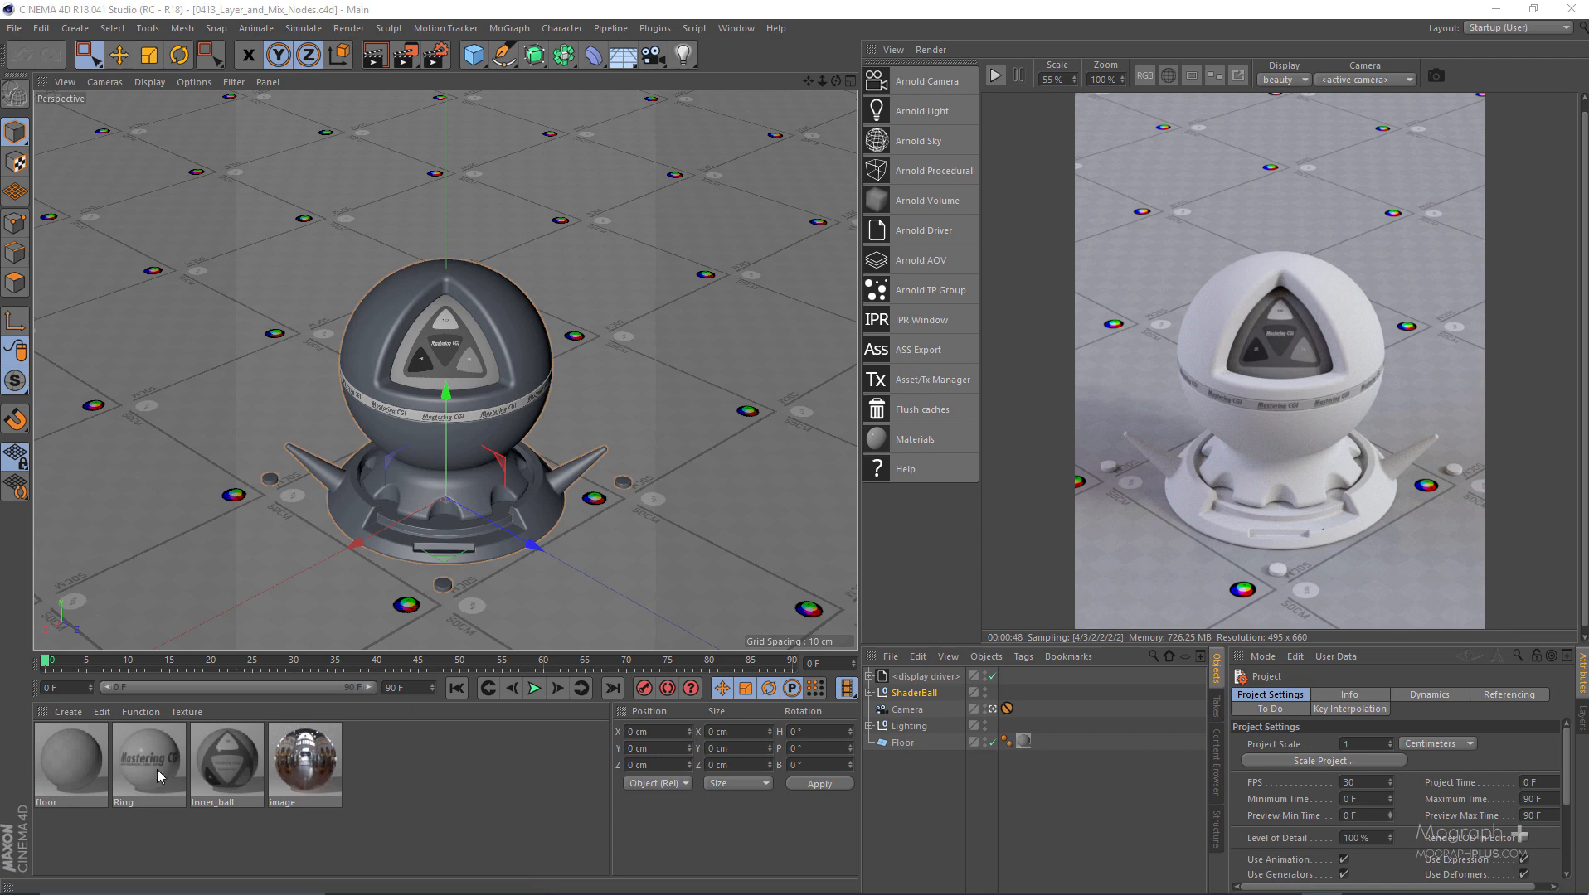
- Create a new Arnold Shader Network material and bring its network editor into a convenient position
click(69, 712)
mouse_move(100, 753)
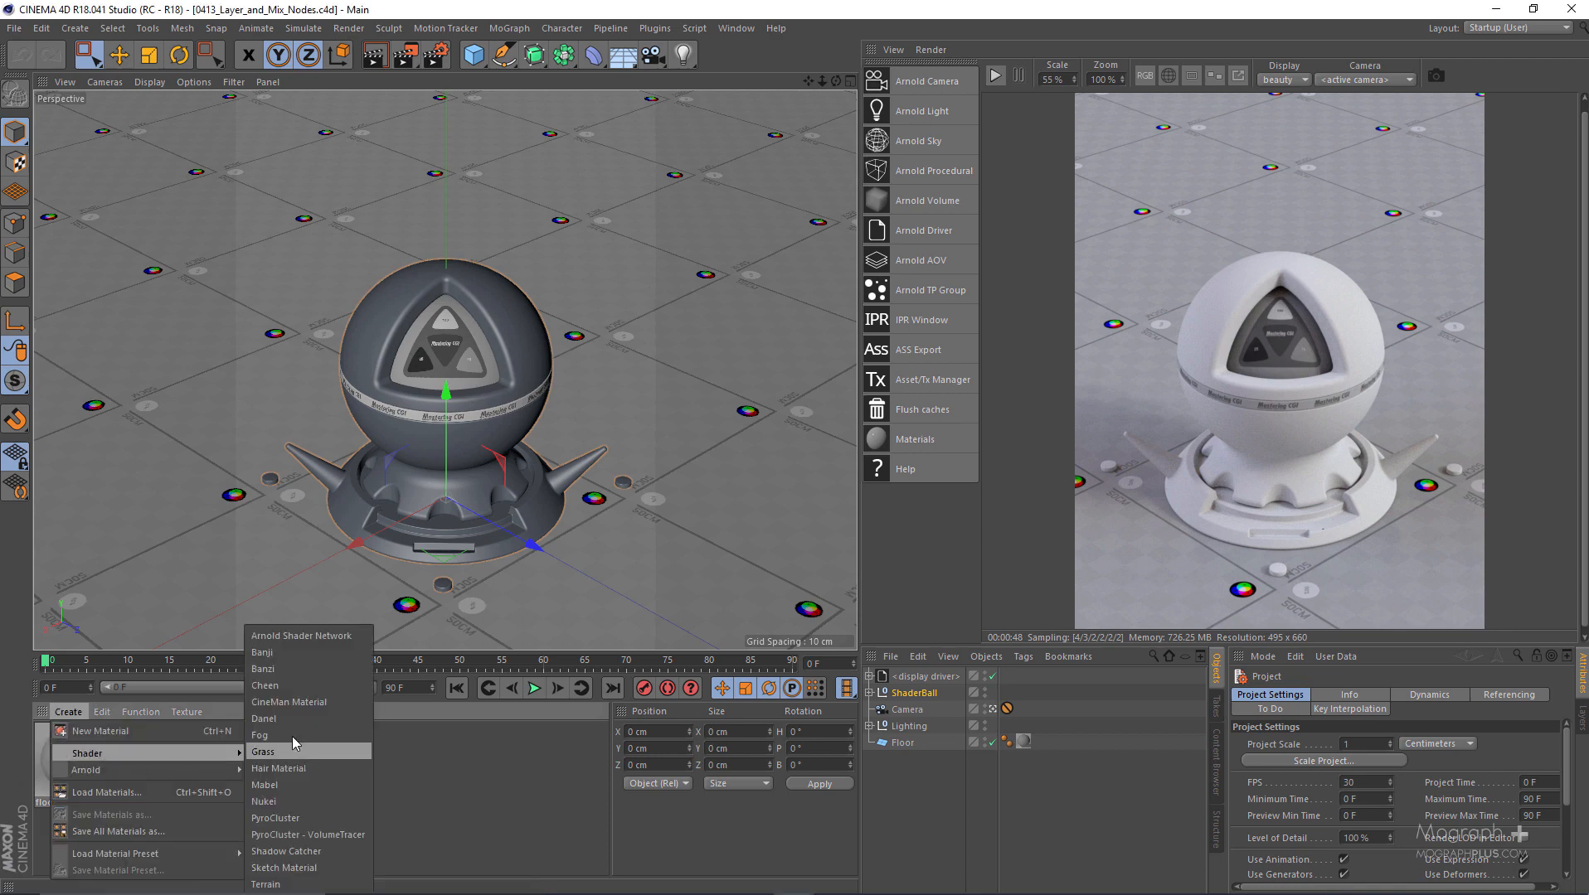
click(310, 638)
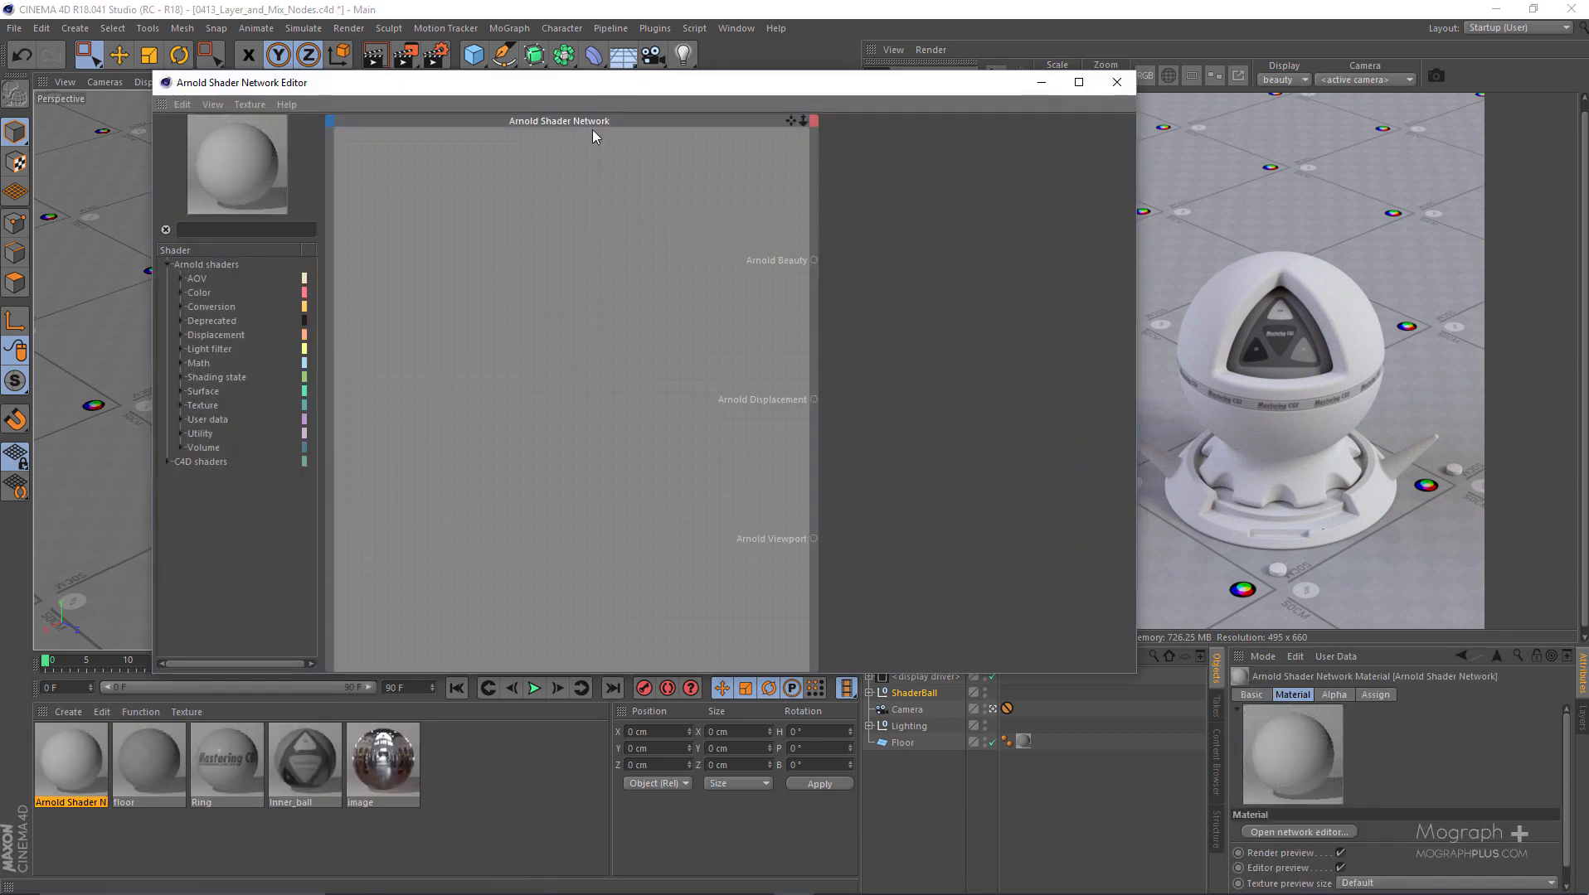
drag(615, 85, 642, 87)
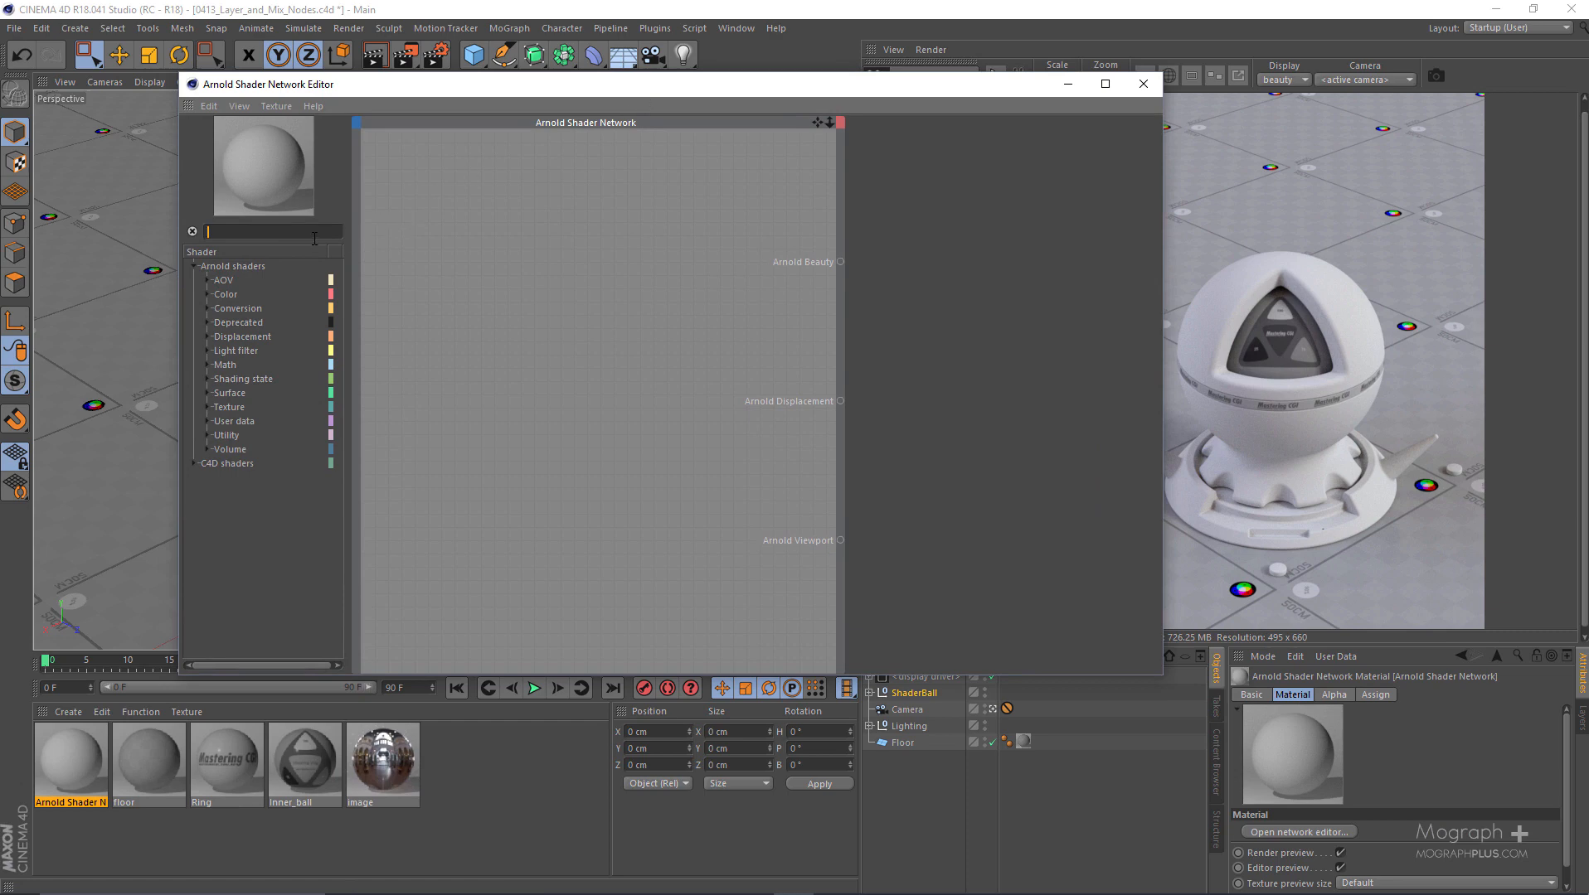
- Add a layer surface shader to the network, feeding Arnold Beauty, and place it close to that output
text(layer)
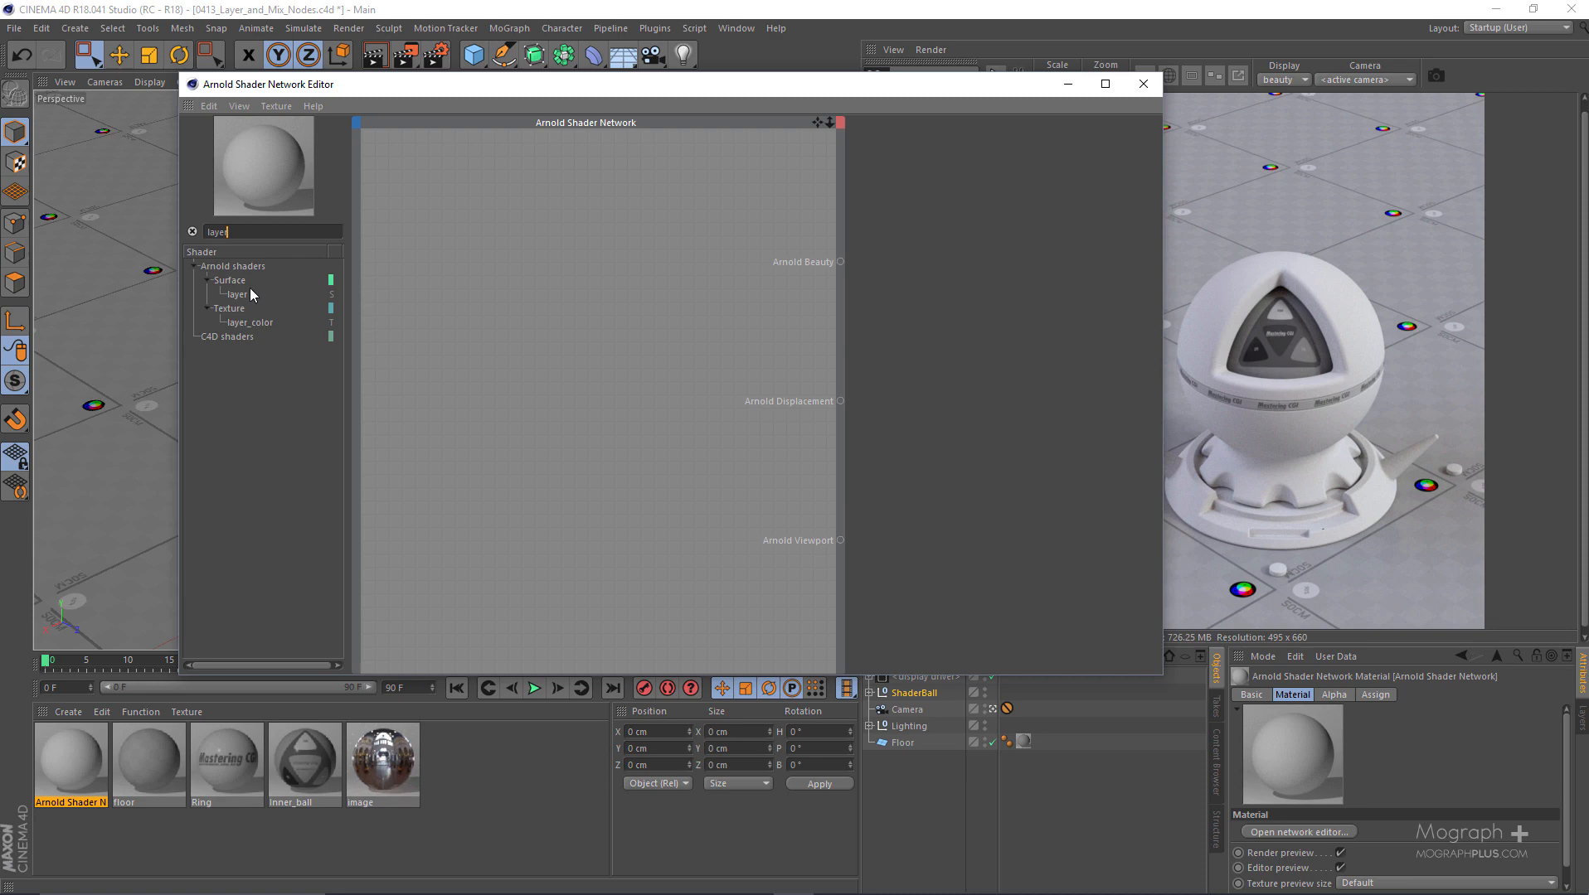
drag(237, 298, 630, 273)
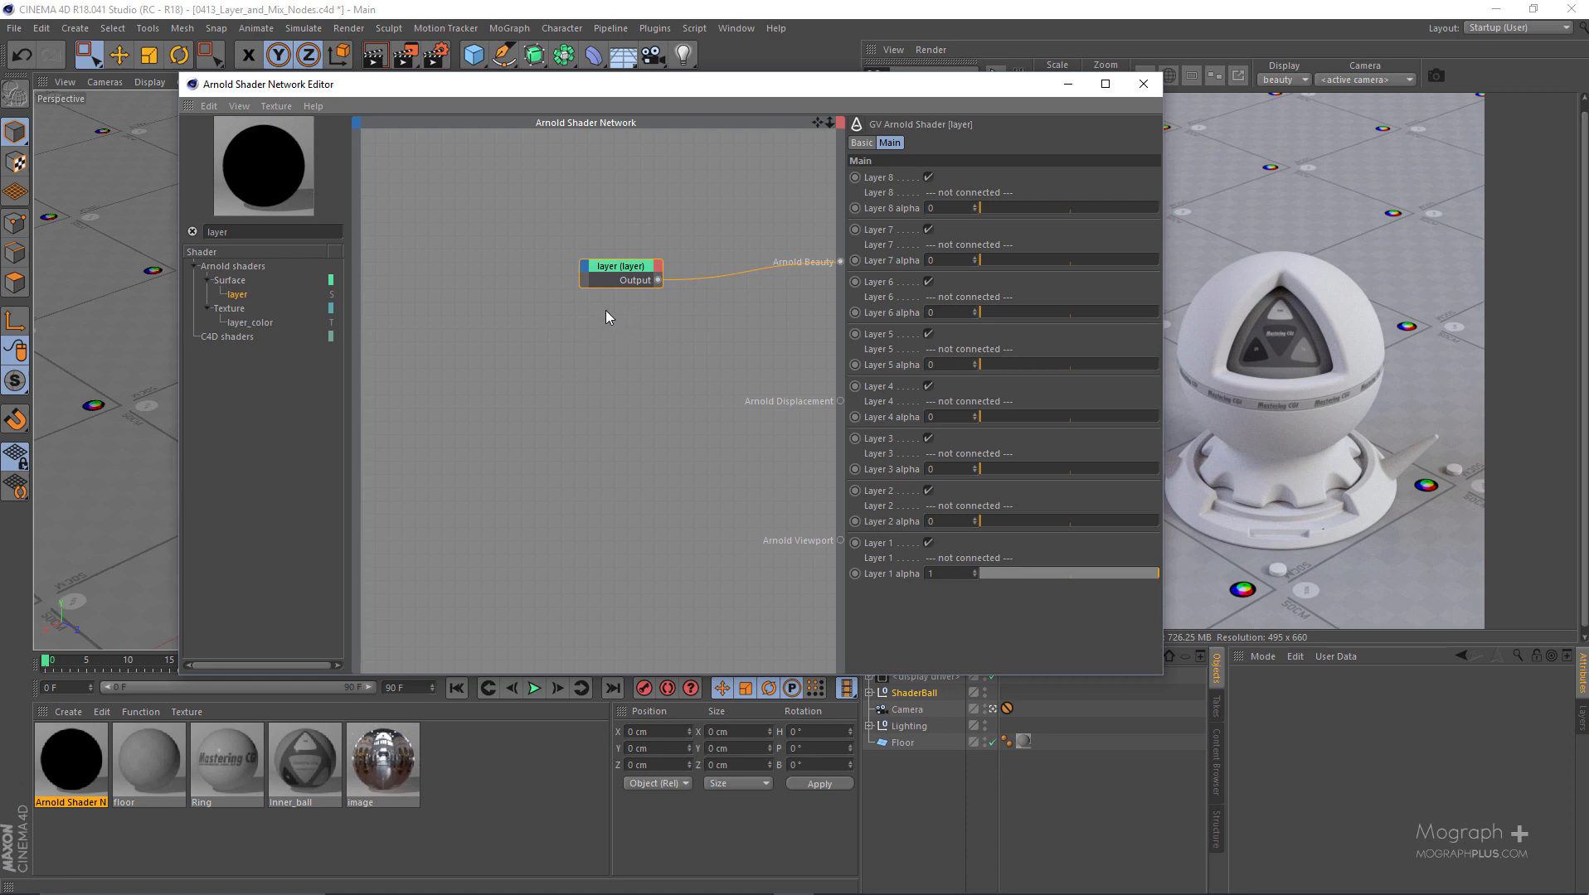
drag(614, 284, 679, 271)
- Add a standard_surface shader above and to the left of the layer node
double_click(319, 234)
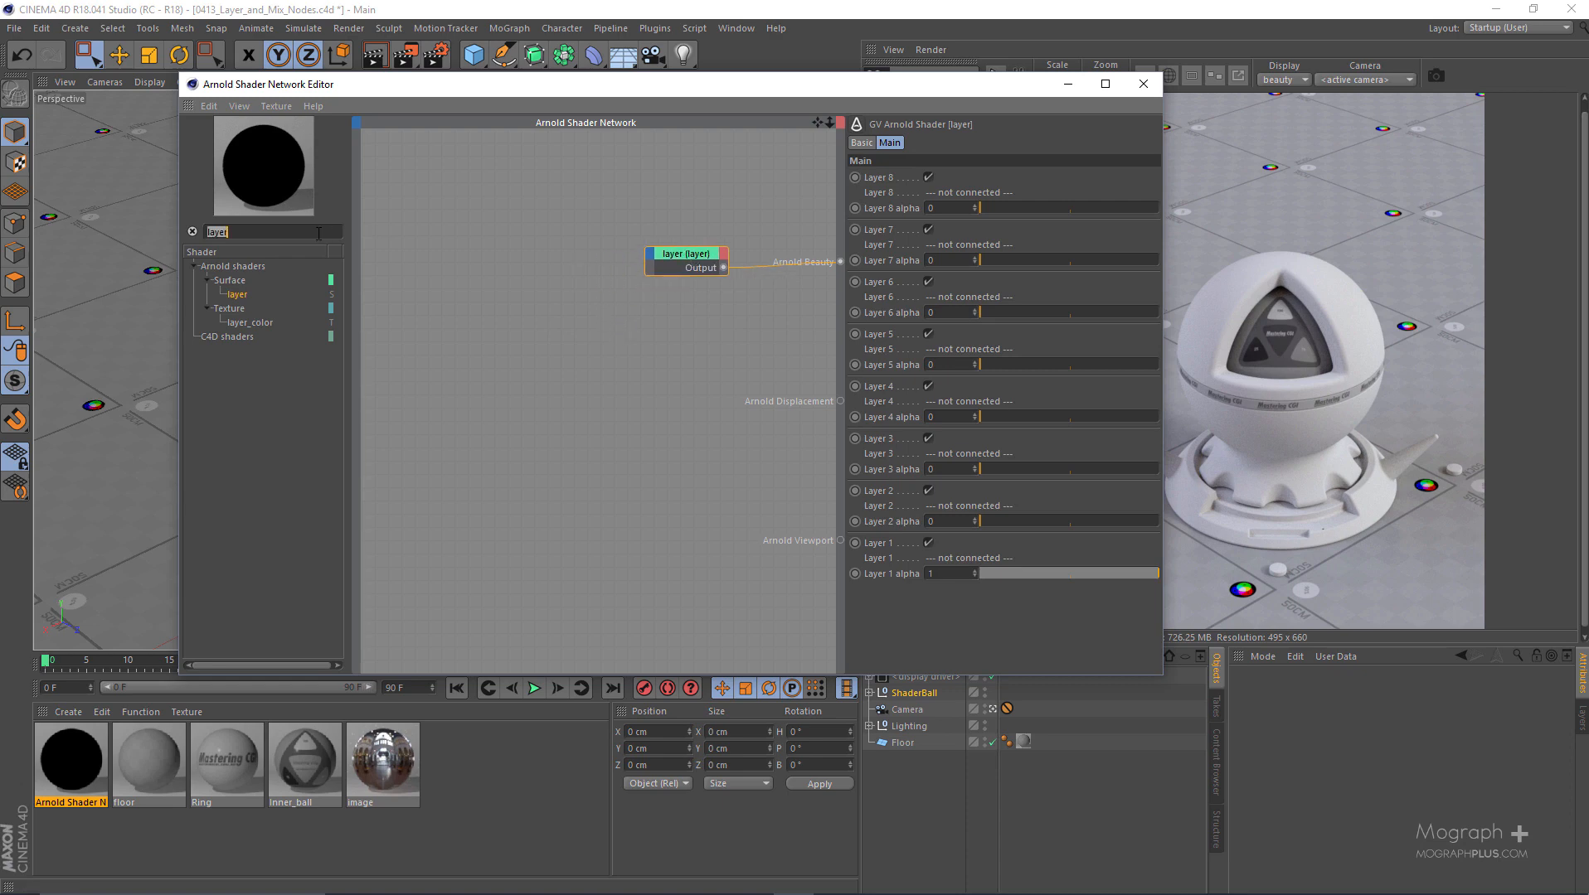
text(stand)
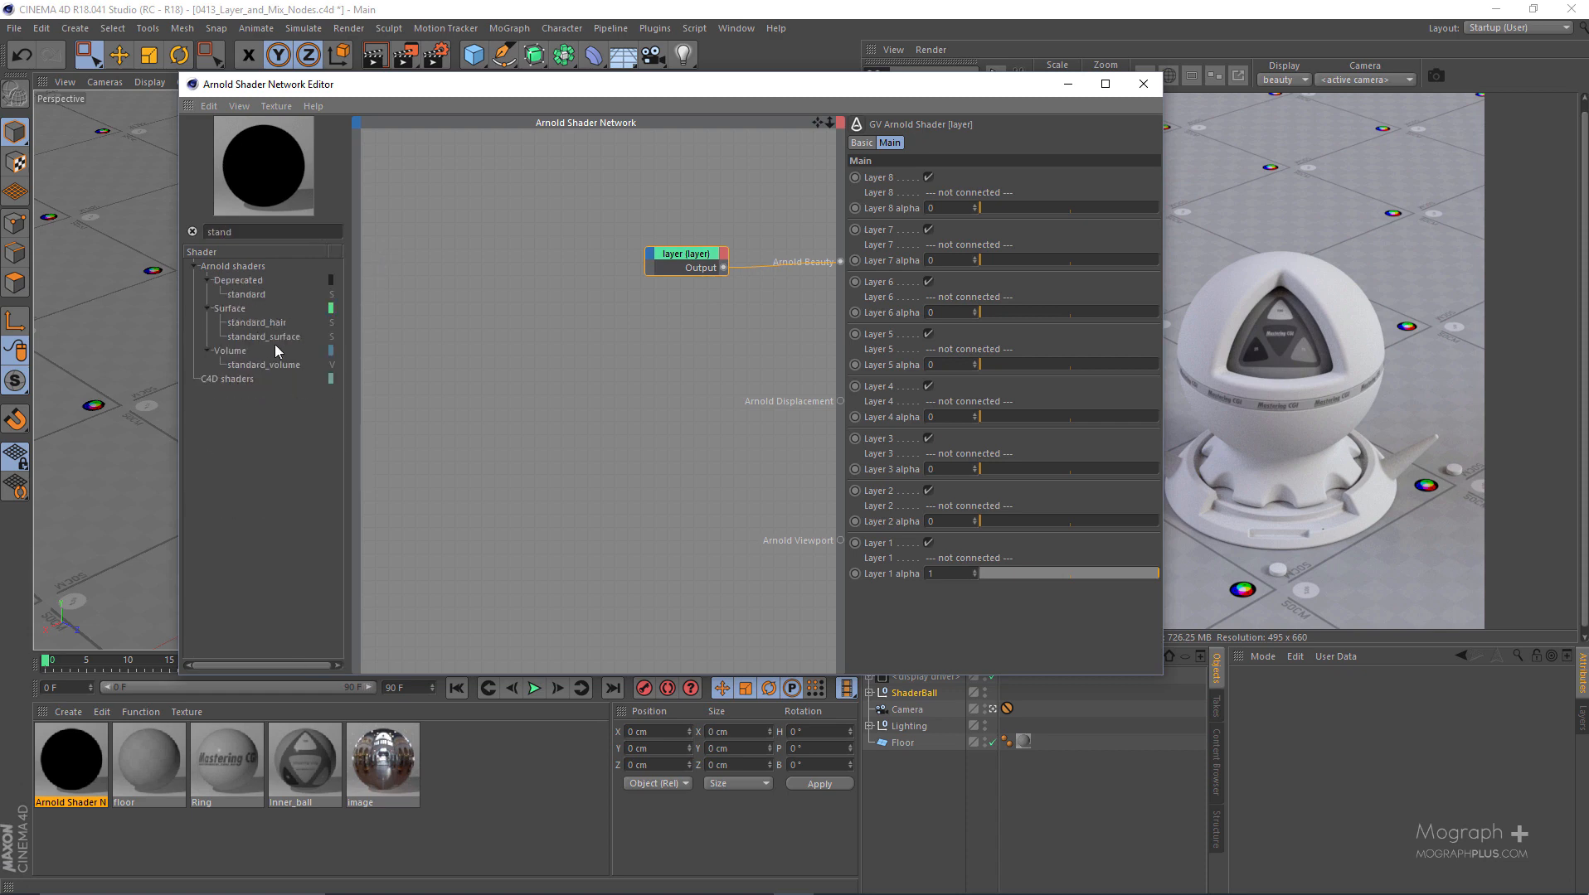
drag(277, 338, 524, 170)
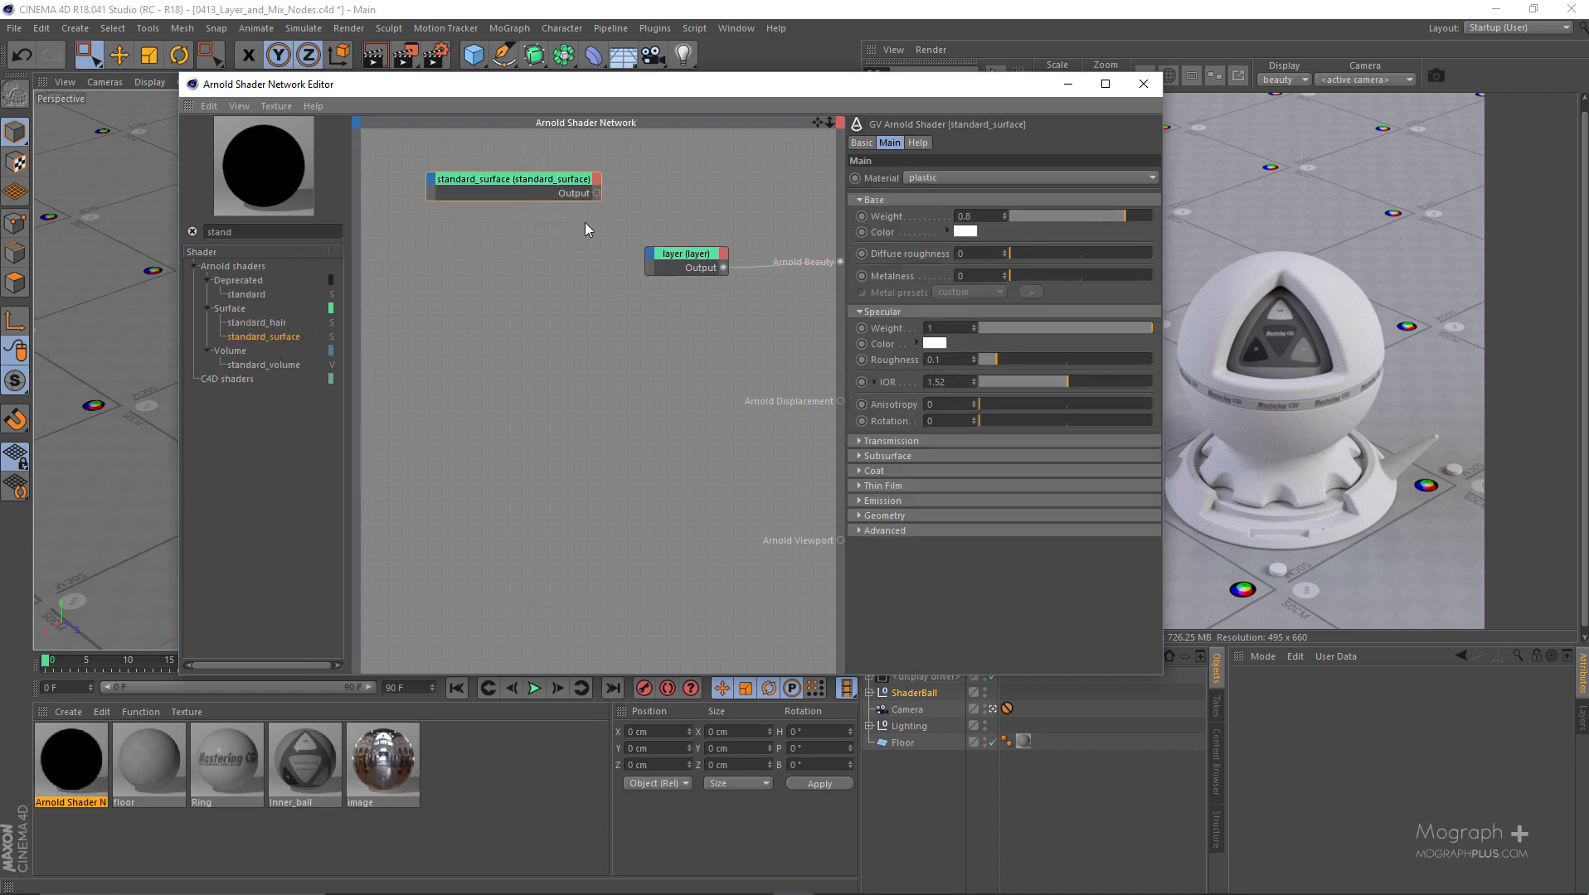
drag(872, 85, 668, 87)
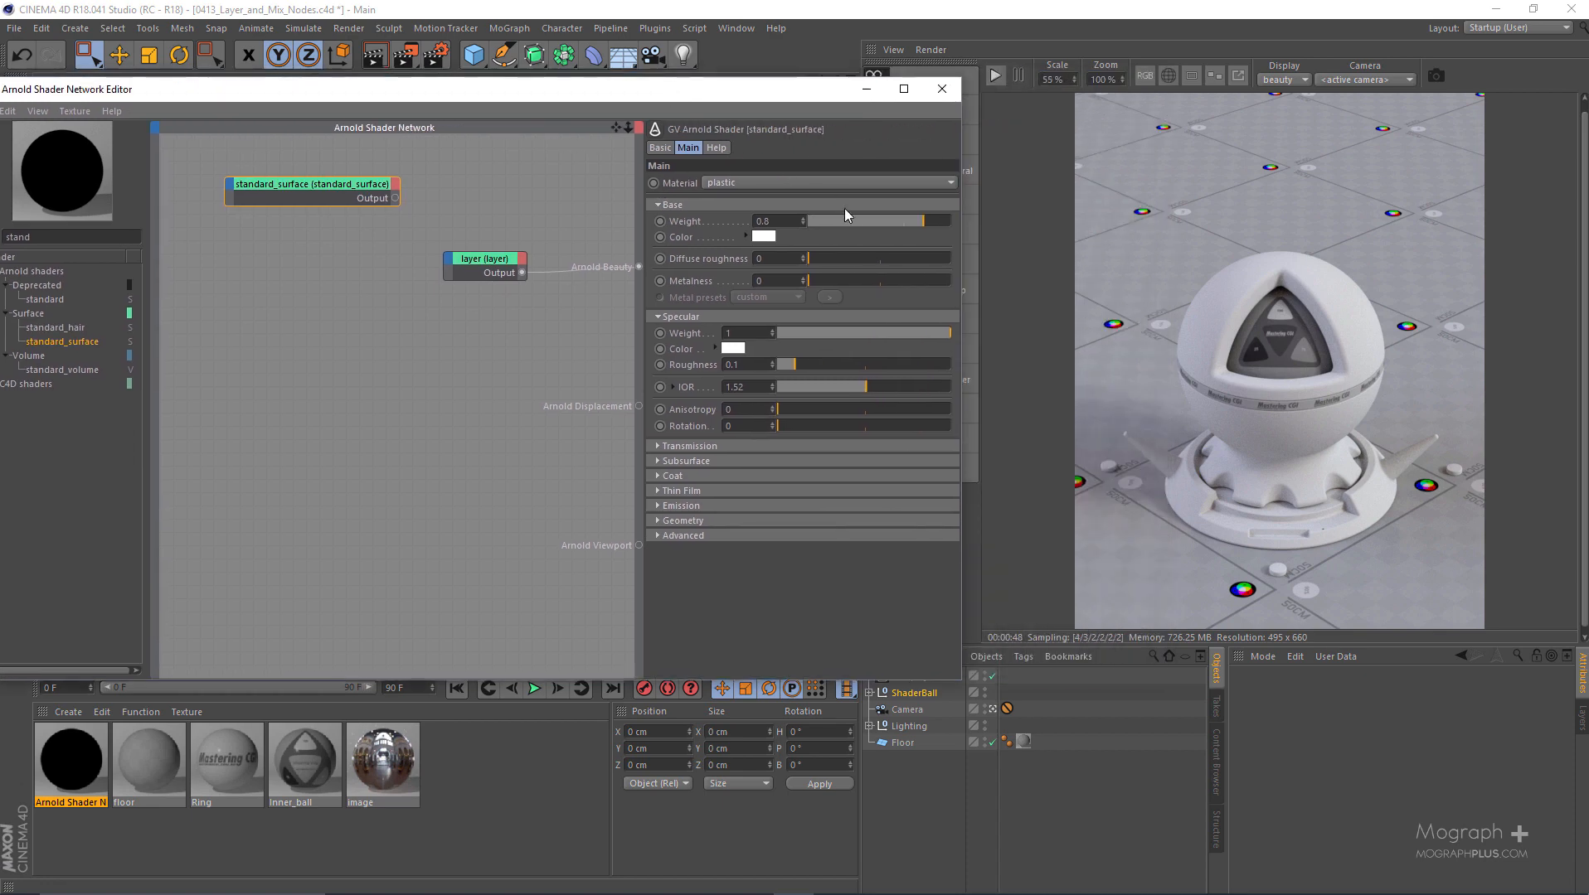
- Set the standard_surface base color to purple with hue 261°, saturation 65% and value 100%
click(764, 236)
drag(761, 229, 834, 233)
click(822, 243)
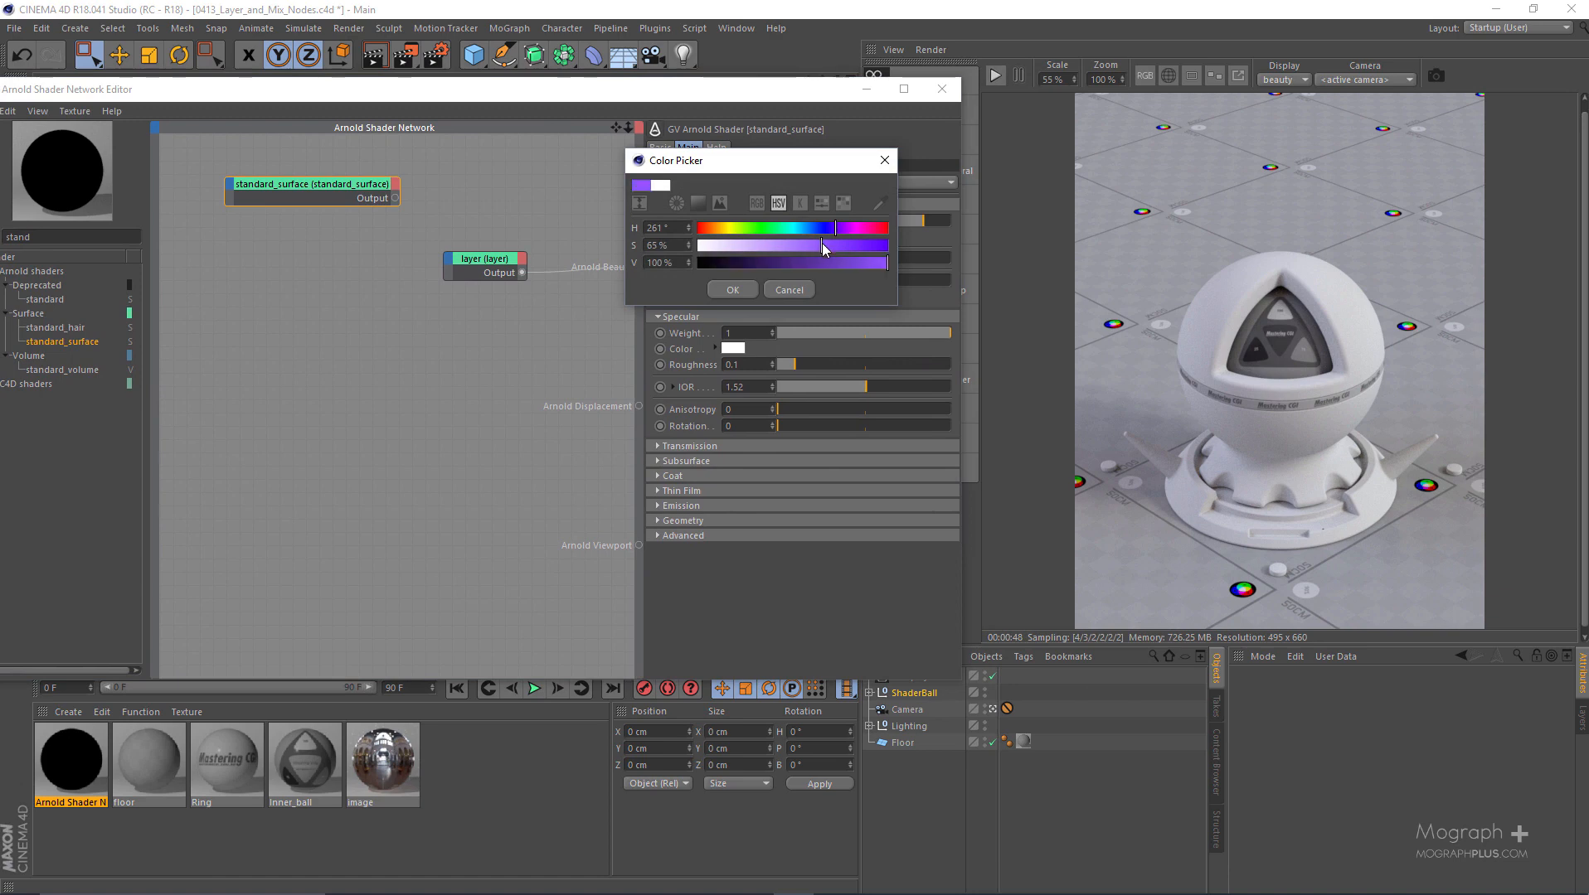
click(721, 293)
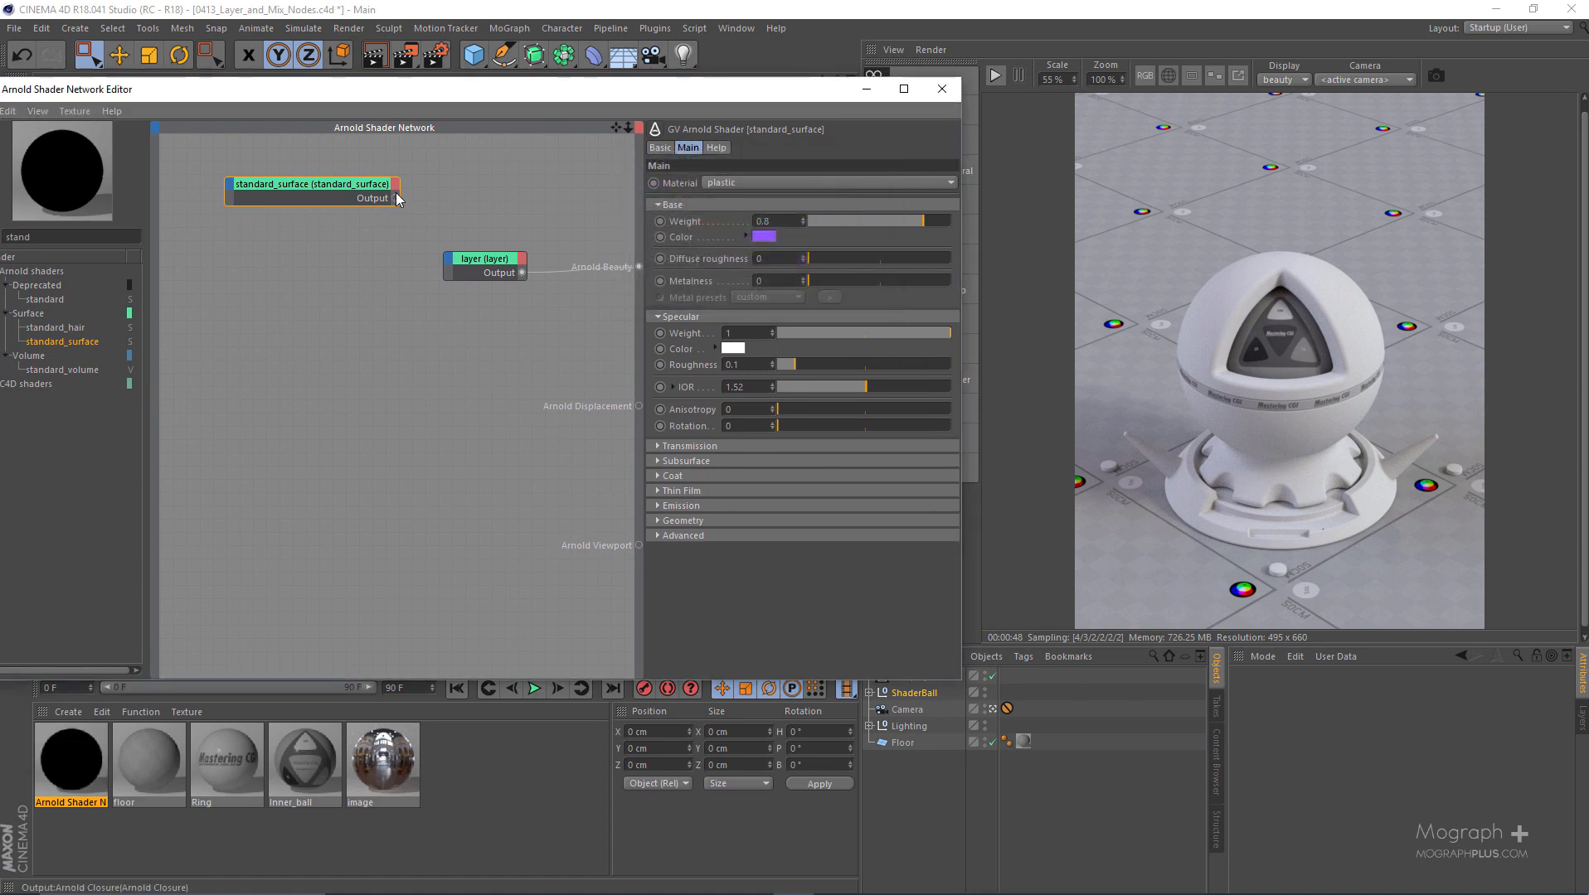
- Connect the purple standard_surface output to the Layer 1 input of the layer node
drag(408, 259, 409, 255)
click(469, 259)
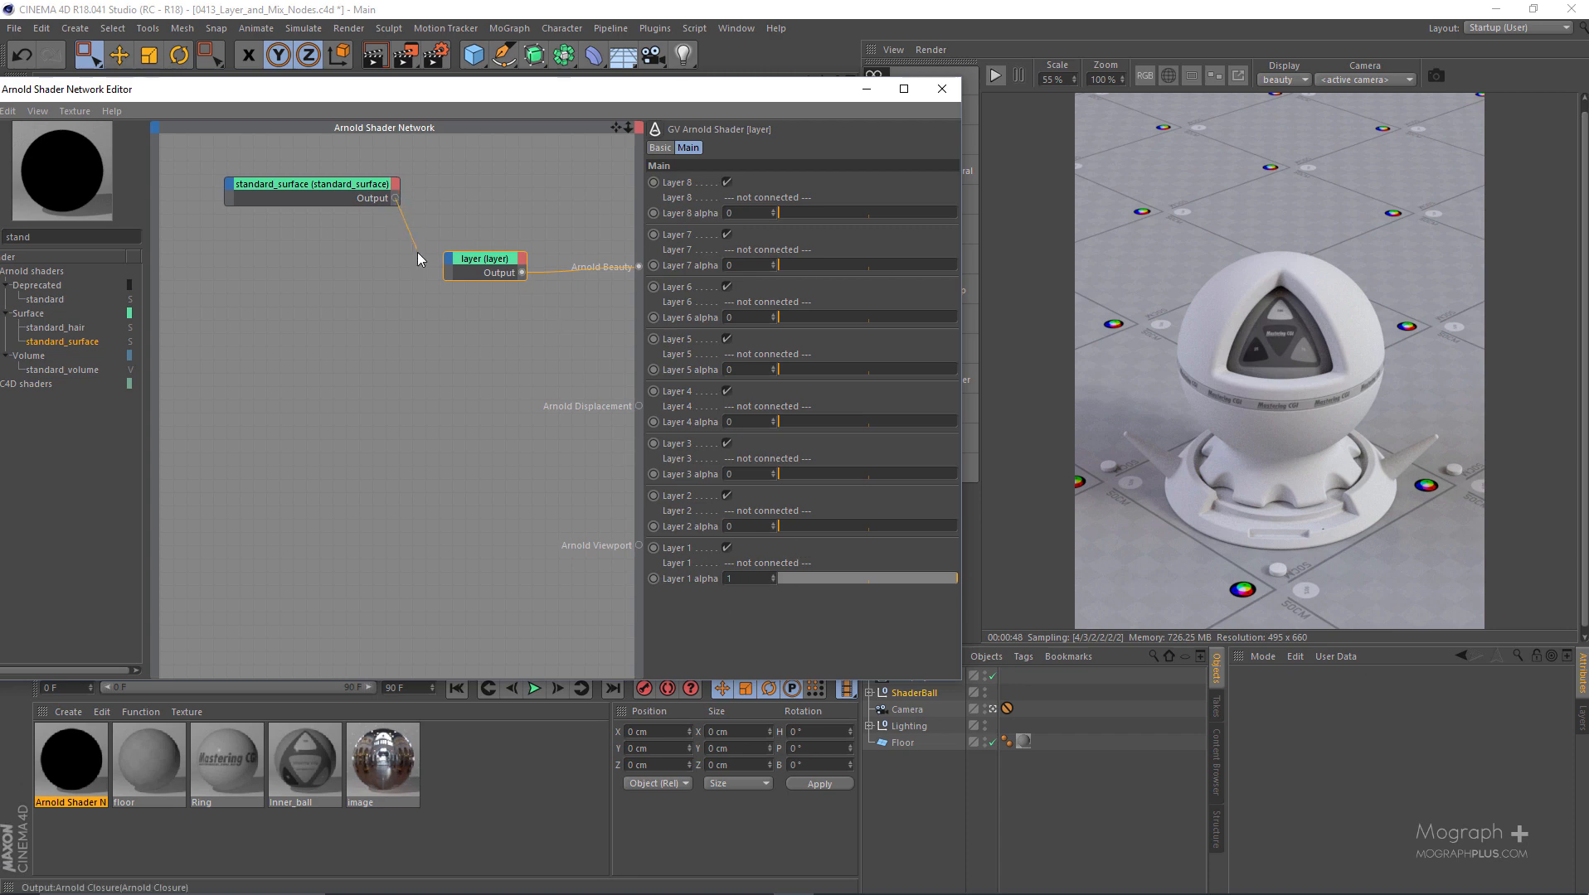
drag(438, 260, 452, 267)
click(540, 499)
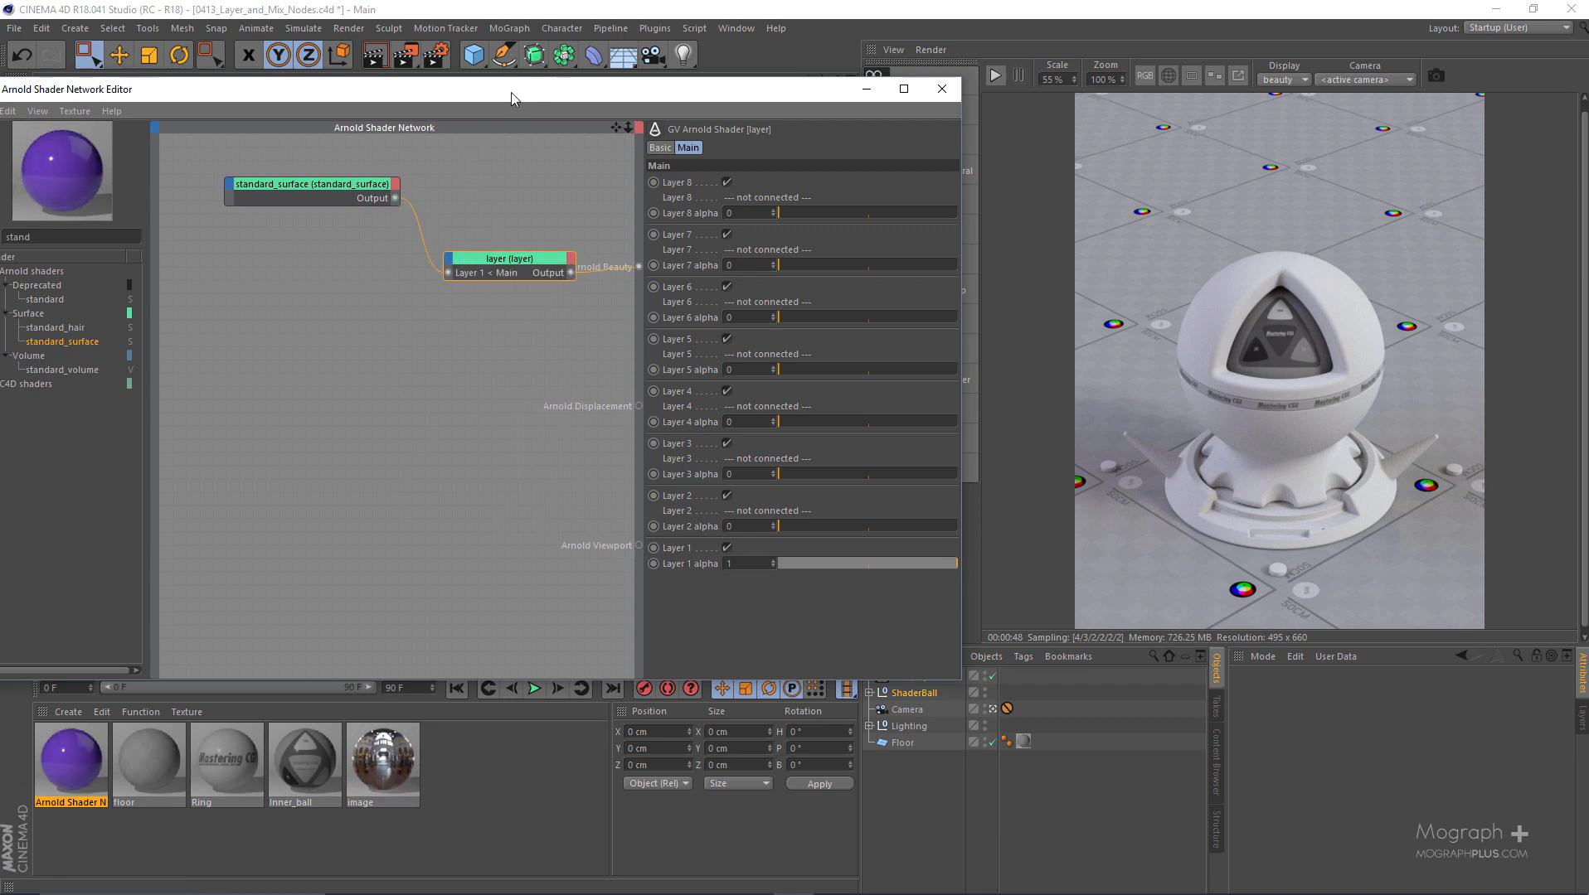
drag(568, 90, 696, 90)
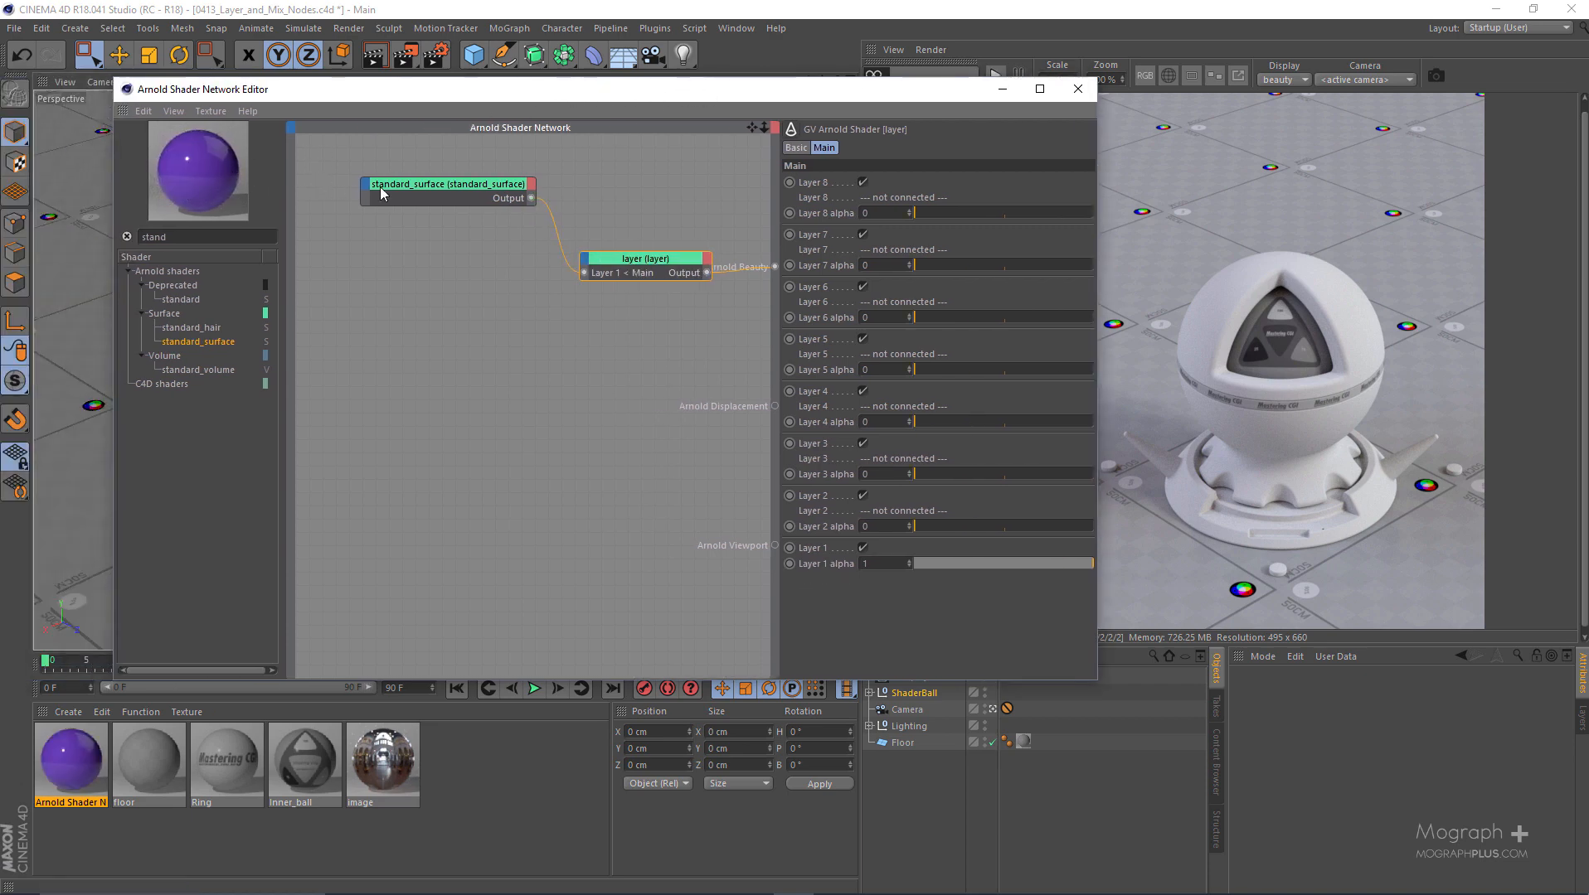
- Duplicate the purple standard_surface node below the original and set the copy's material to metal
drag(445, 187, 426, 308)
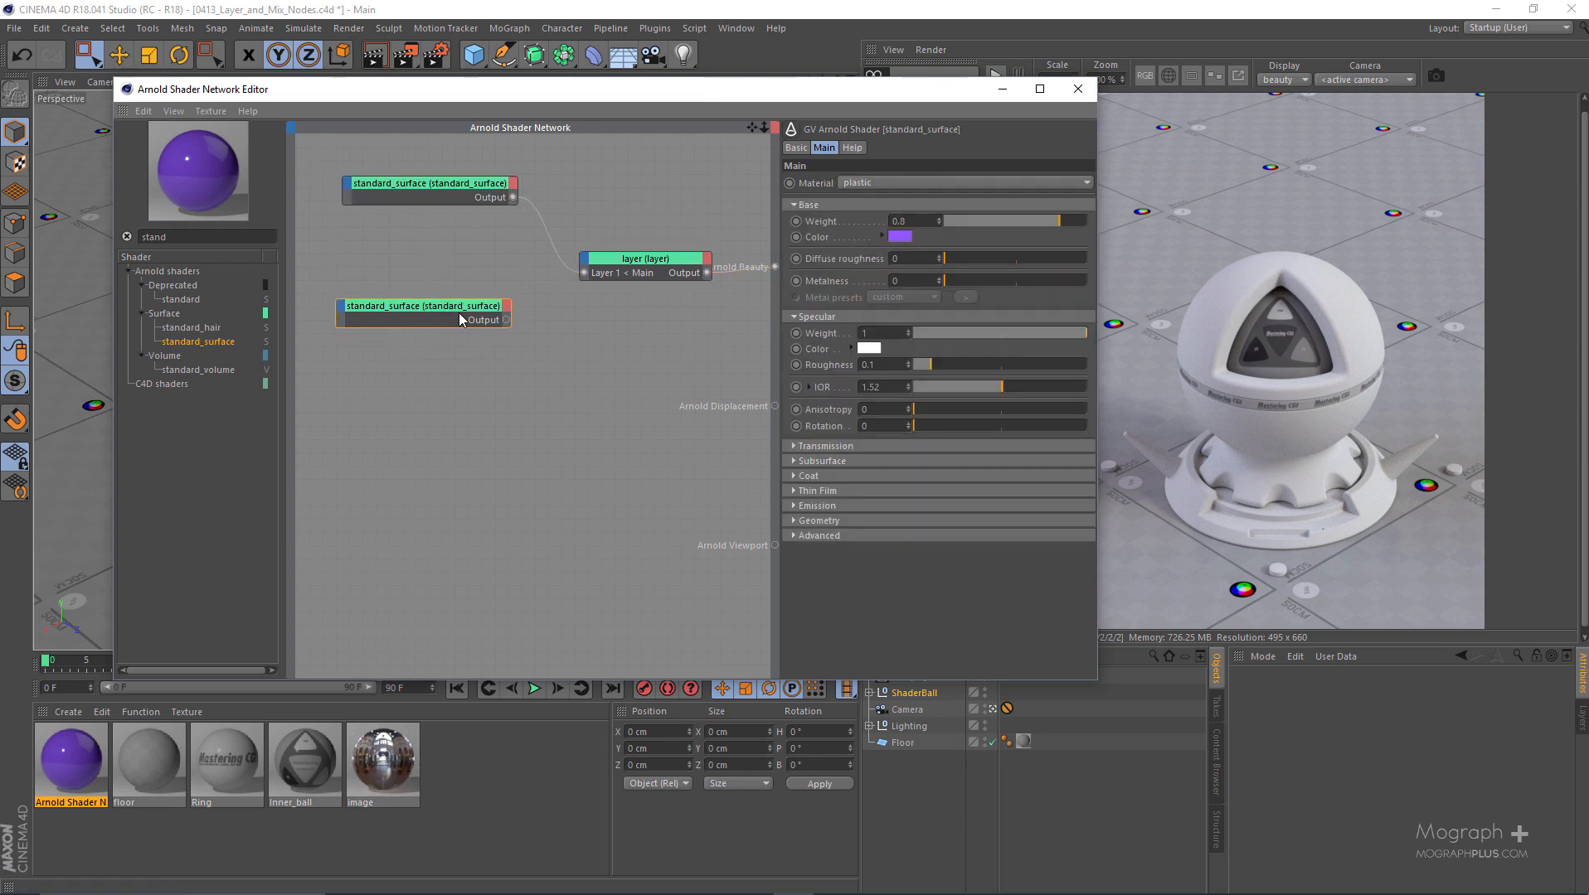
click(864, 182)
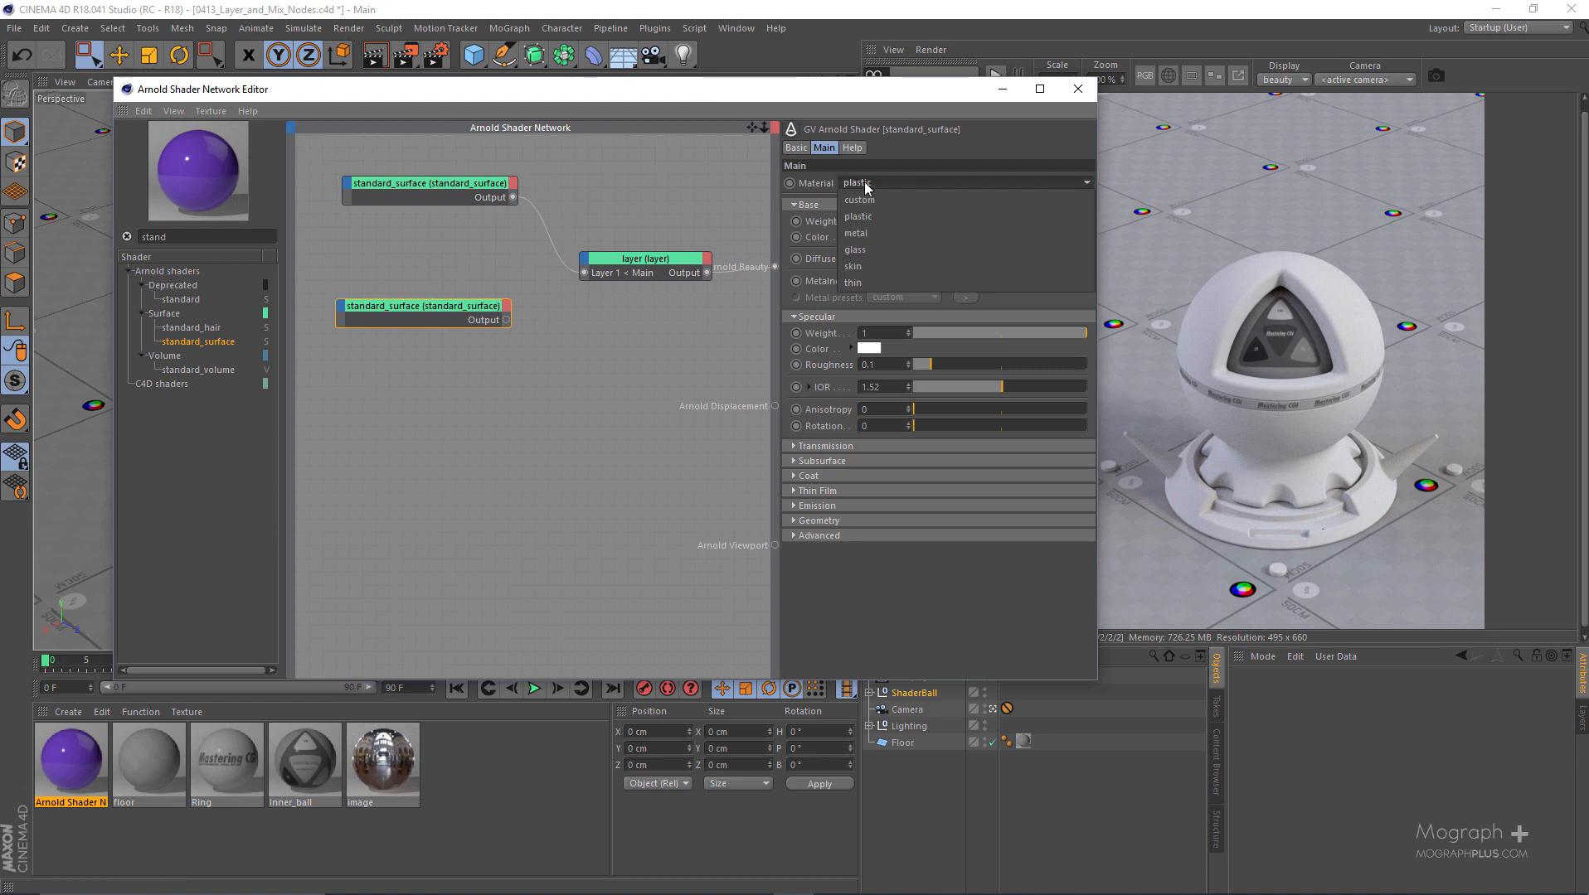
click(904, 228)
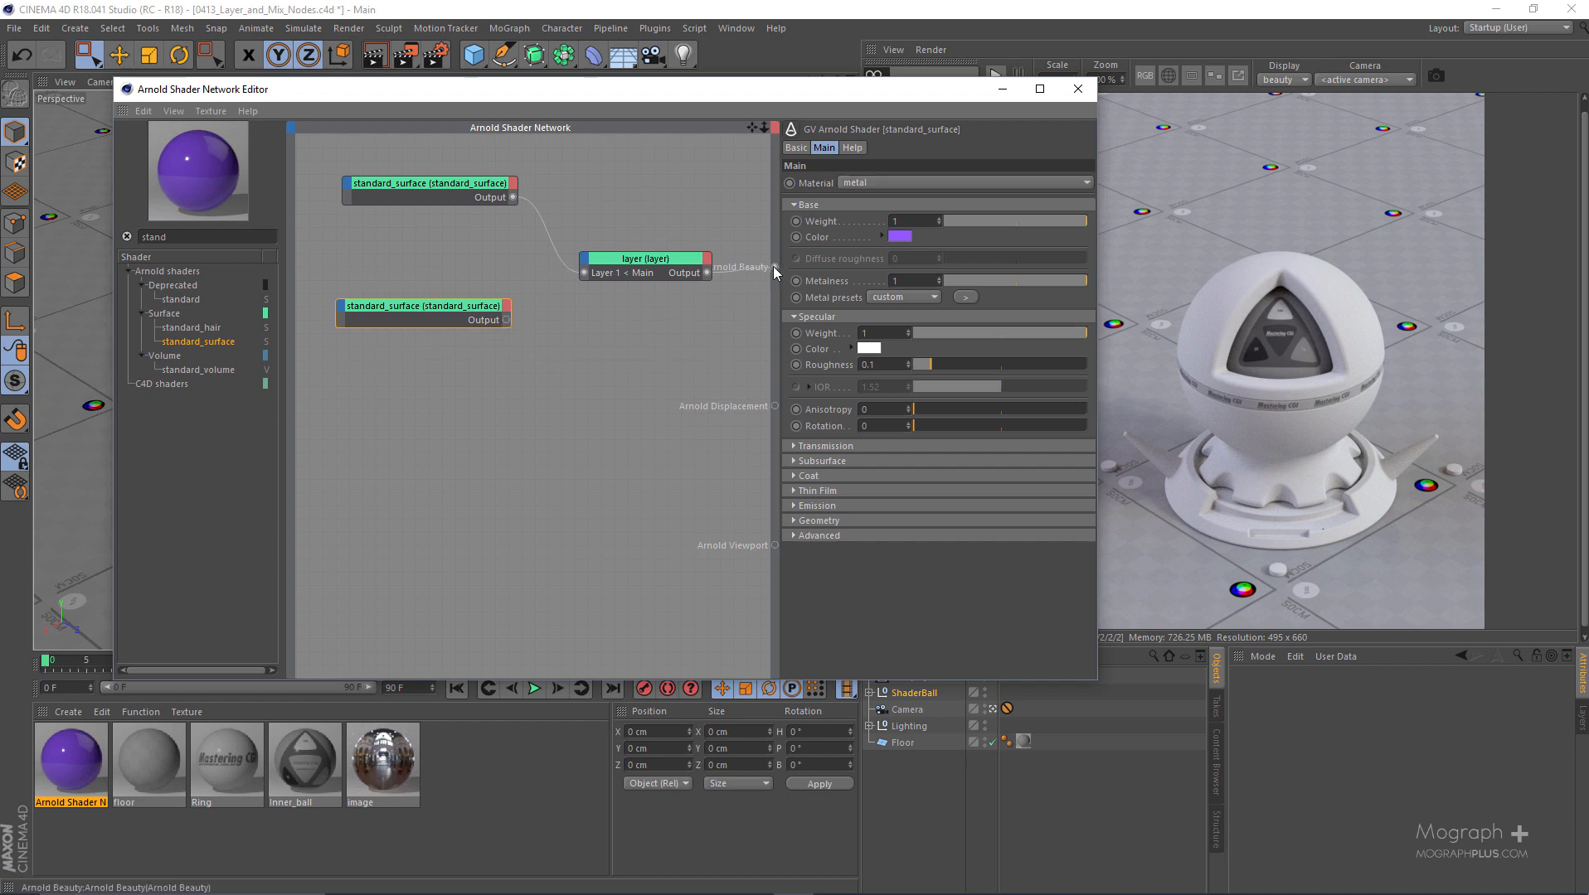
- Feed the metal standard_surface directly into Arnold Beauty and set its base color to white with 0% saturation
drag(679, 262, 676, 235)
drag(774, 267, 507, 321)
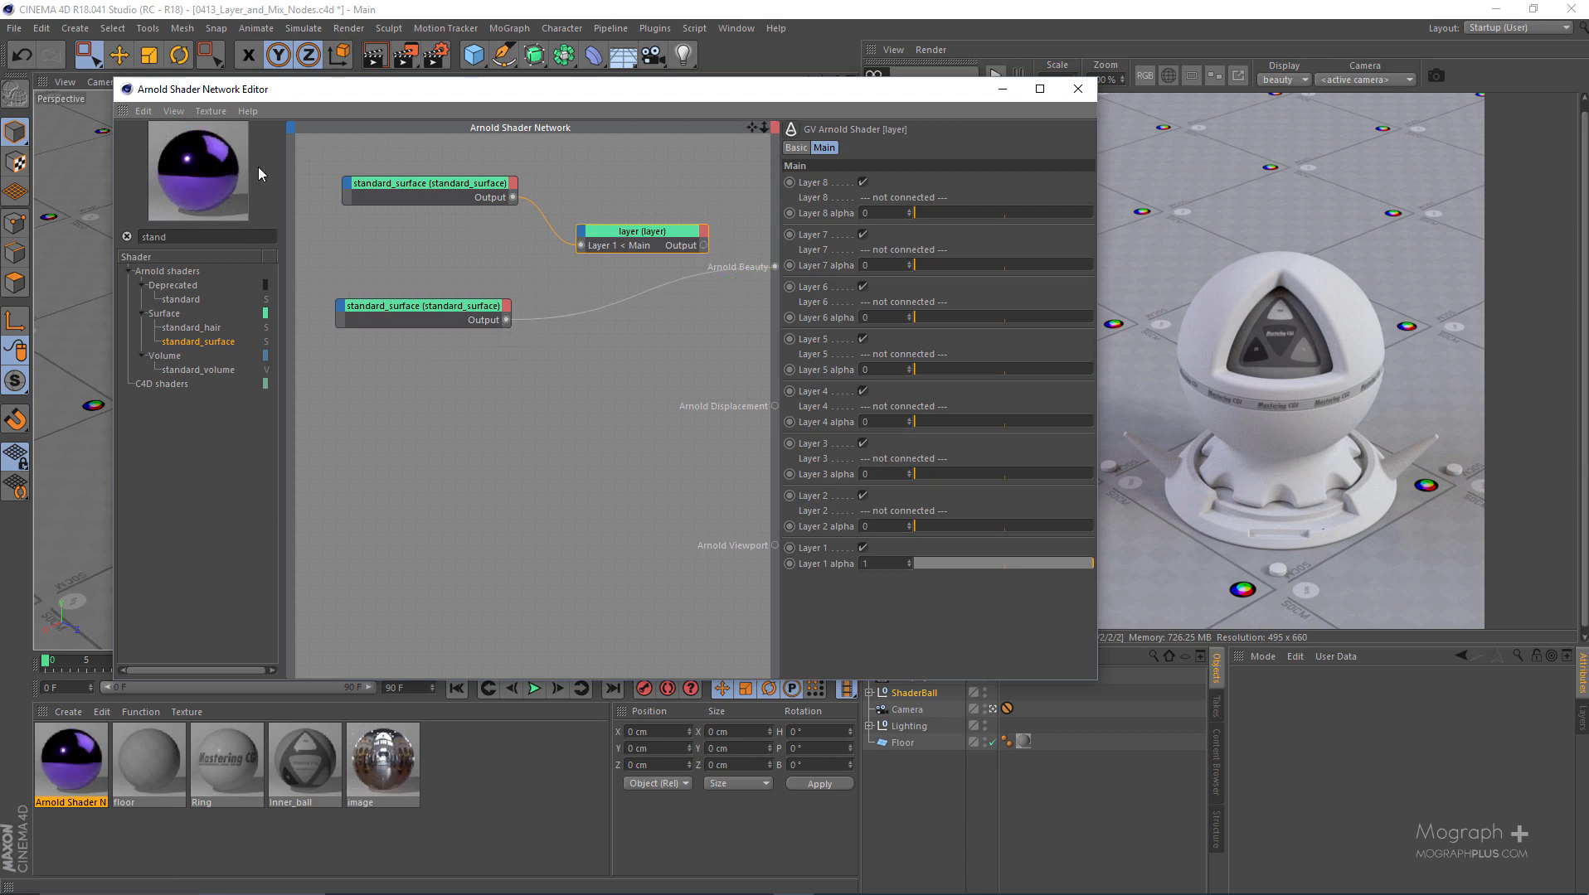
click(440, 312)
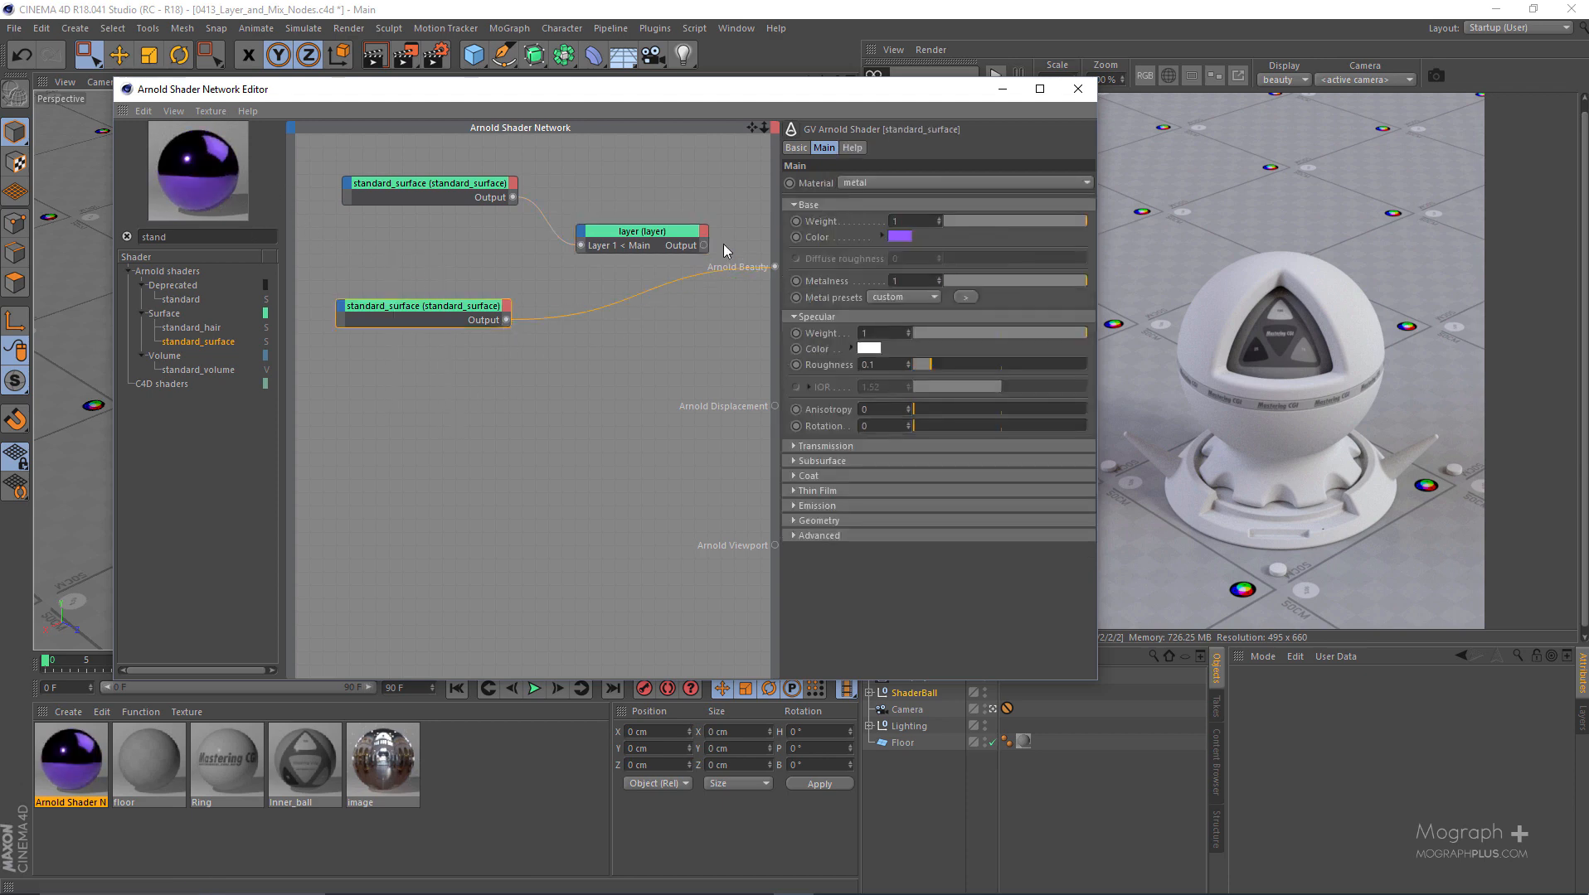
click(898, 238)
drag(851, 251, 796, 258)
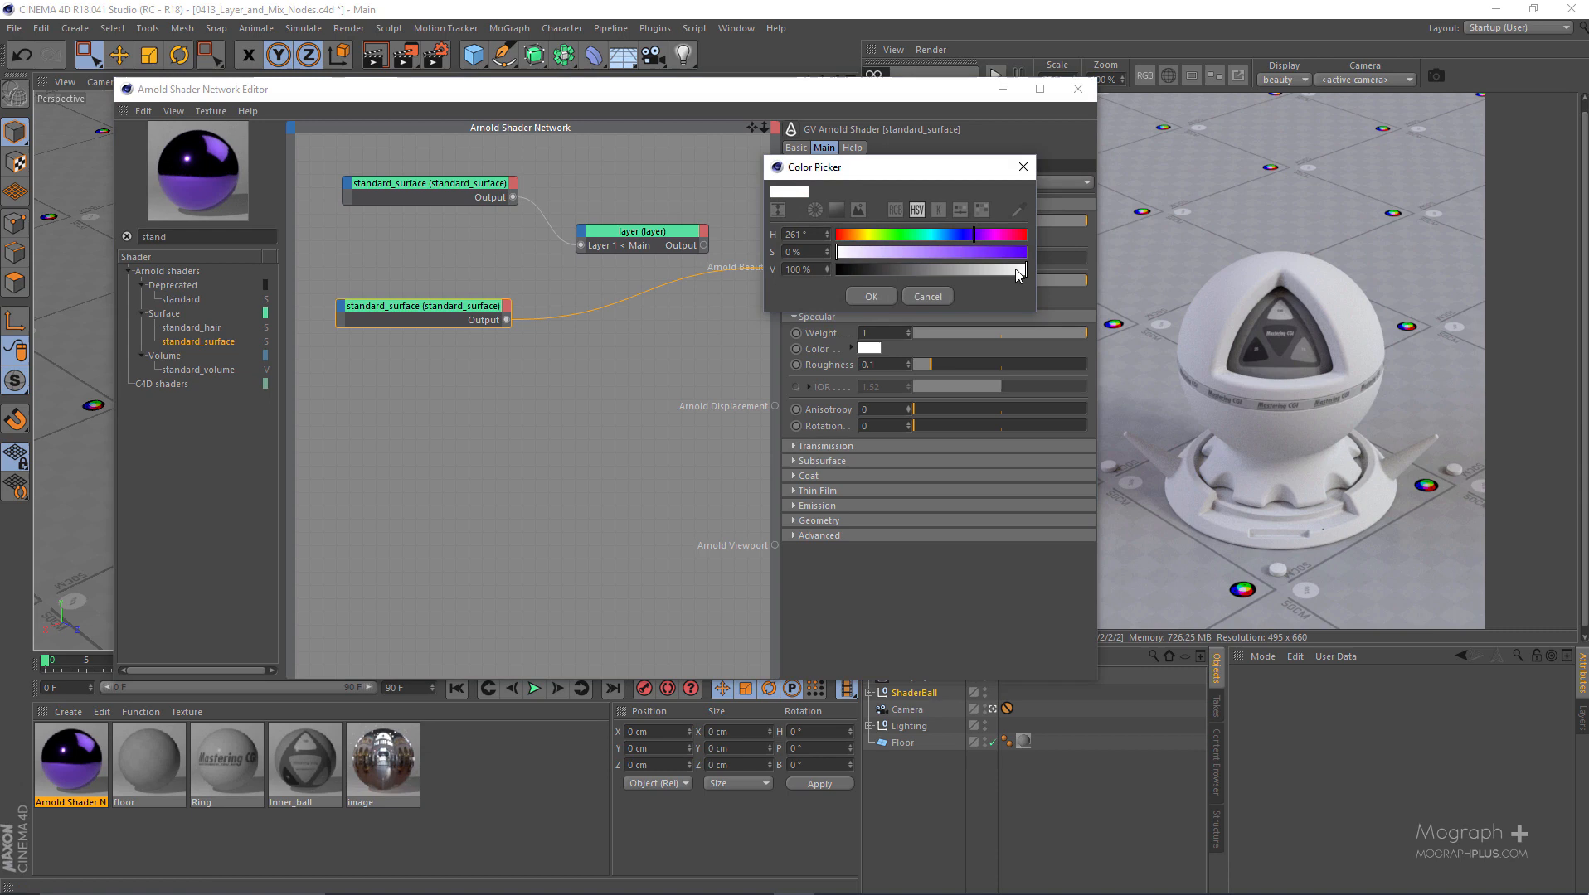
click(875, 295)
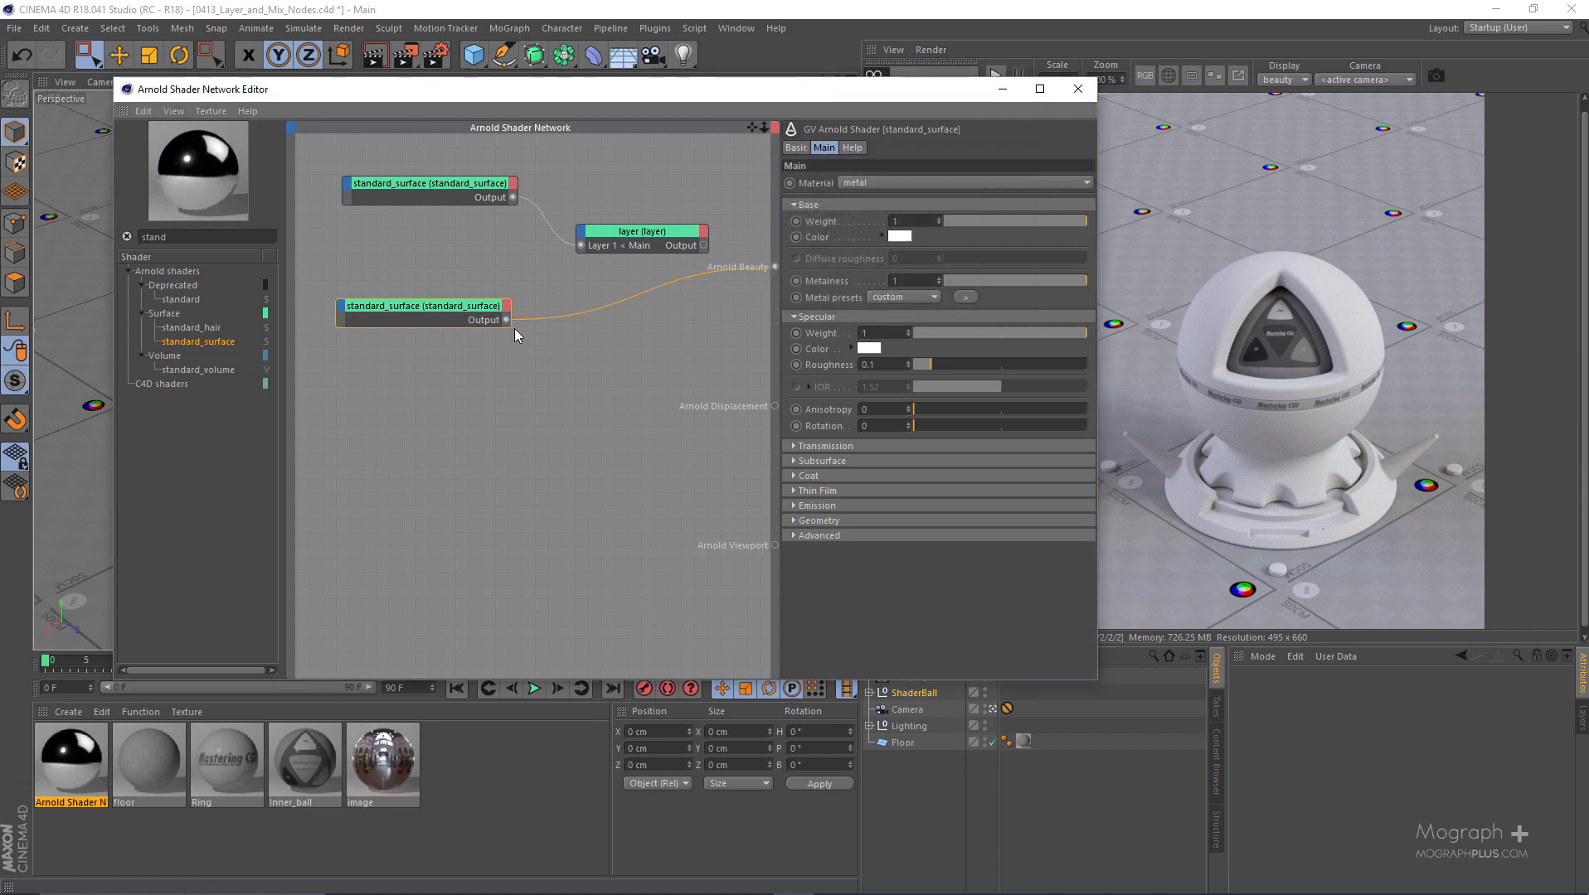
- Connect the metal standard_surface to Layer 2 of the layer node and route the layer node back into Arnold Beauty
drag(506, 319, 596, 243)
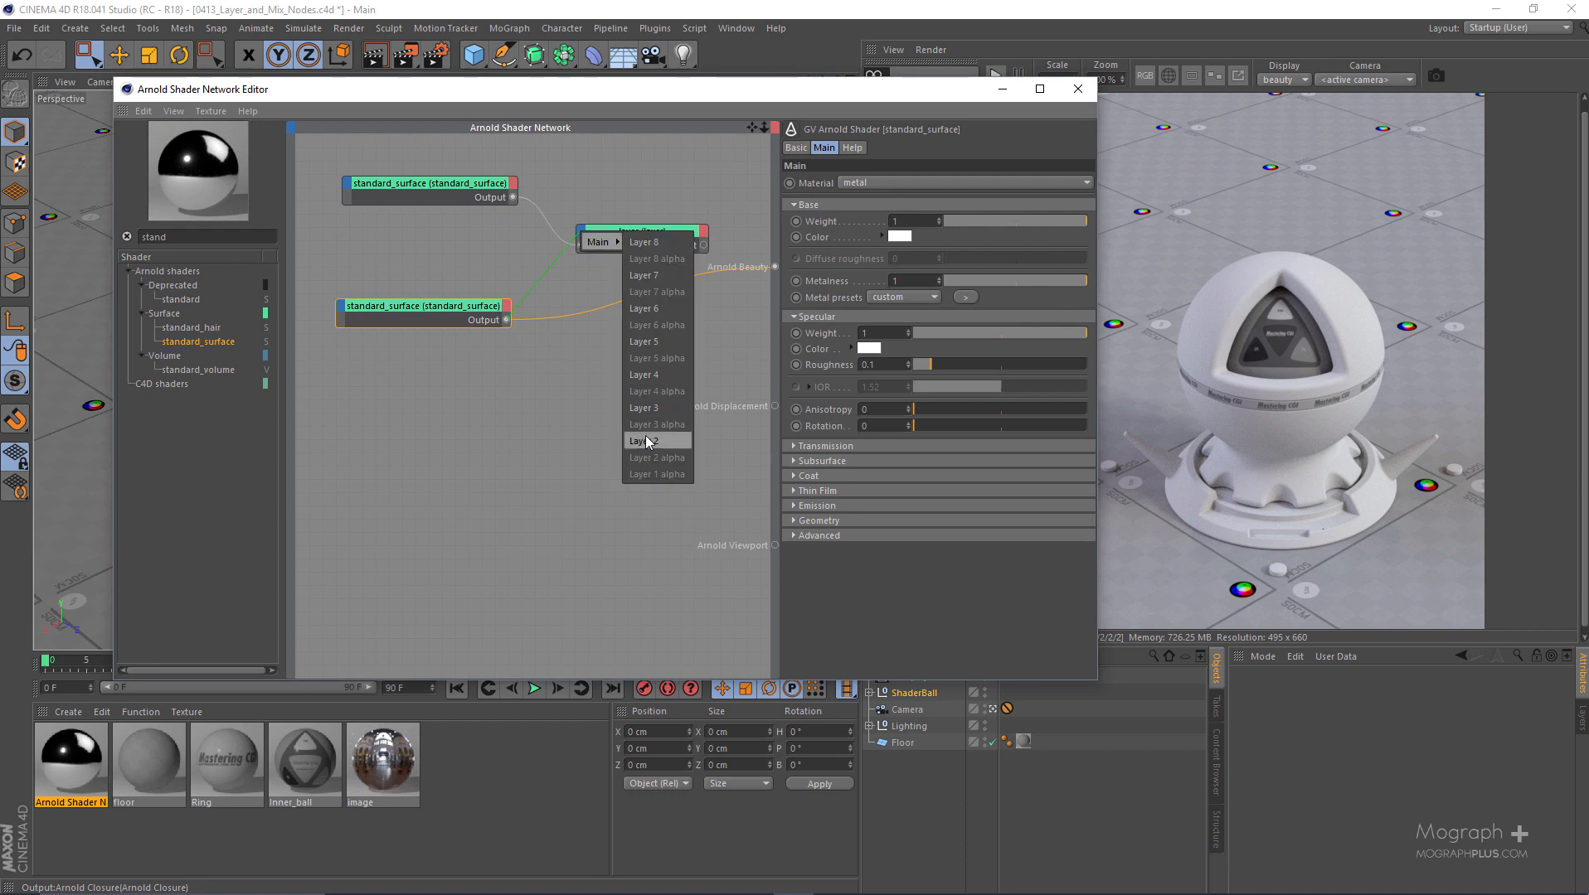
click(646, 441)
click(624, 234)
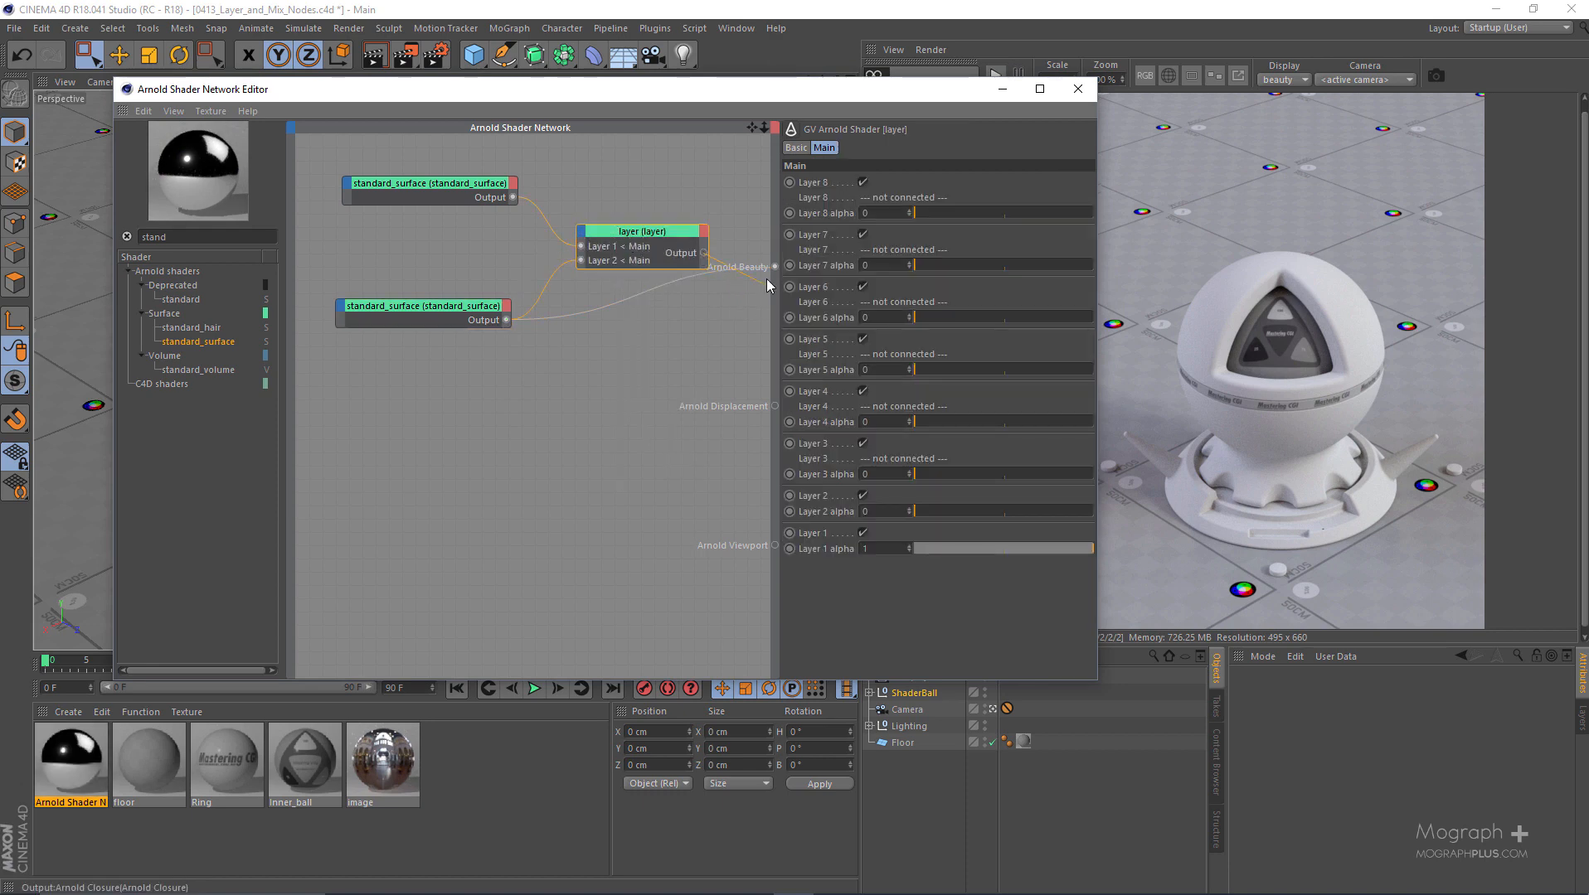
drag(768, 285, 775, 268)
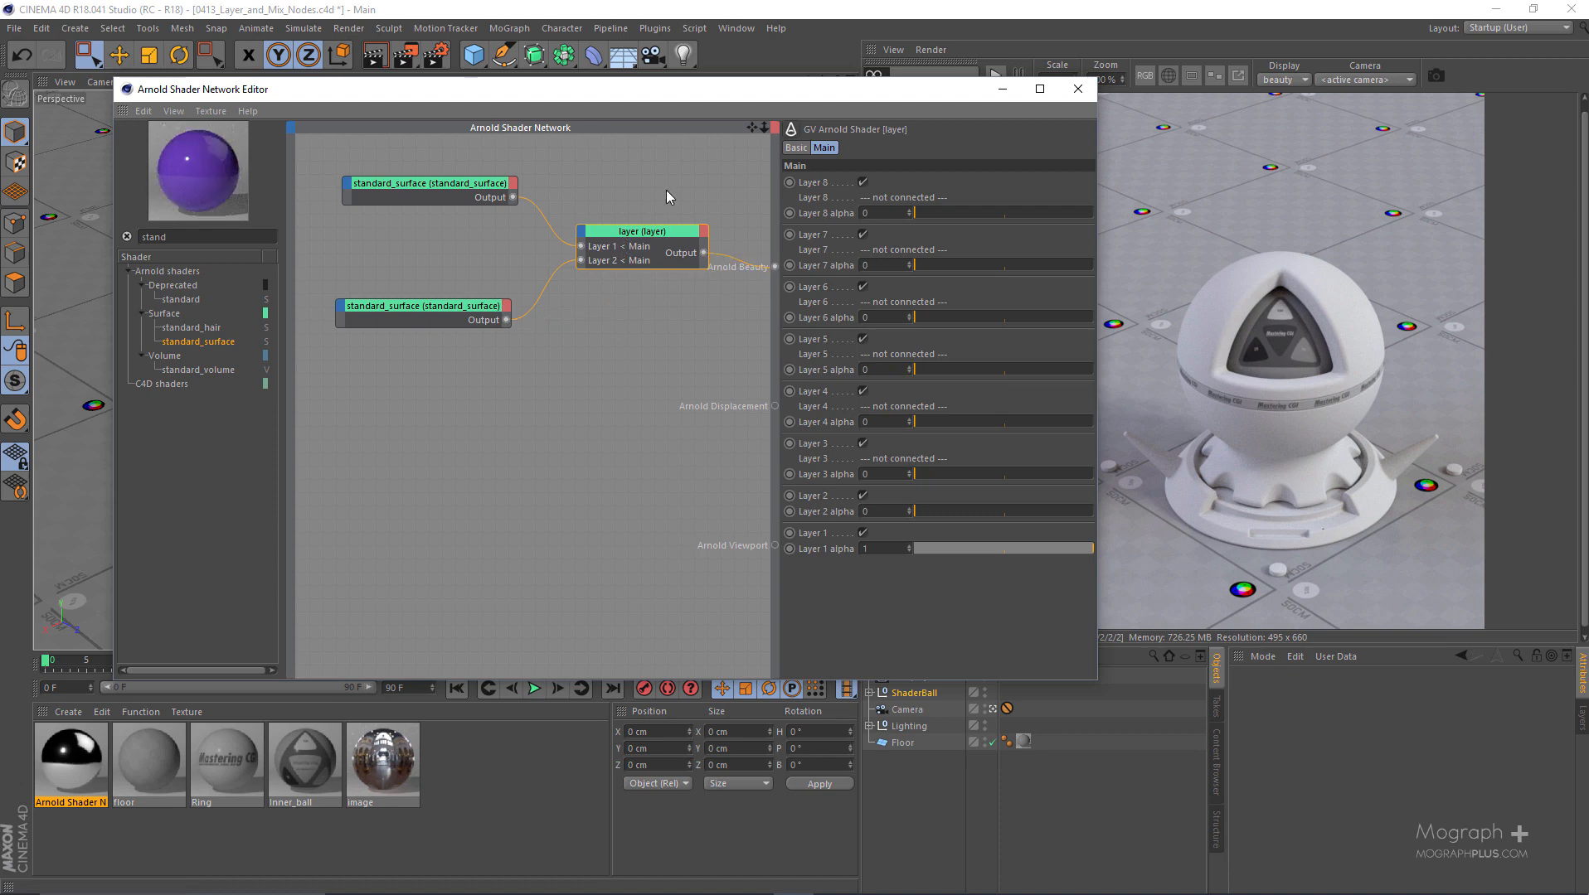
- Try Layer 2 alpha values of 0.23 and 0.51 on the layer node to blend in the metal surface
click(471, 197)
click(651, 240)
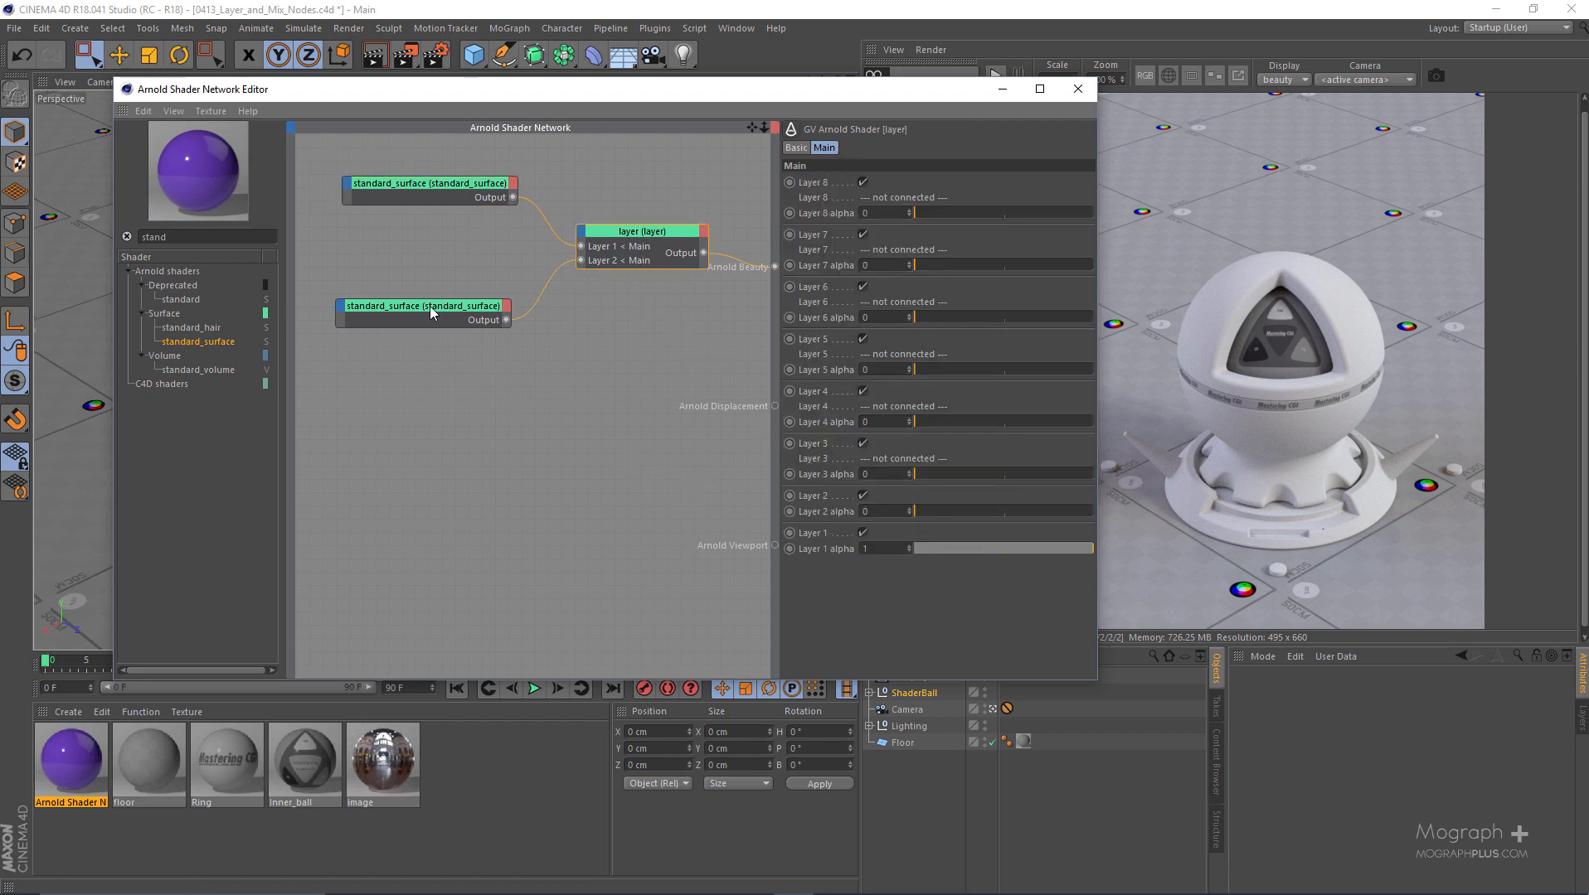
drag(944, 514, 955, 512)
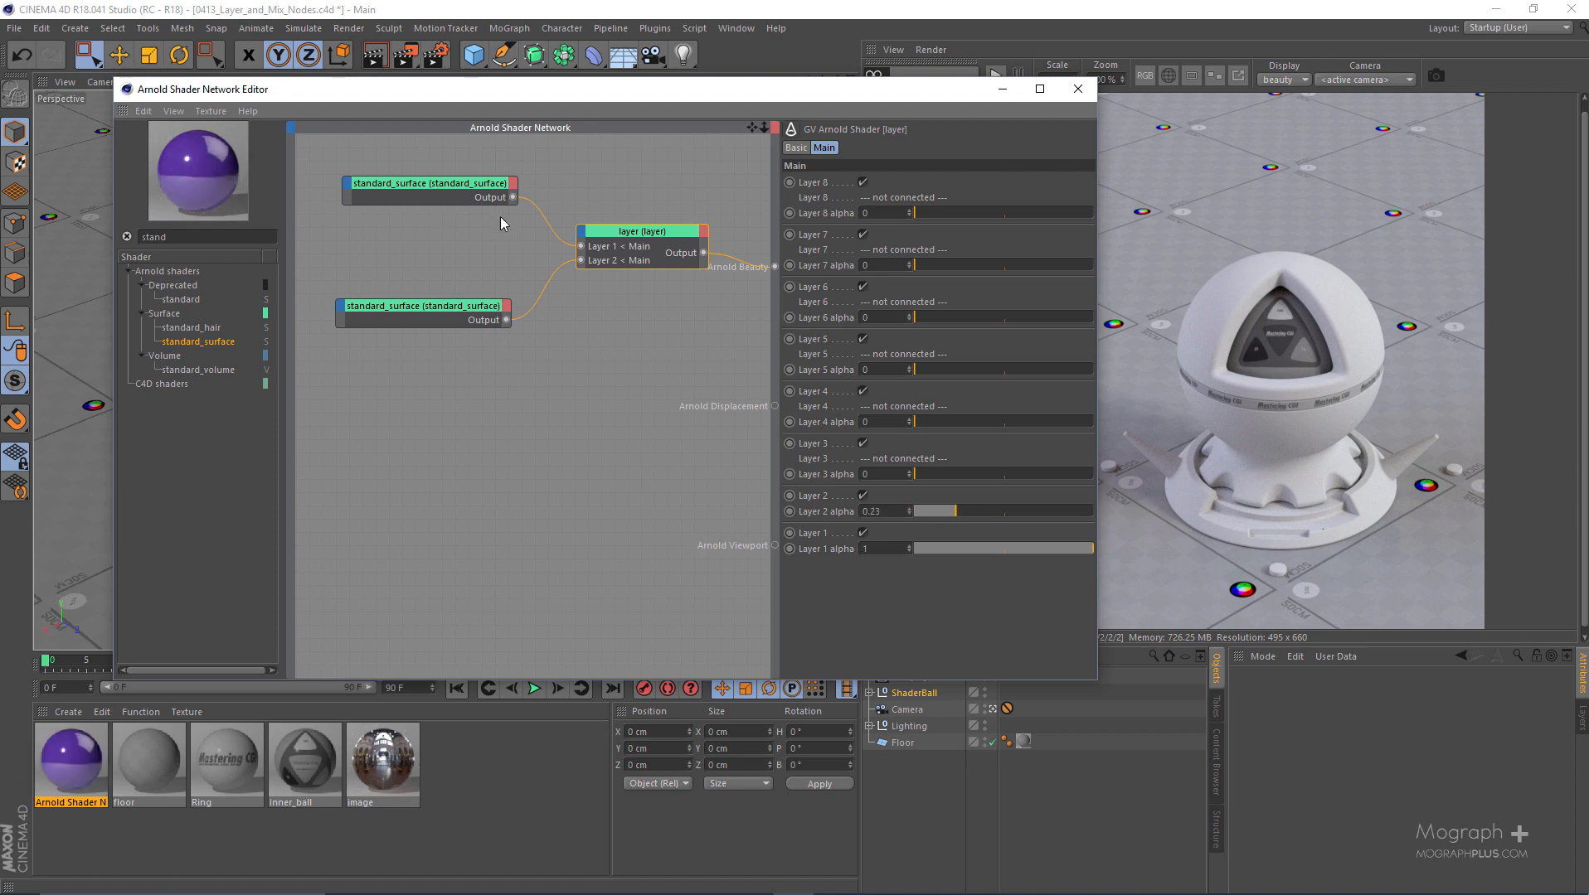
click(1006, 511)
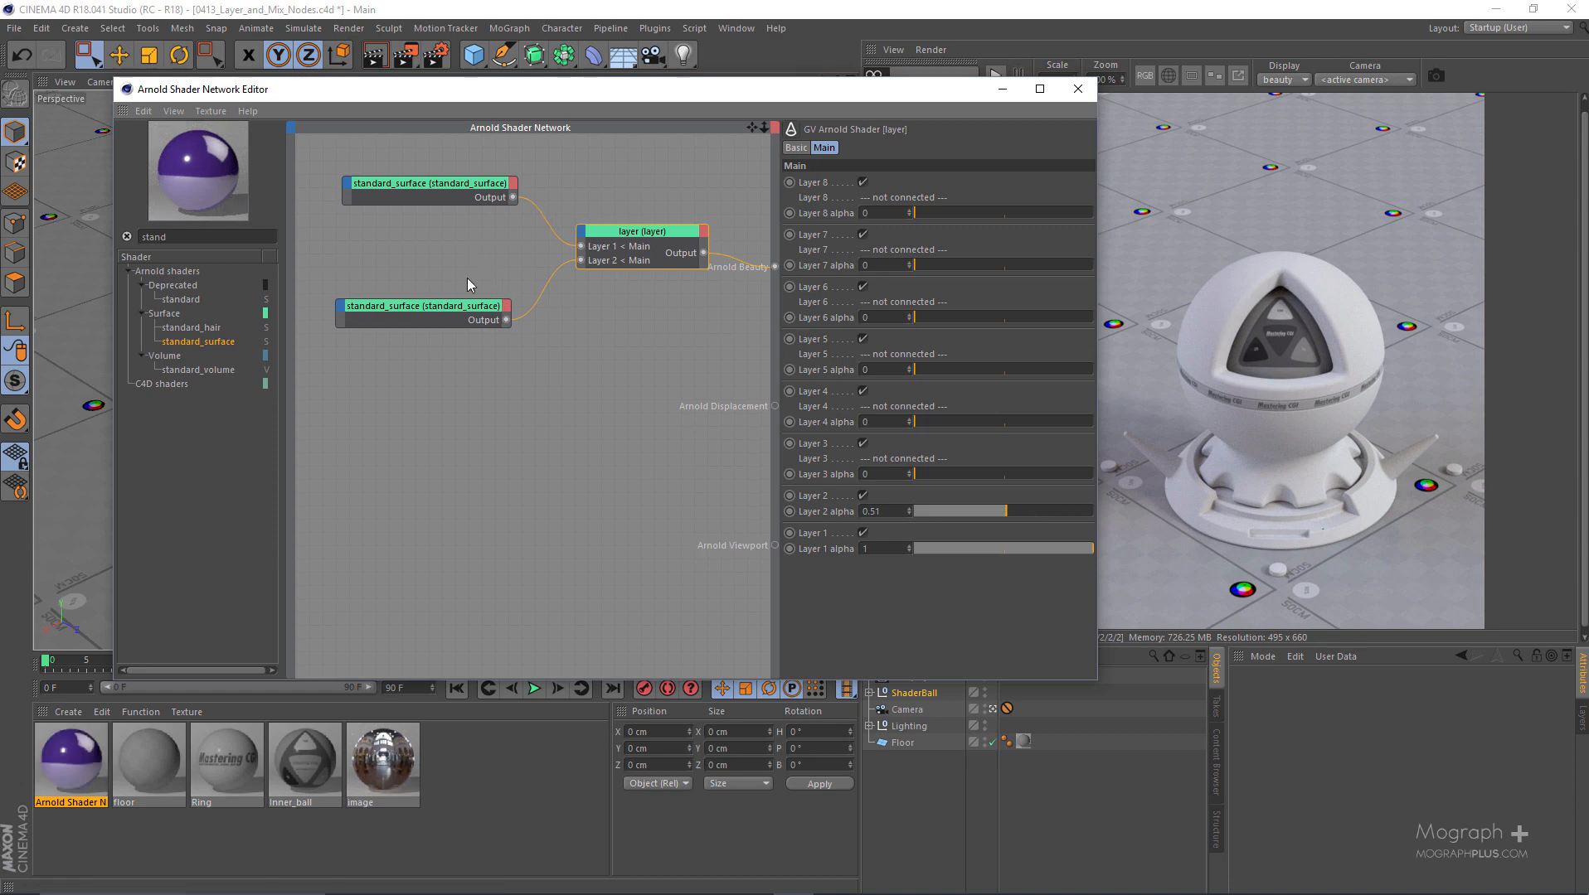
- Set the layer node's Layer 2 alpha to 1 so the metal surface fully covers Layer 1
drag(428, 369, 430, 366)
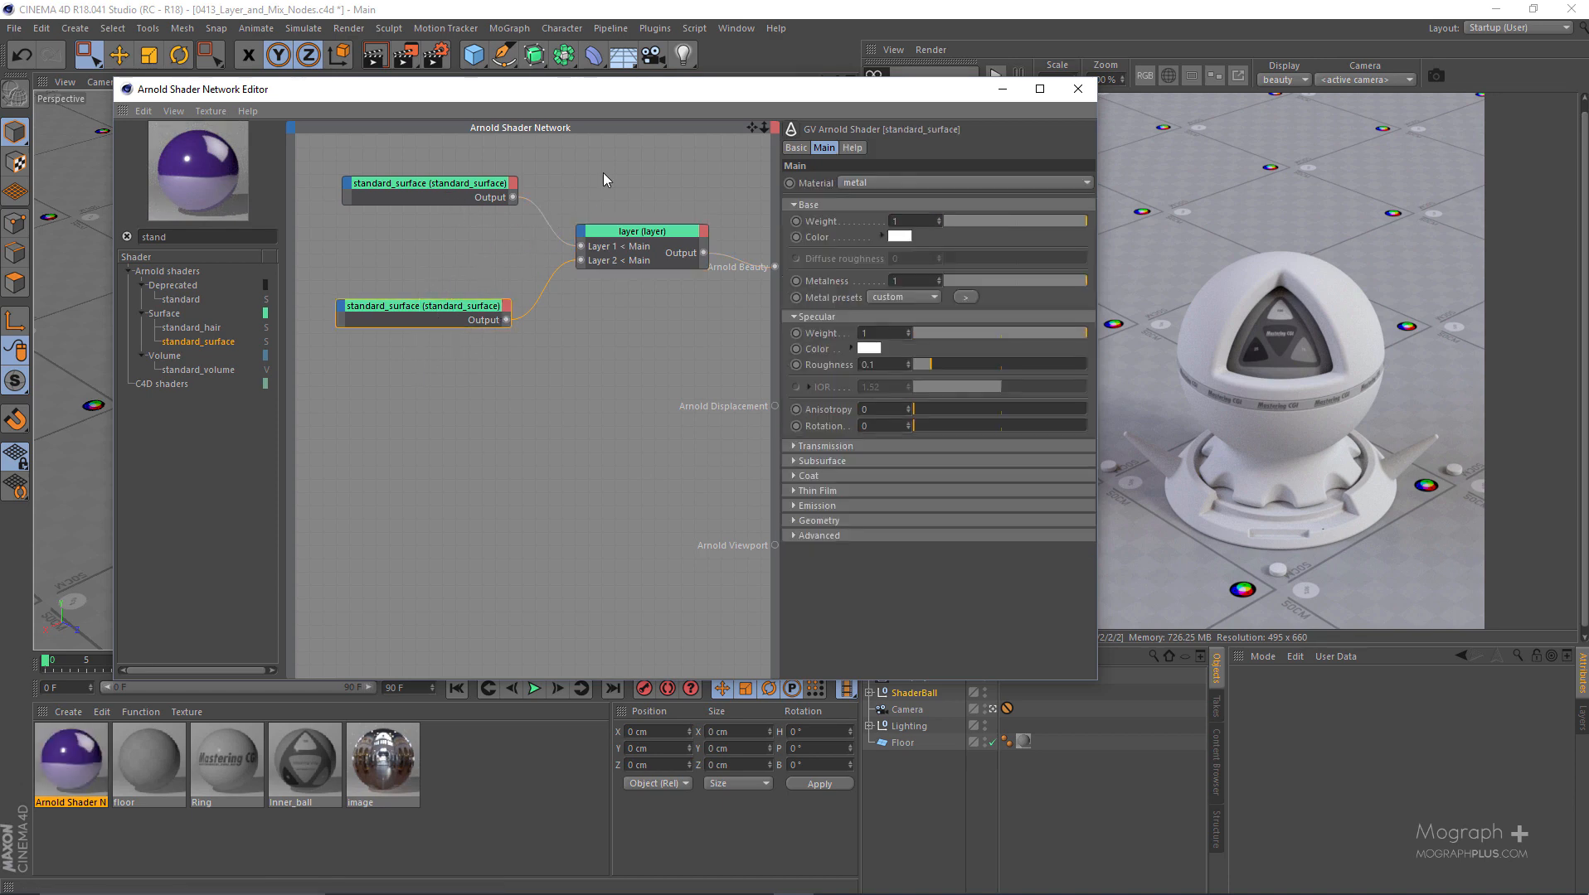
click(627, 241)
drag(1039, 512, 1147, 517)
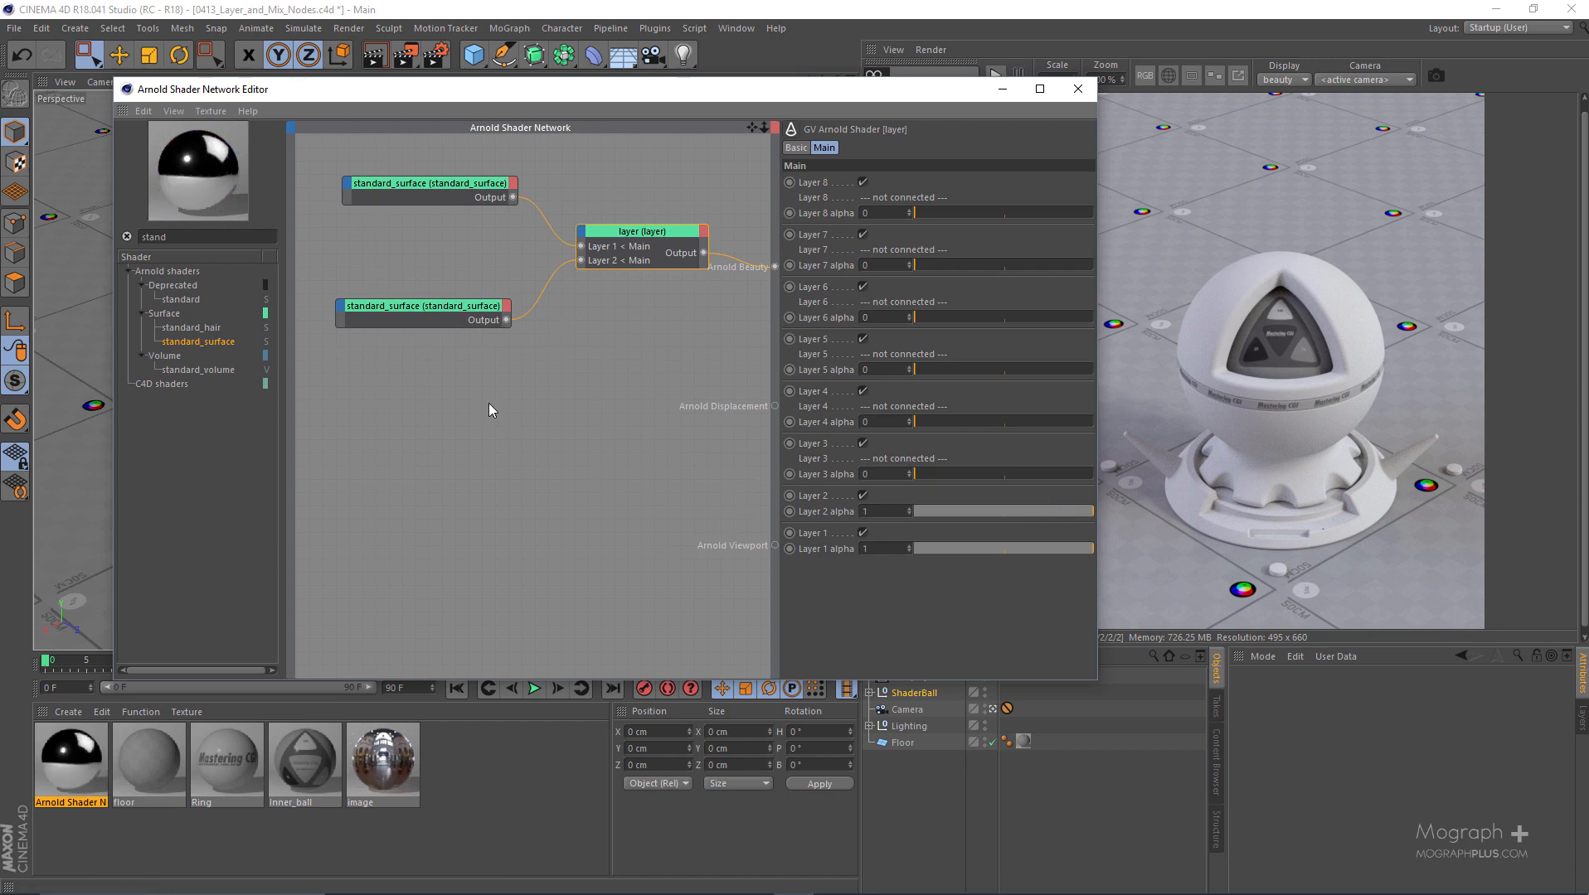
click(425, 307)
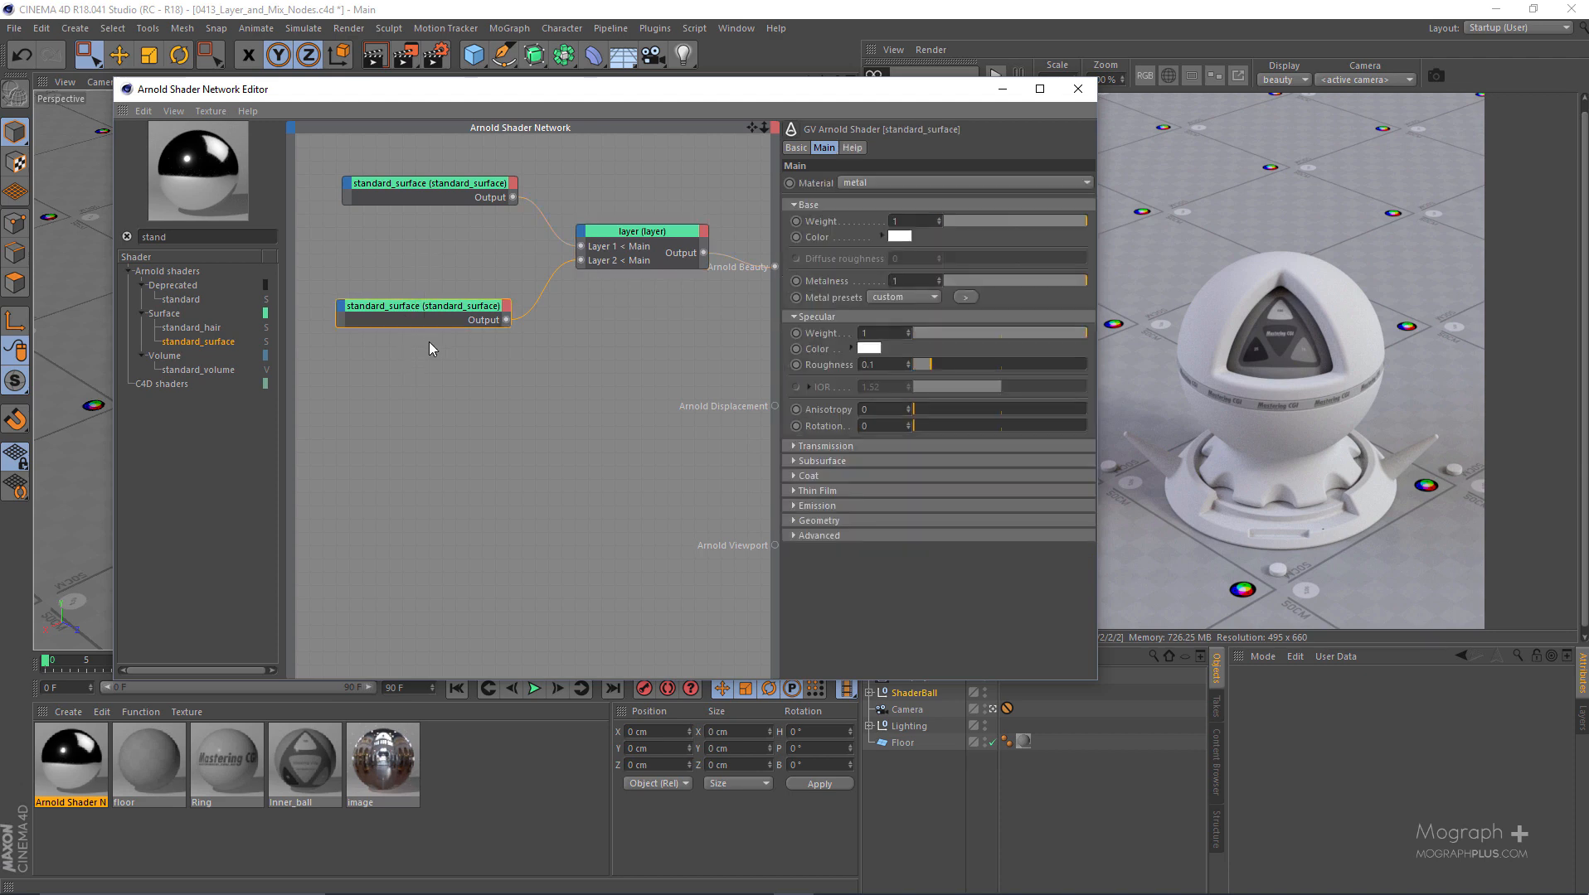
click(623, 233)
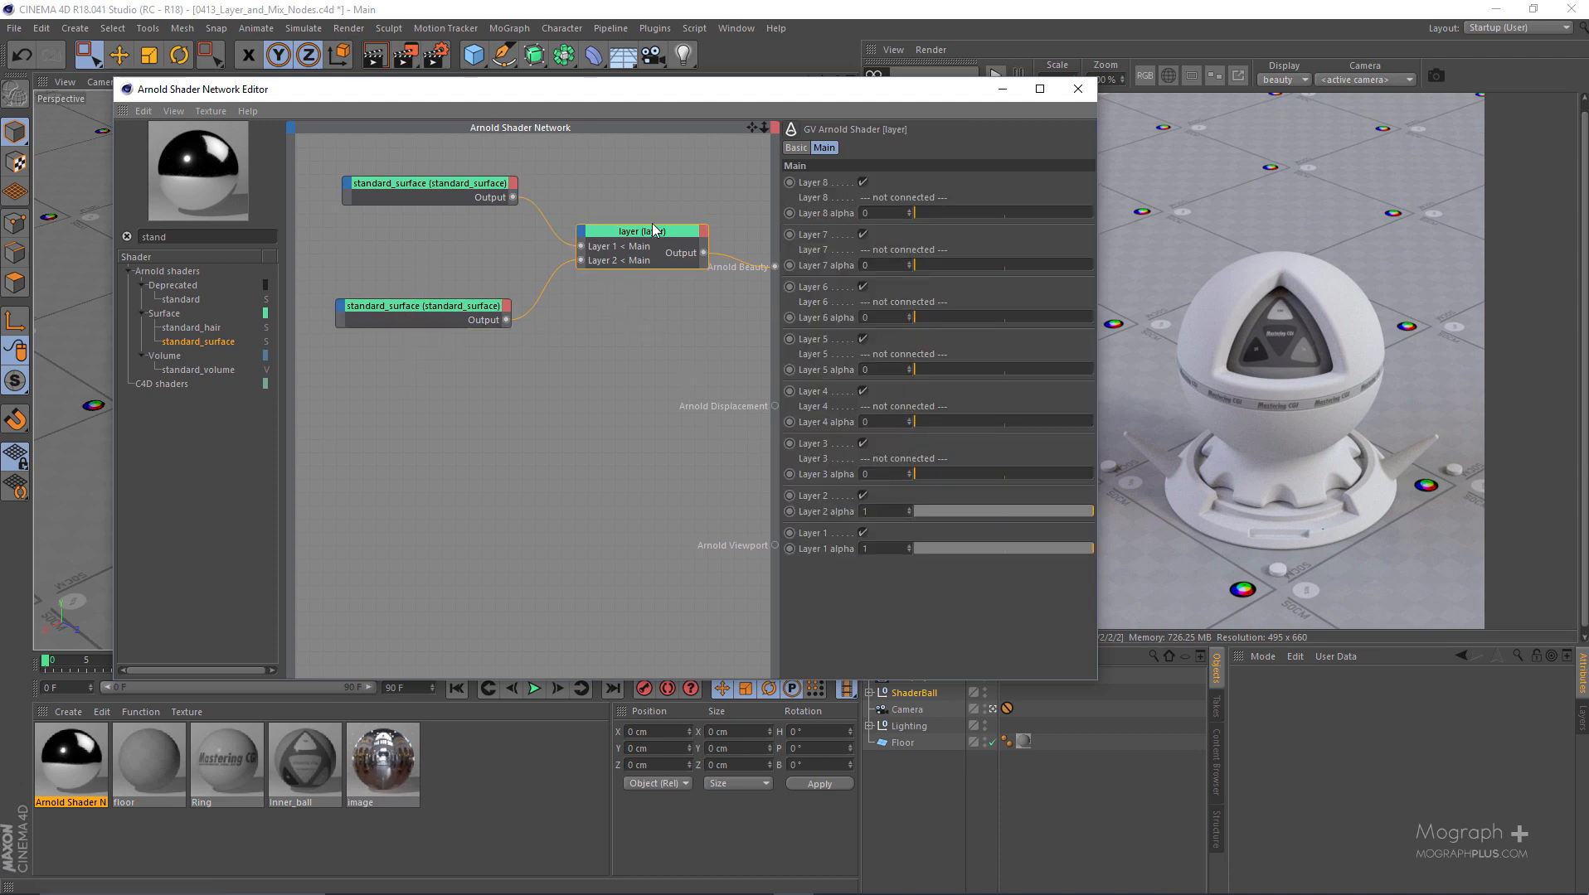
- Move the two standard_surface nodes closer together beside the layer node
drag(726, 105, 814, 112)
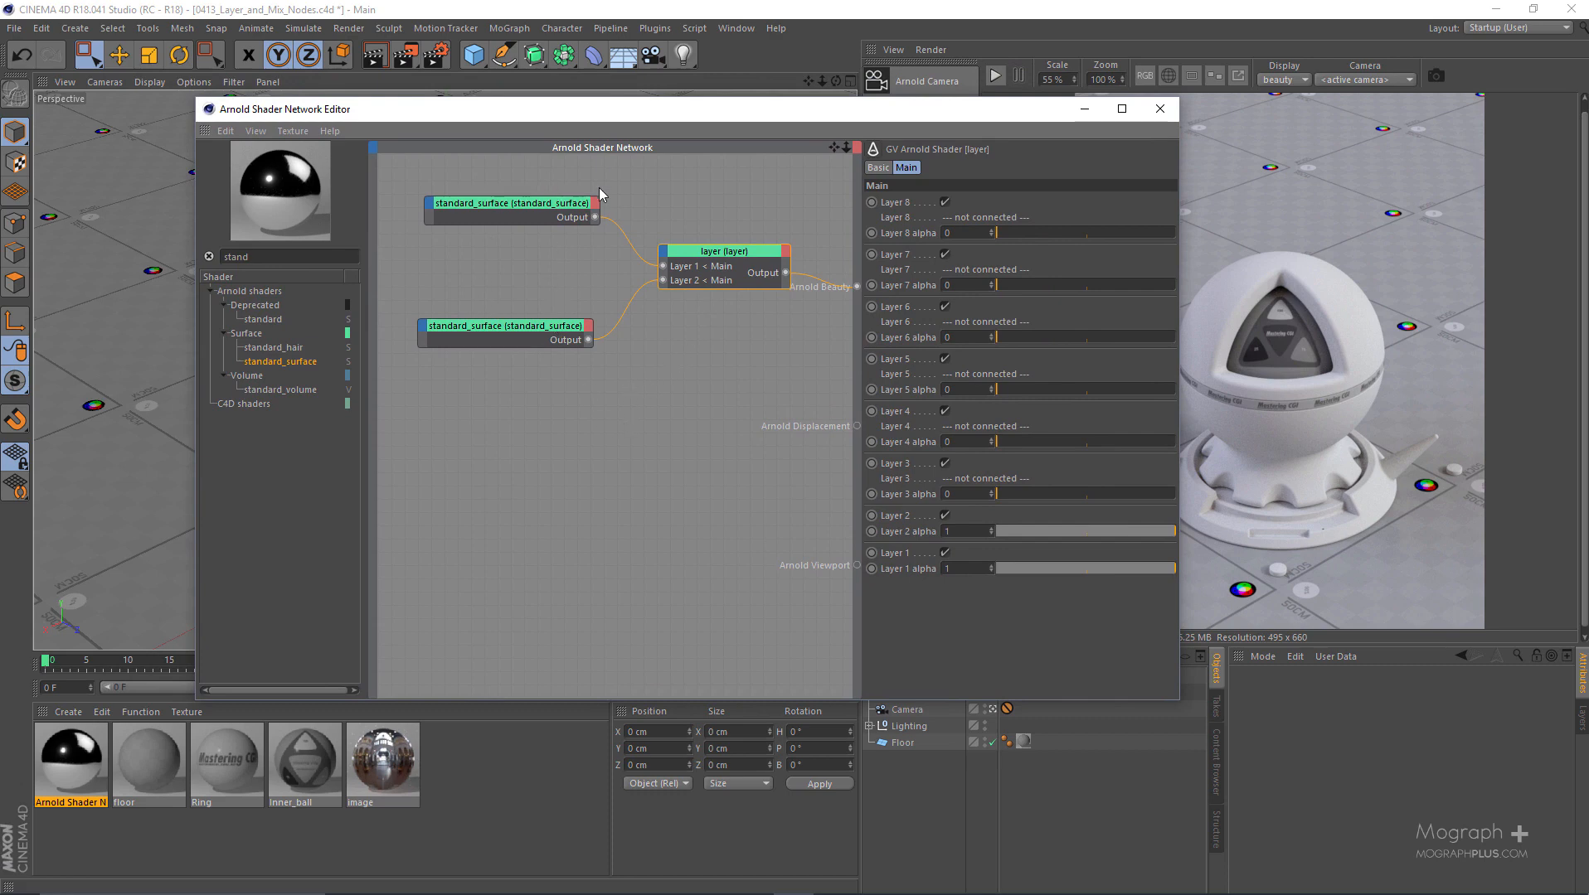
drag(514, 327, 523, 293)
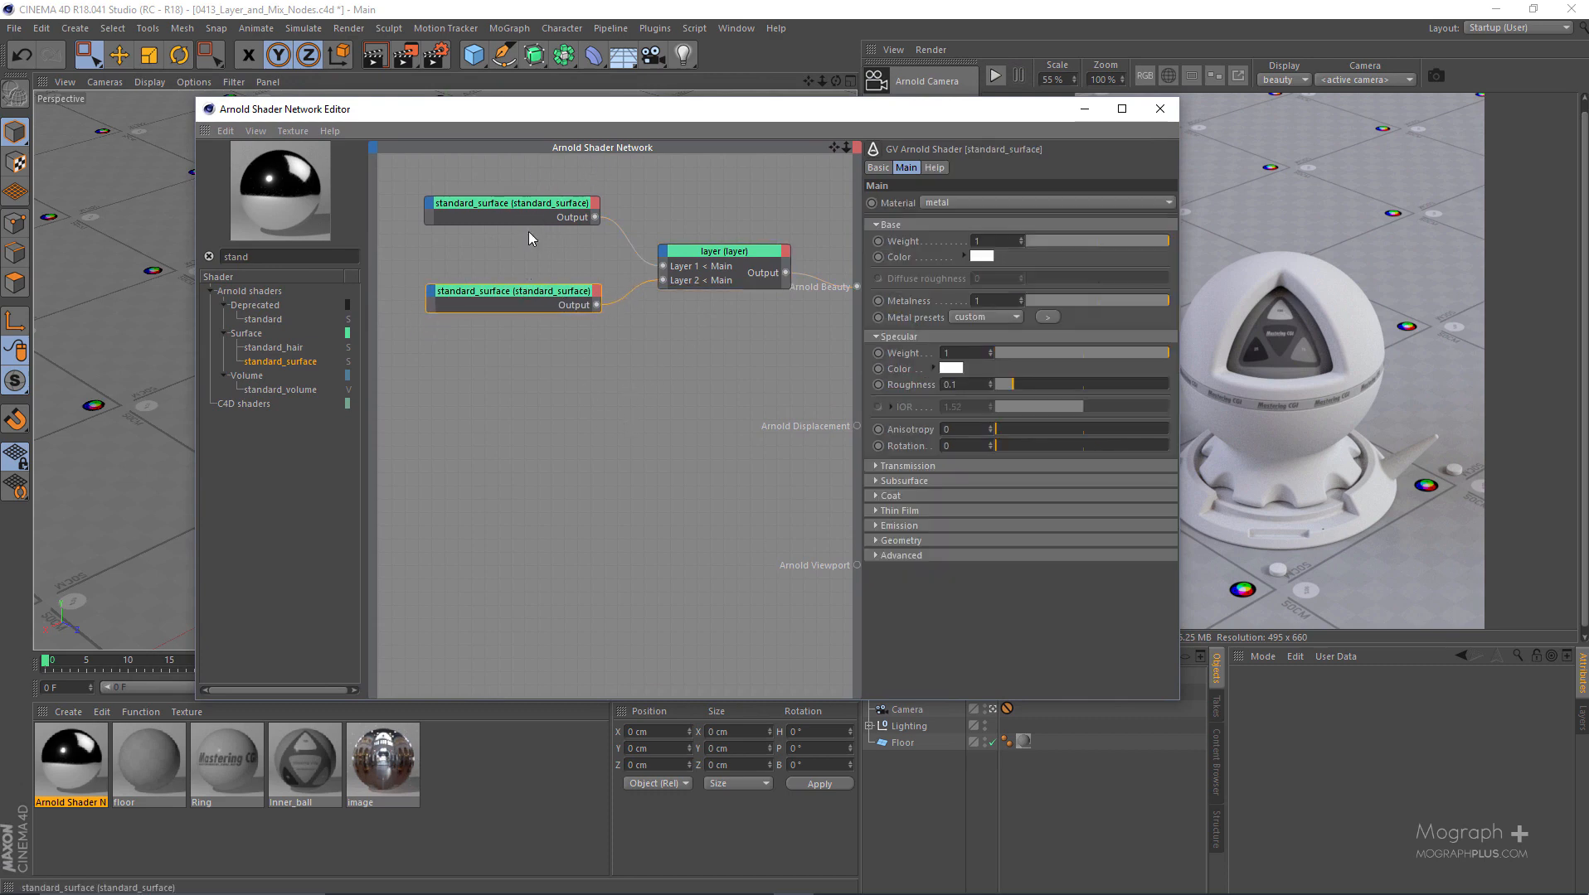
drag(531, 214, 529, 221)
- Add an image node below the two standard_surface nodes and load BW27.png as its texture
double_click(341, 258)
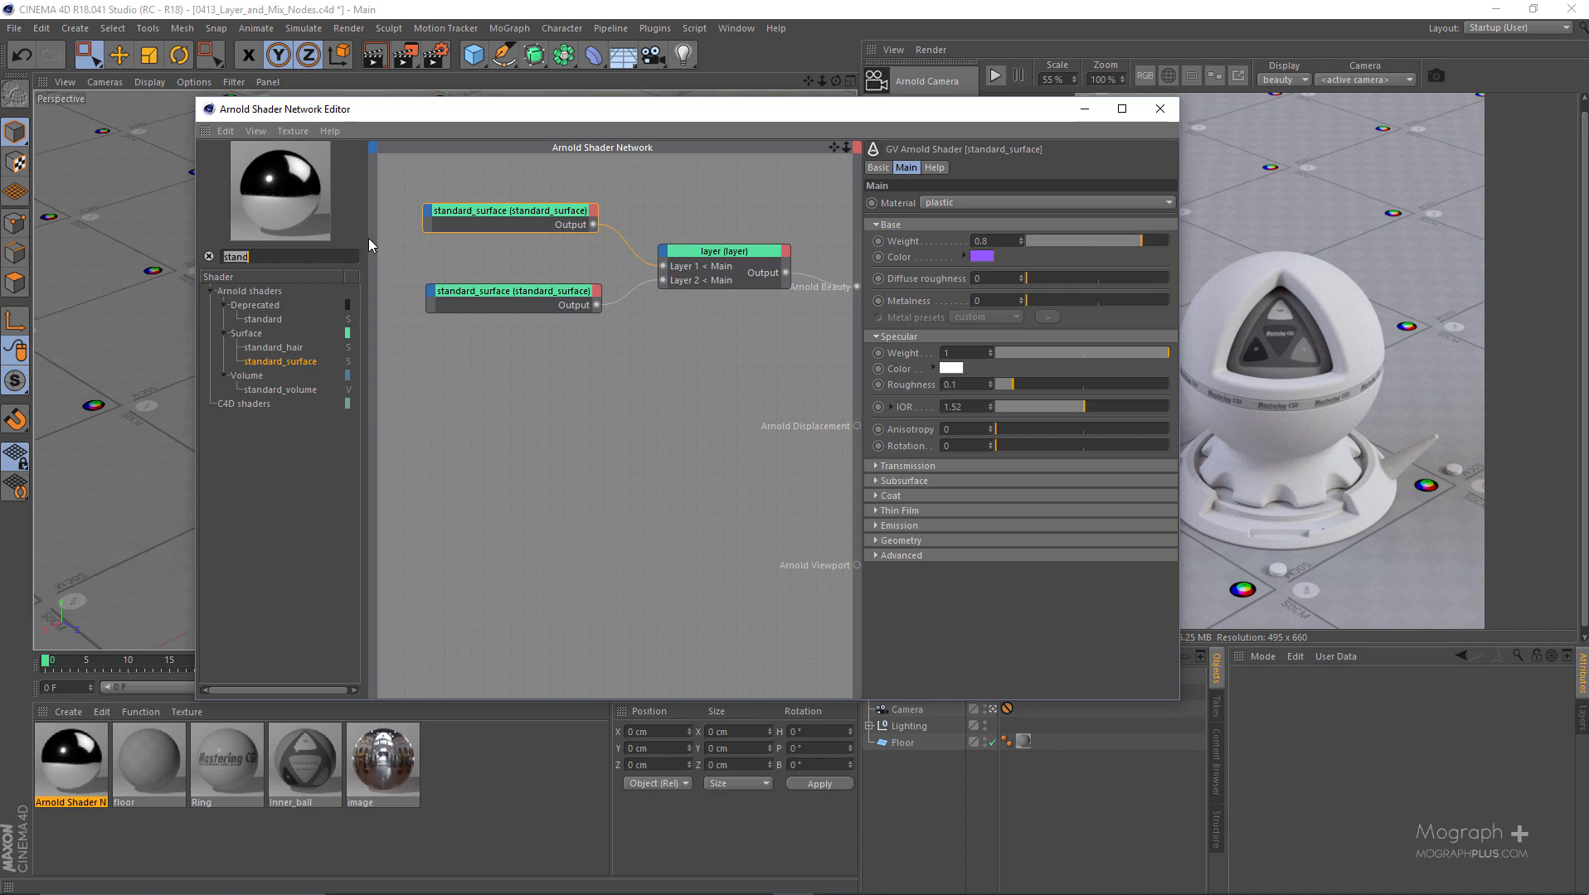
text(image)
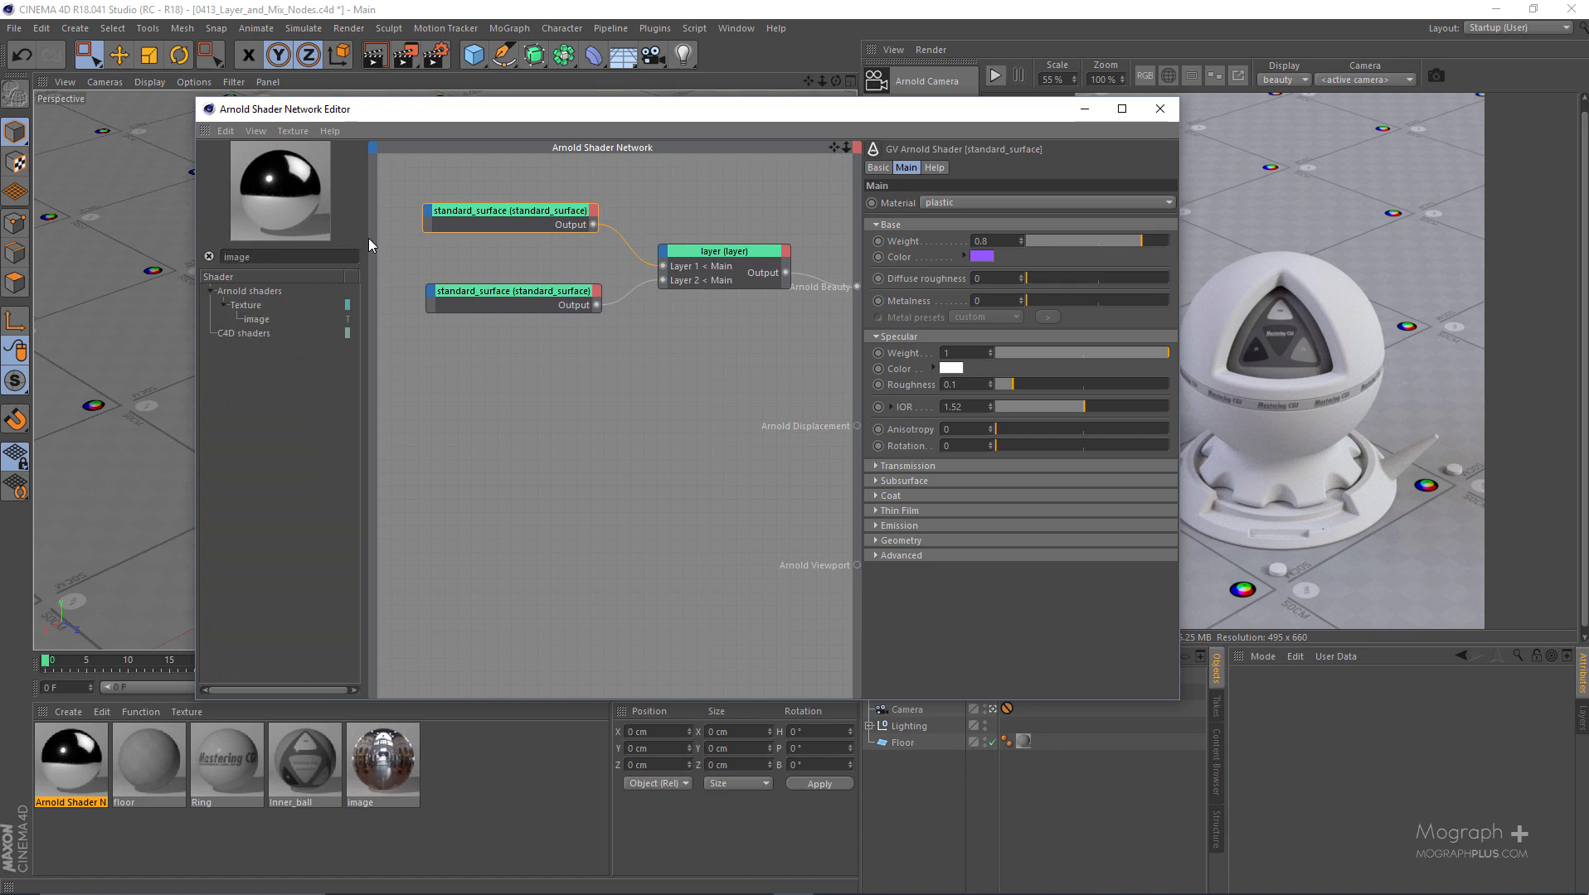
drag(257, 320, 562, 473)
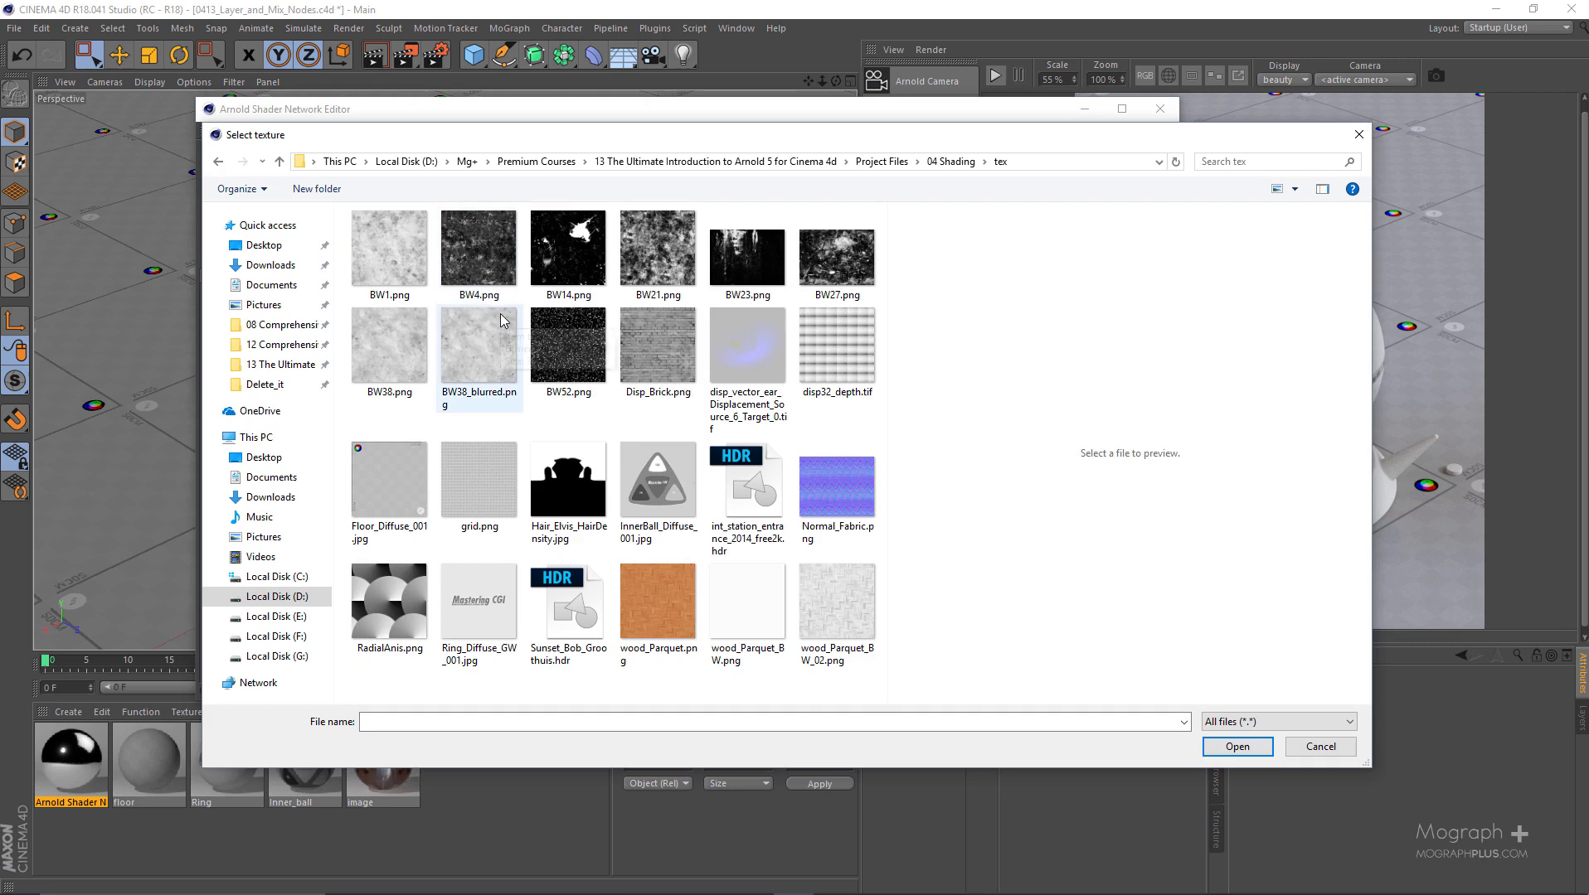
drag(959, 136, 960, 106)
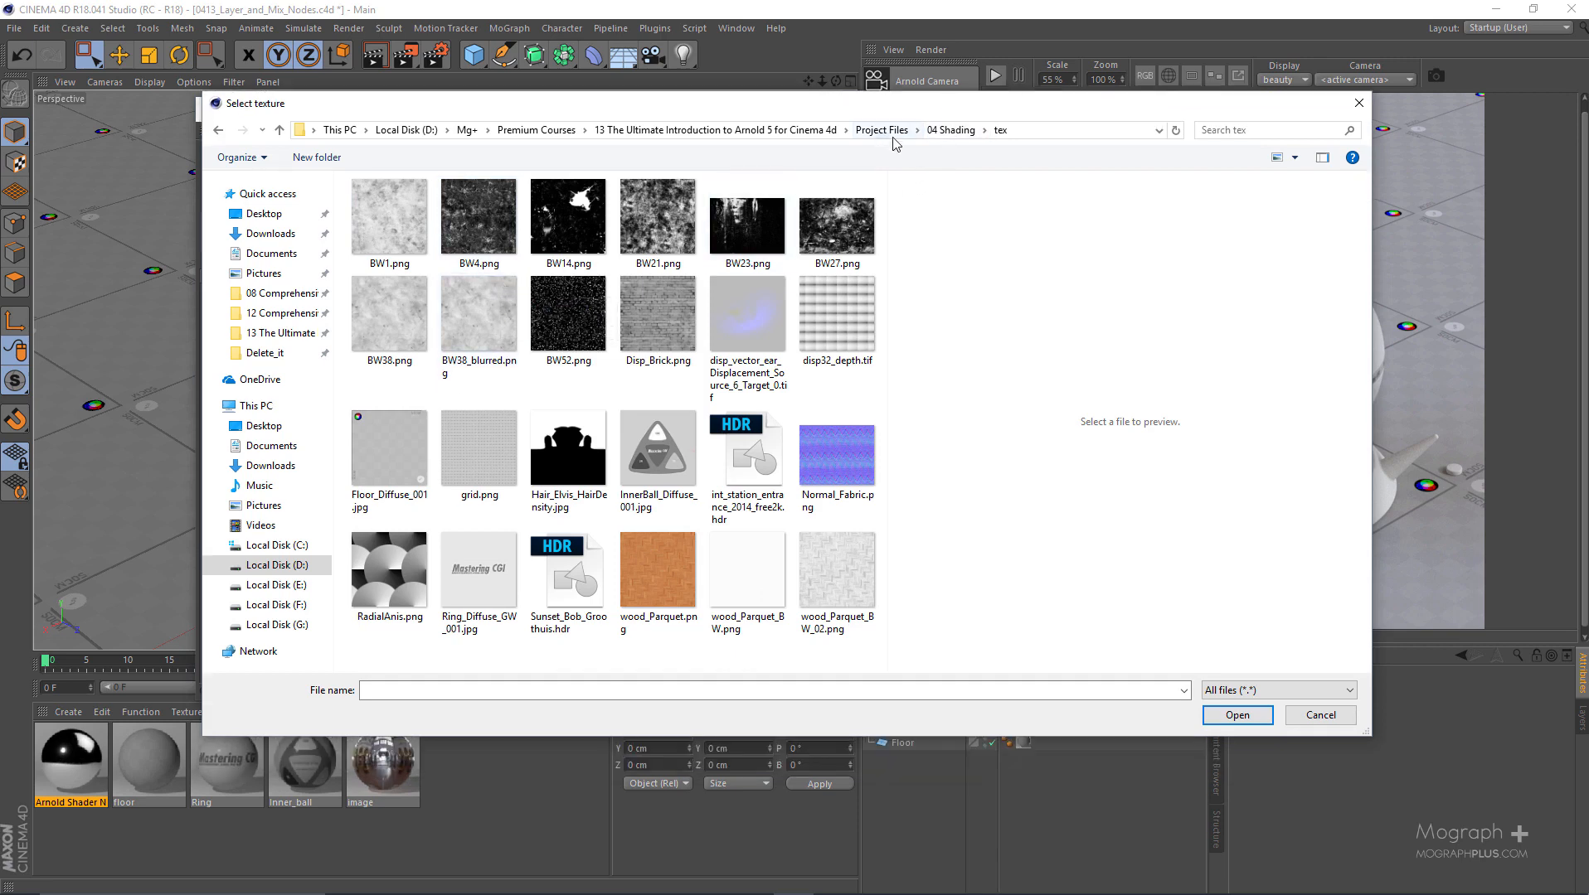
click(827, 240)
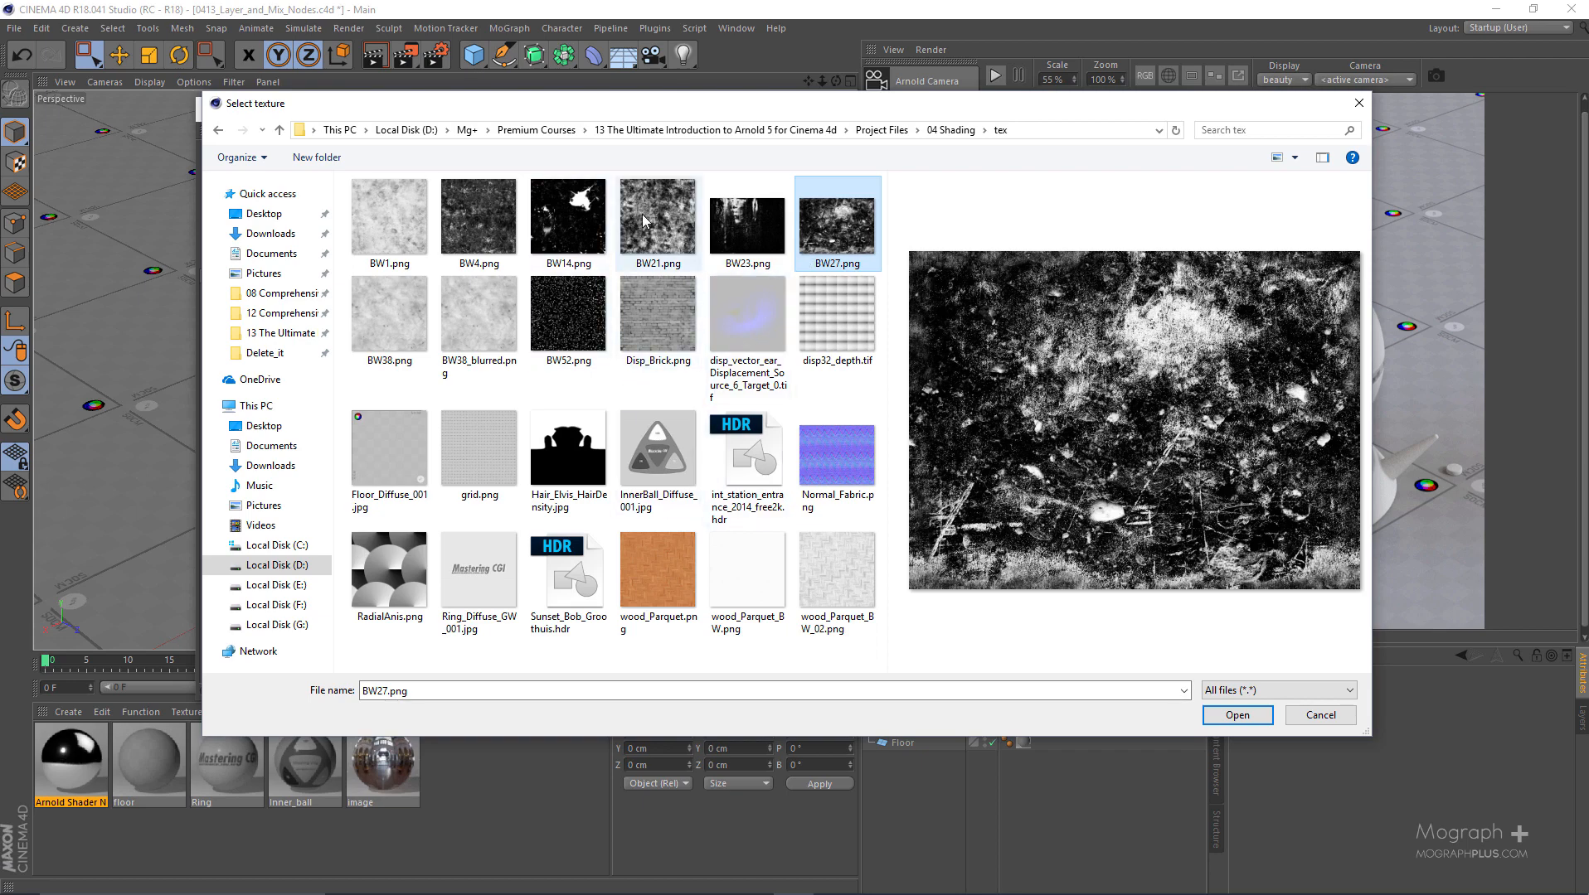
click(524, 223)
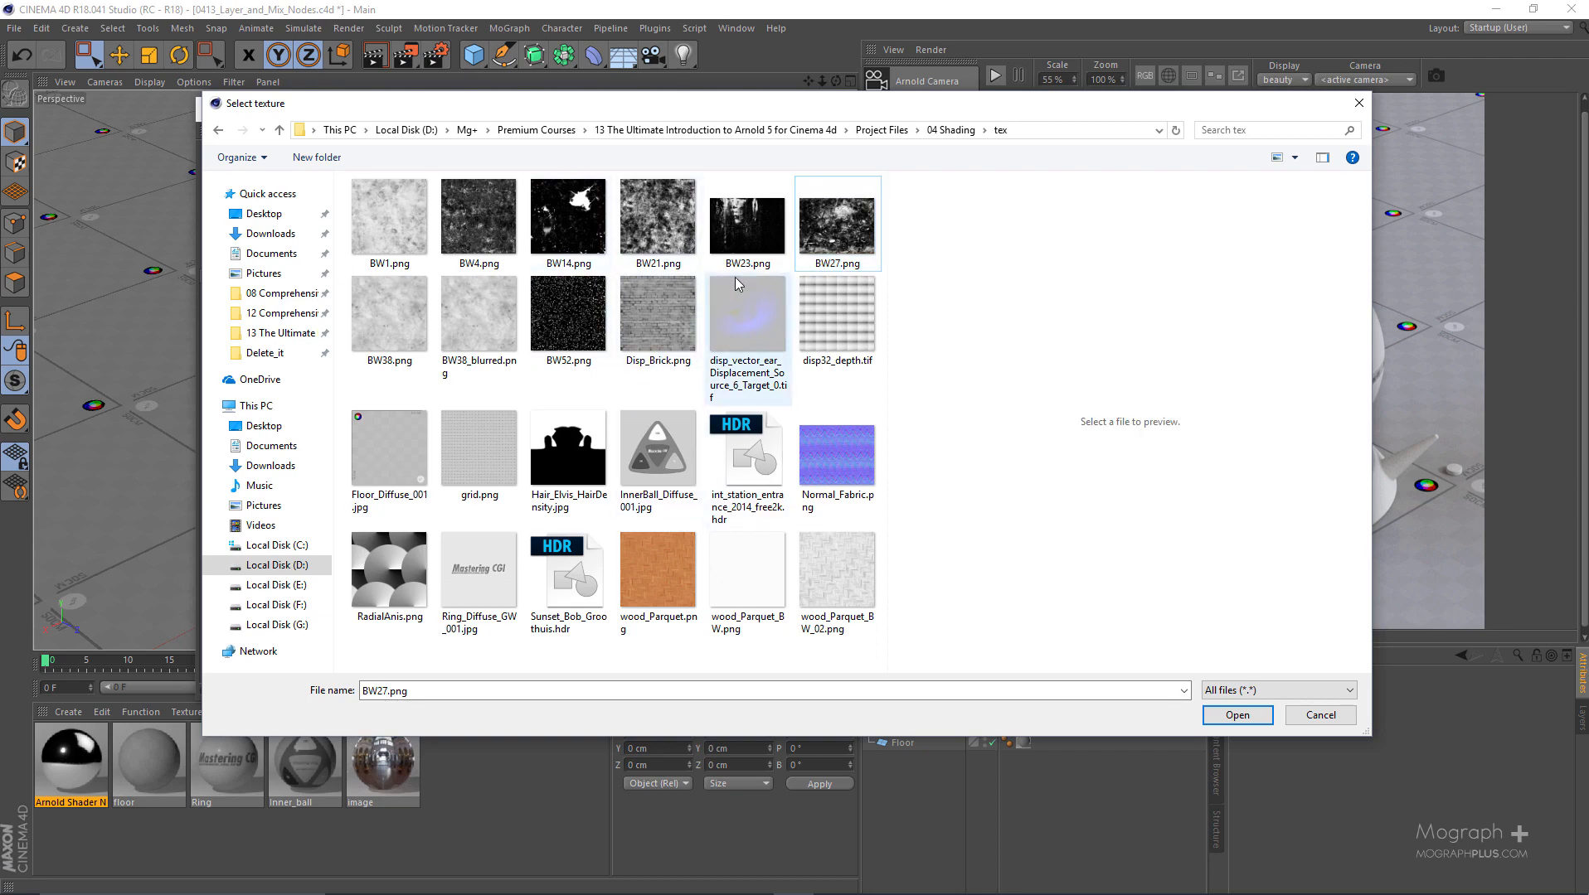
click(830, 226)
double_click(838, 224)
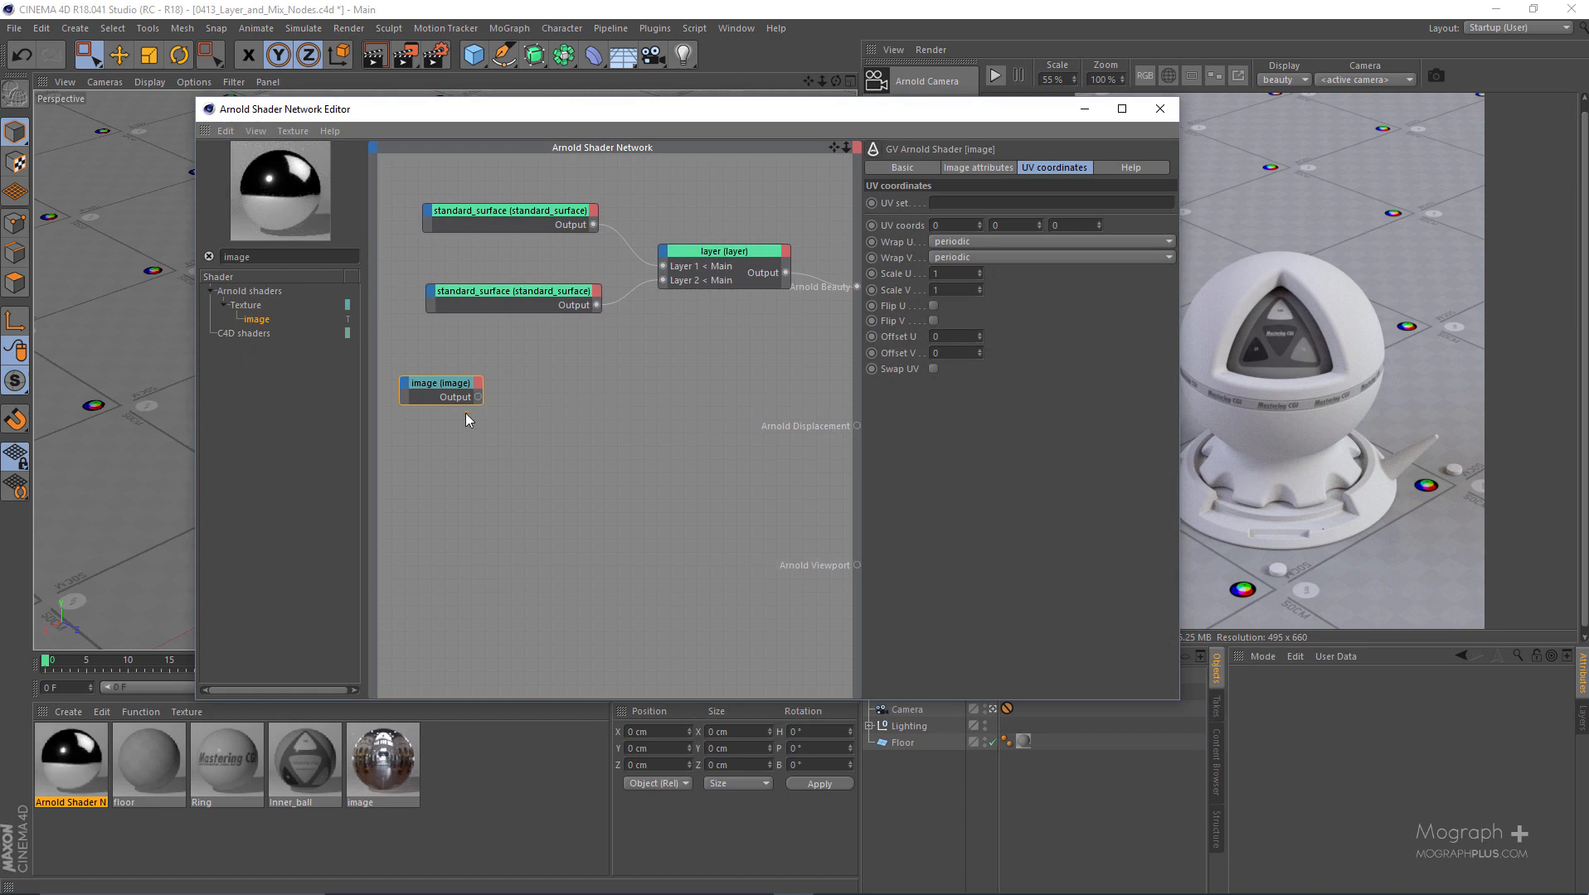
drag(454, 401, 560, 417)
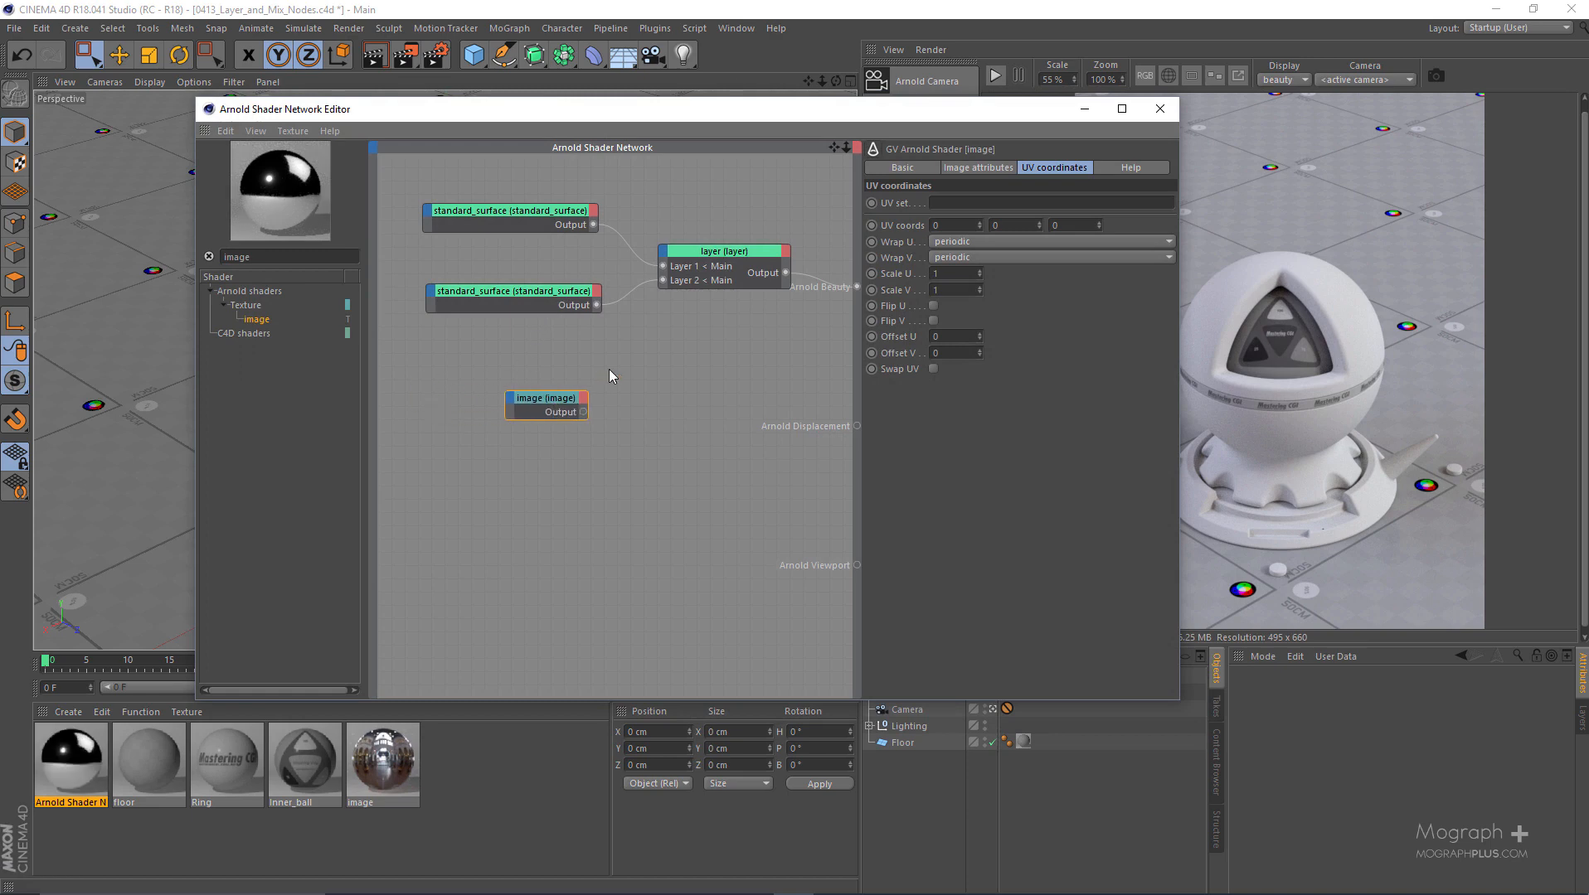
- Connect the image node's output to Layer 2 alpha of the layer node and tidy its placement below the surfaces
drag(838, 108, 654, 100)
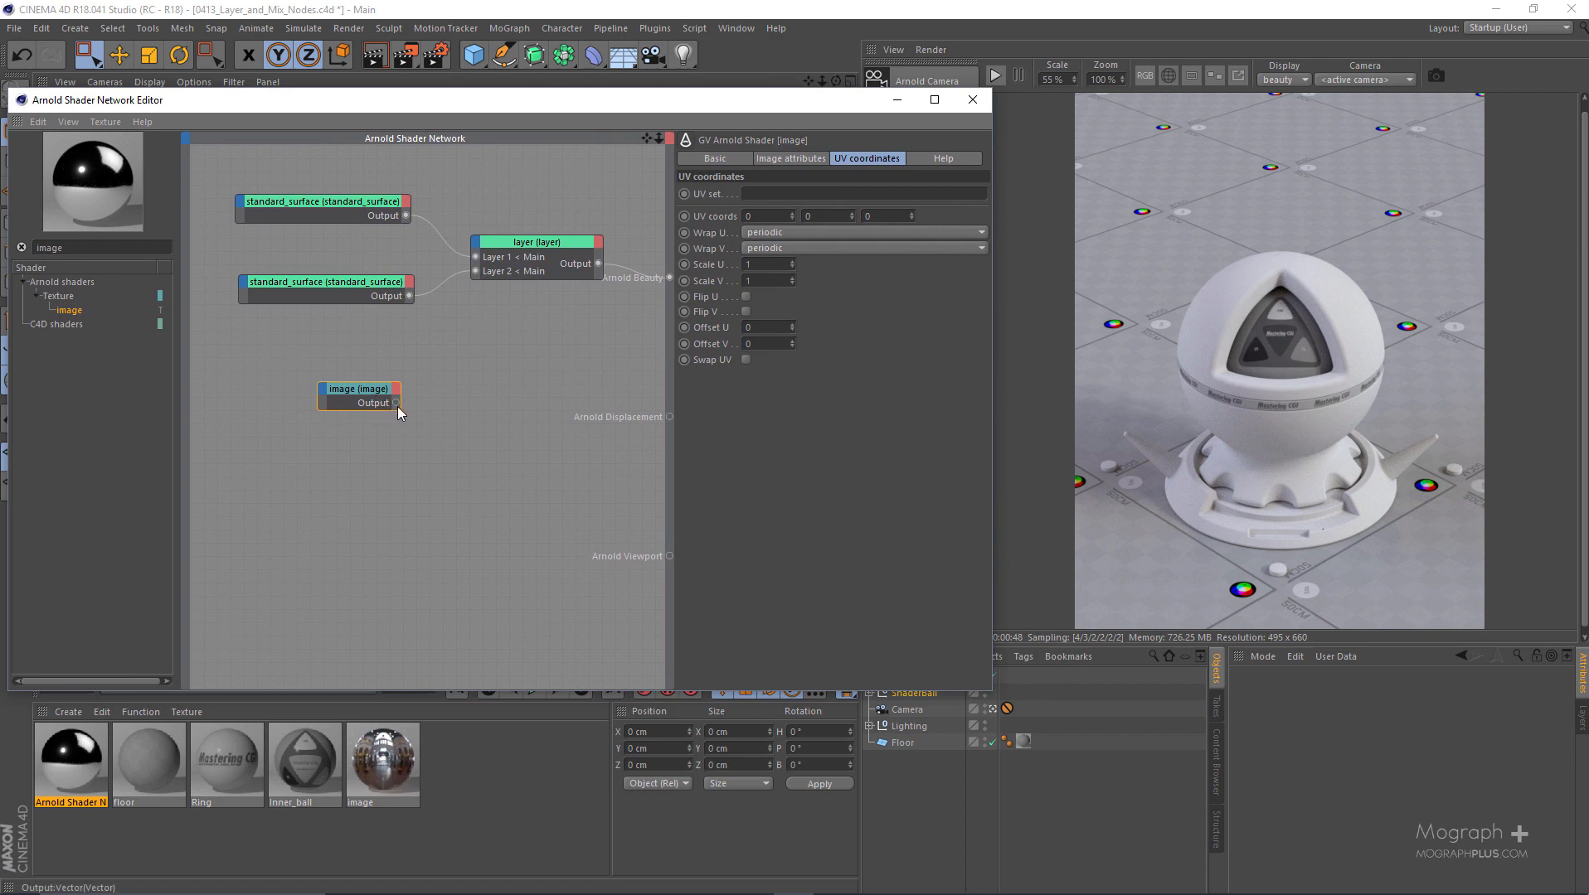
drag(398, 403, 476, 247)
mouse_move(493, 249)
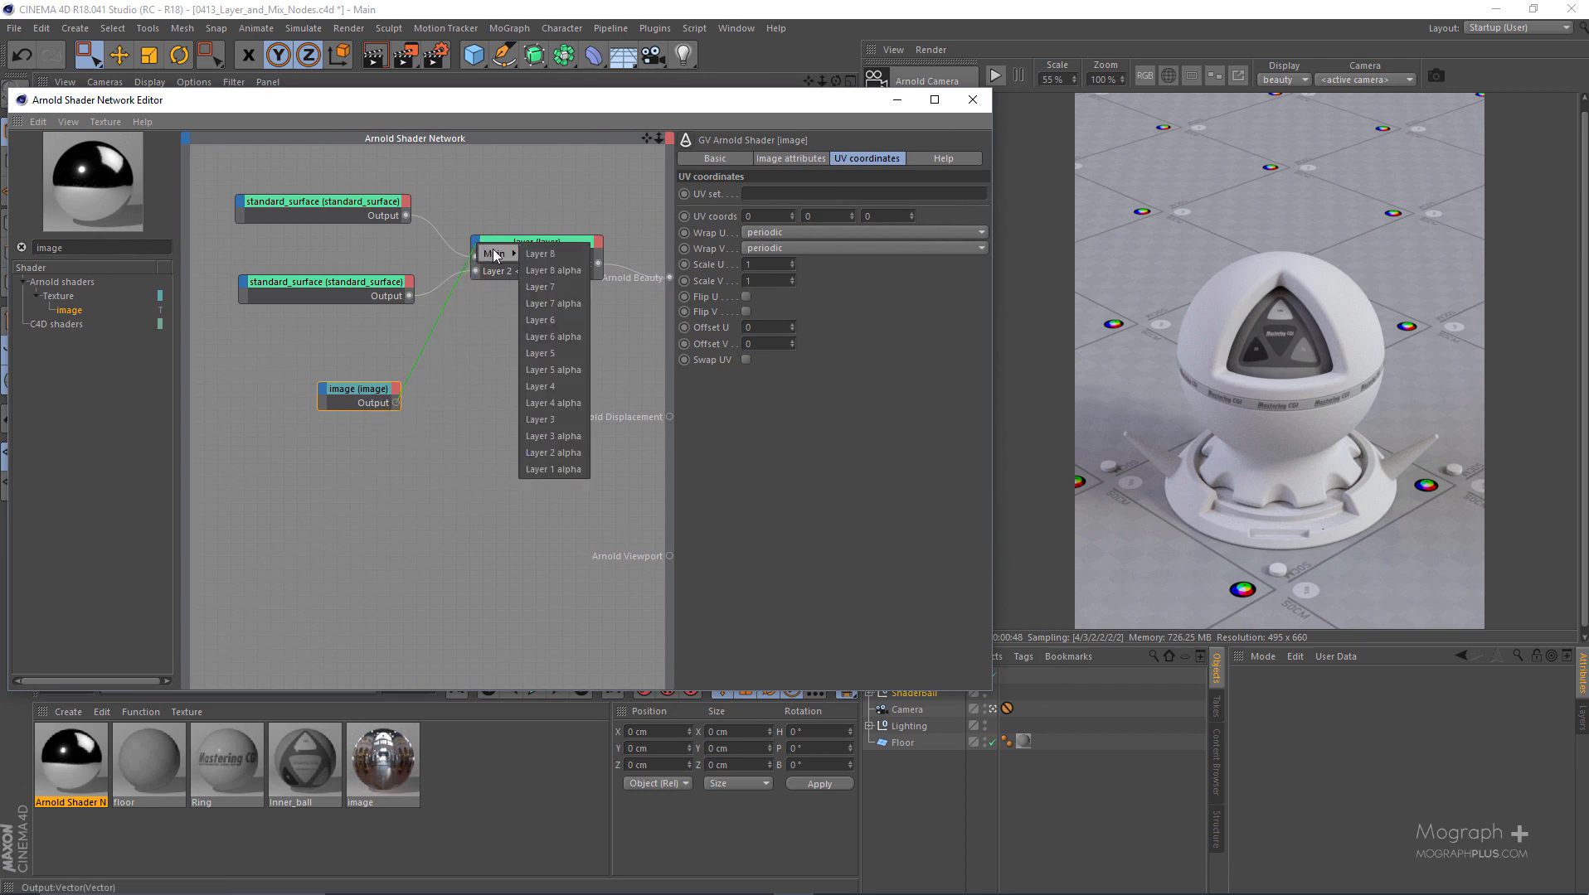
click(564, 452)
drag(661, 101, 815, 100)
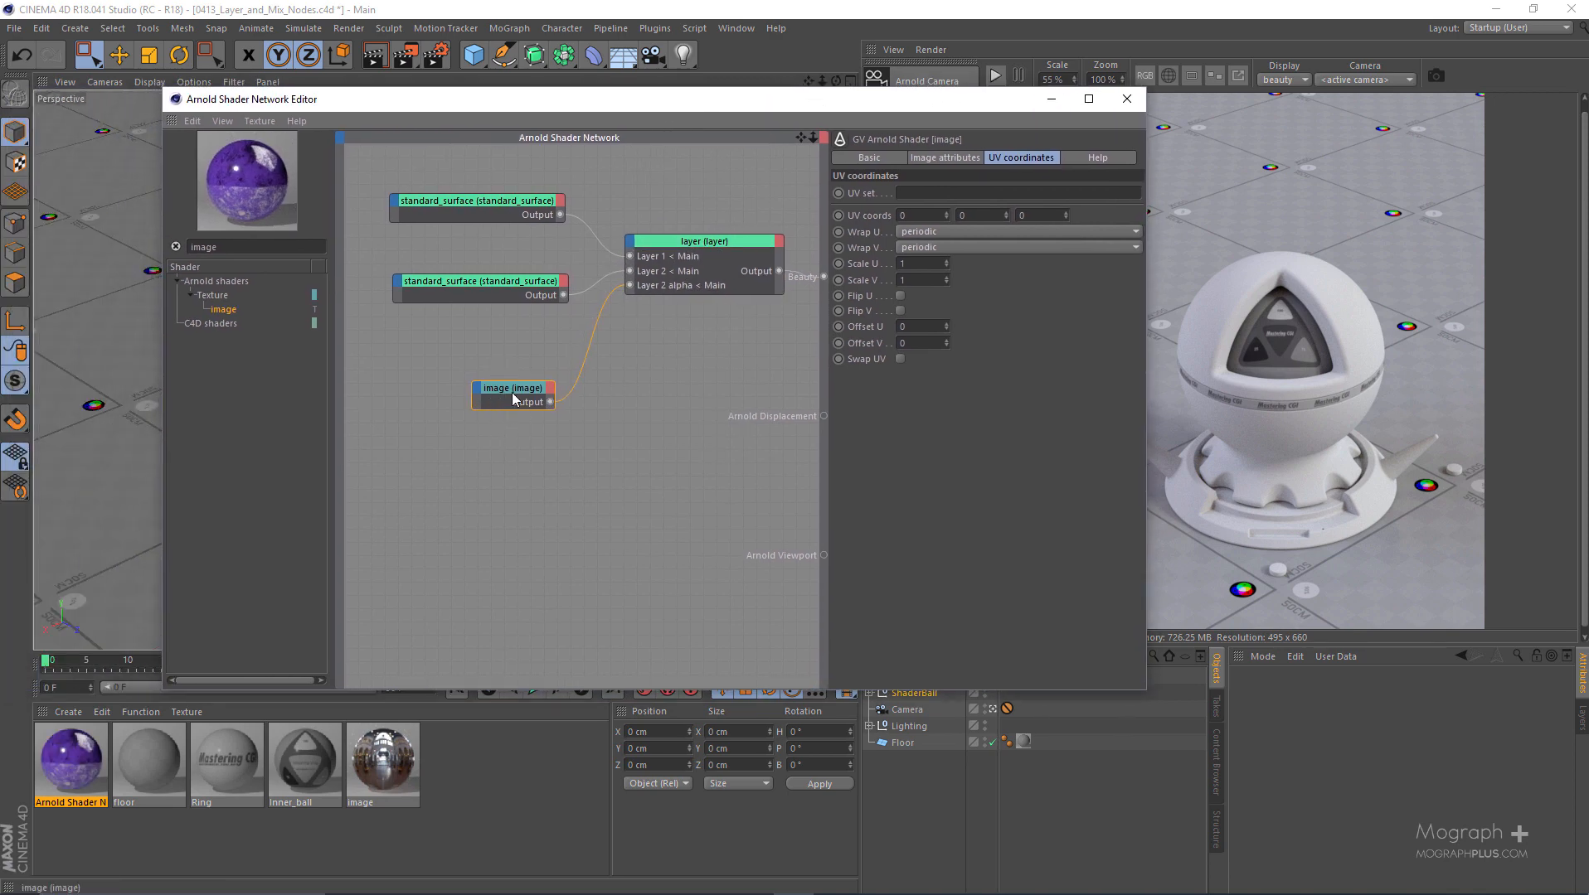
drag(513, 399, 467, 394)
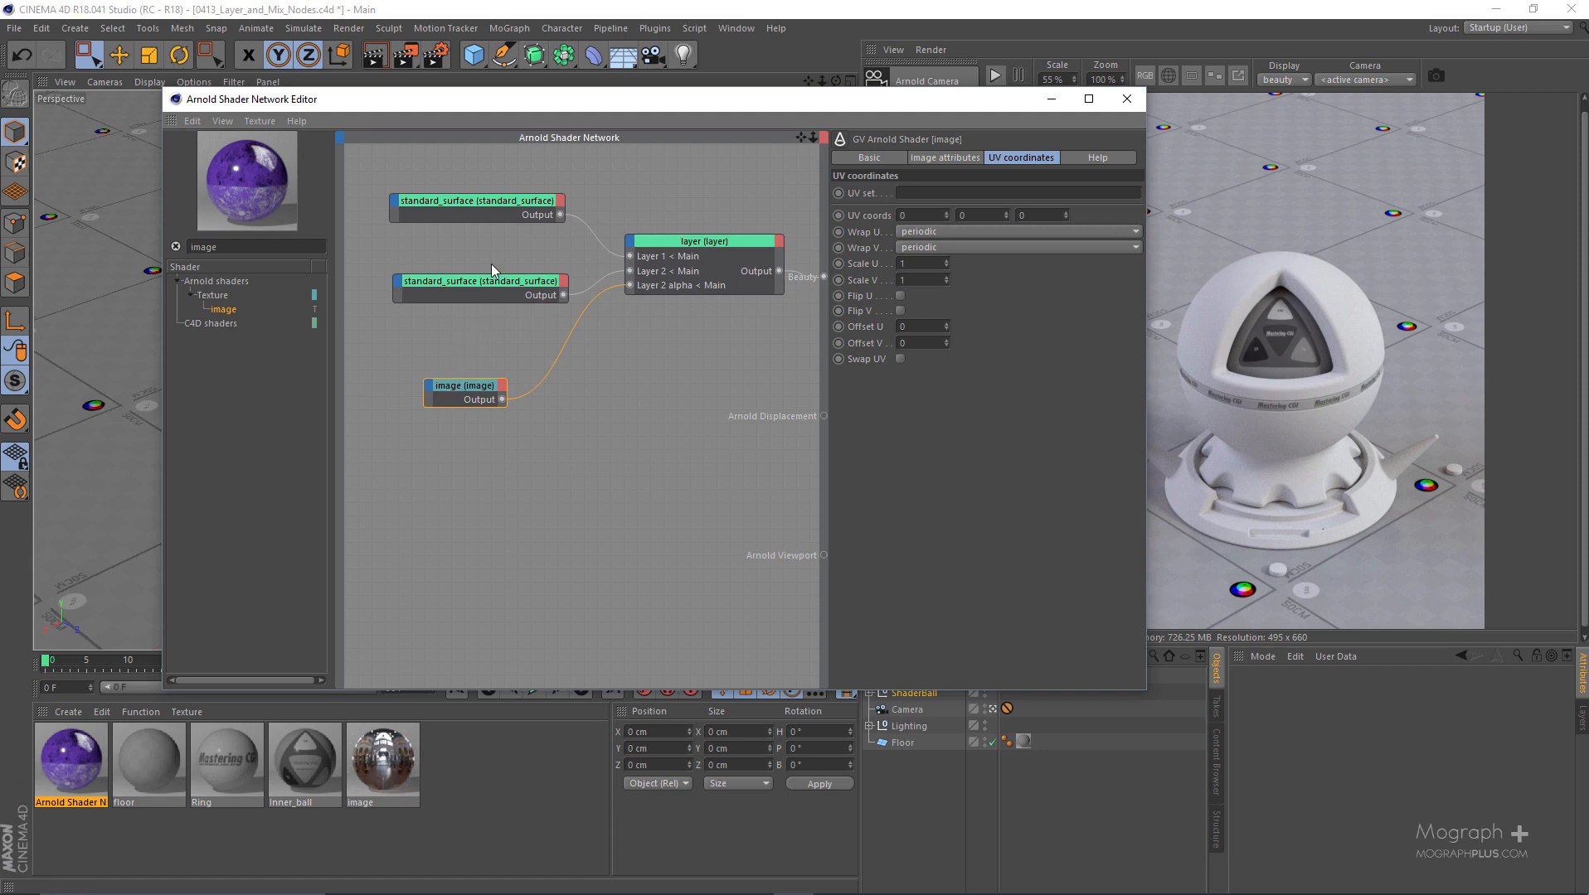
click(709, 286)
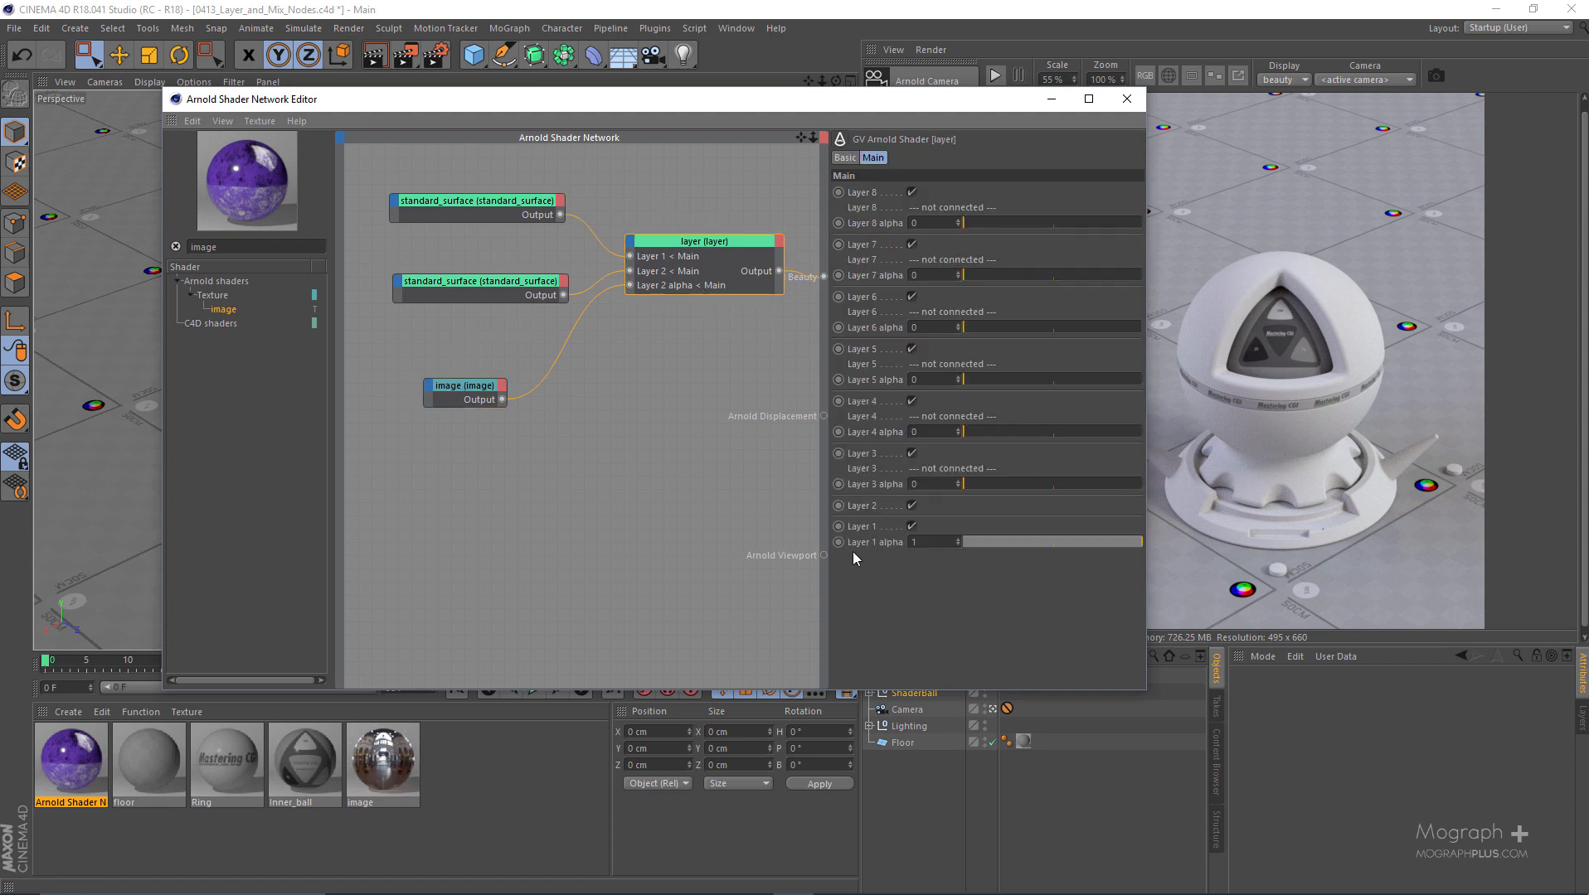
click(503, 400)
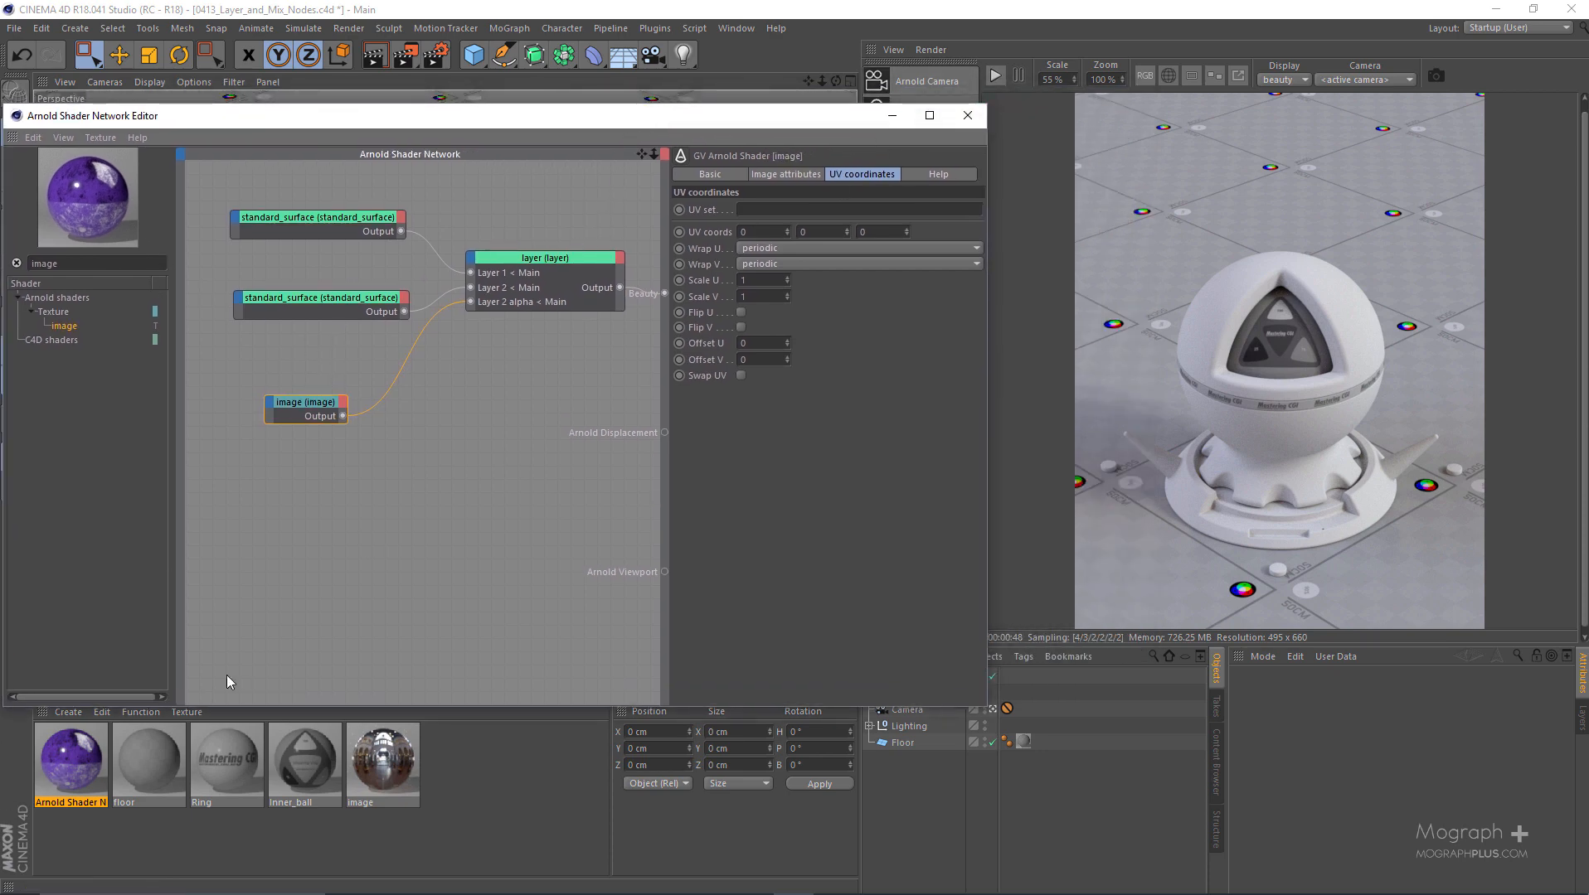
- Assign the Arnold Shader Network material to the ShaderBall object and start the Arnold IPR render
drag(600, 118, 503, 55)
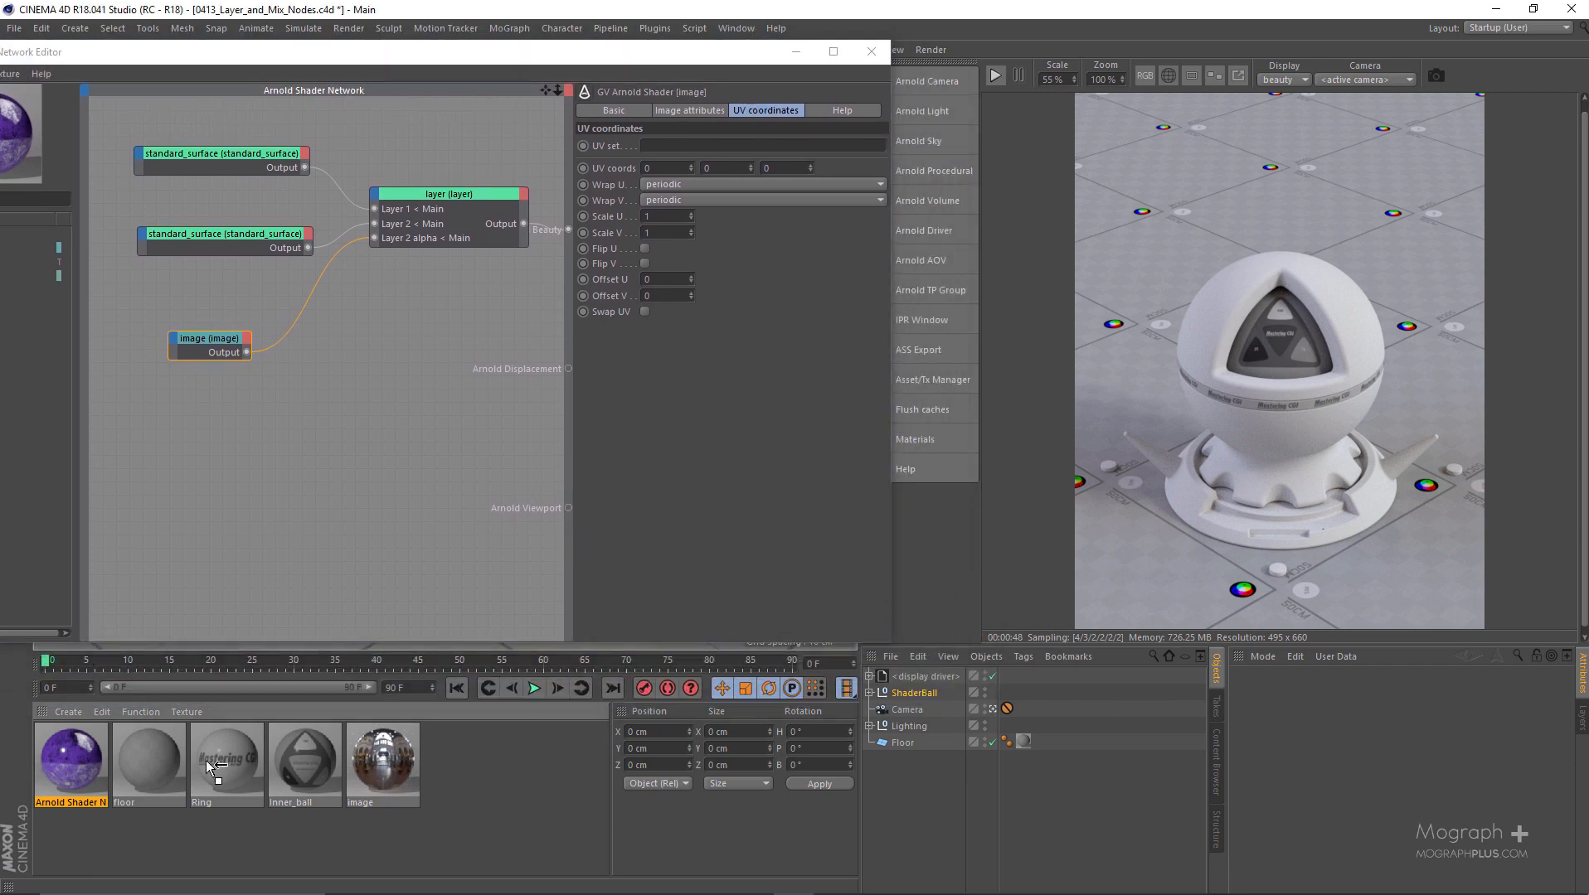
drag(913, 711, 918, 693)
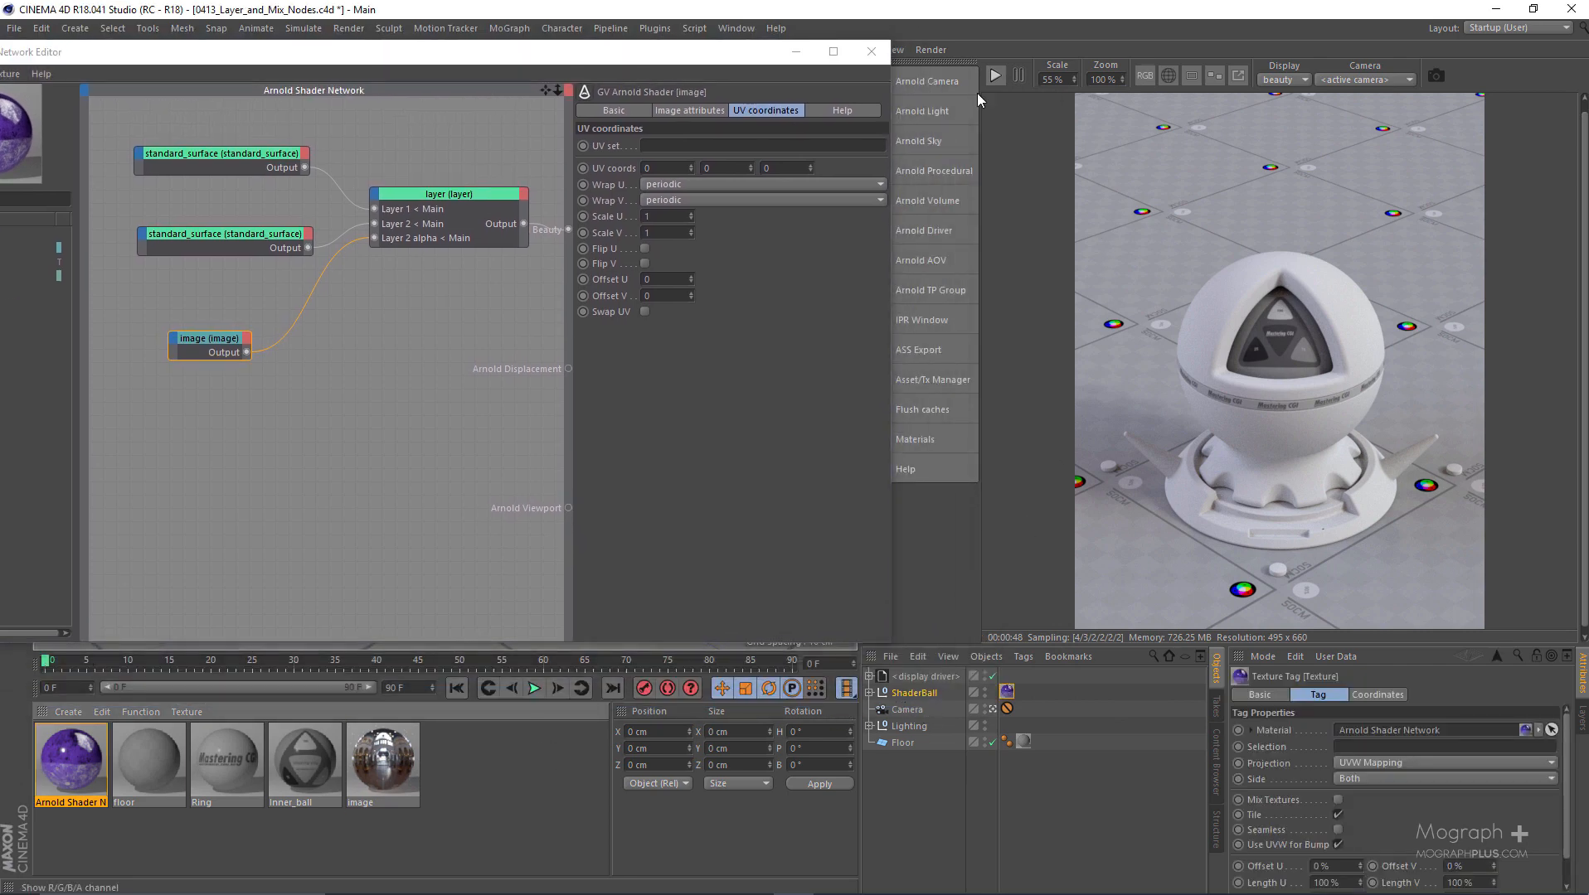
click(996, 74)
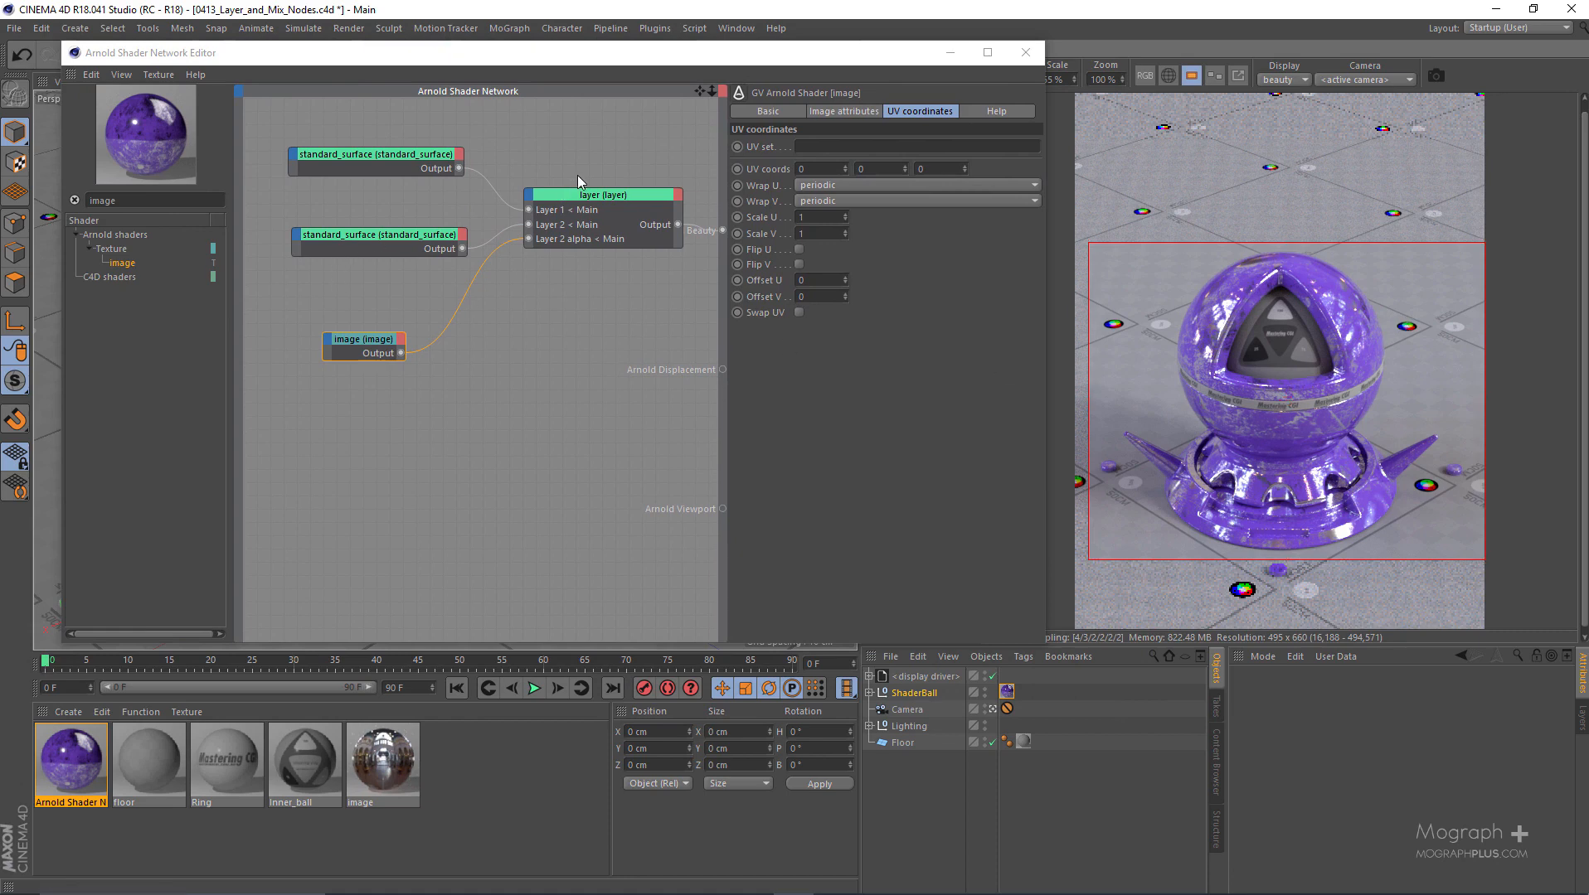
- Move the two standard_surface nodes farther from the layer node and review the settings of the connected nodes
click(580, 236)
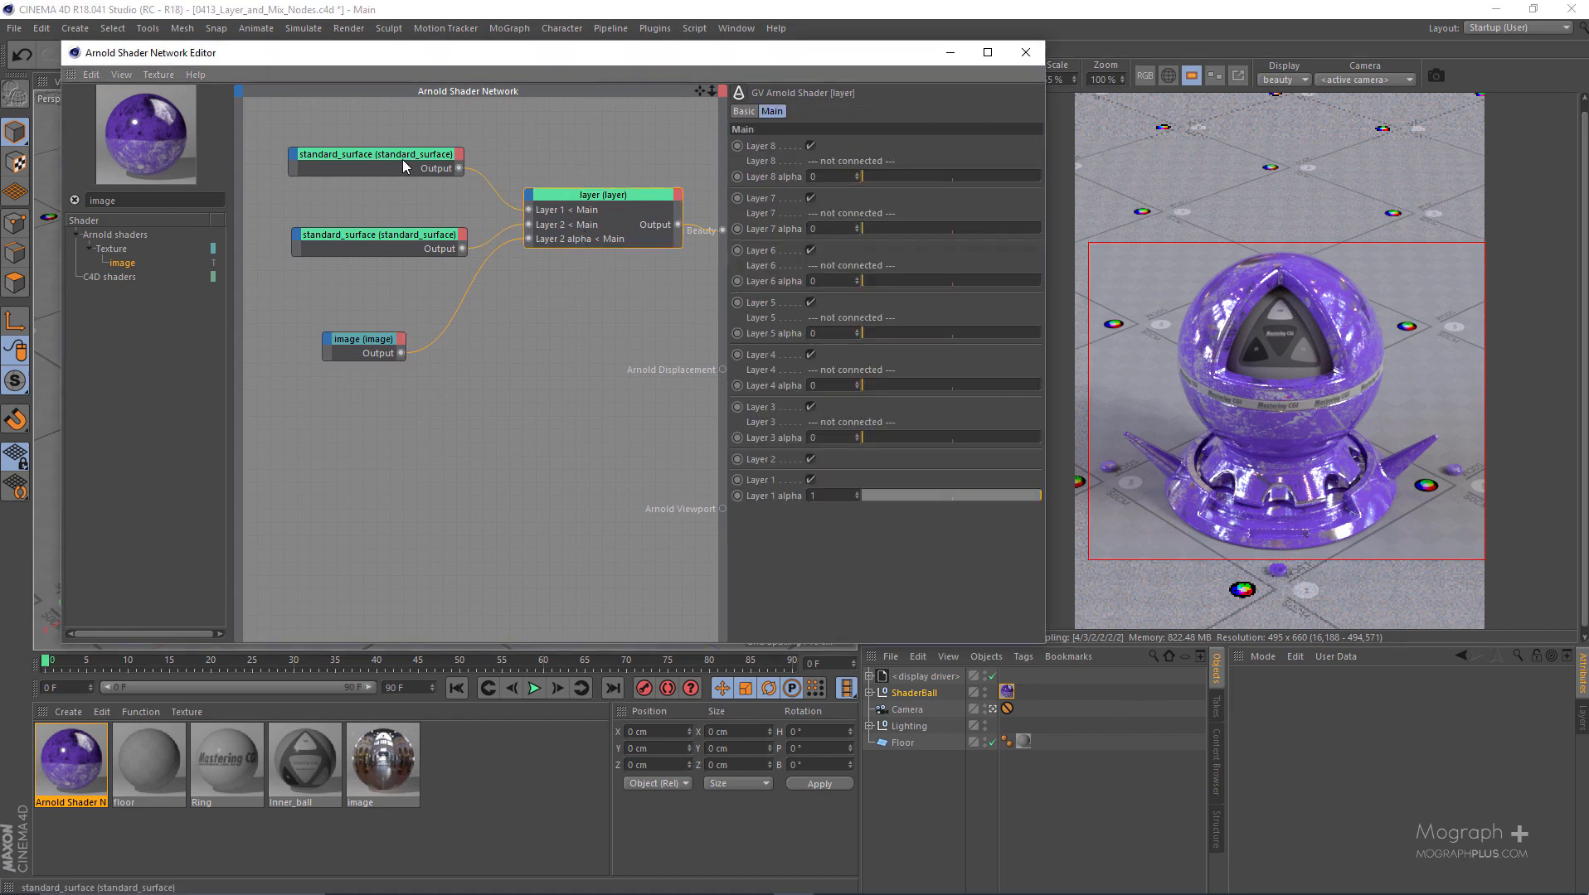
drag(400, 164, 374, 160)
click(365, 237)
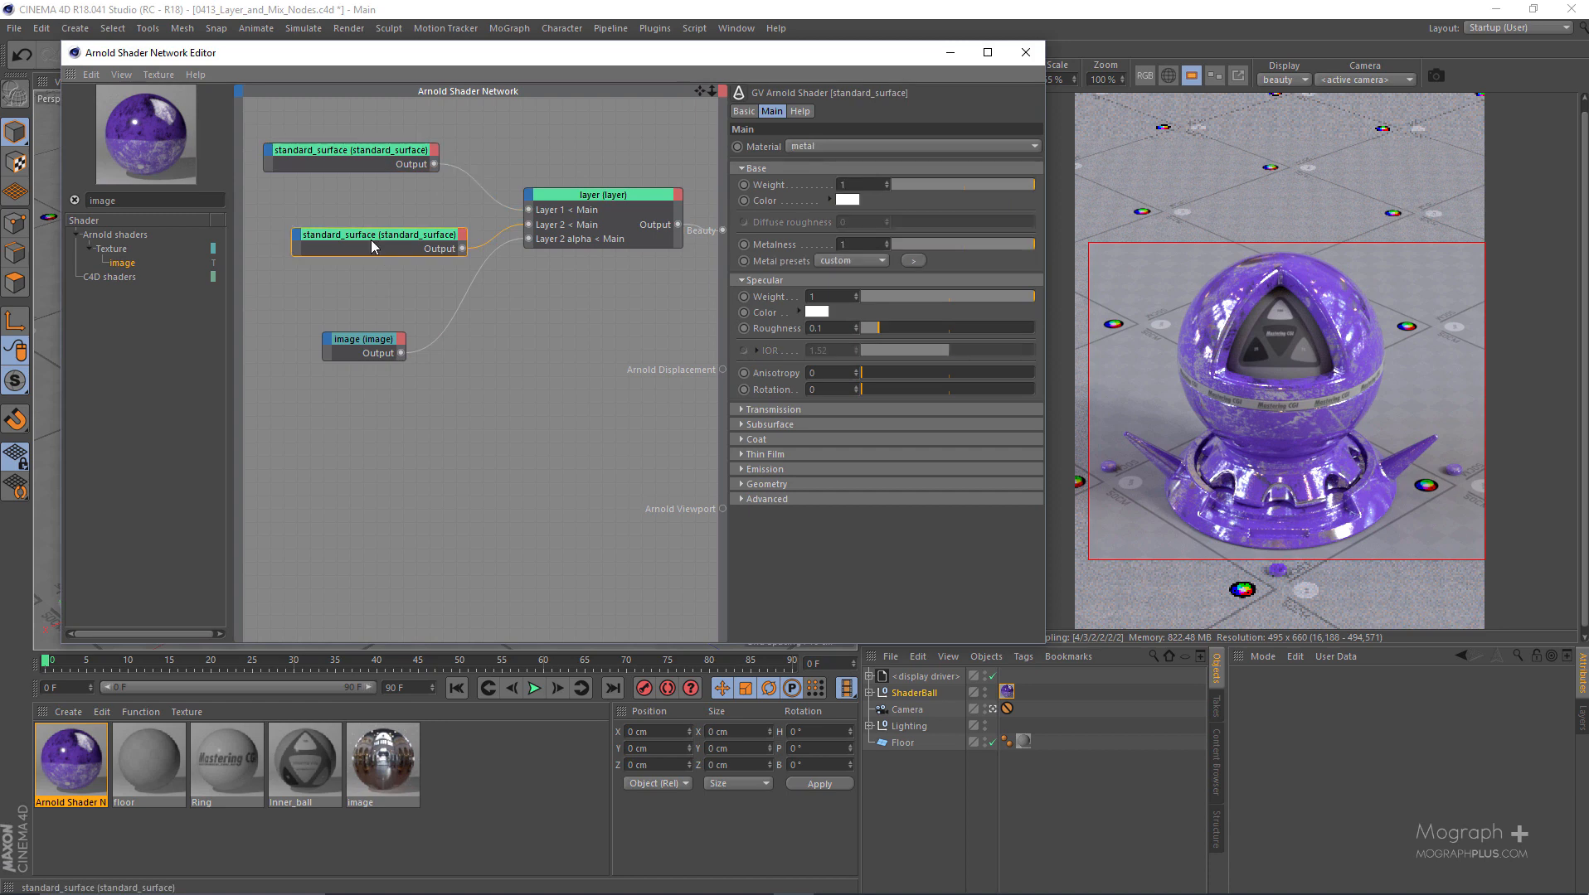
drag(371, 240, 332, 235)
click(370, 355)
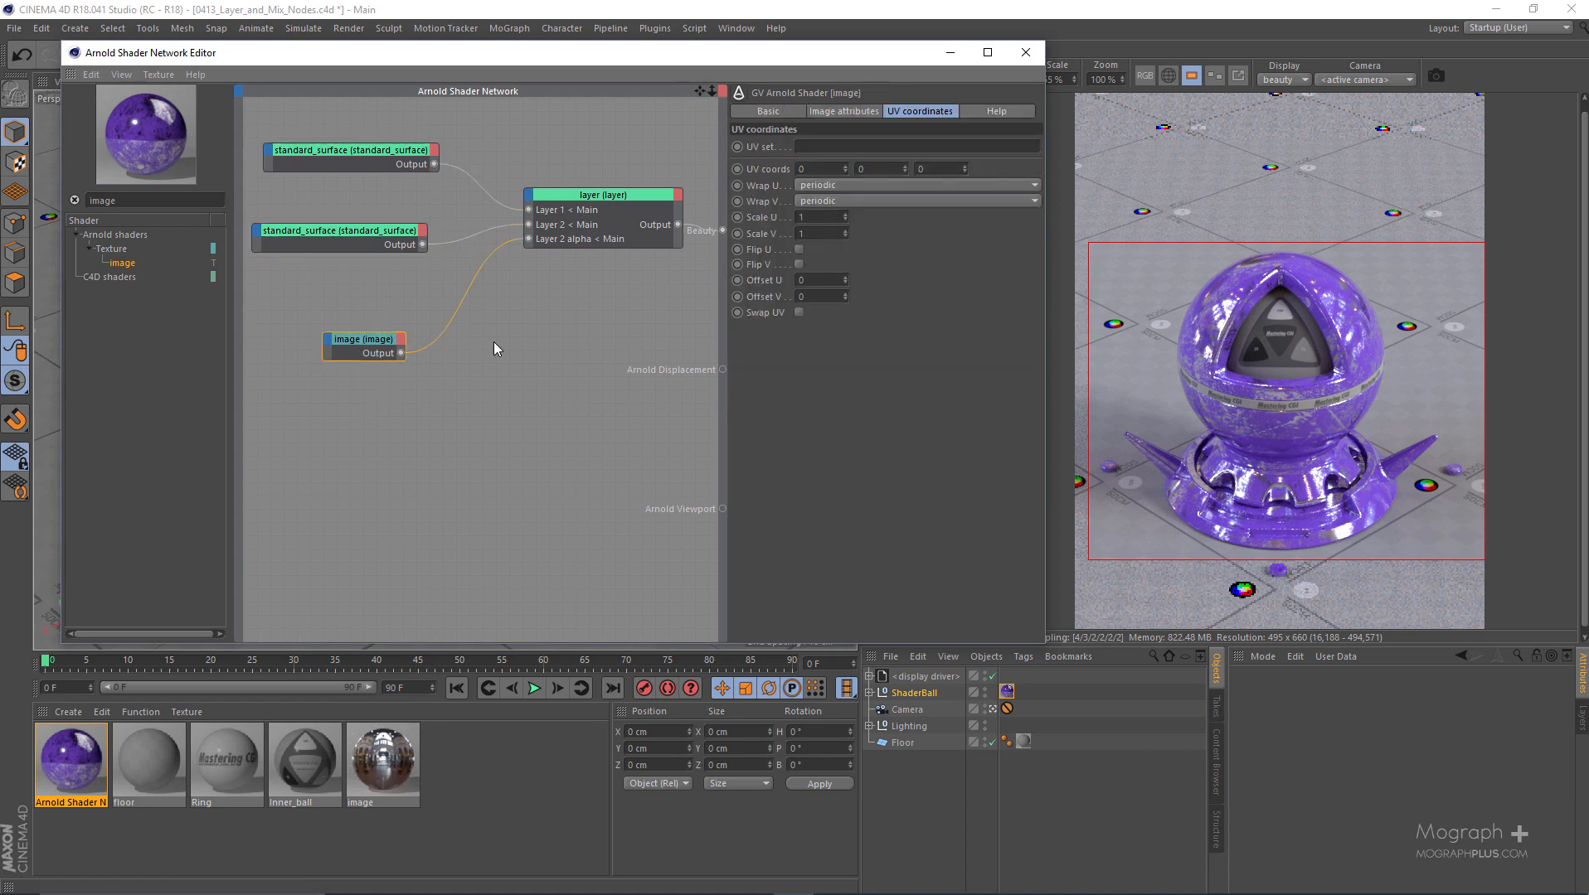
click(344, 232)
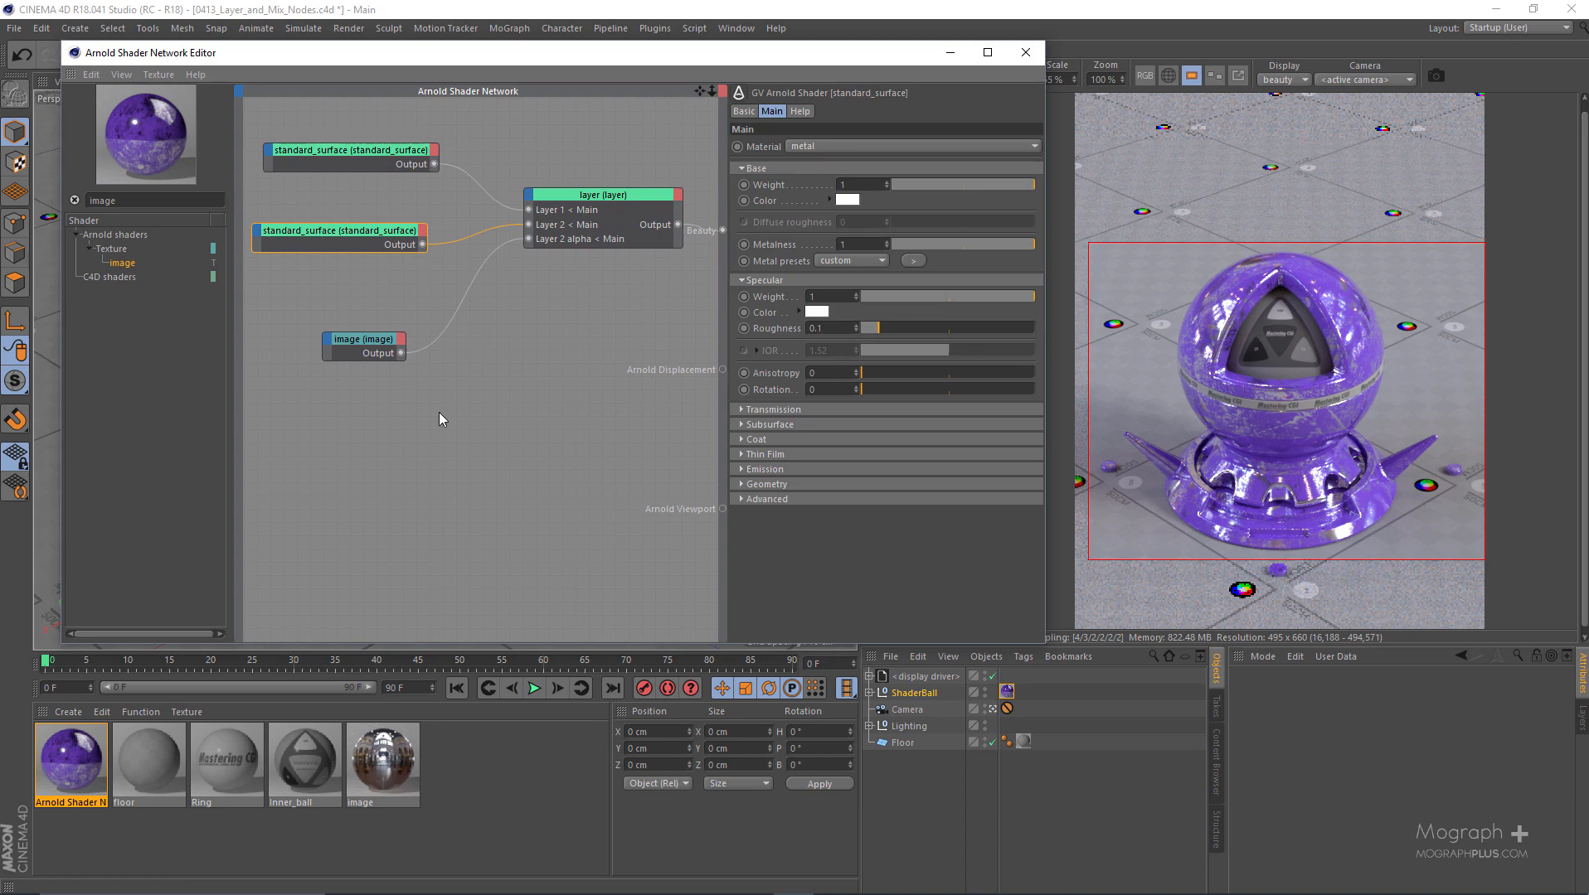
click(594, 241)
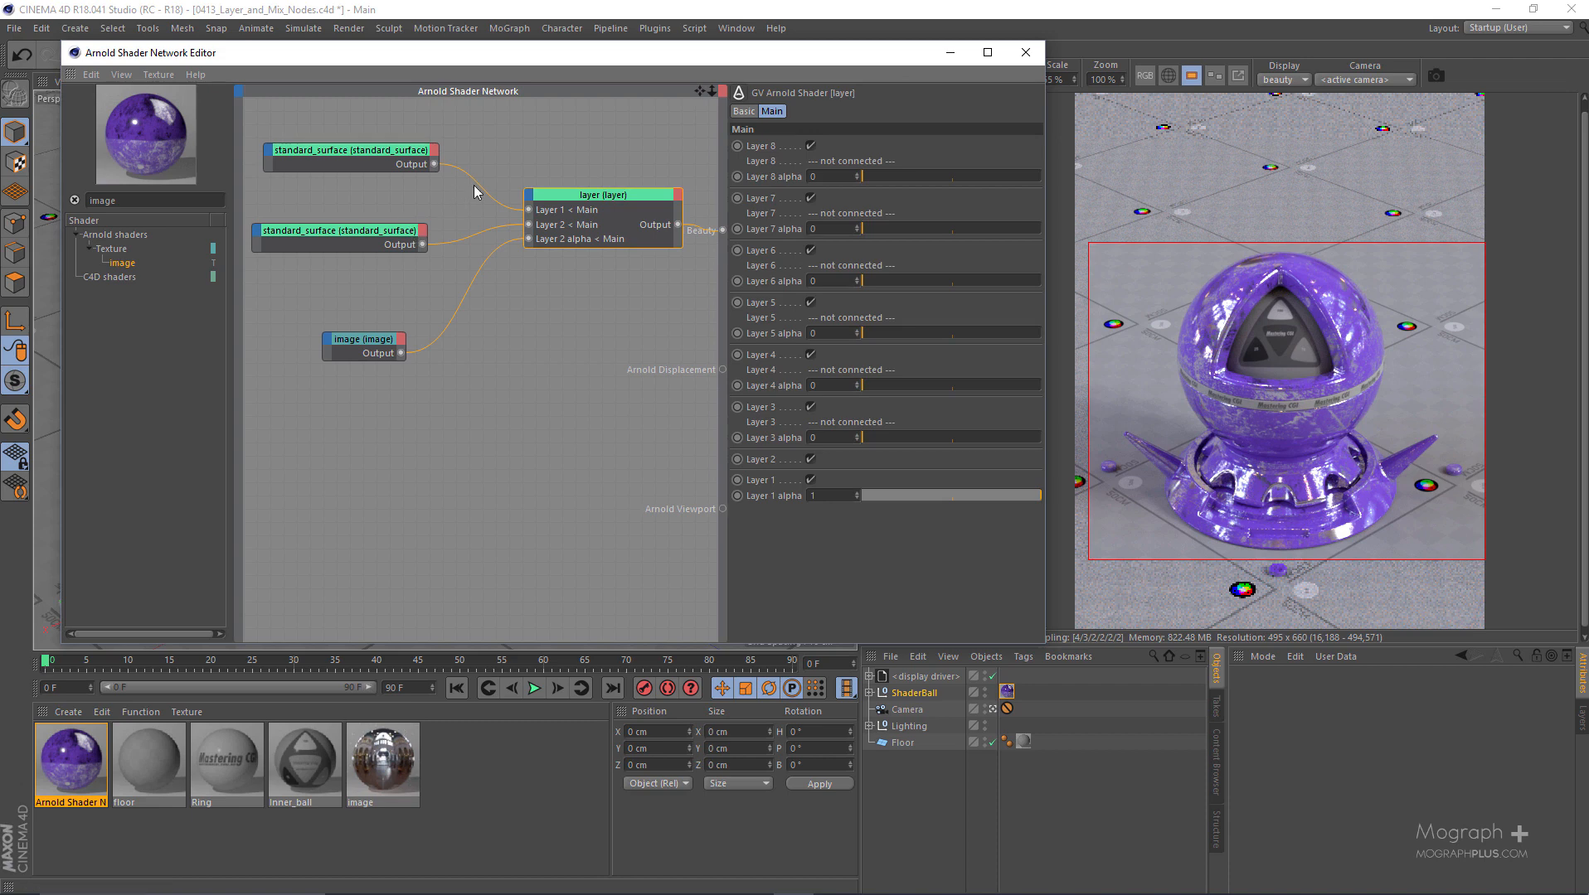
- Add a checkerboard node below the image node and connect it directly to Arnold Beauty to preview the pattern
double_click(122, 205)
text(chec)
drag(157, 268, 723, 230)
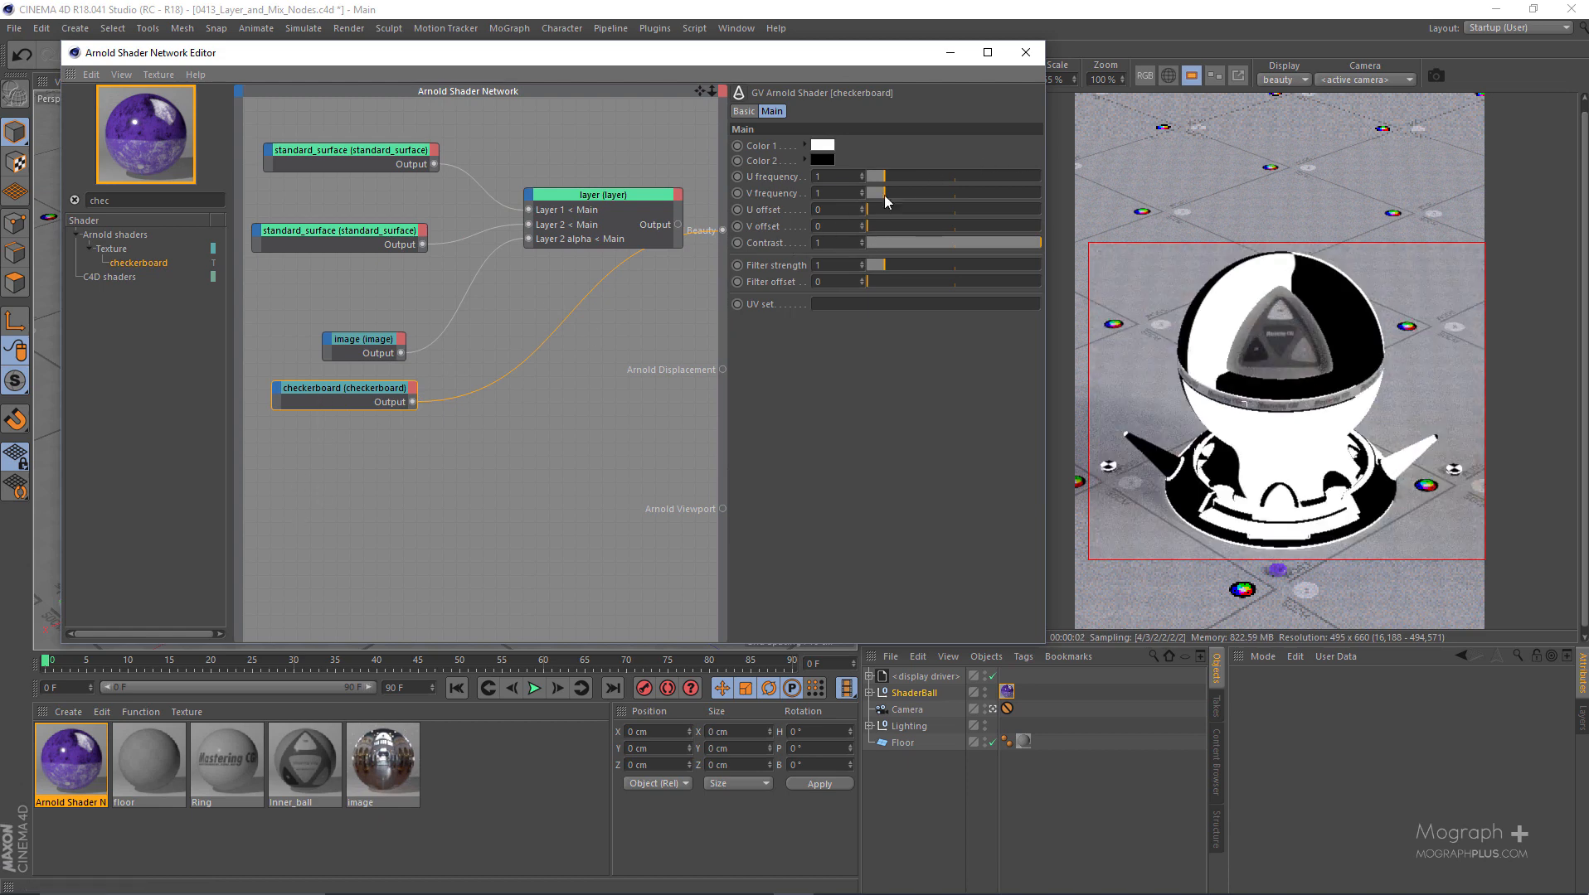
- Try a U frequency and V frequency of 5 on the checkerboard node
double_click(852, 176)
text(5)
key(Return)
key(Tab)
text(5)
key(Return)
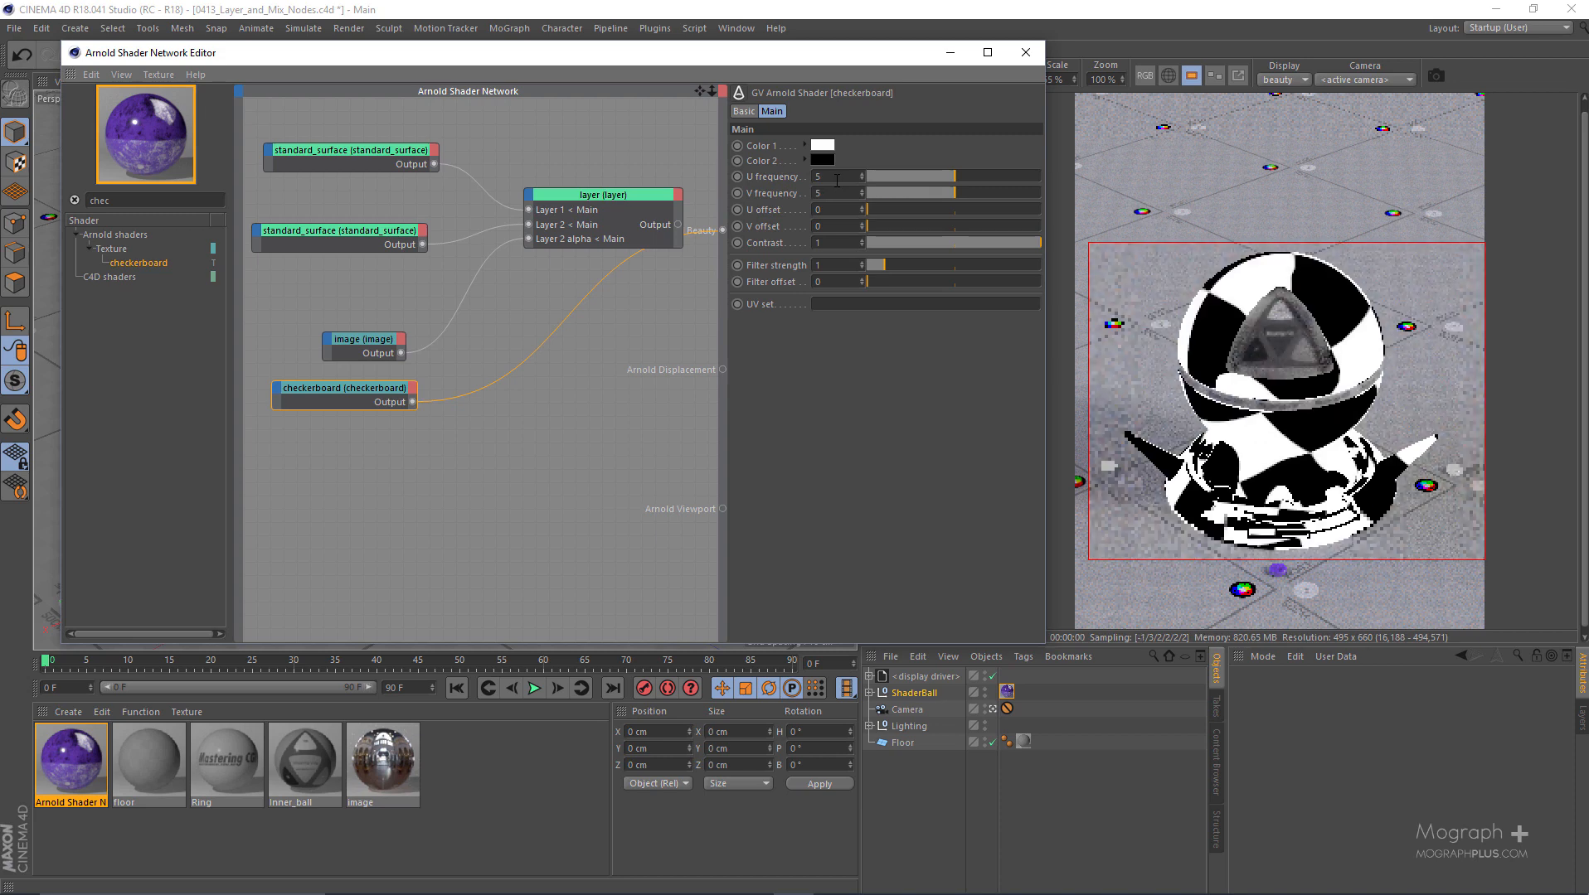
- Set the checkerboard node's U frequency and V frequency to 10
double_click(837, 178)
text(10)
key(Tab)
text(10)
key(Return)
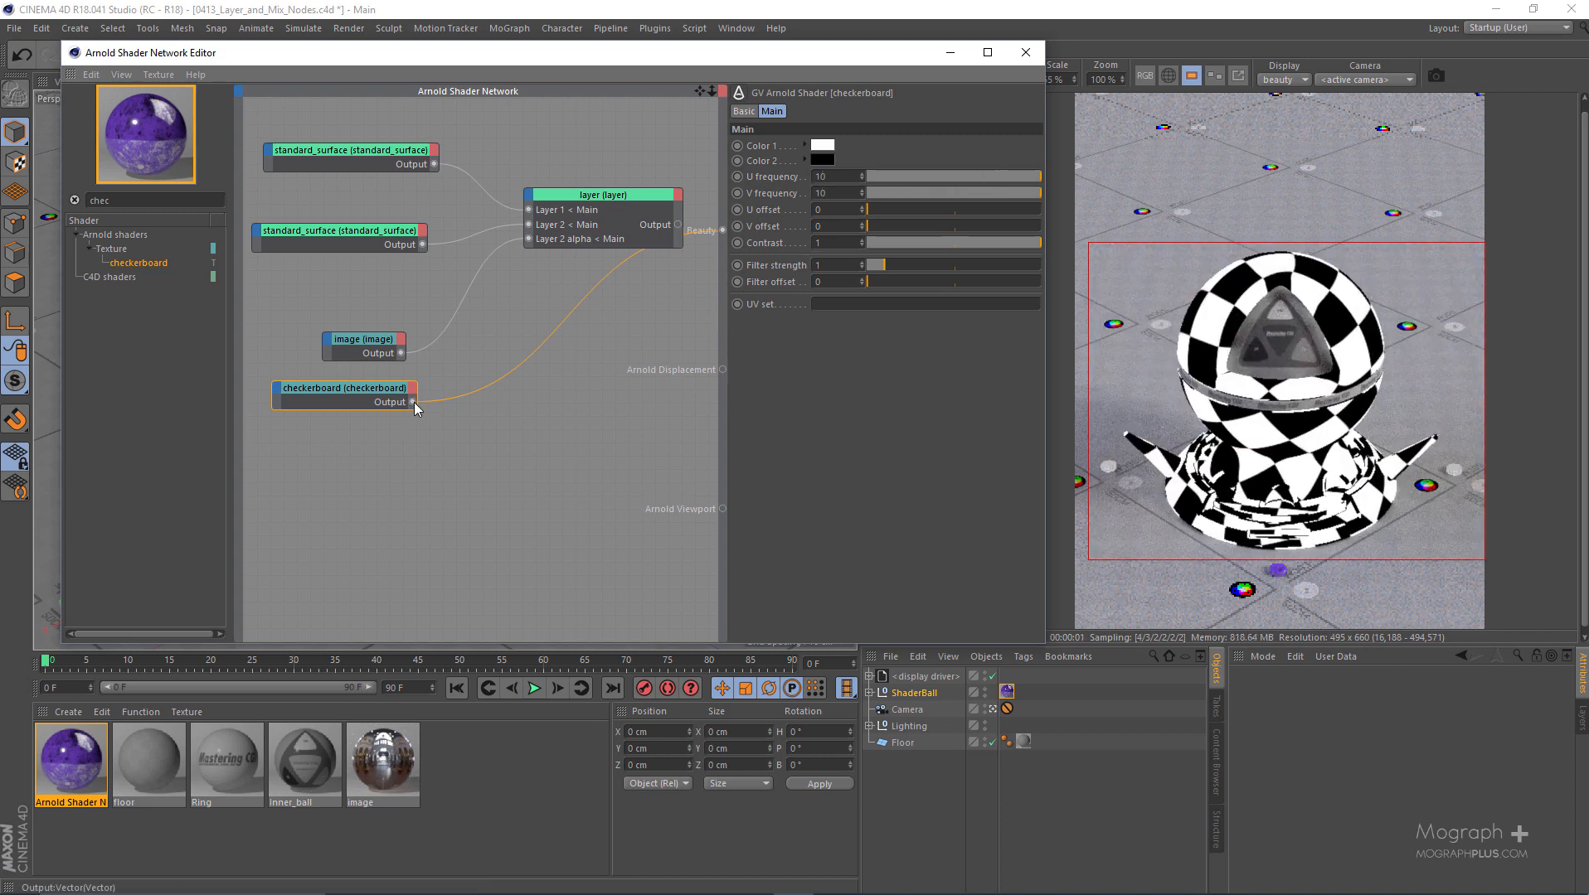
- Replace the image with the checkerboard on the layer node's Layer 2 alpha and reconnect the layer node to Arnold Beauty
drag(413, 403, 529, 240)
drag(528, 239, 529, 238)
click(579, 194)
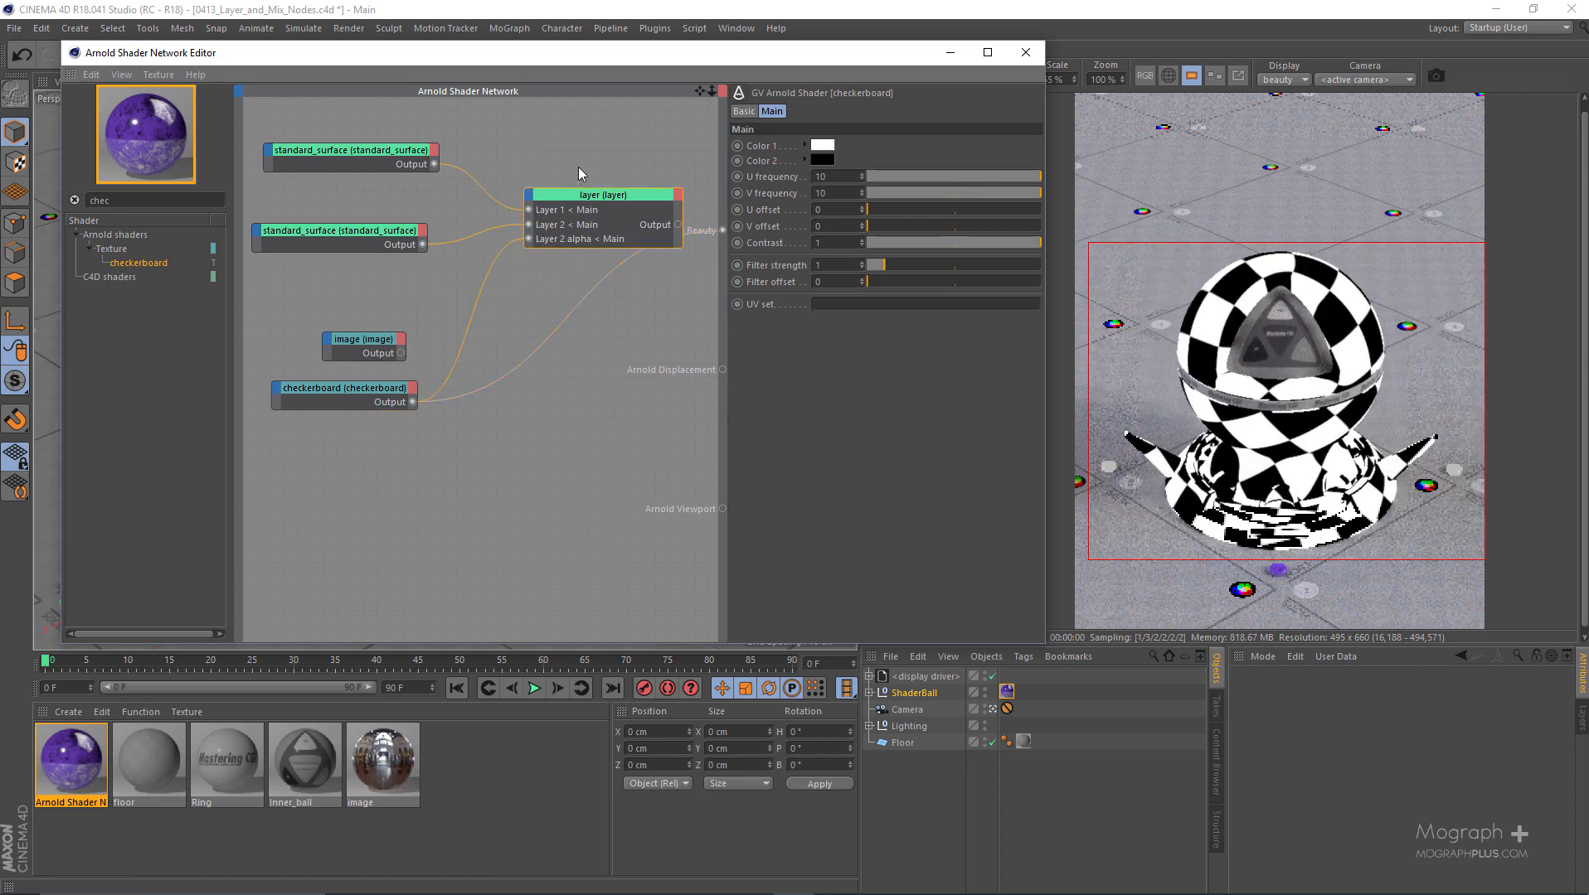
key(a)
key(b)
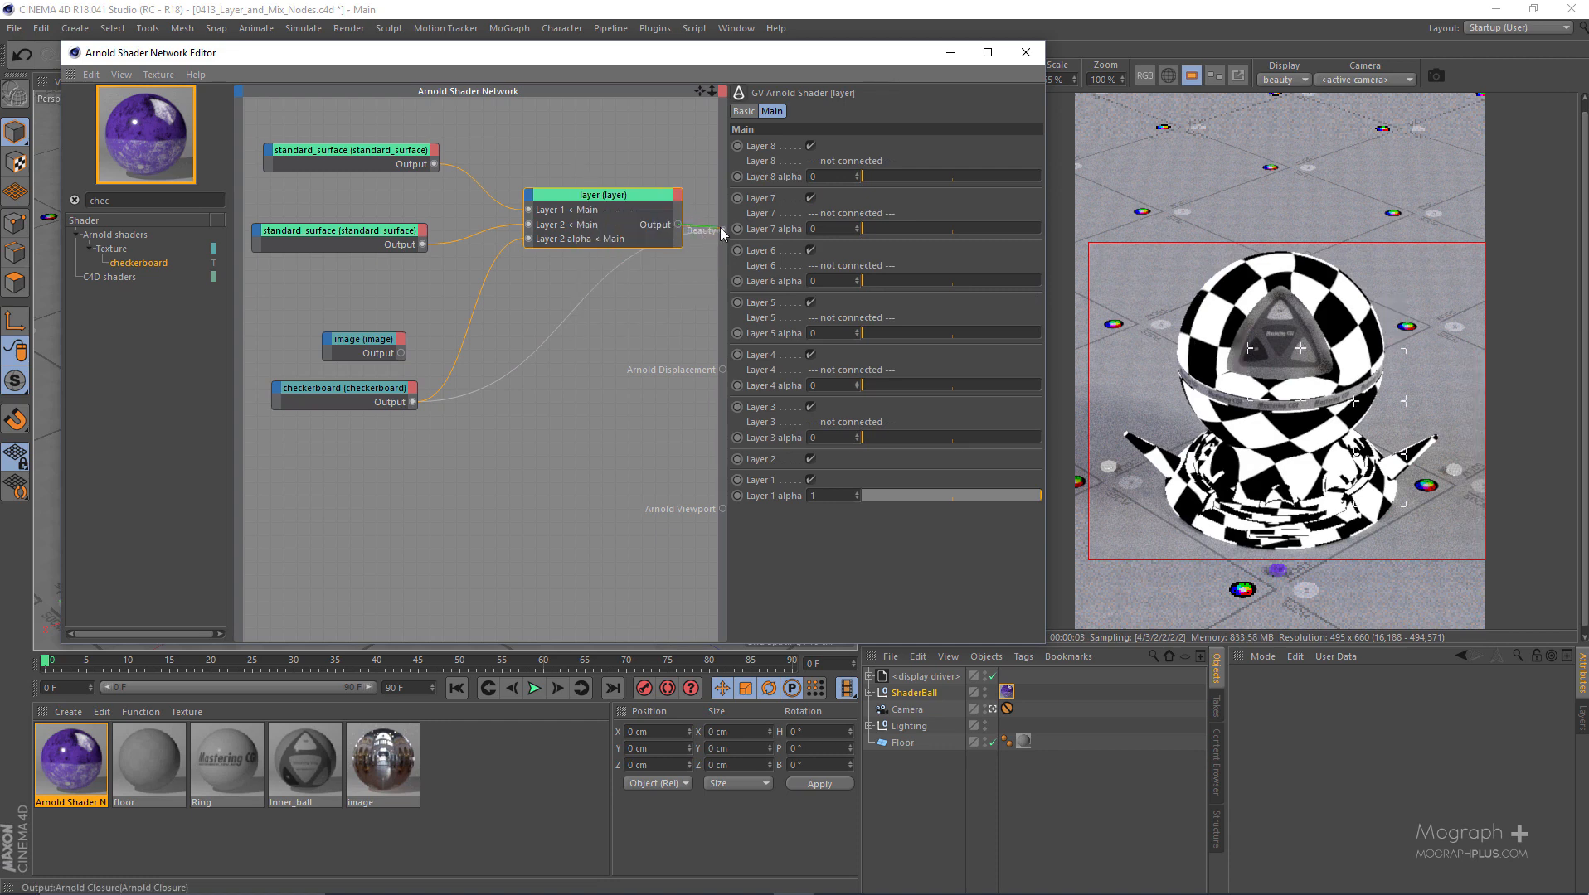
drag(722, 228, 722, 228)
click(343, 386)
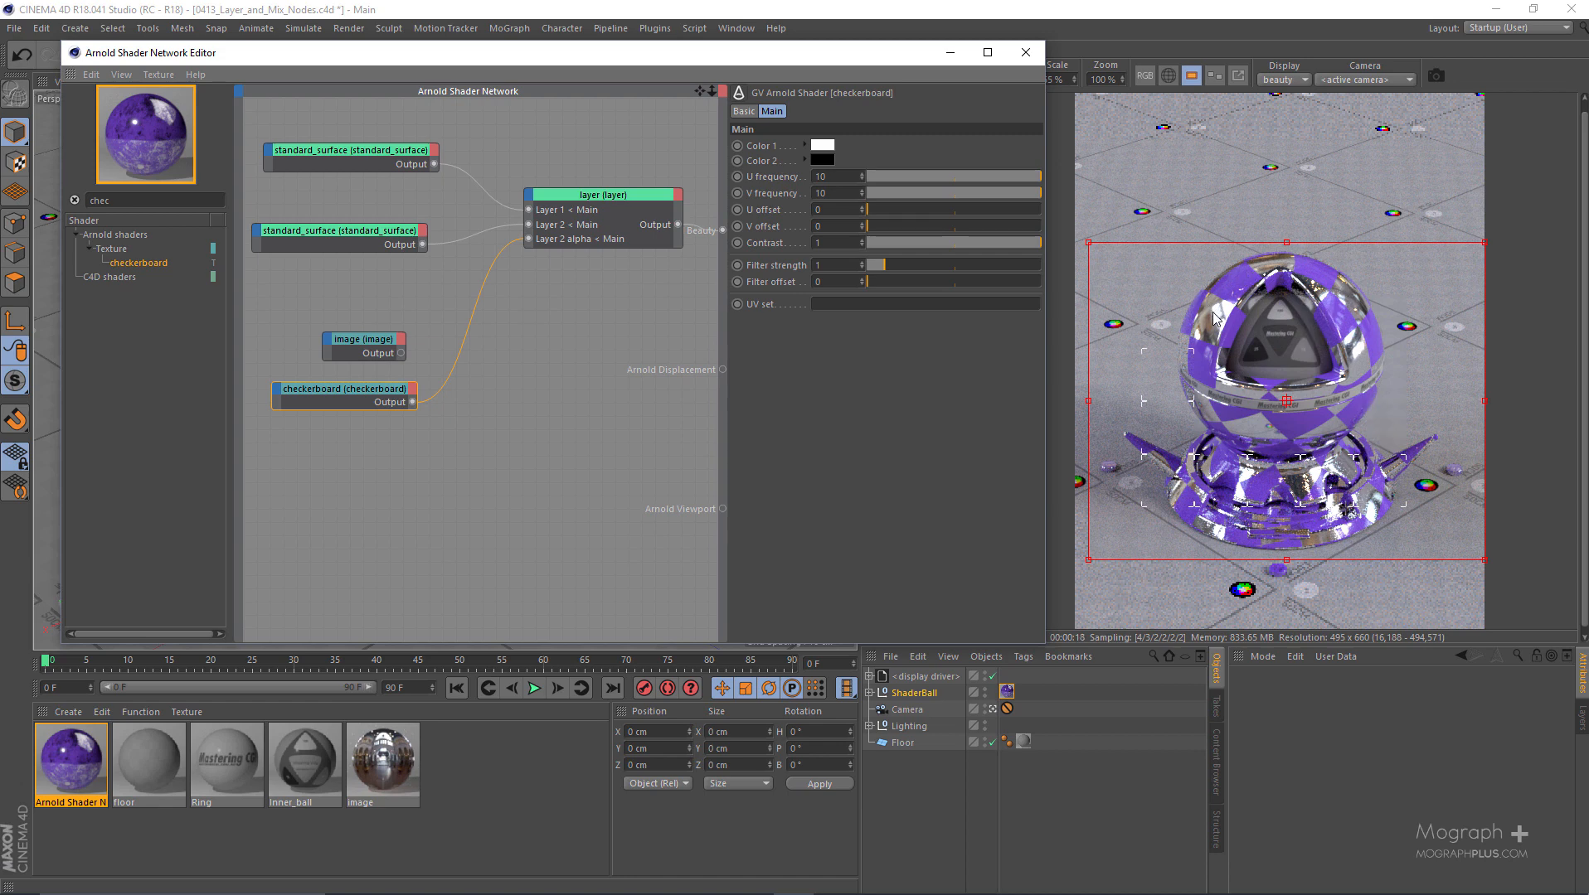
- Add a layer_color node below the checkerboard node and try to connect the plastic standard_surface to it
drag(341, 348, 311, 321)
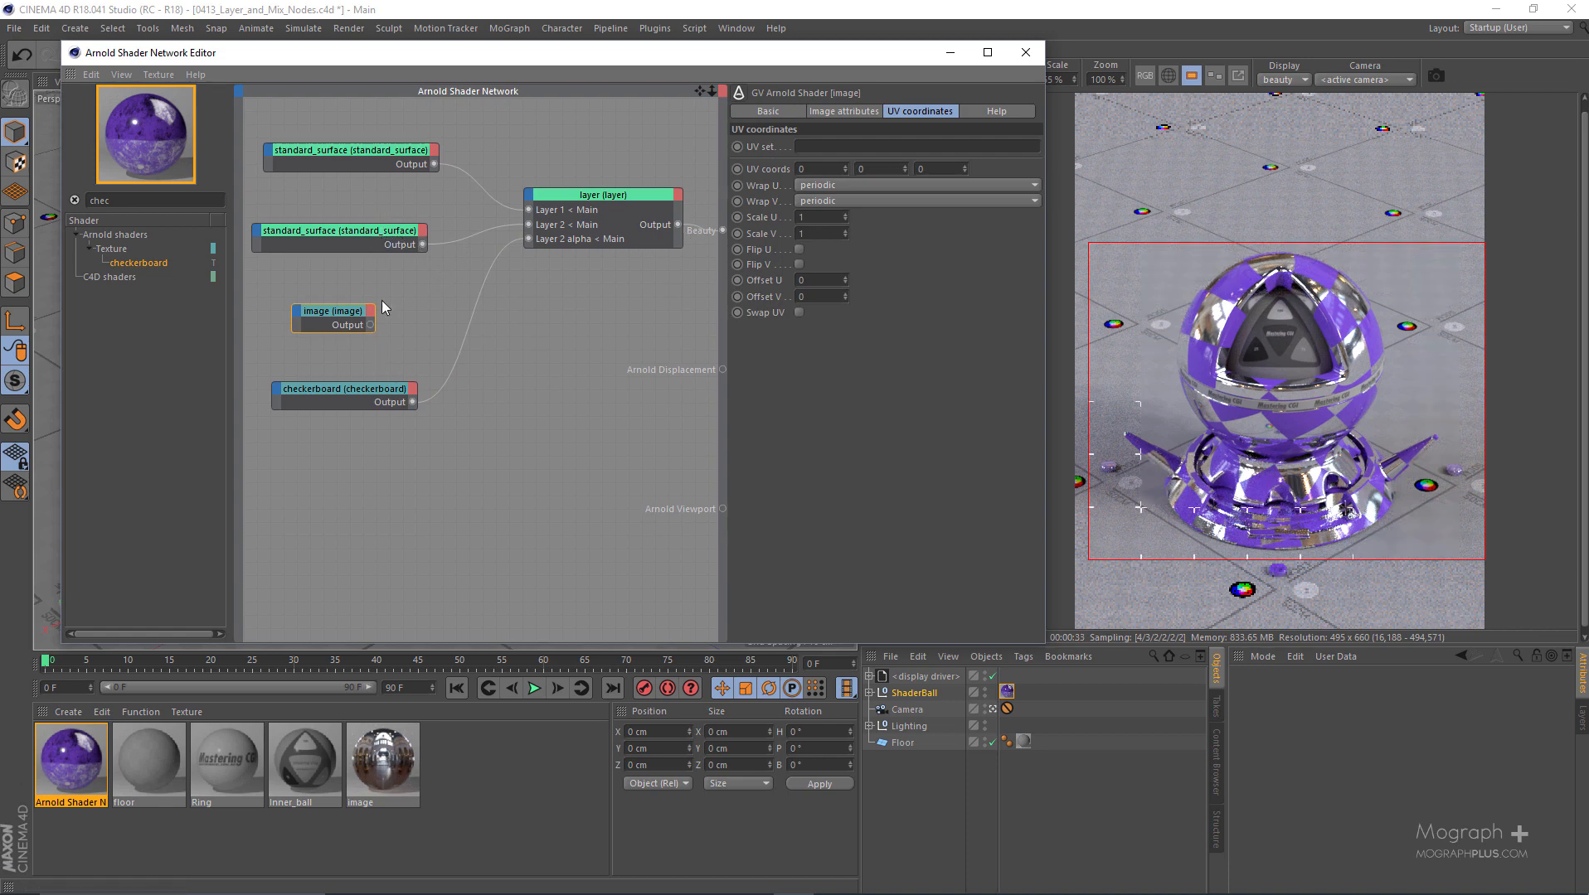
double_click(145, 199)
text(layer)
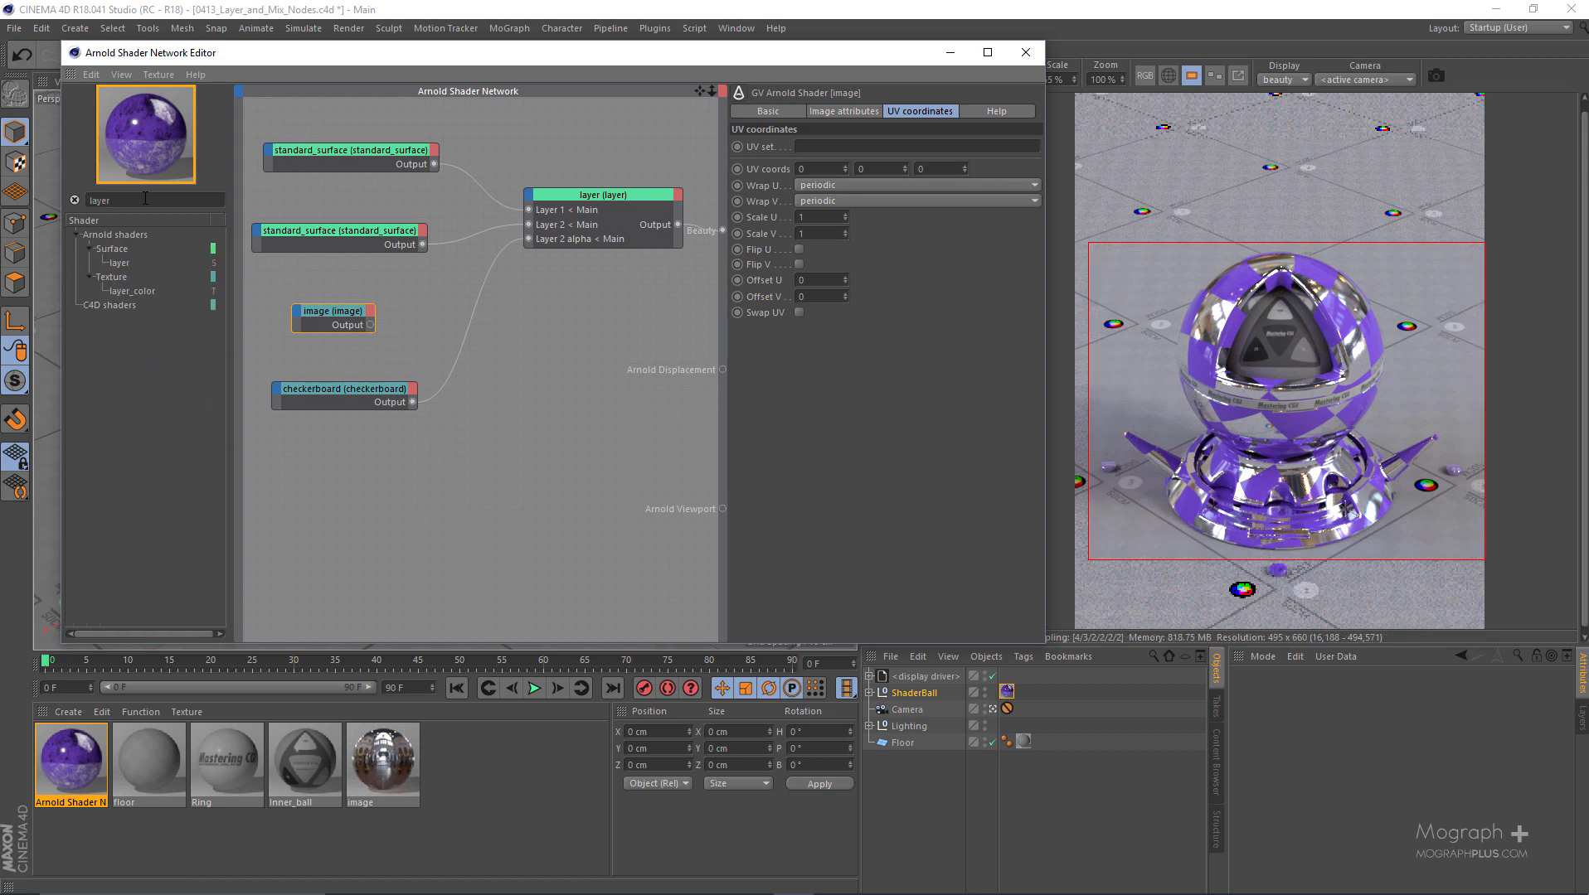
click(142, 290)
drag(143, 300, 498, 484)
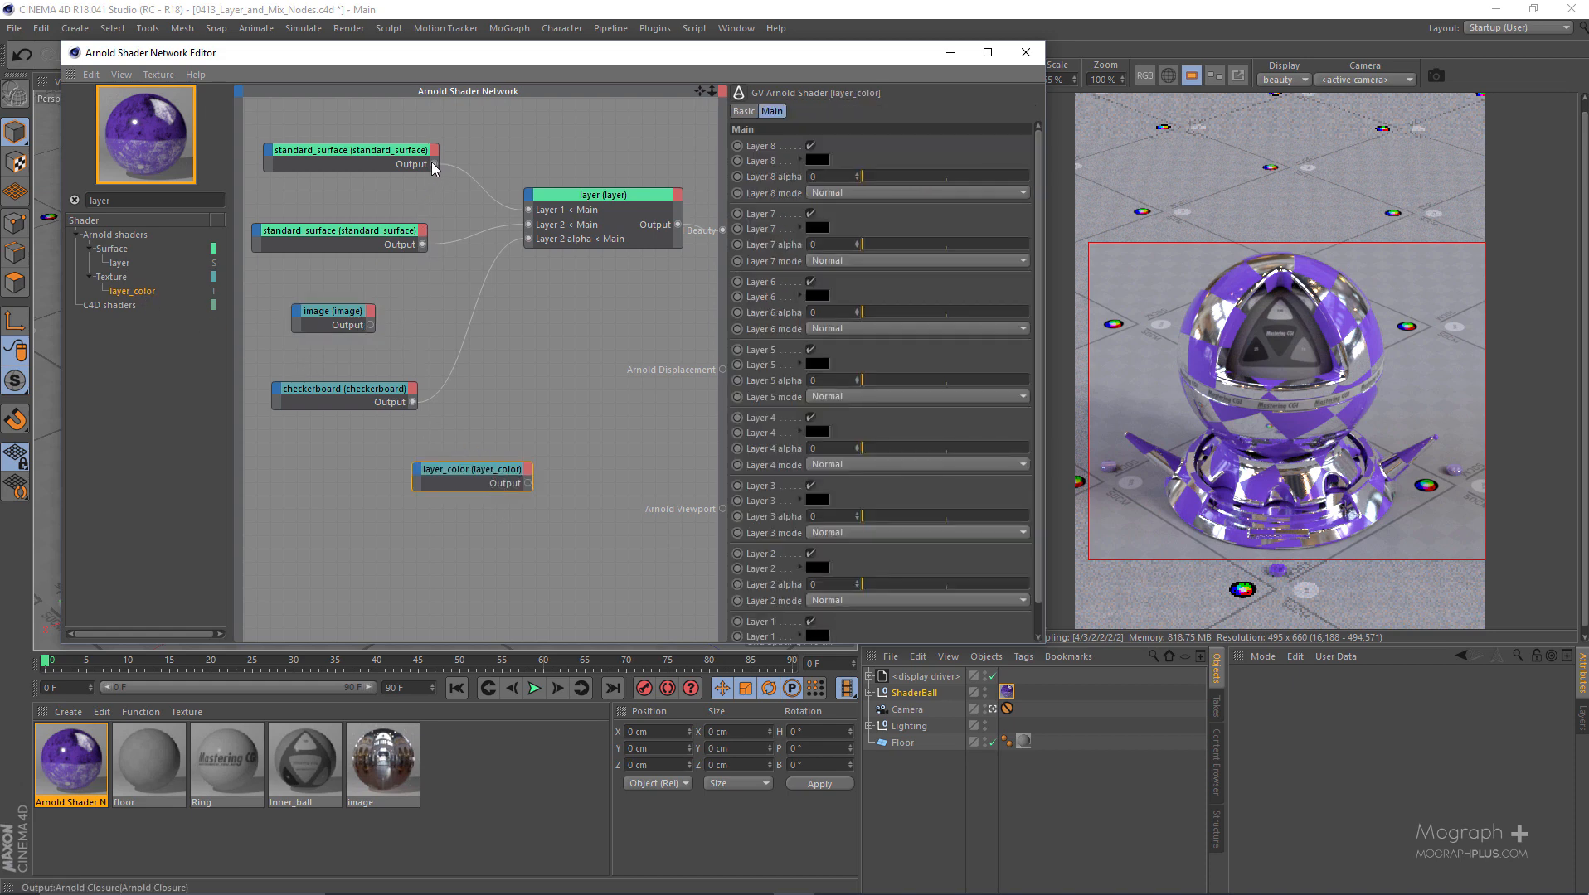
drag(433, 164, 473, 452)
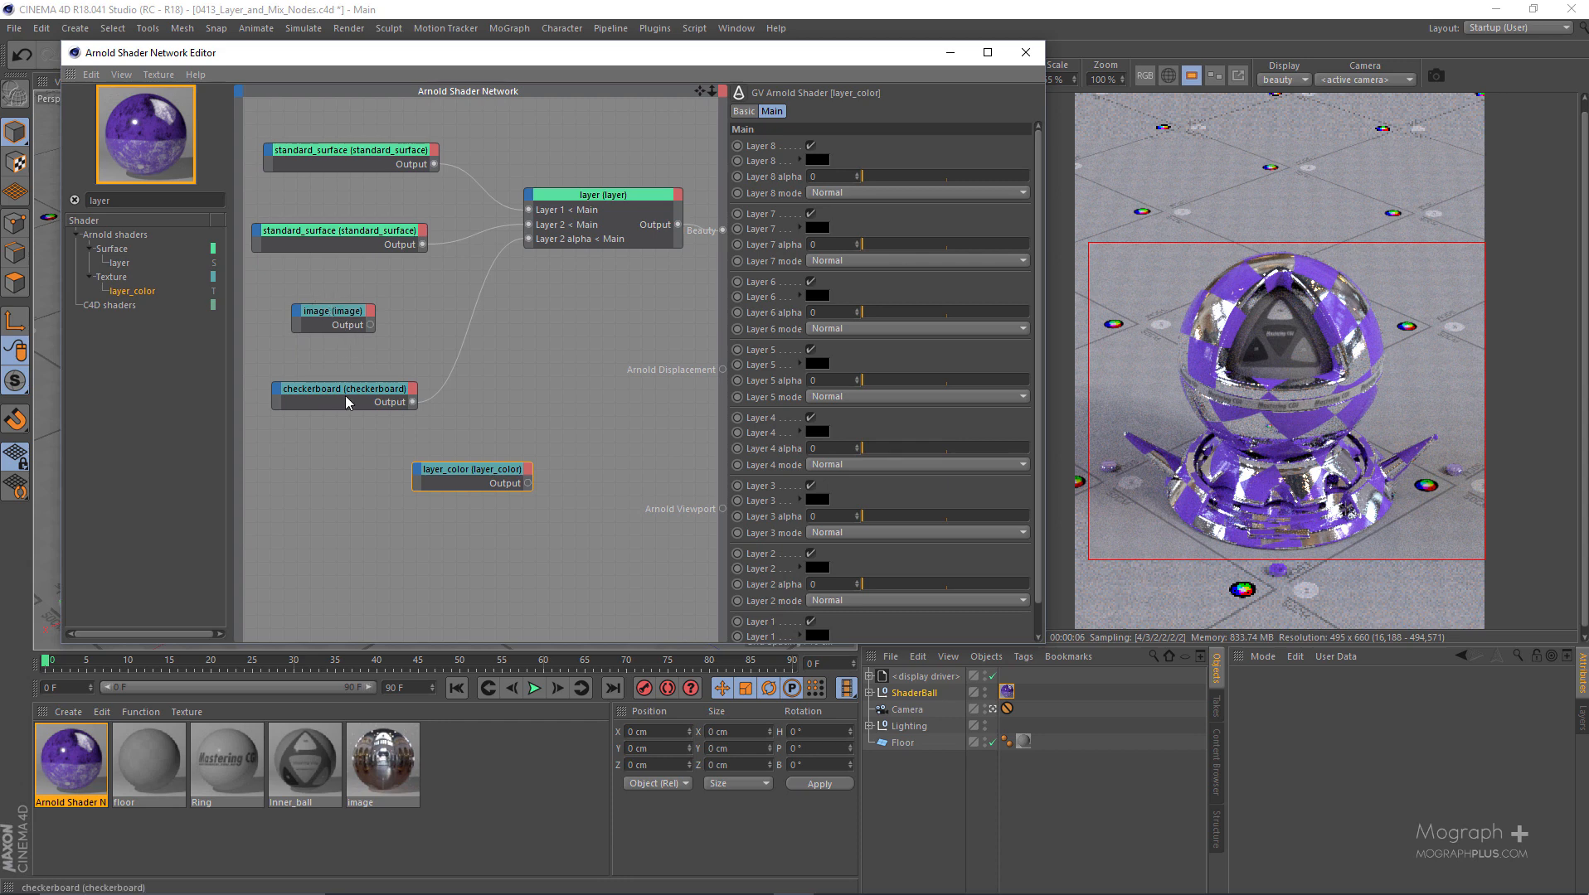
- Connect the image node's output to Layer 1 of the layer_color node
drag(471, 473, 503, 472)
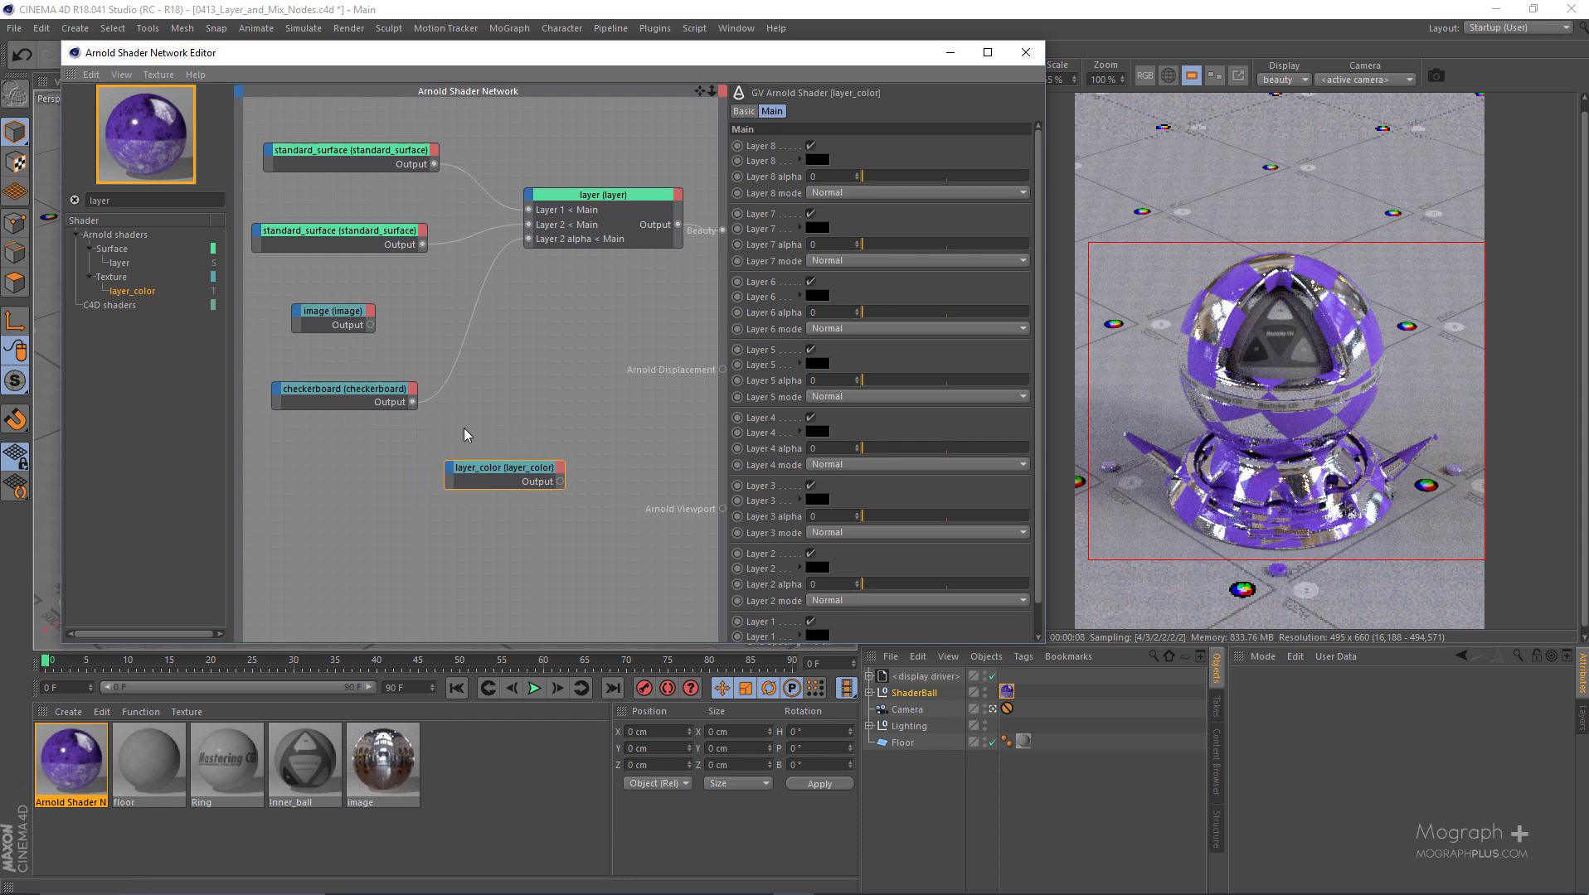
click(365, 329)
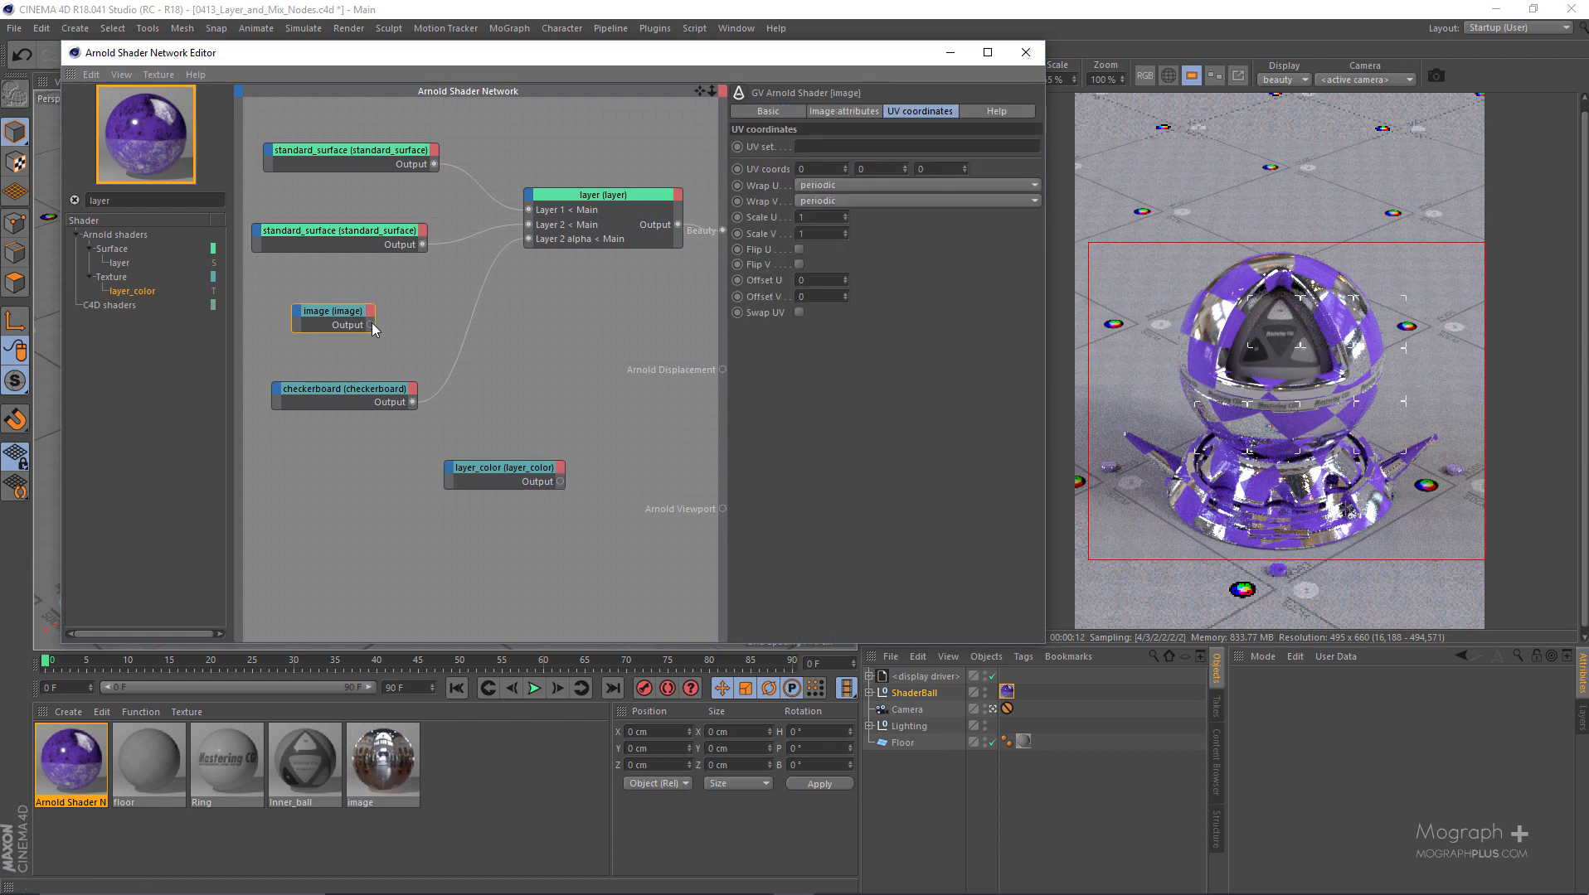
drag(371, 325, 445, 468)
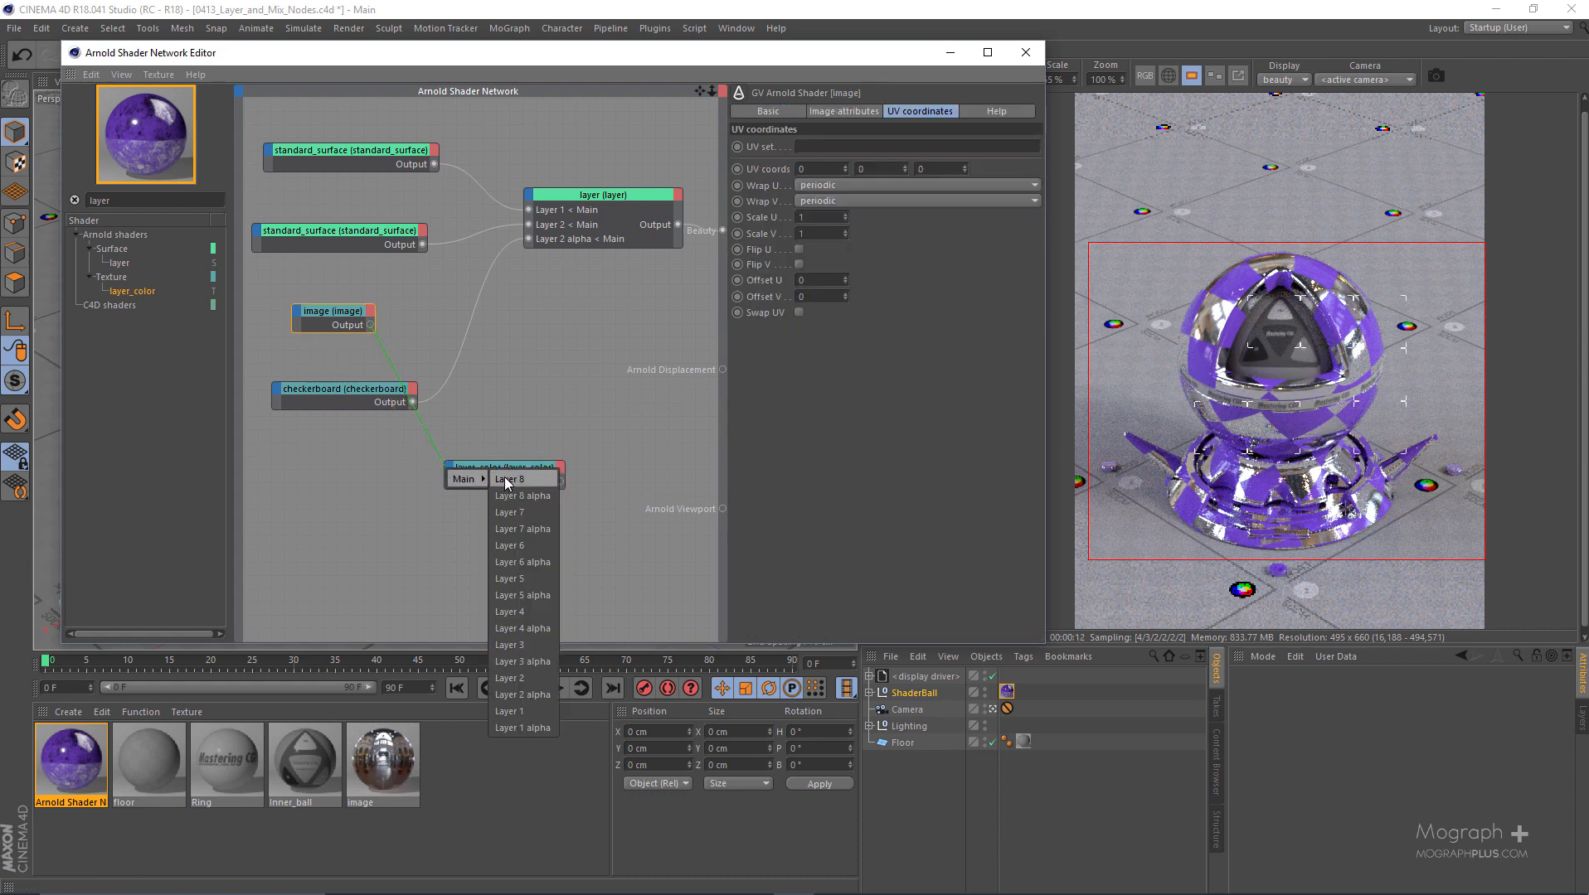
click(553, 714)
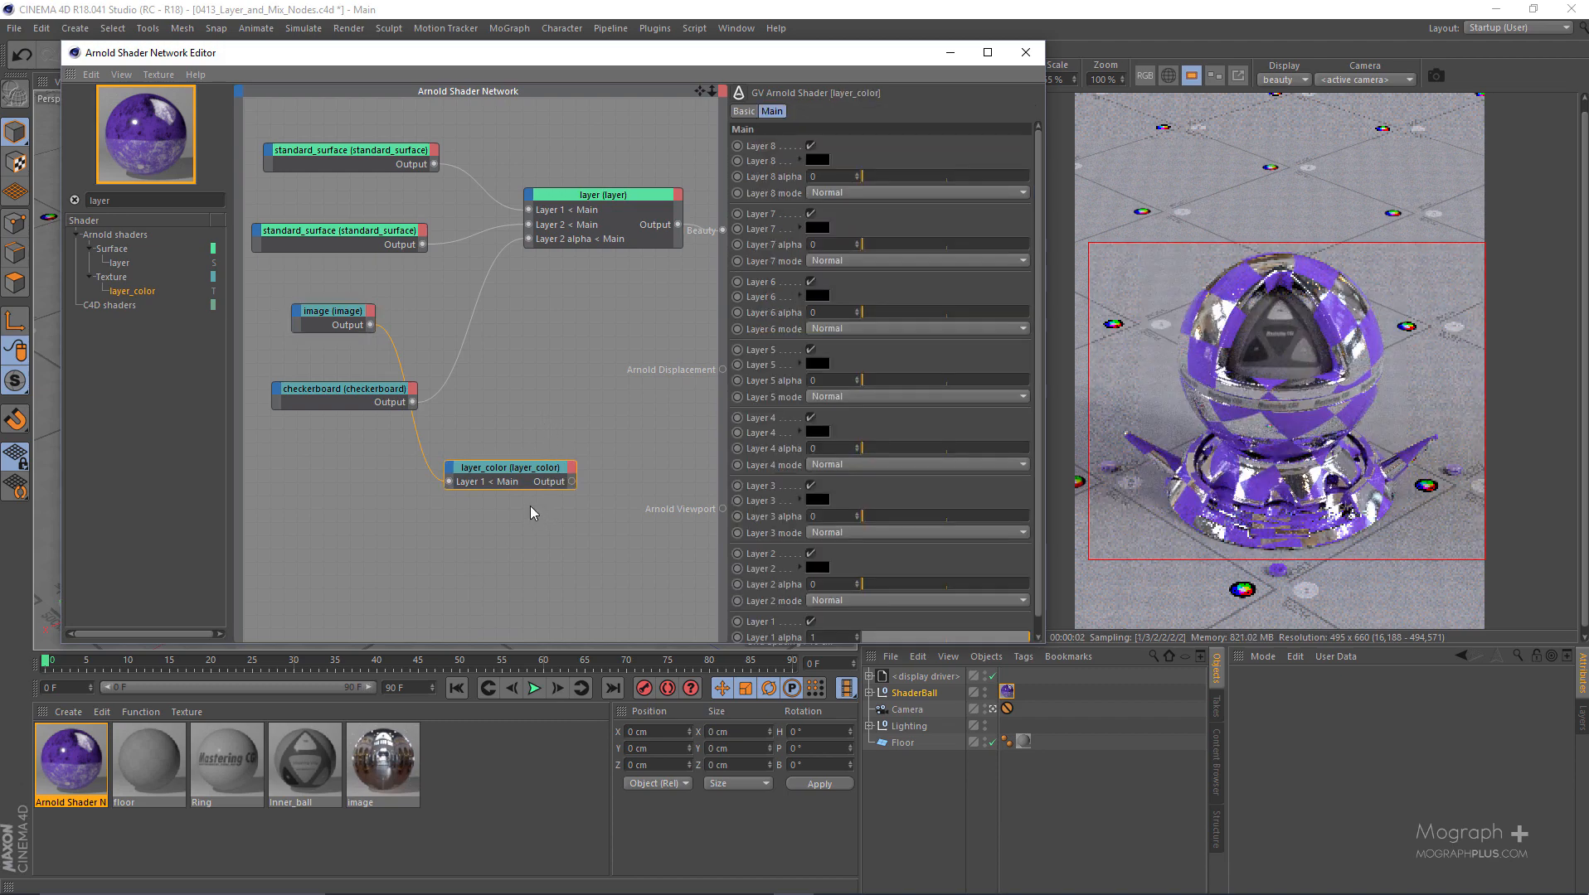
- Delete every node from the shader network except the layer node connected to Arnold Beauty
key(Delete)
scroll(427, 465, down, 1)
drag(347, 498, 334, 176)
key(Delete)
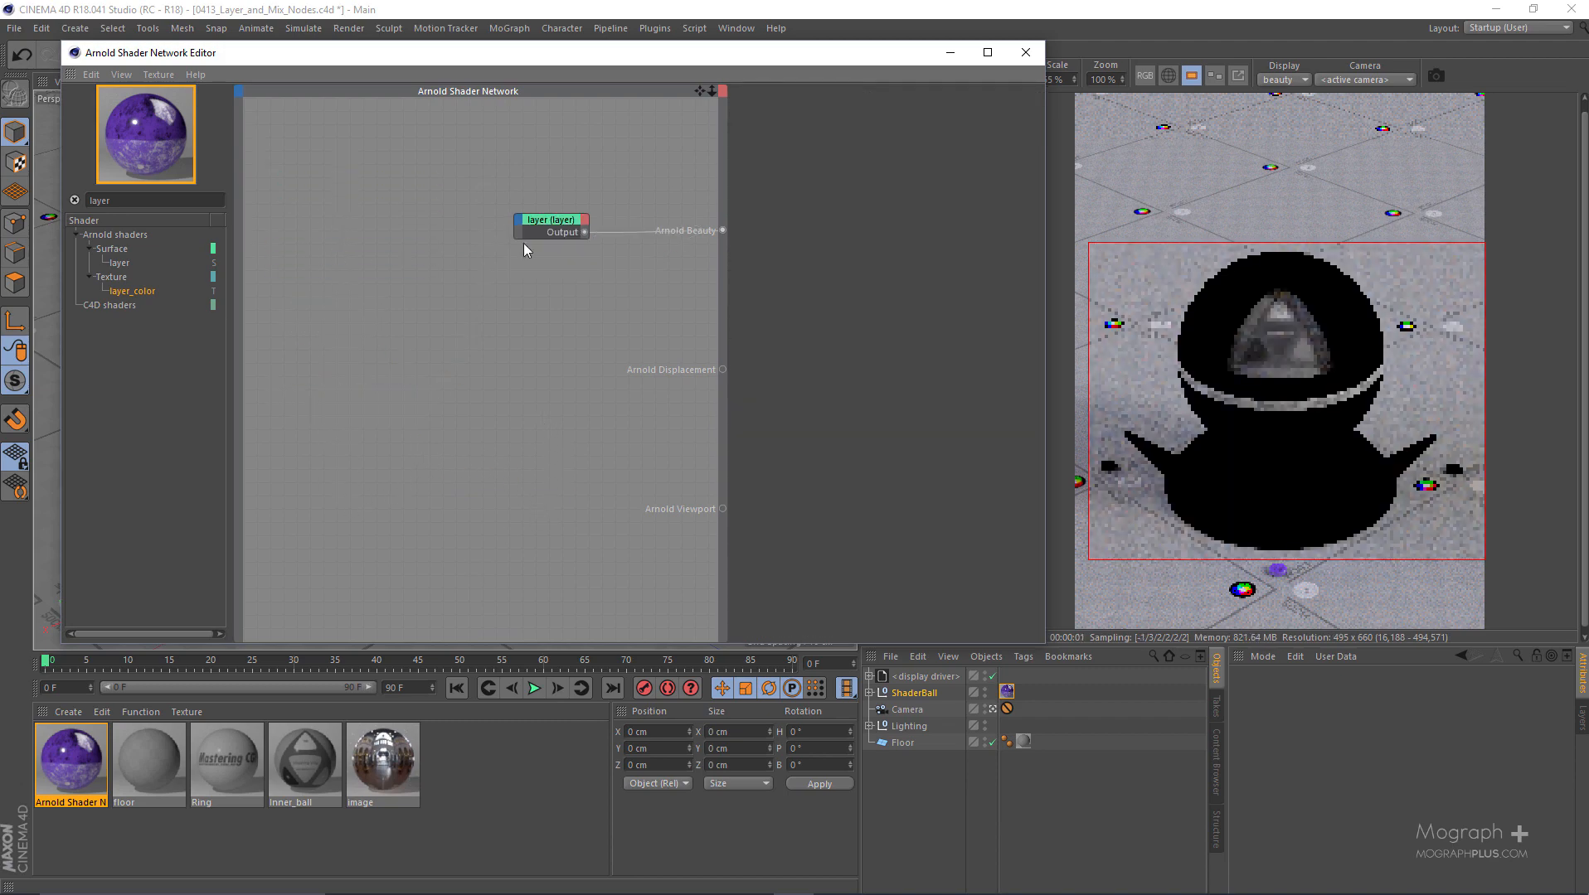
click(543, 228)
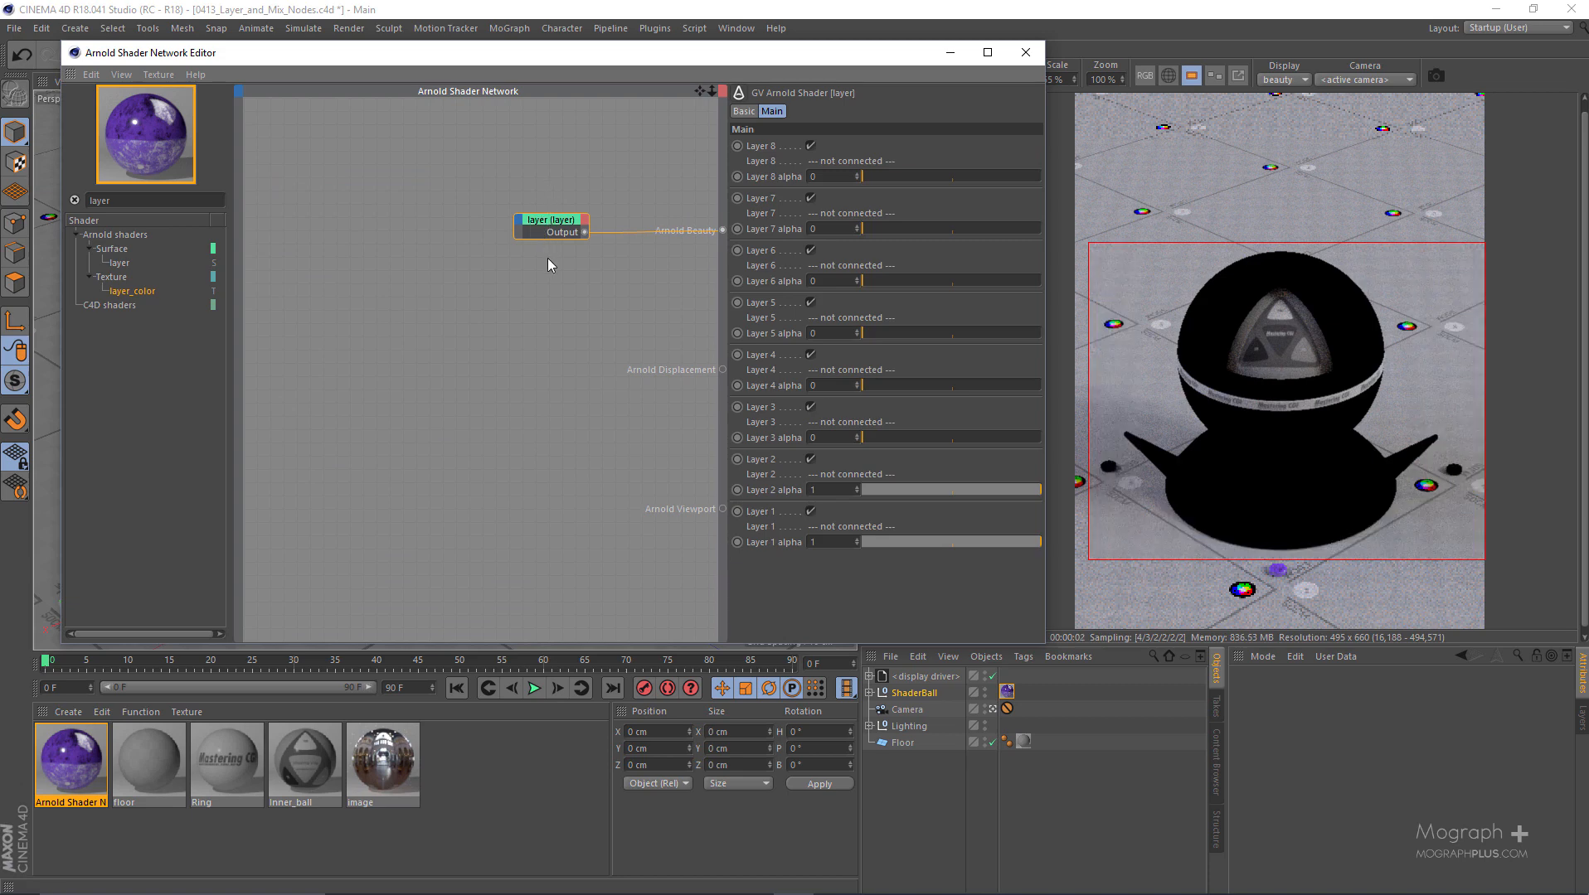
- Add a standard_surface node beside the layer node and set it as the beauty root shader
double_click(163, 200)
text(stam)
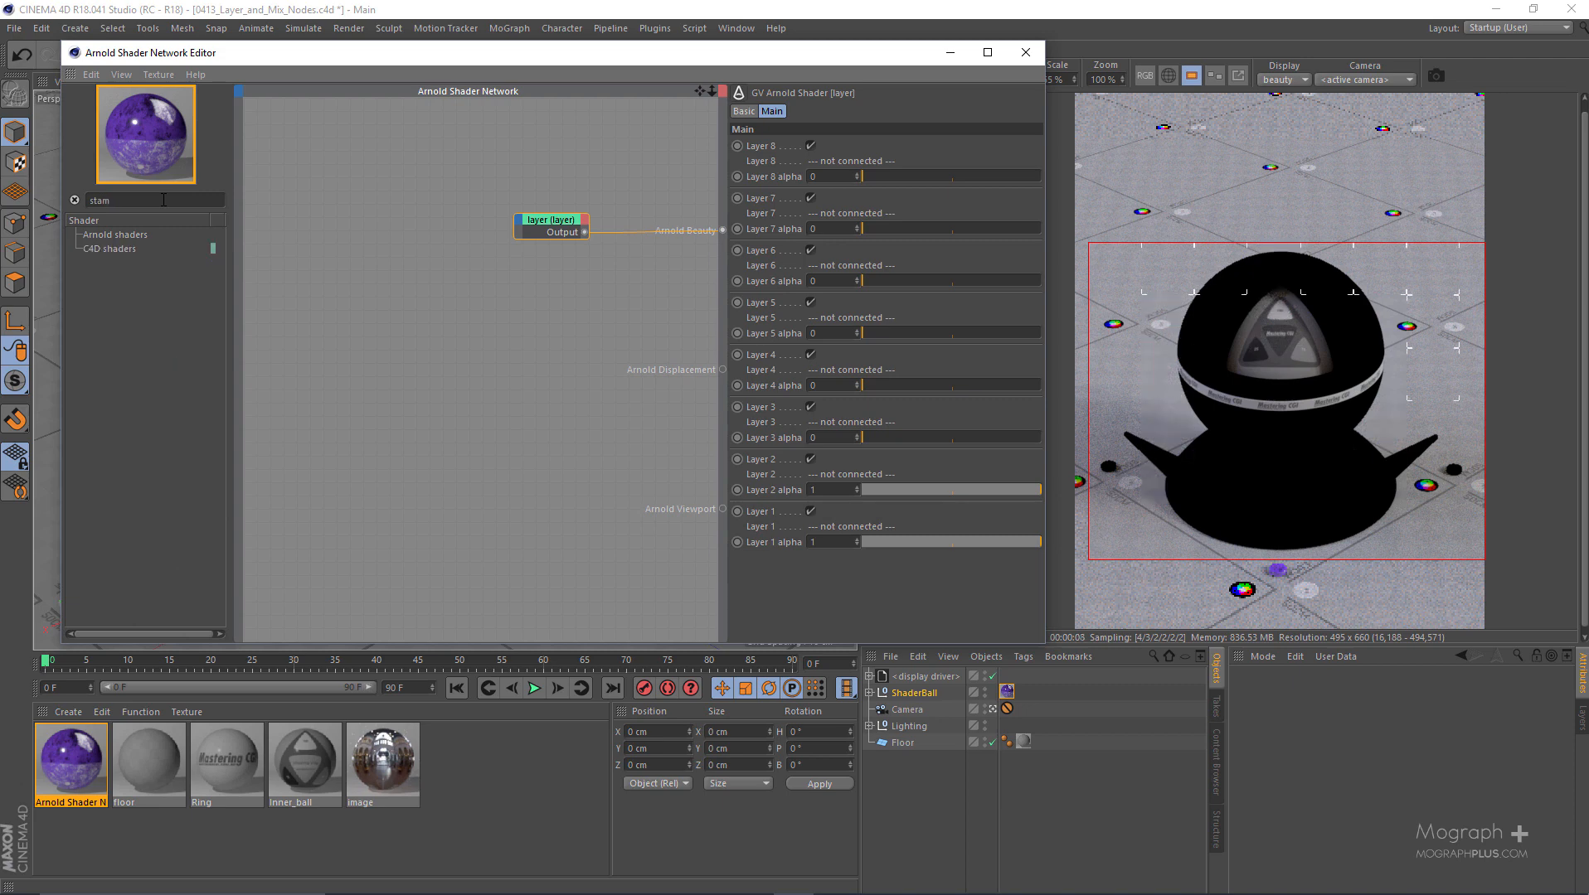
key(BackSpace)
text(n)
click(125, 264)
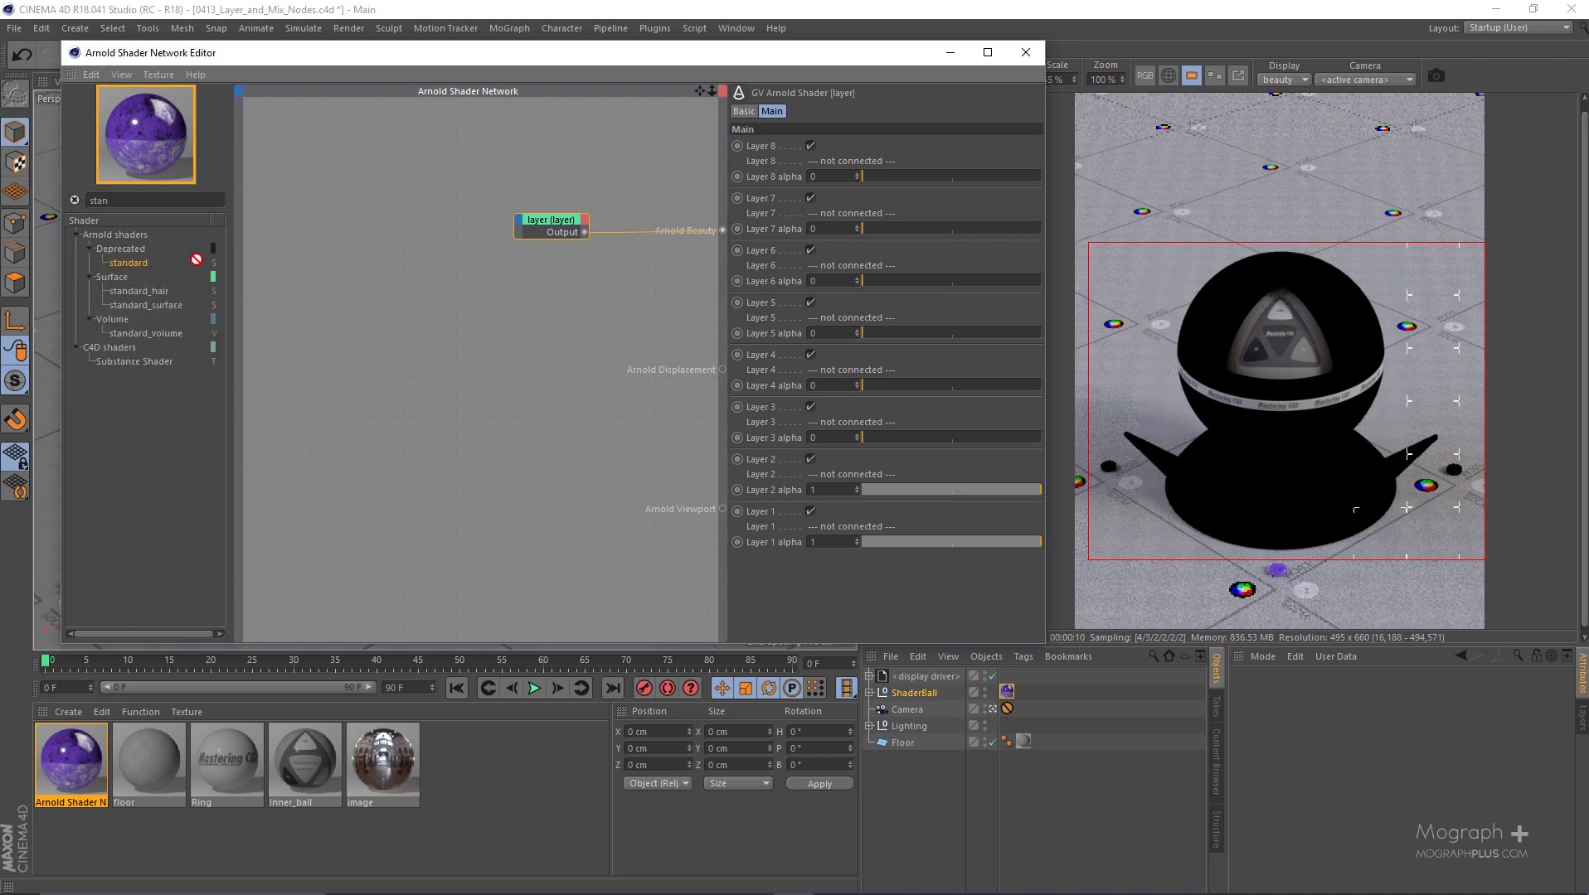
drag(160, 304, 391, 205)
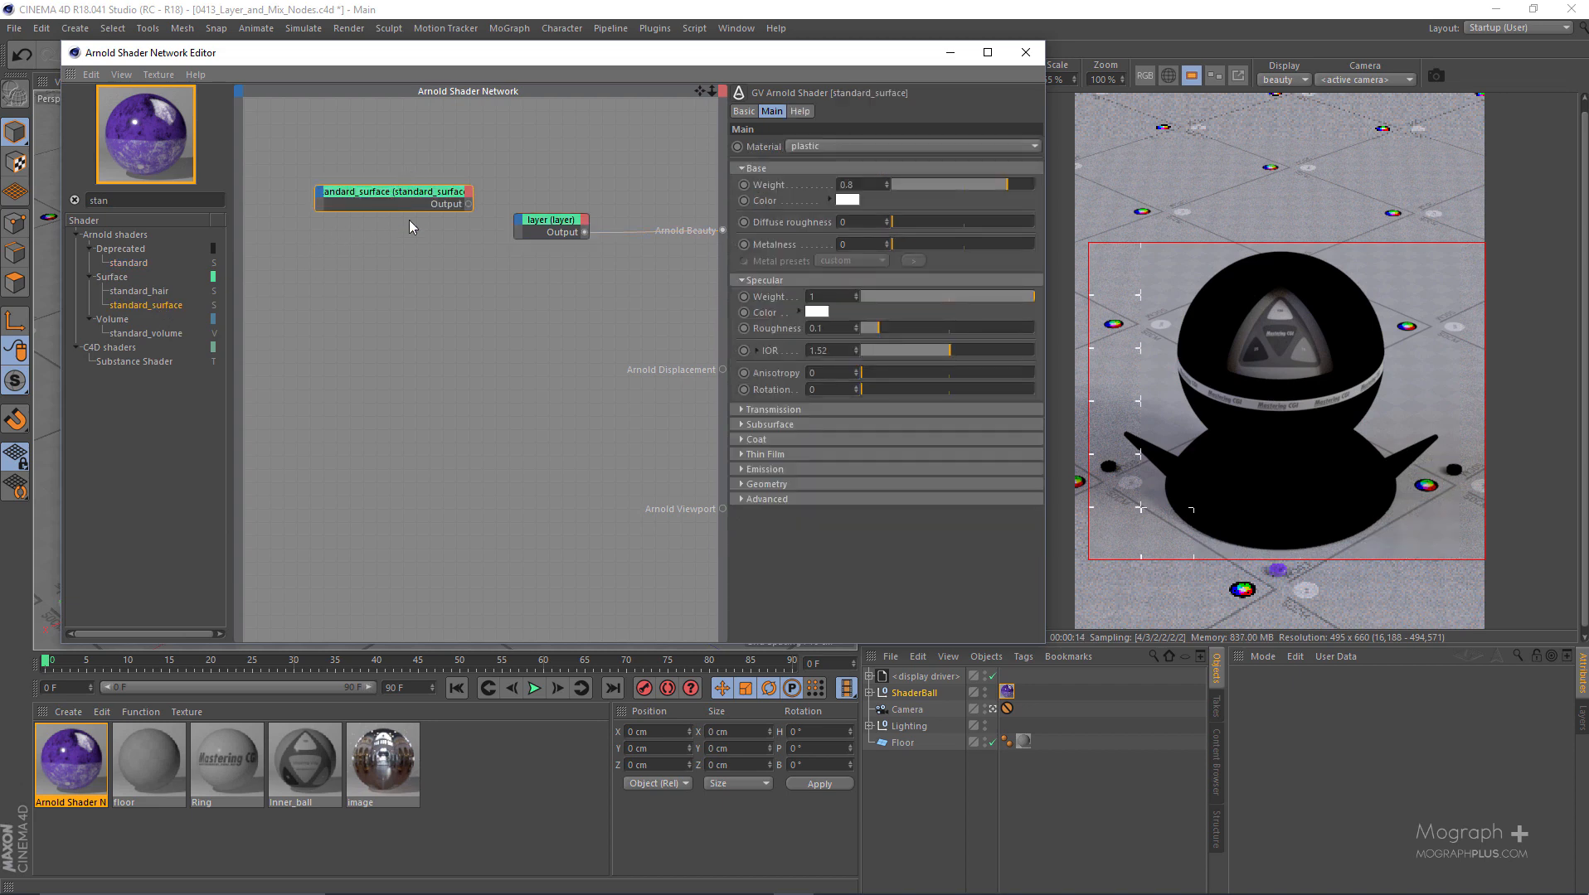
key(v)
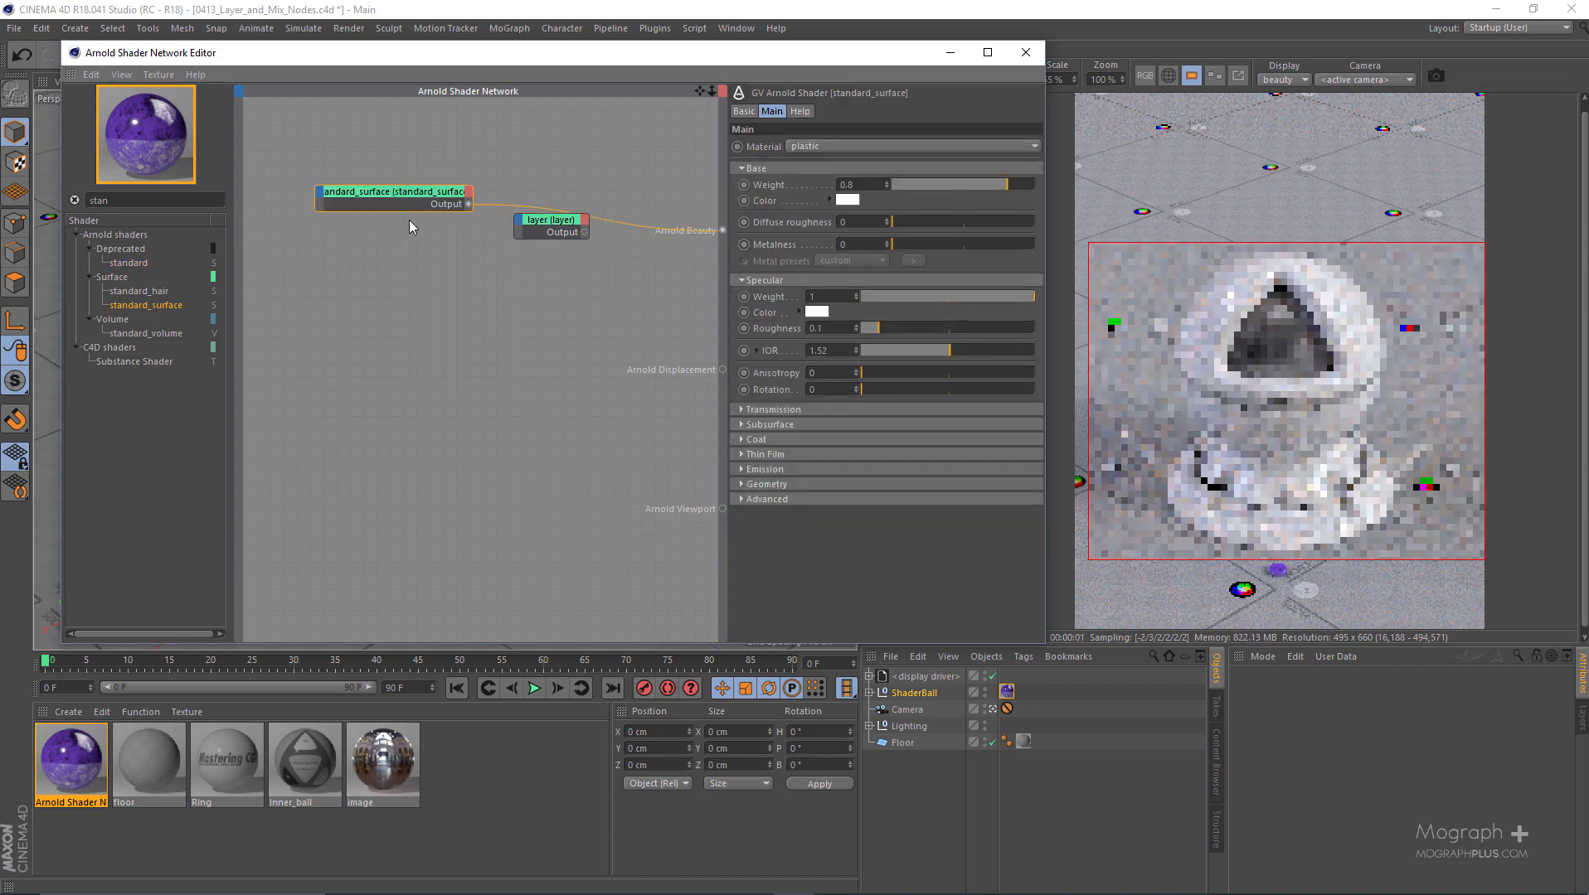
- Give the standard_surface a dark red base color from the saved swatches and set its base weight to 1
click(839, 202)
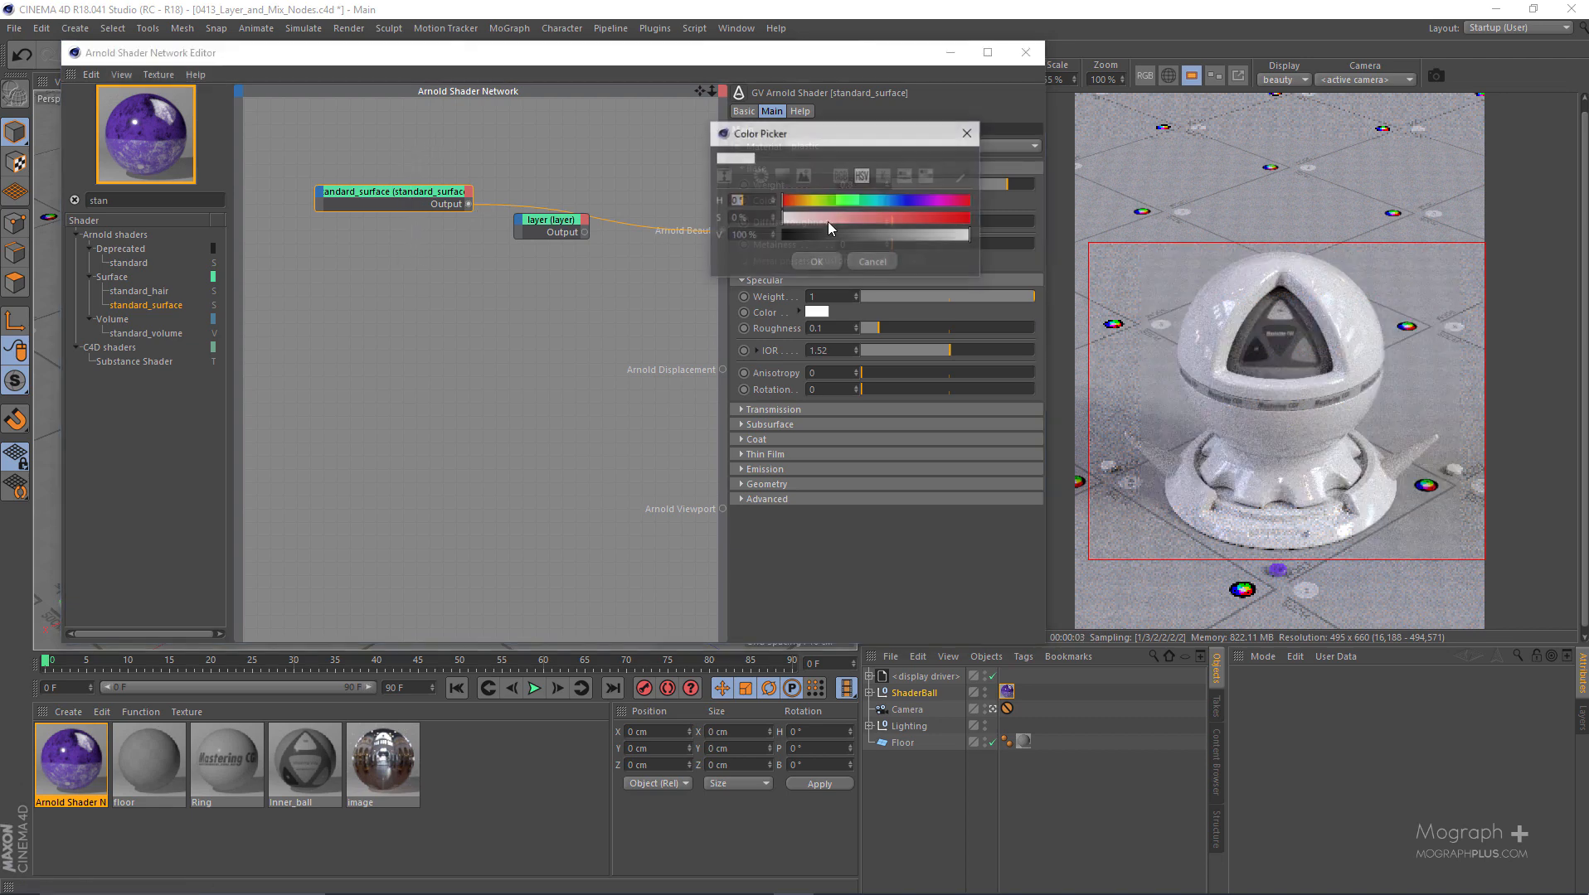
click(927, 175)
click(737, 263)
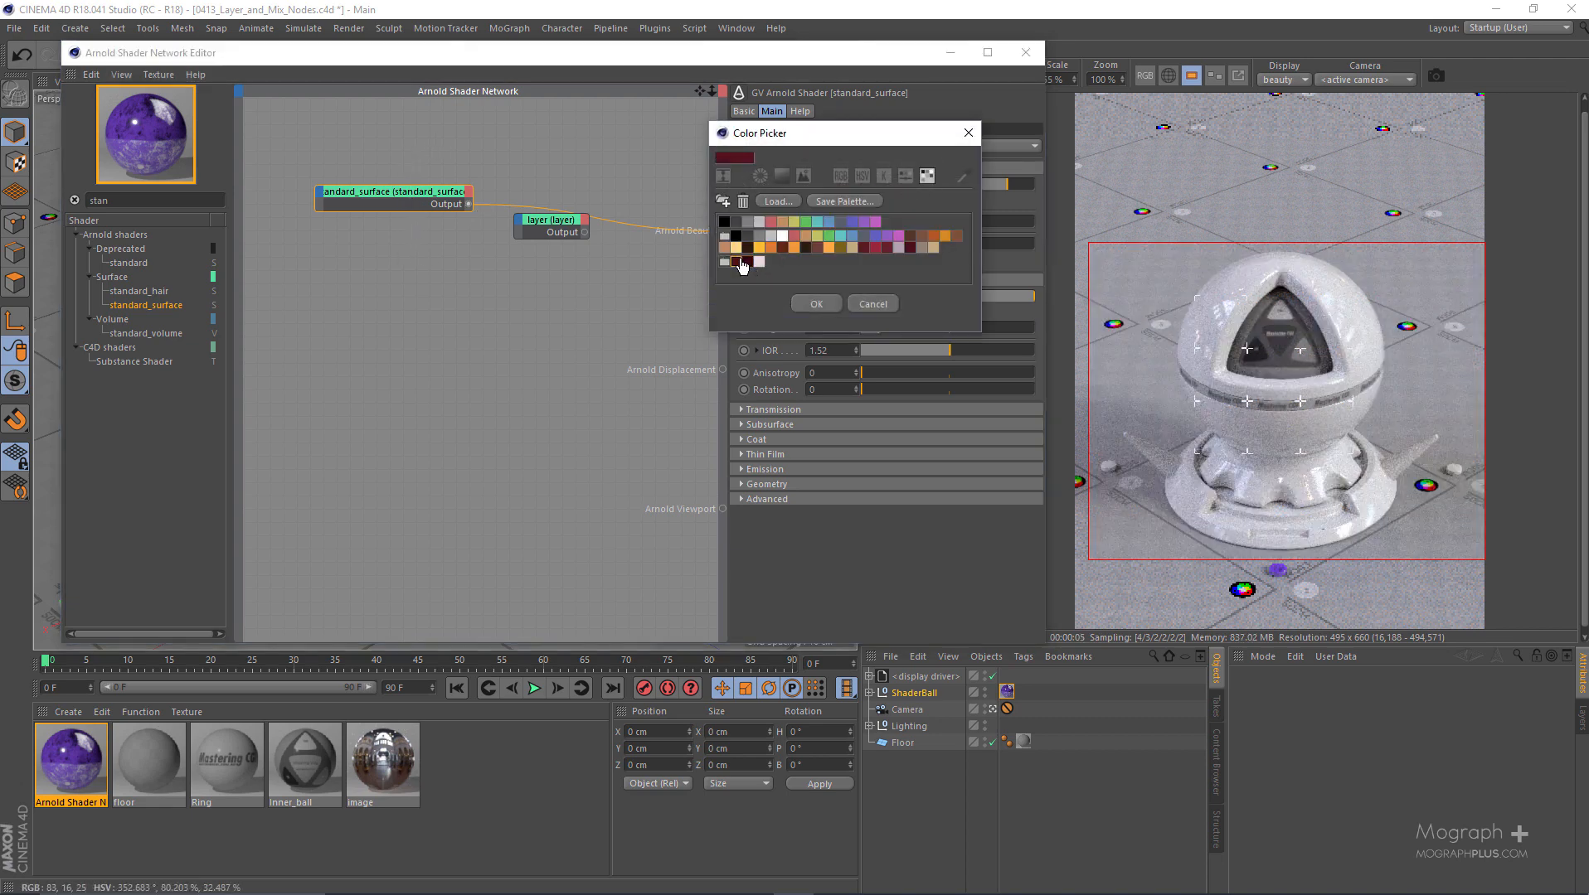
click(816, 306)
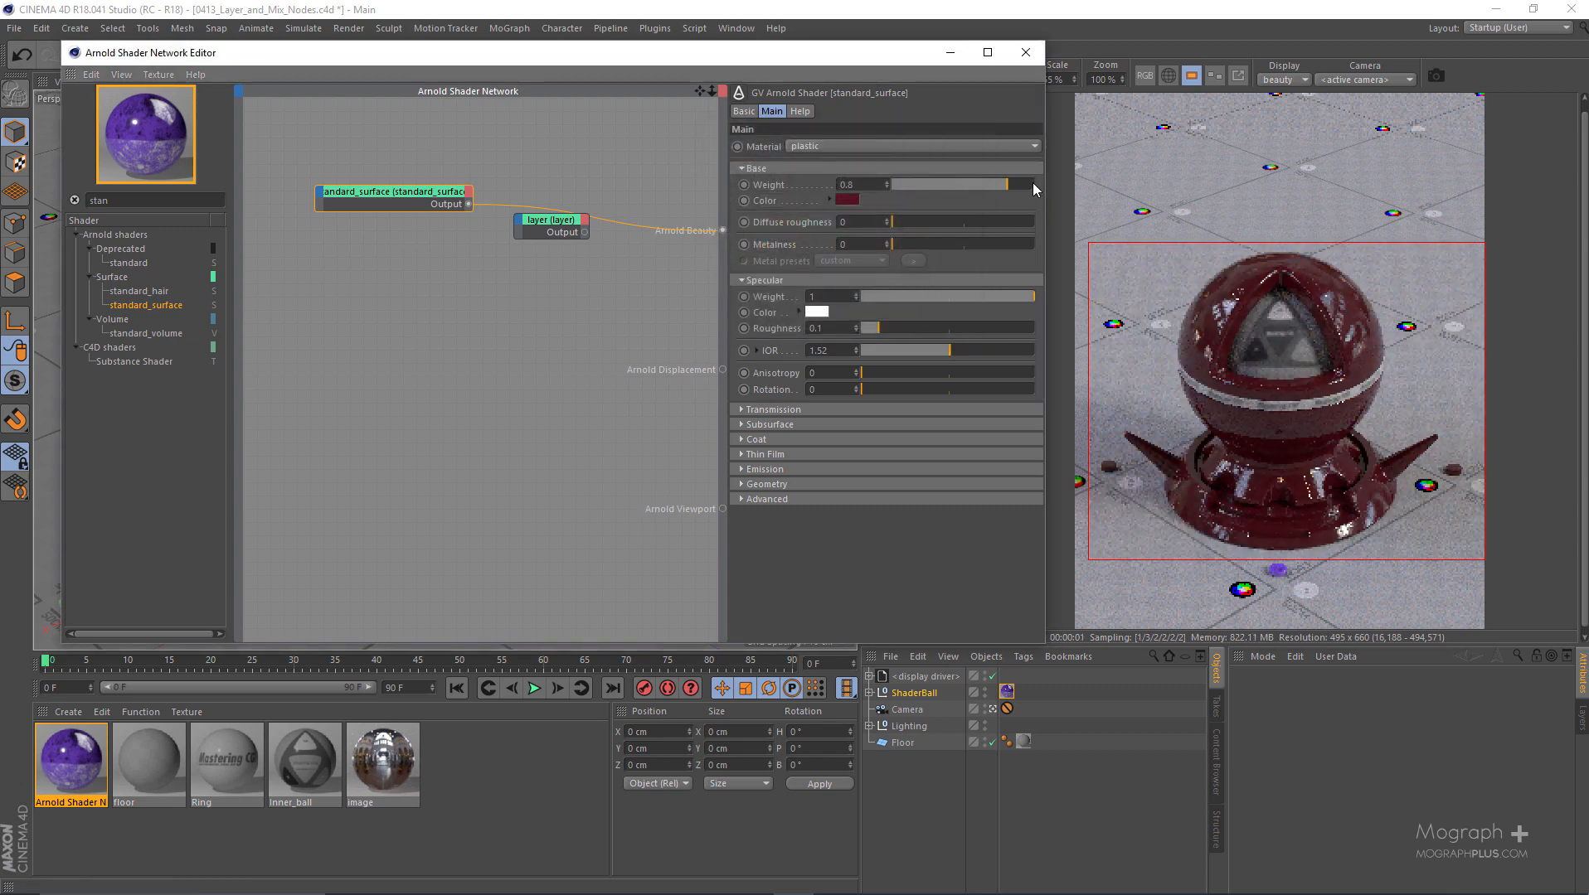
drag(1021, 187, 1036, 185)
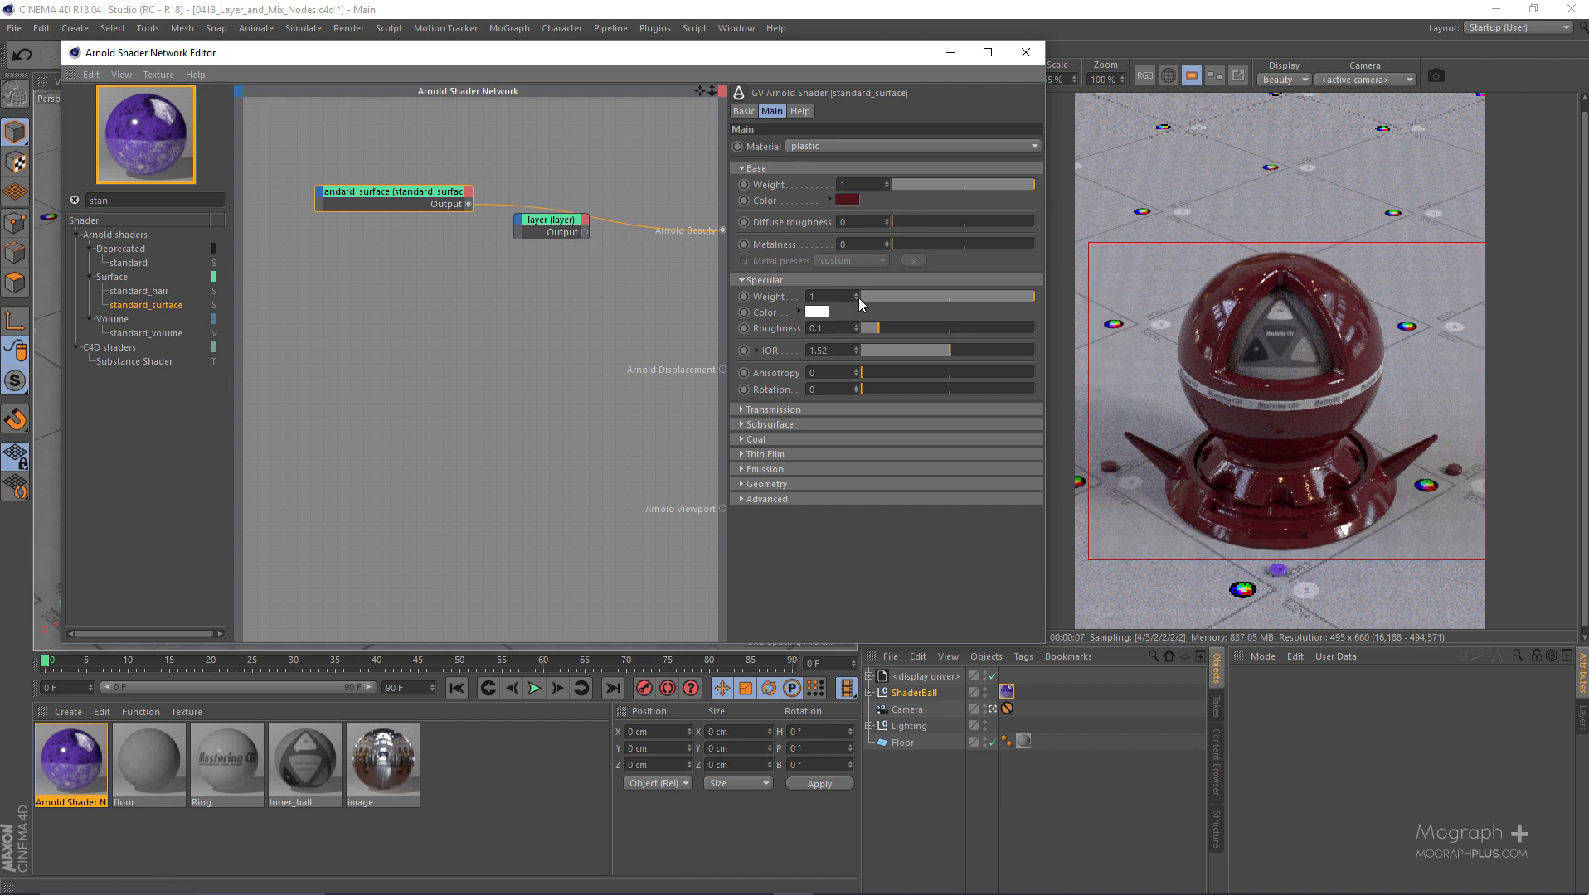
- Set the standard_surface's specular IOR to 4 and reduce its specular weight to 0.18
double_click(827, 349)
text(4)
key(Return)
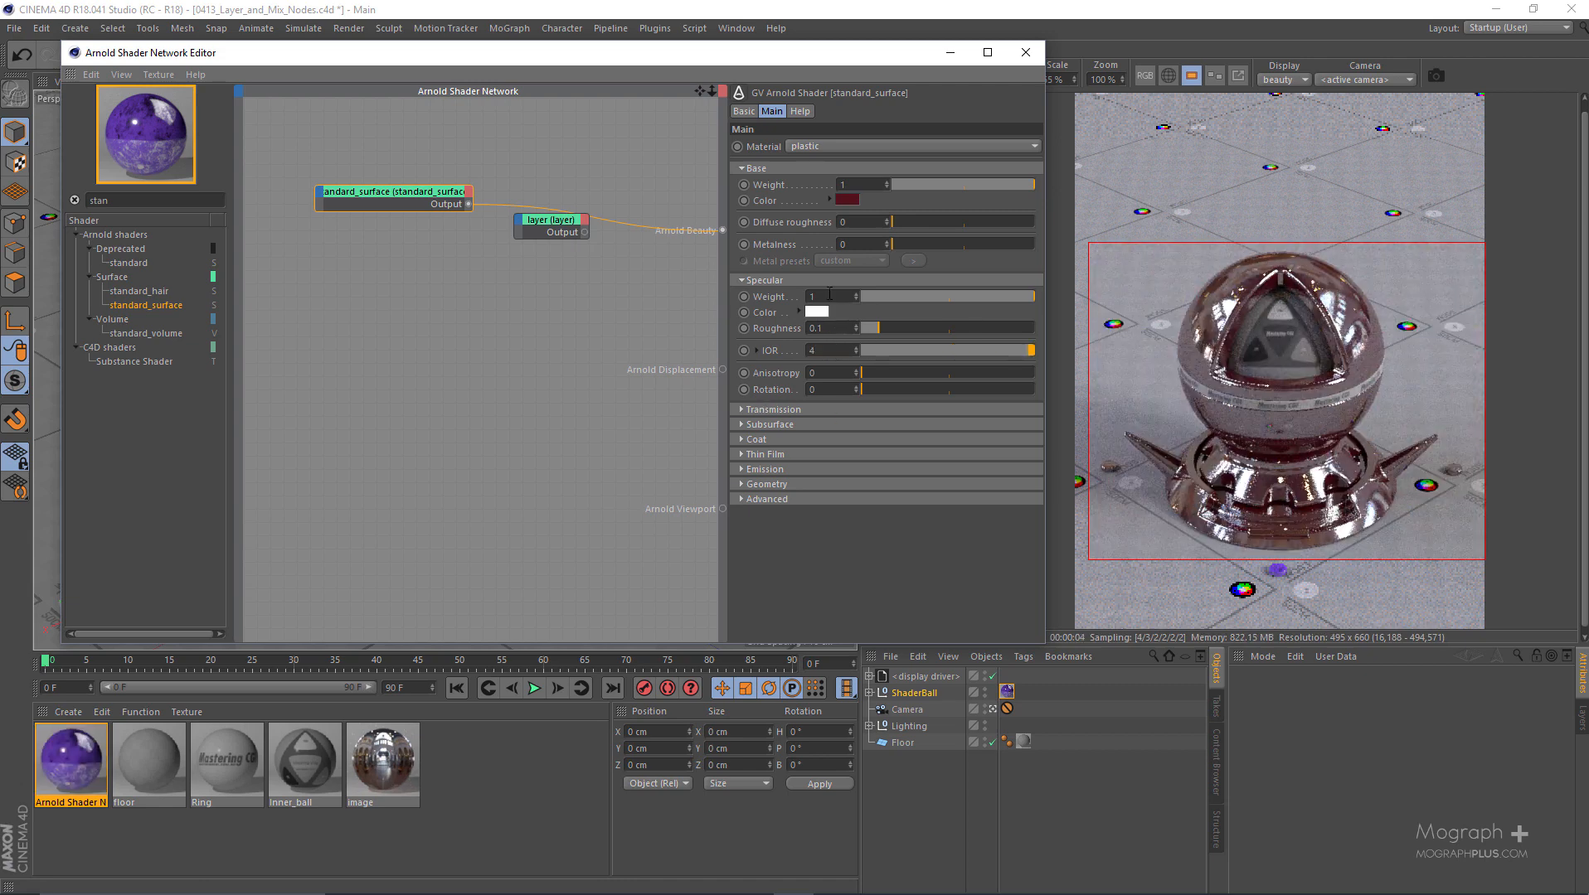
drag(926, 294, 892, 290)
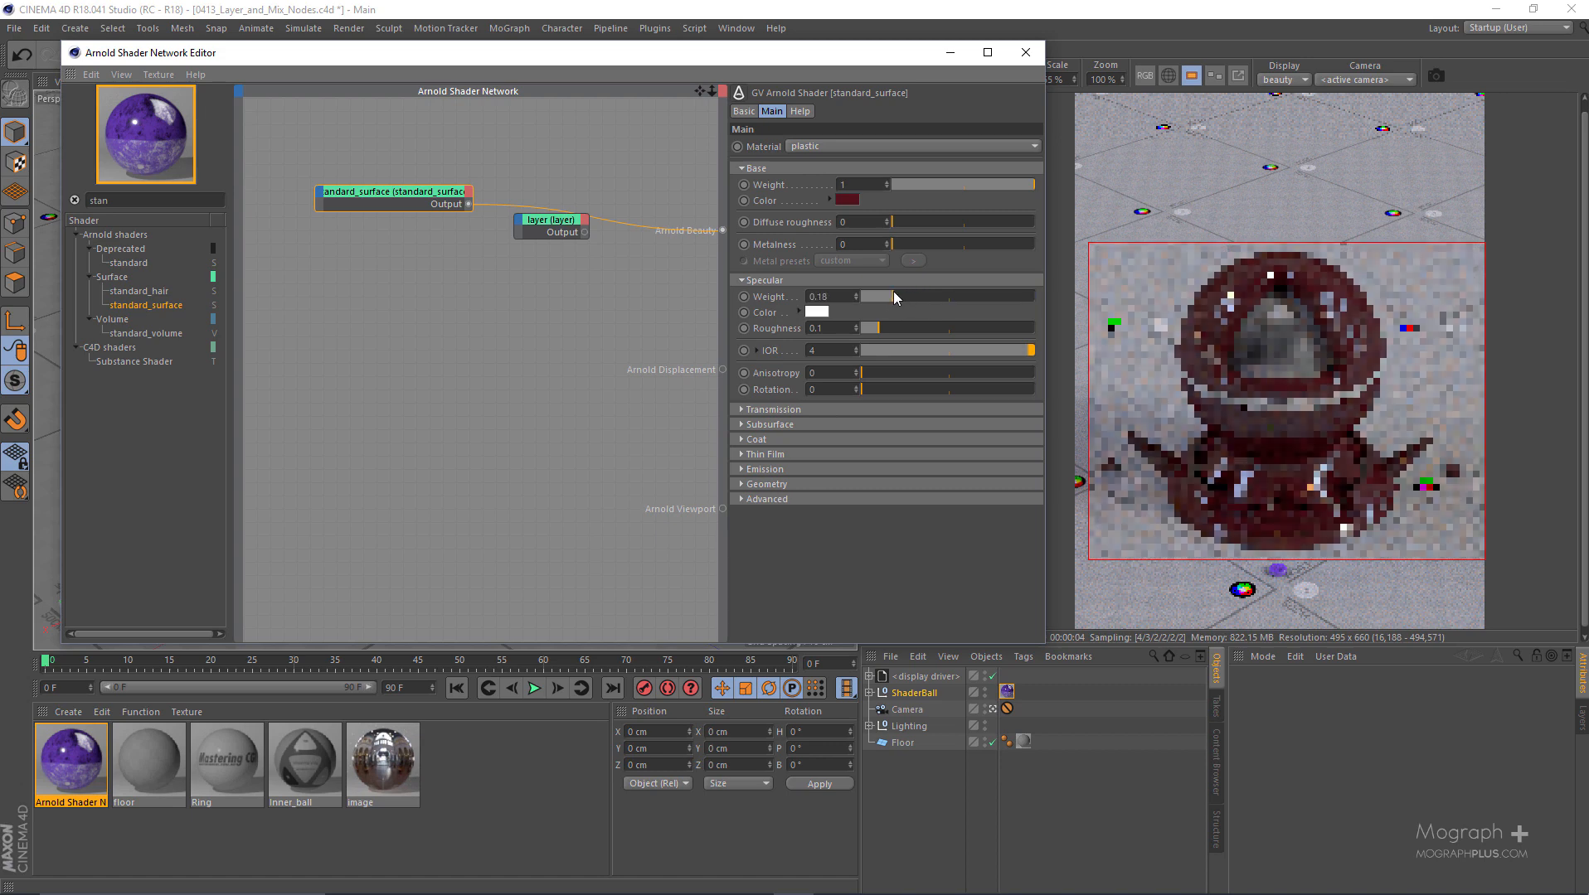
- Try specular roughness values of 0.3 and 0.4 on the dark red standard_surface, ending on 0.3
click(841, 328)
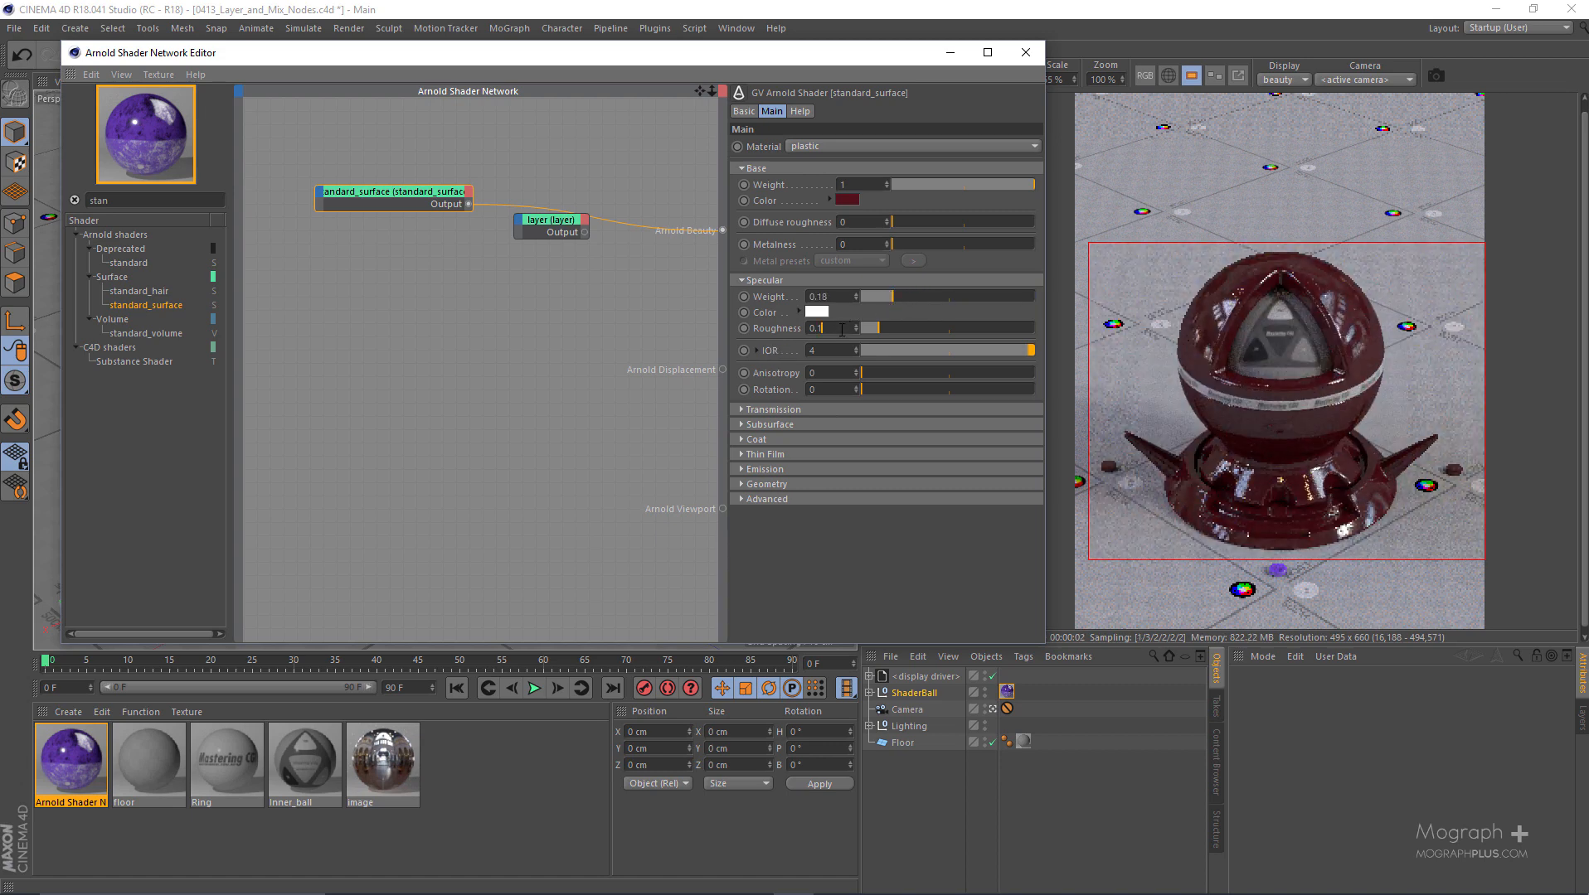
key(BackSpace)
key(BackSpace)
text(3)
key(Return)
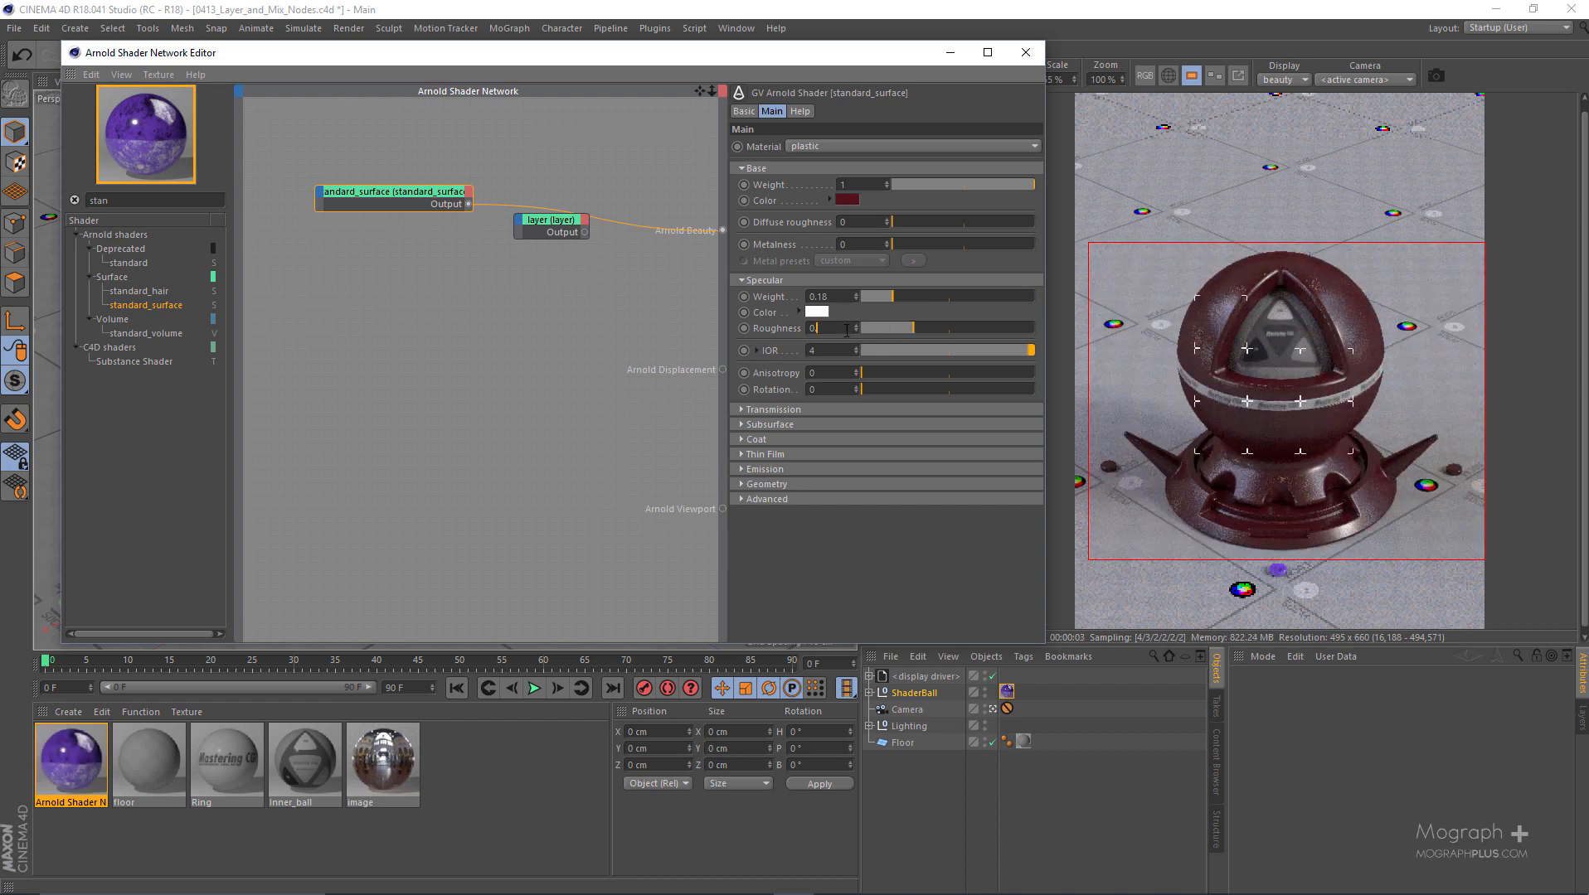
key(Return)
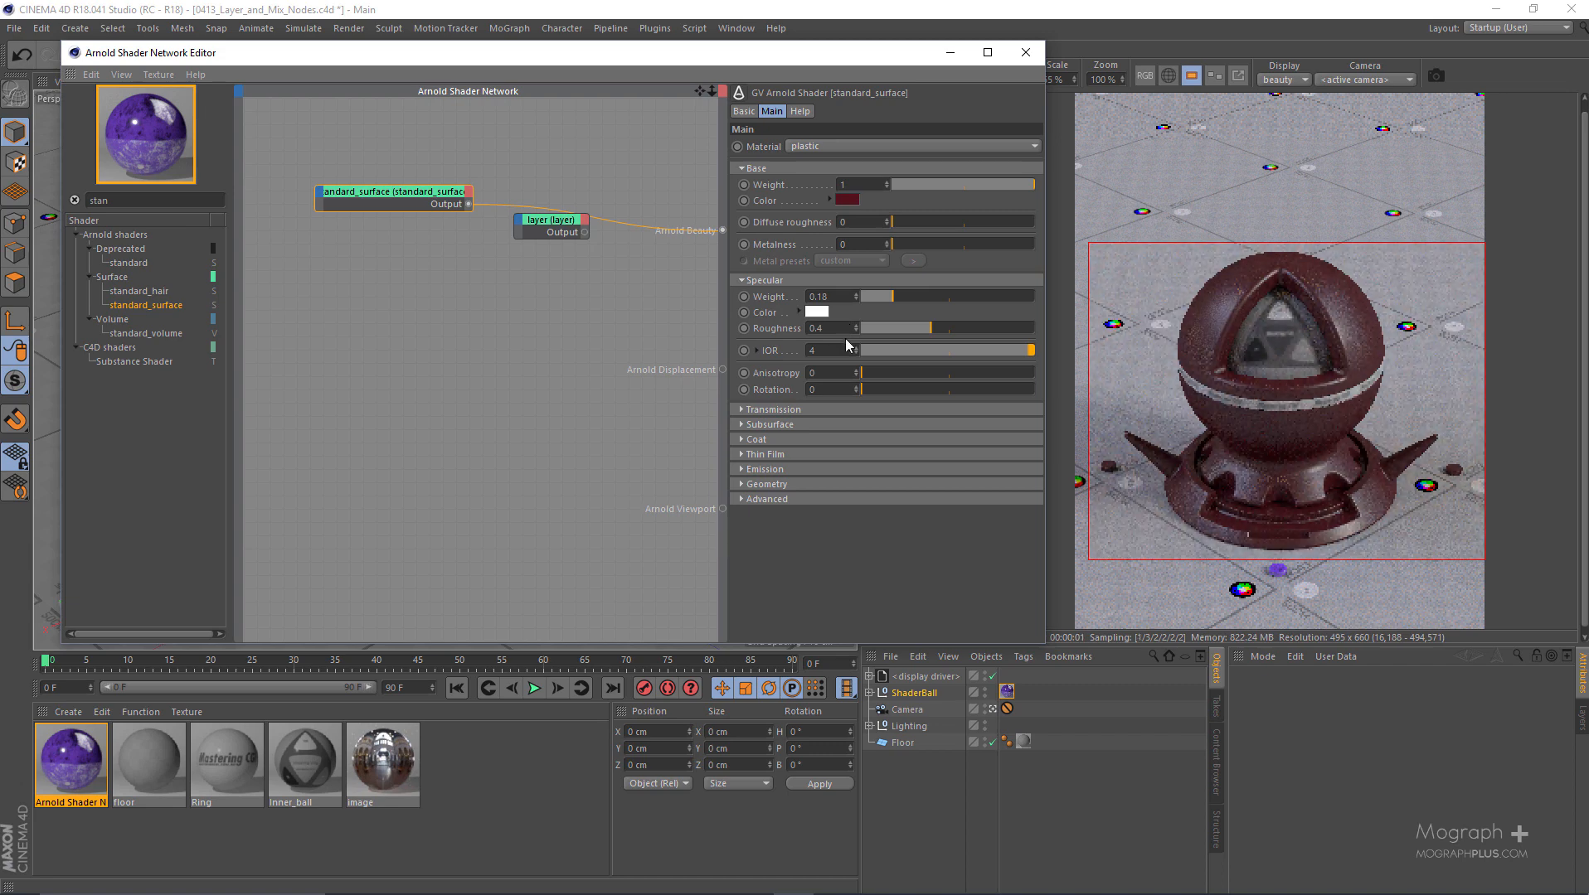
text(3)
key(Return)
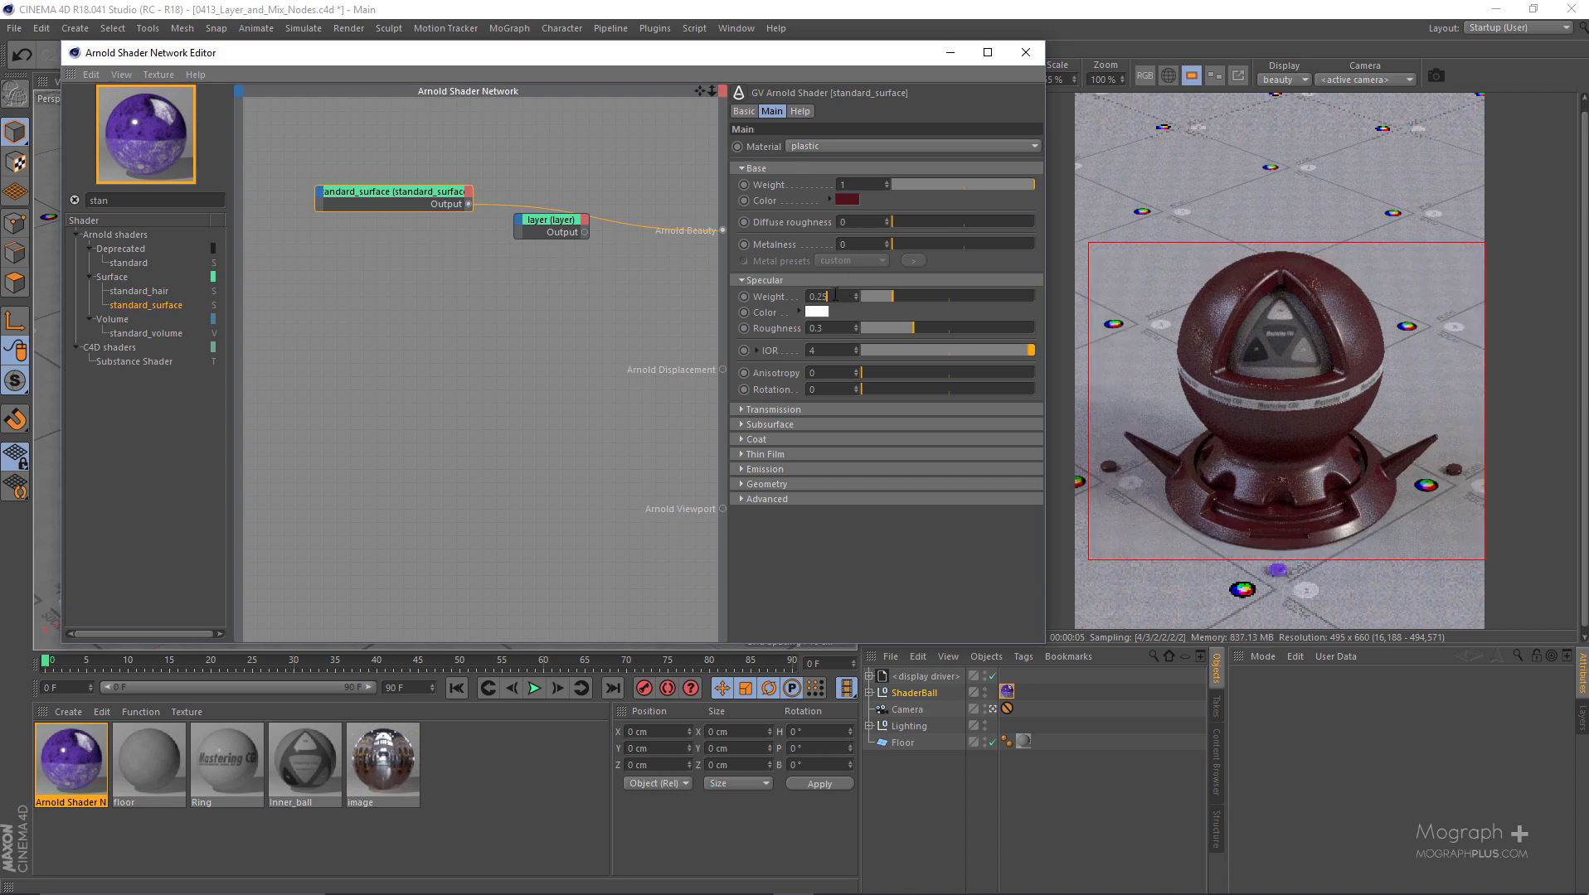
- Set the specular weight of the dark red standard_surface to 0.25
click(835, 295)
text(0.25)
key(Return)
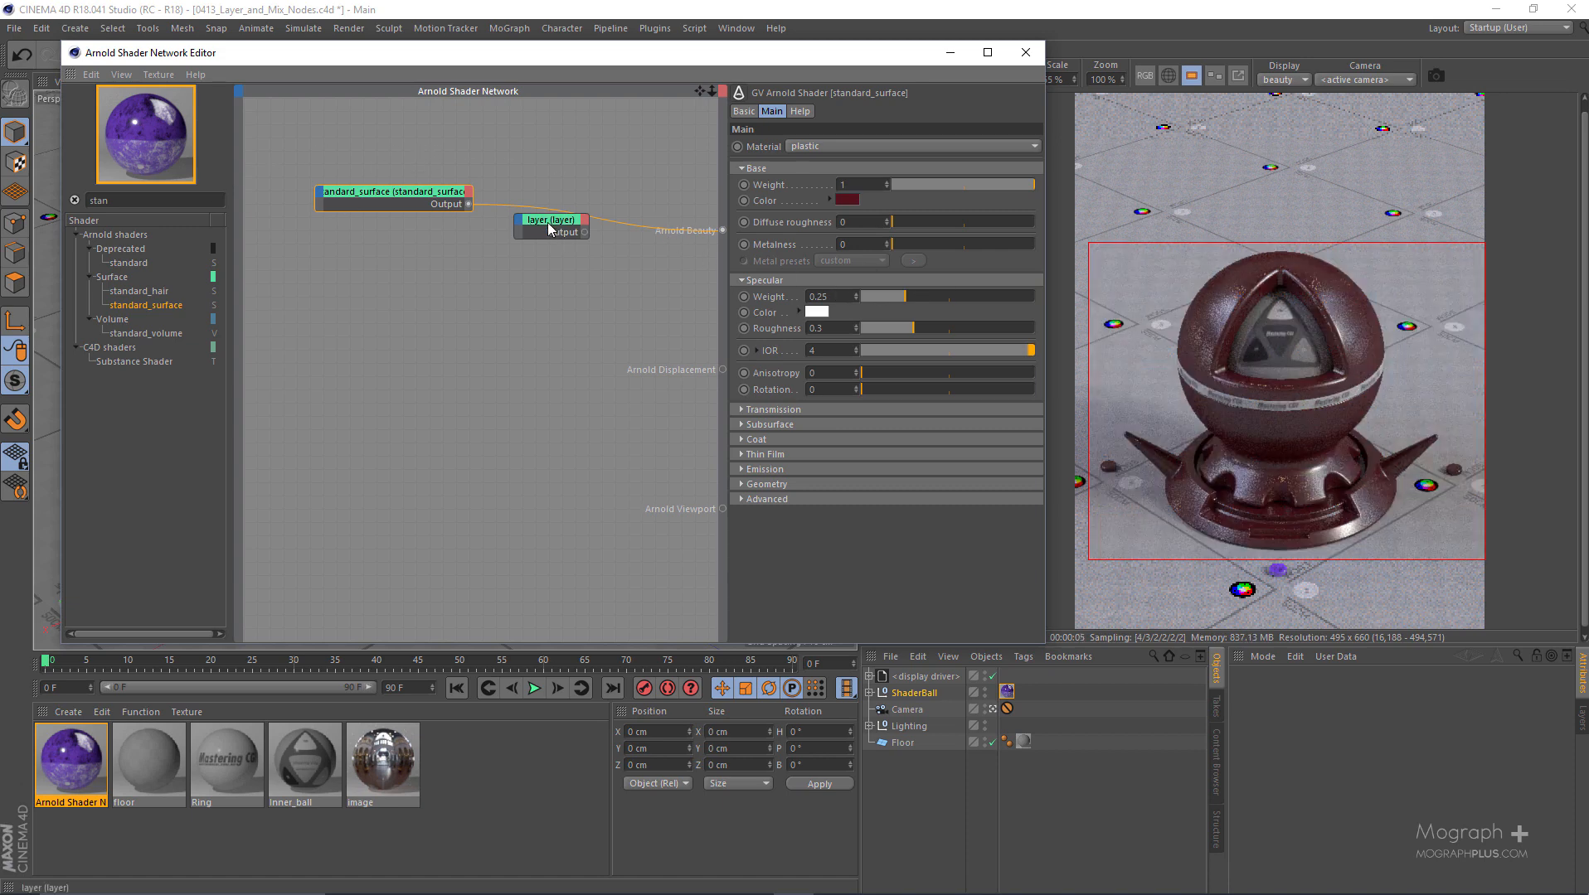
- Connect the standard_surface to Layer 1 of the layer node and make the layer node the beauty root shader
drag(526, 227, 558, 255)
drag(468, 205, 555, 254)
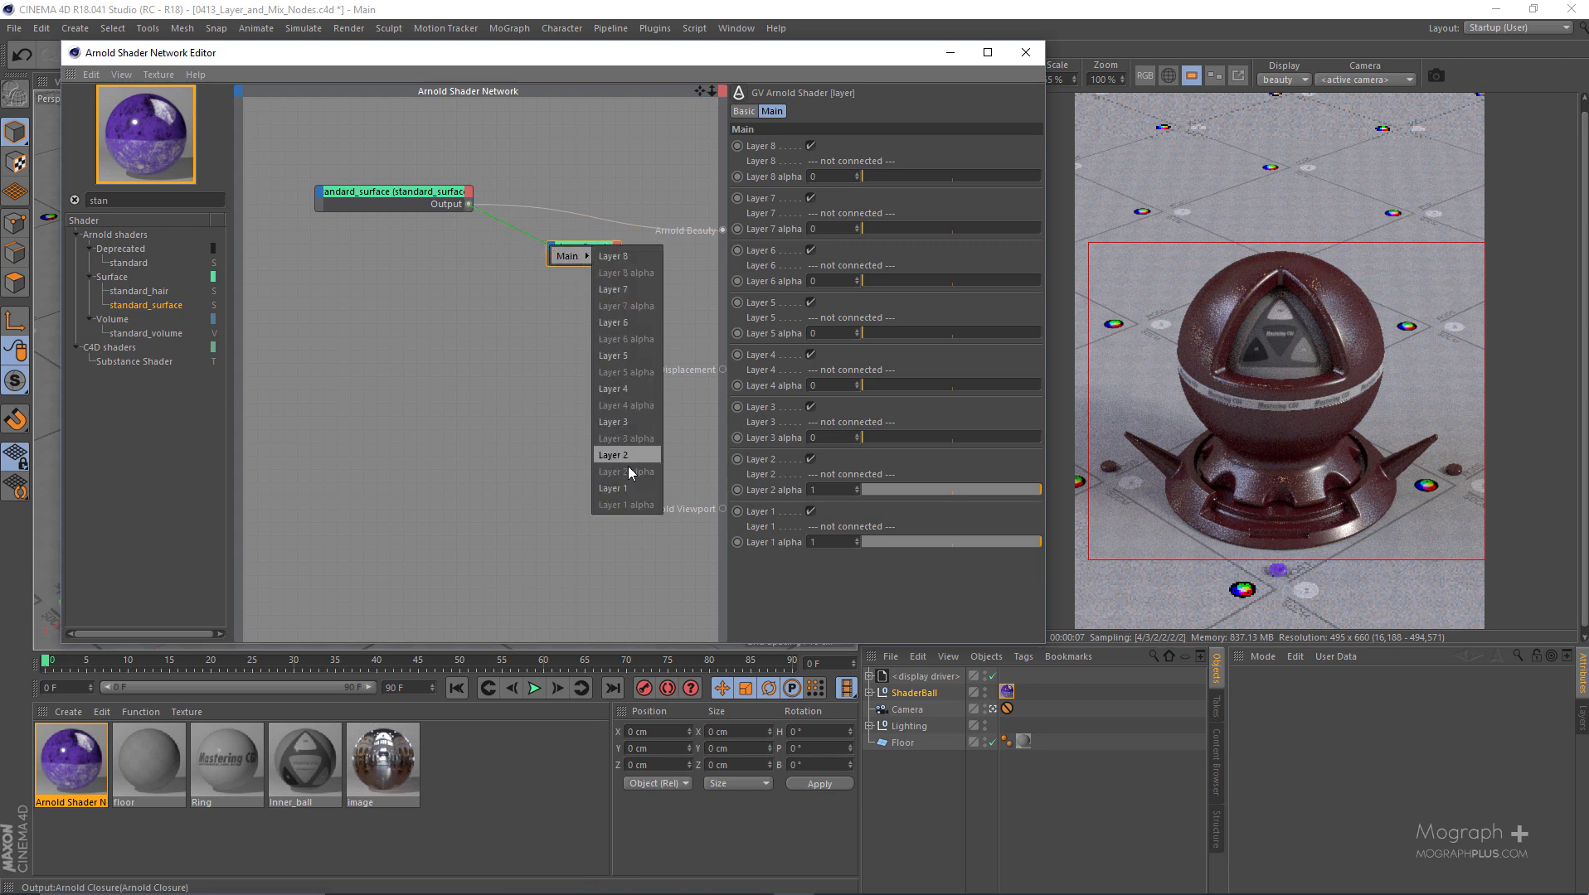
click(614, 489)
click(597, 247)
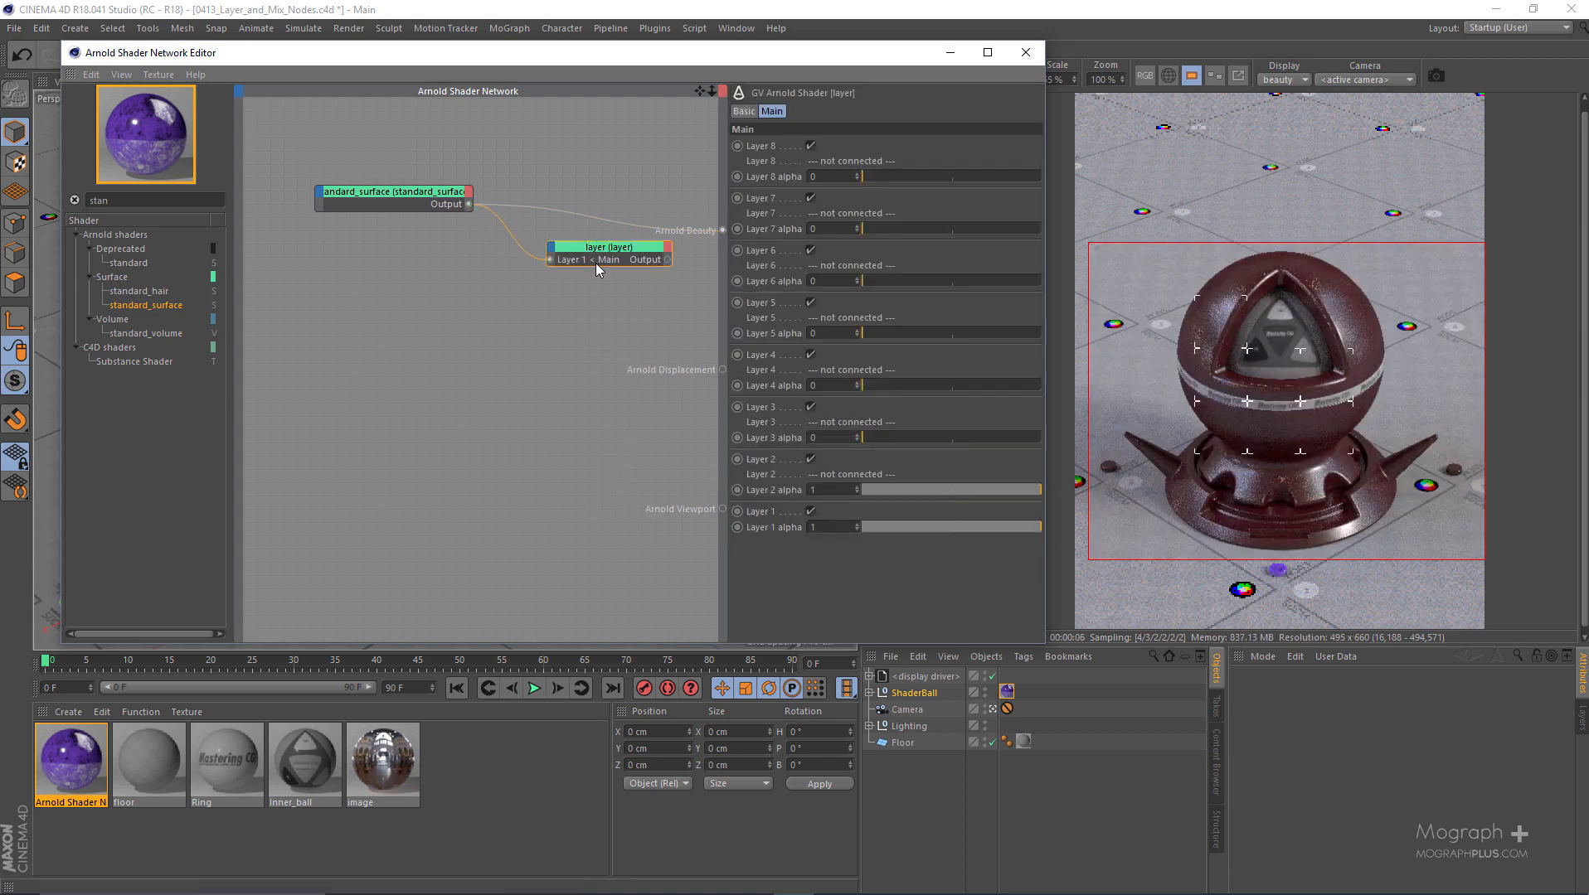
key(shift+a)
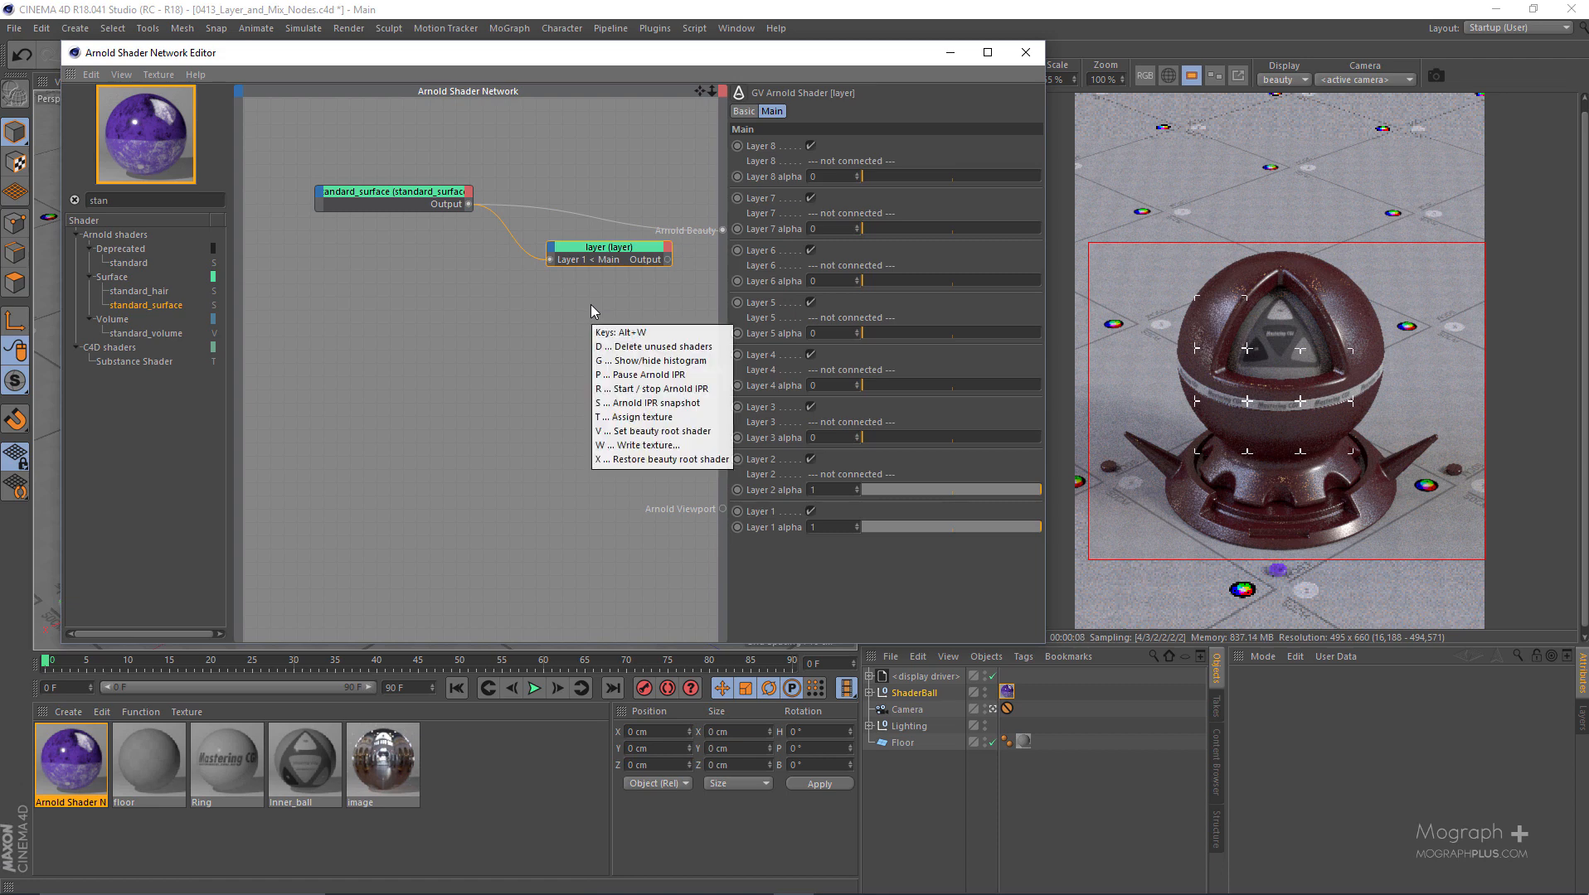
key(c)
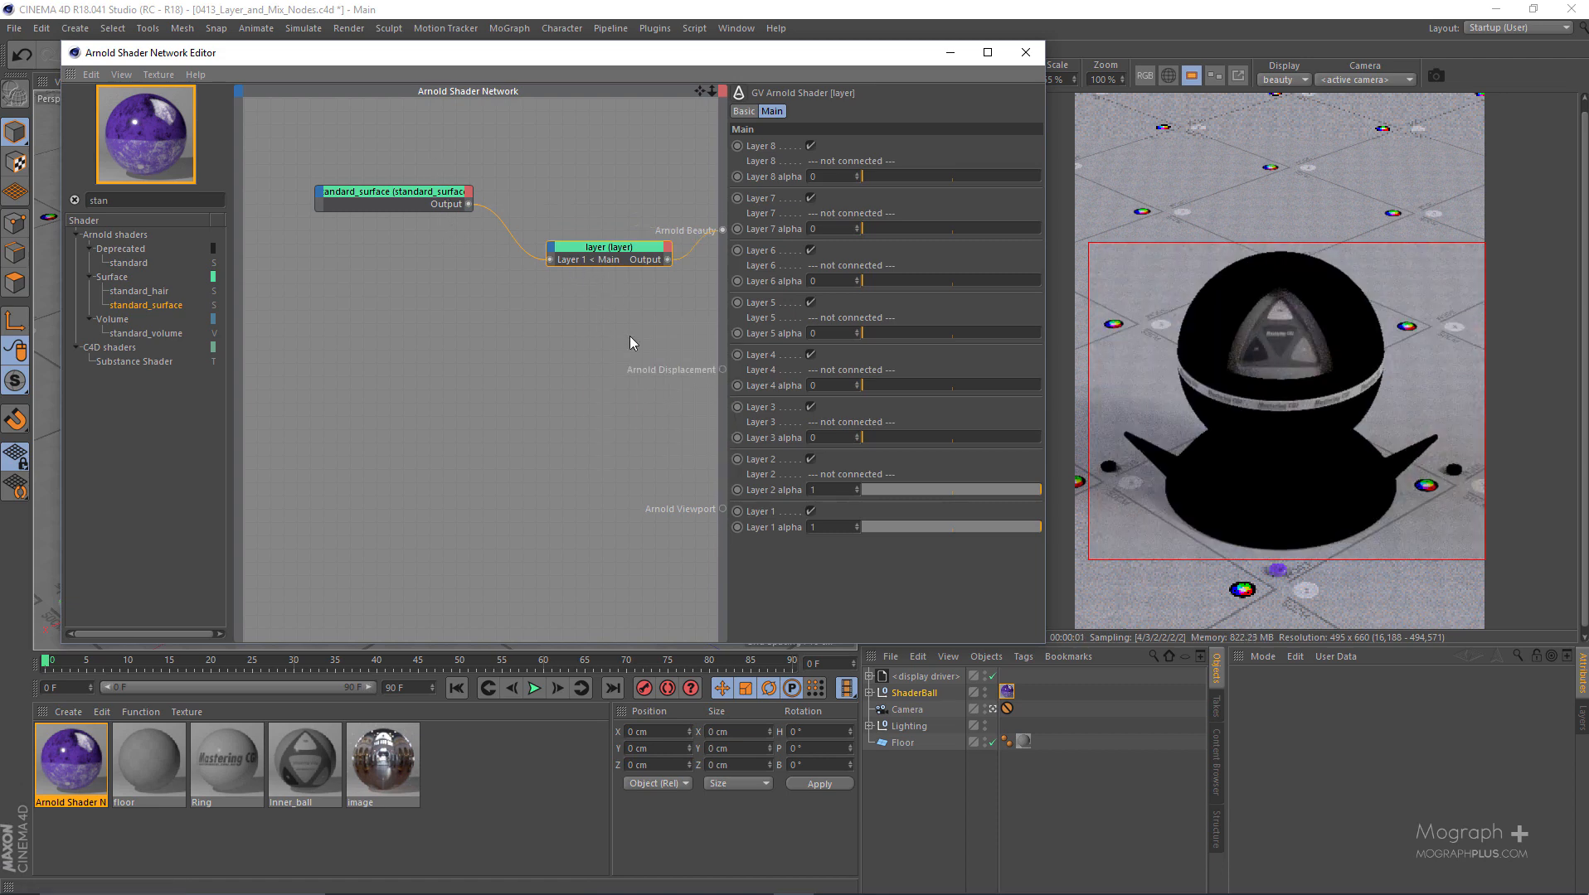
- Space out the standard_surface and layer nodes and set the layer node's Layer 2 alpha to 0
click(424, 190)
drag(587, 251, 583, 235)
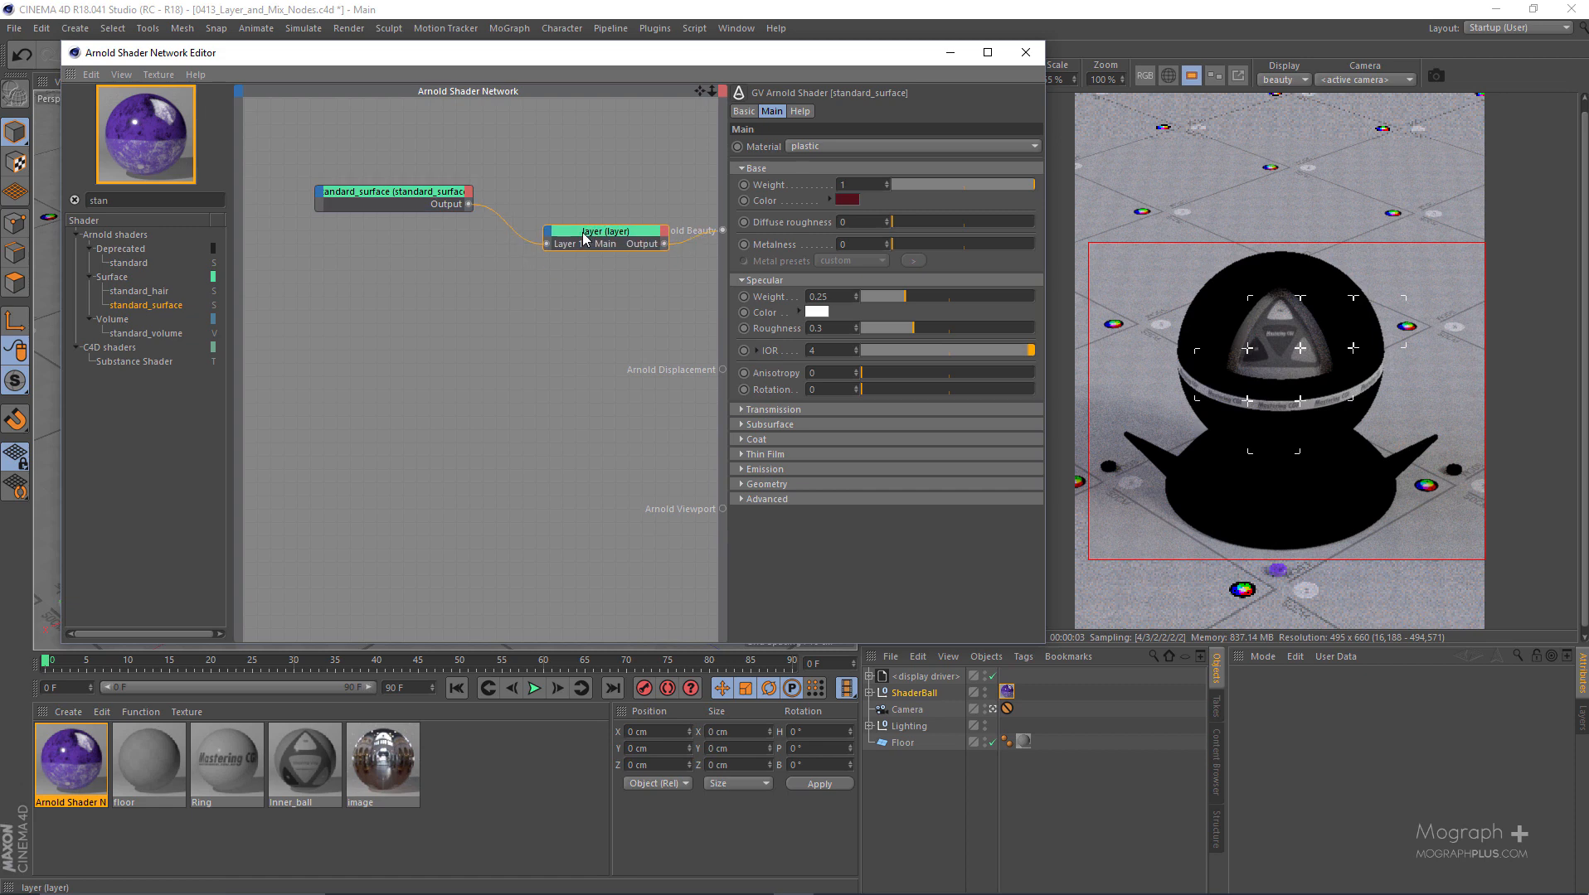
drag(418, 199, 387, 188)
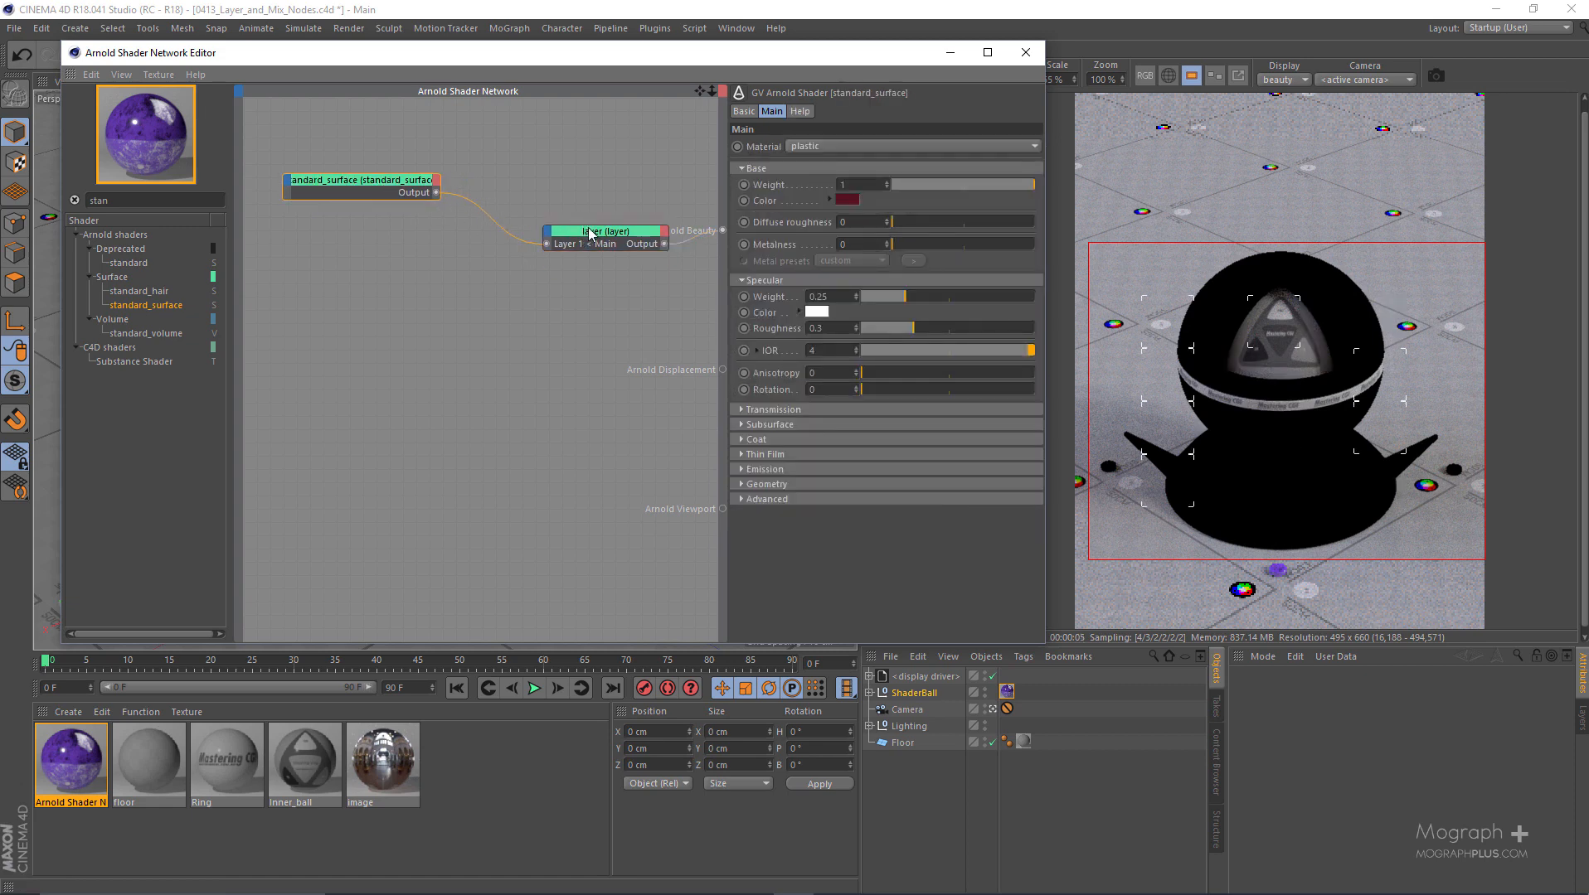
drag(590, 233, 548, 230)
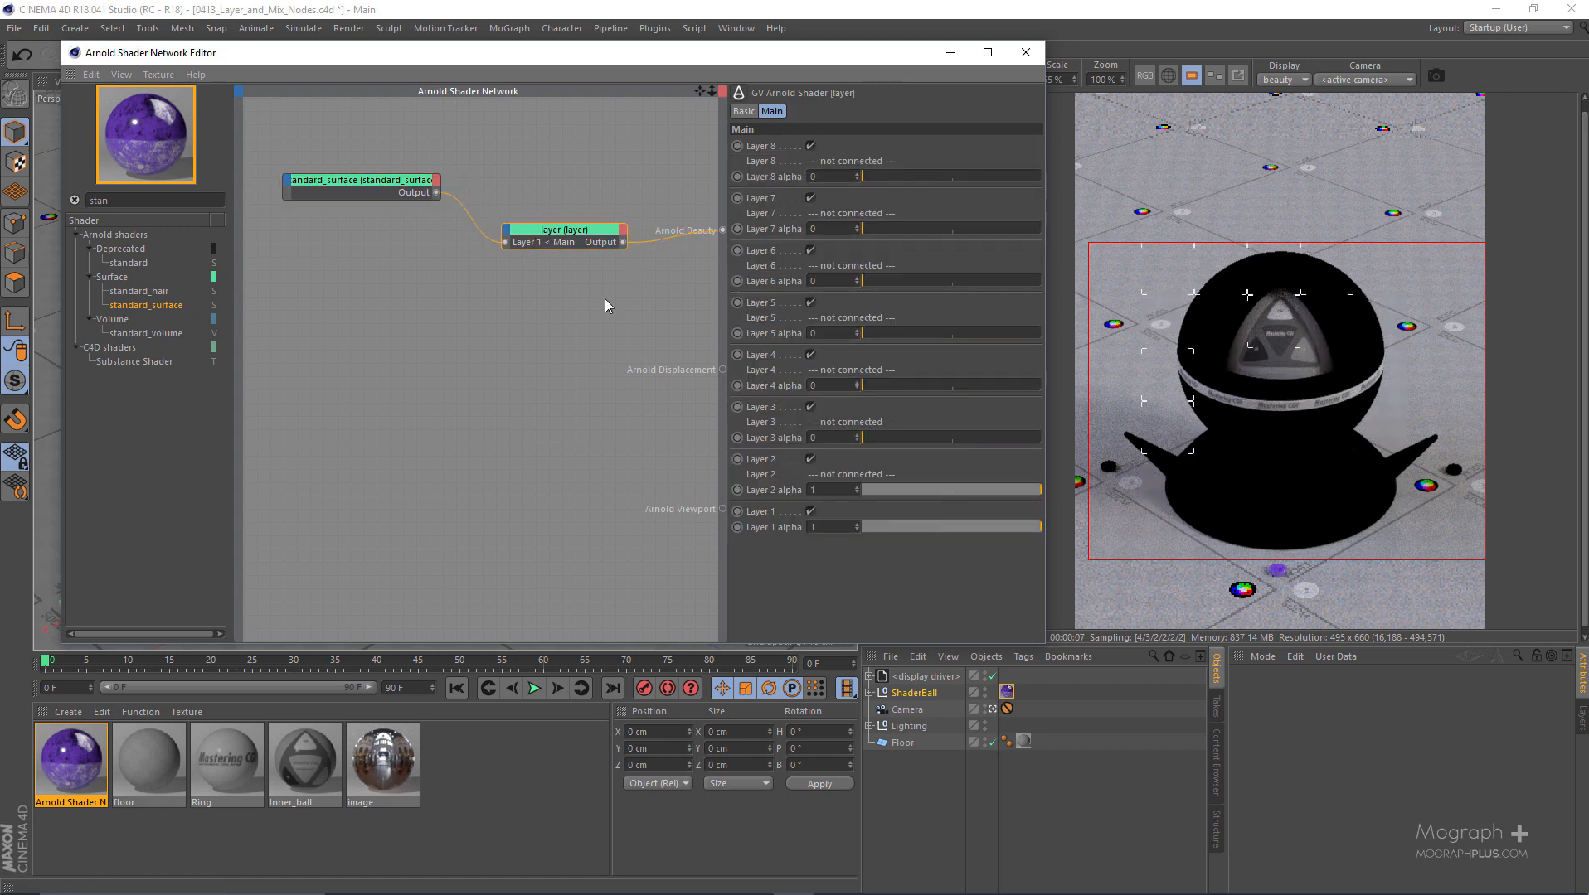
drag(531, 238, 552, 238)
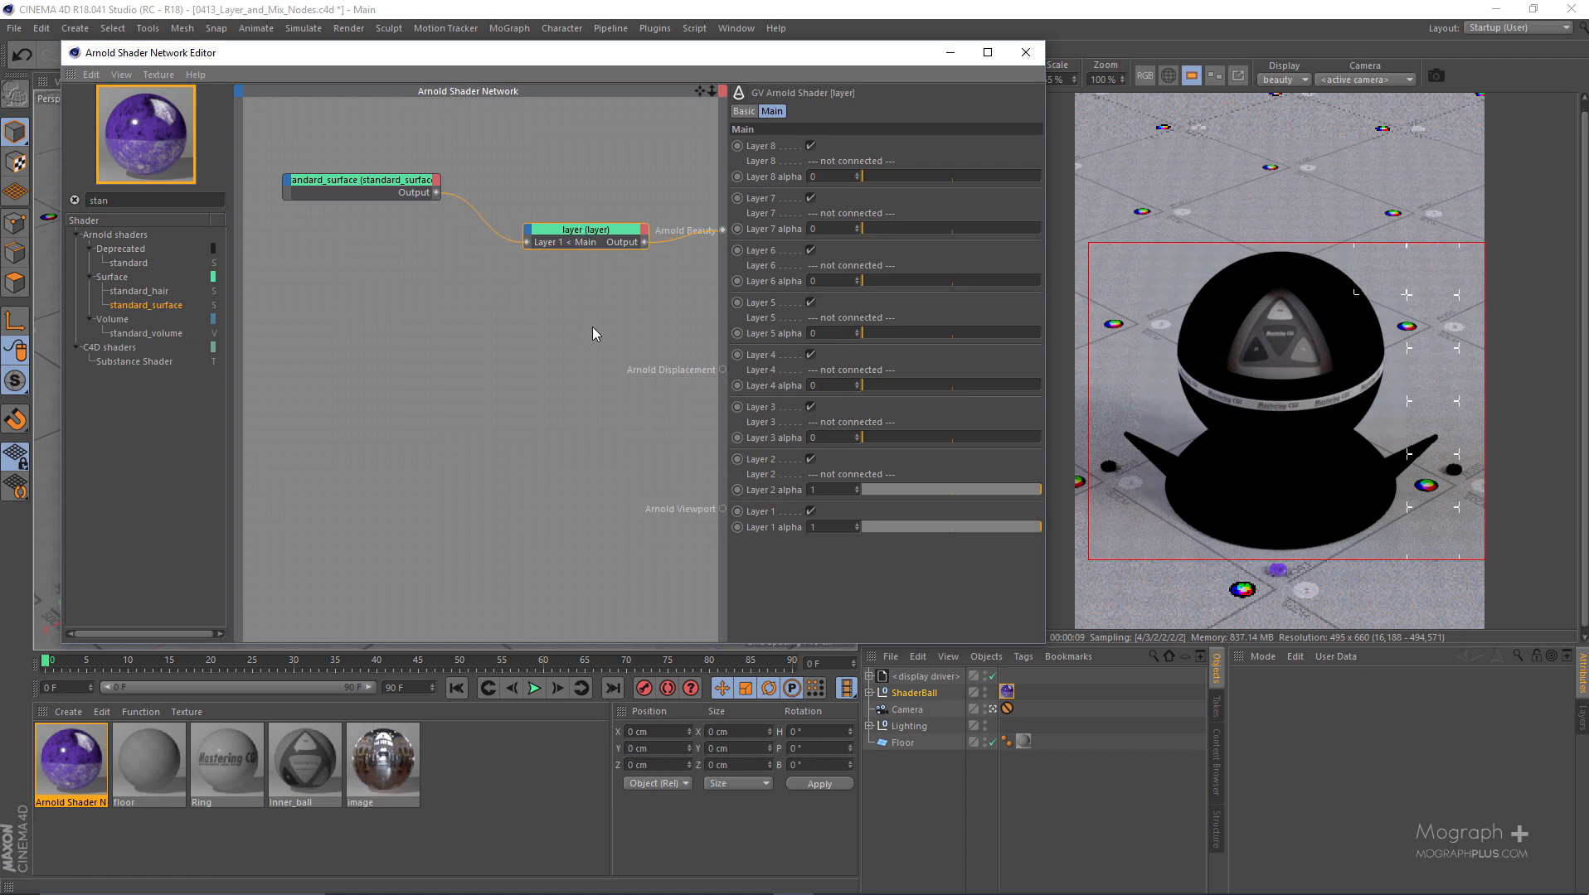
click(810, 510)
drag(906, 490, 862, 491)
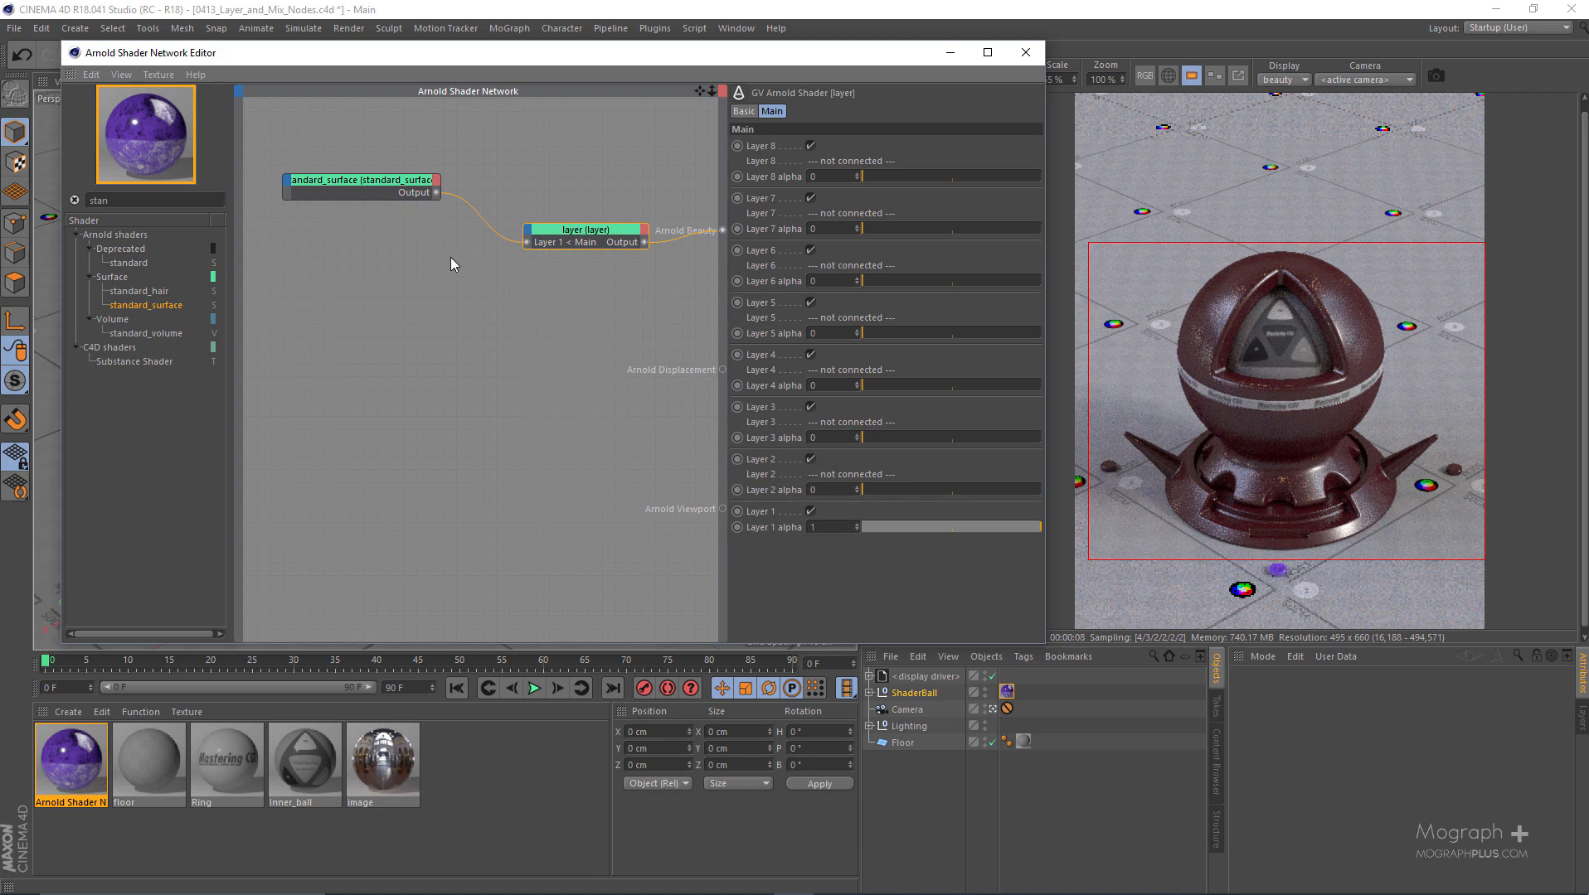
- Add a second standard_surface connected to Layer 2 of the layer node and set Layer 2 alpha to 1
drag(147, 303, 530, 240)
mouse_move(548, 242)
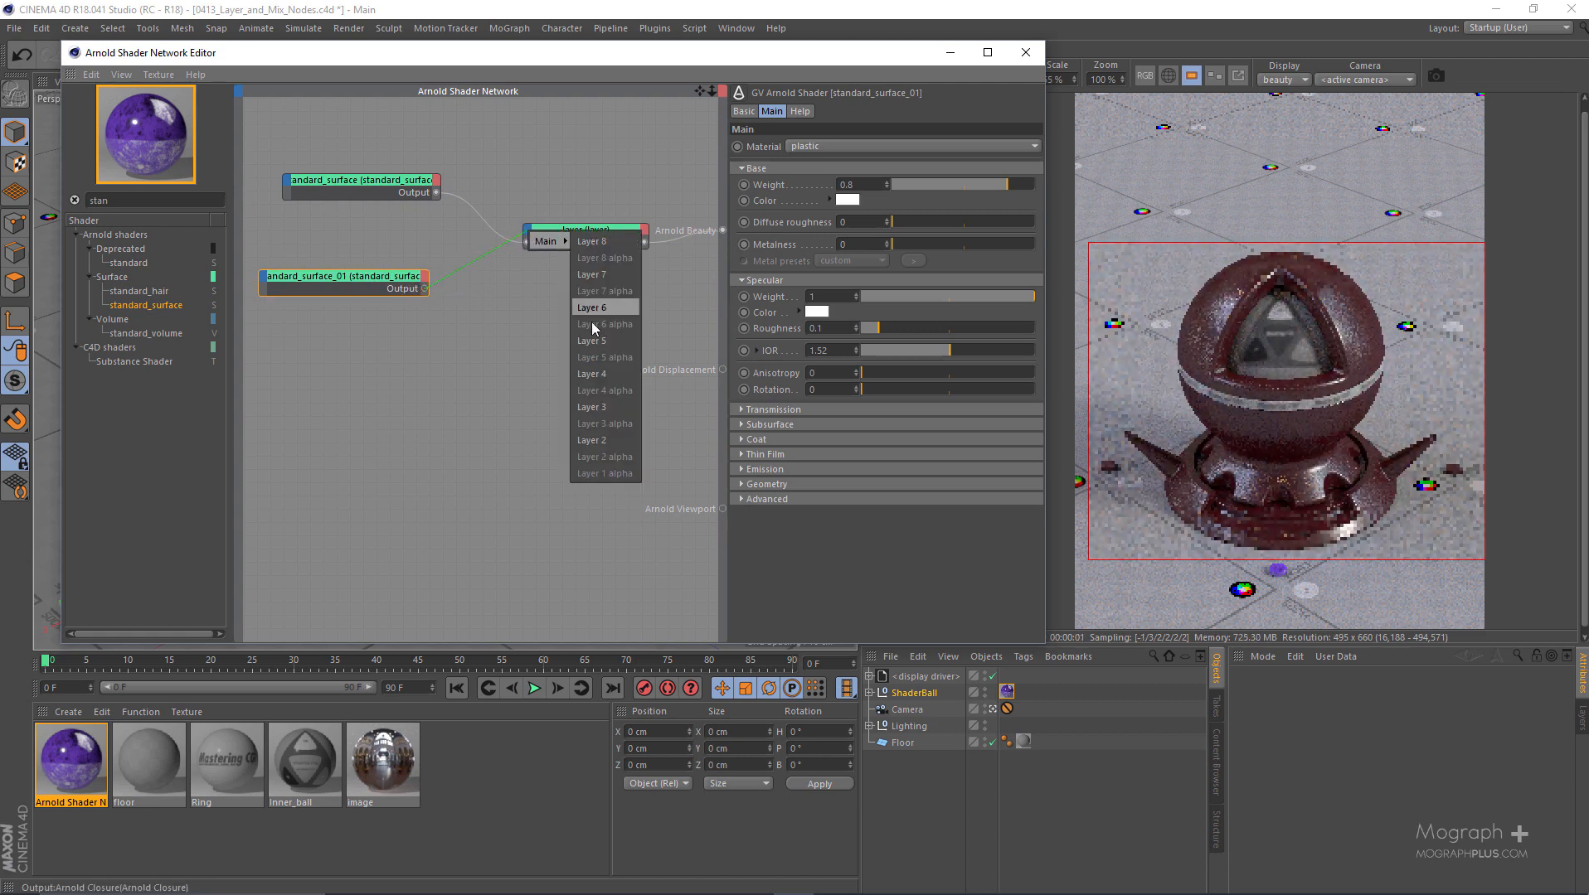
click(602, 436)
click(580, 229)
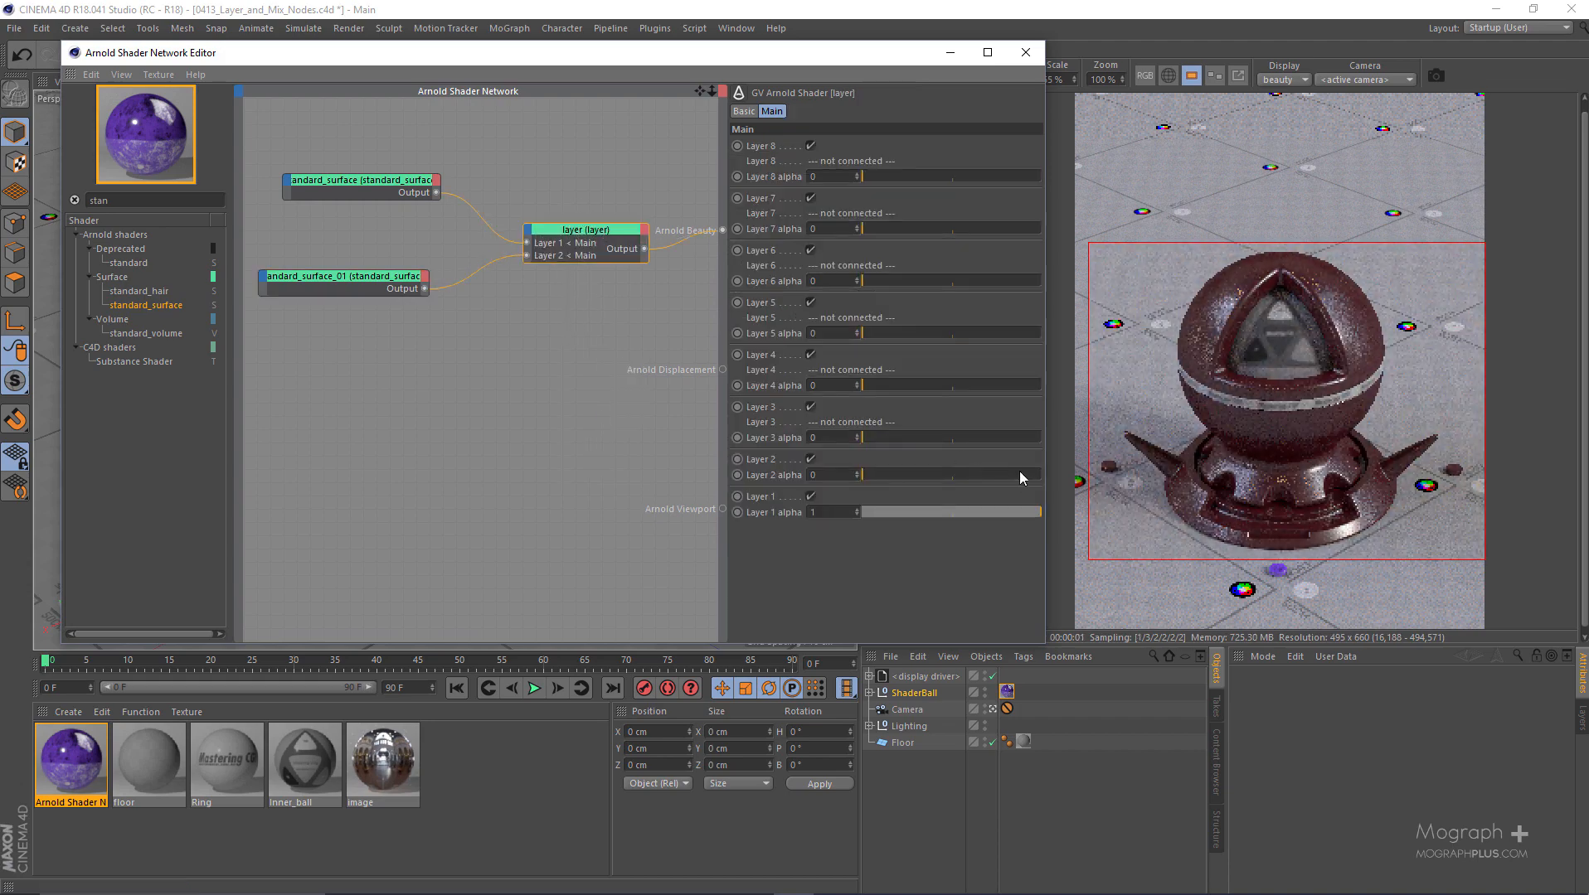
drag(1017, 469, 1046, 472)
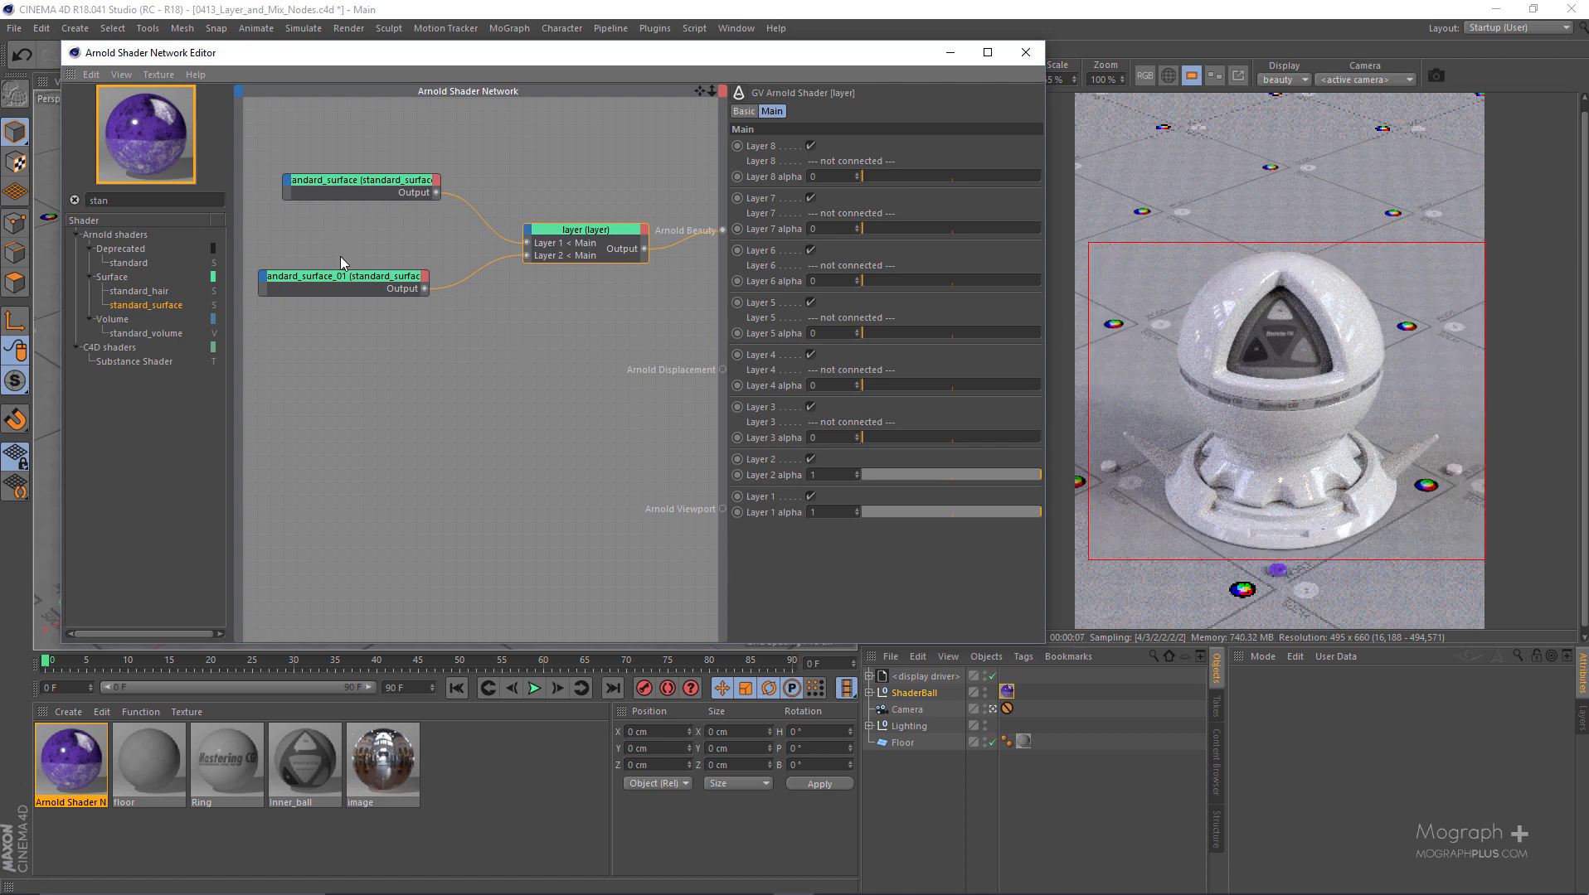
drag(359, 218, 360, 217)
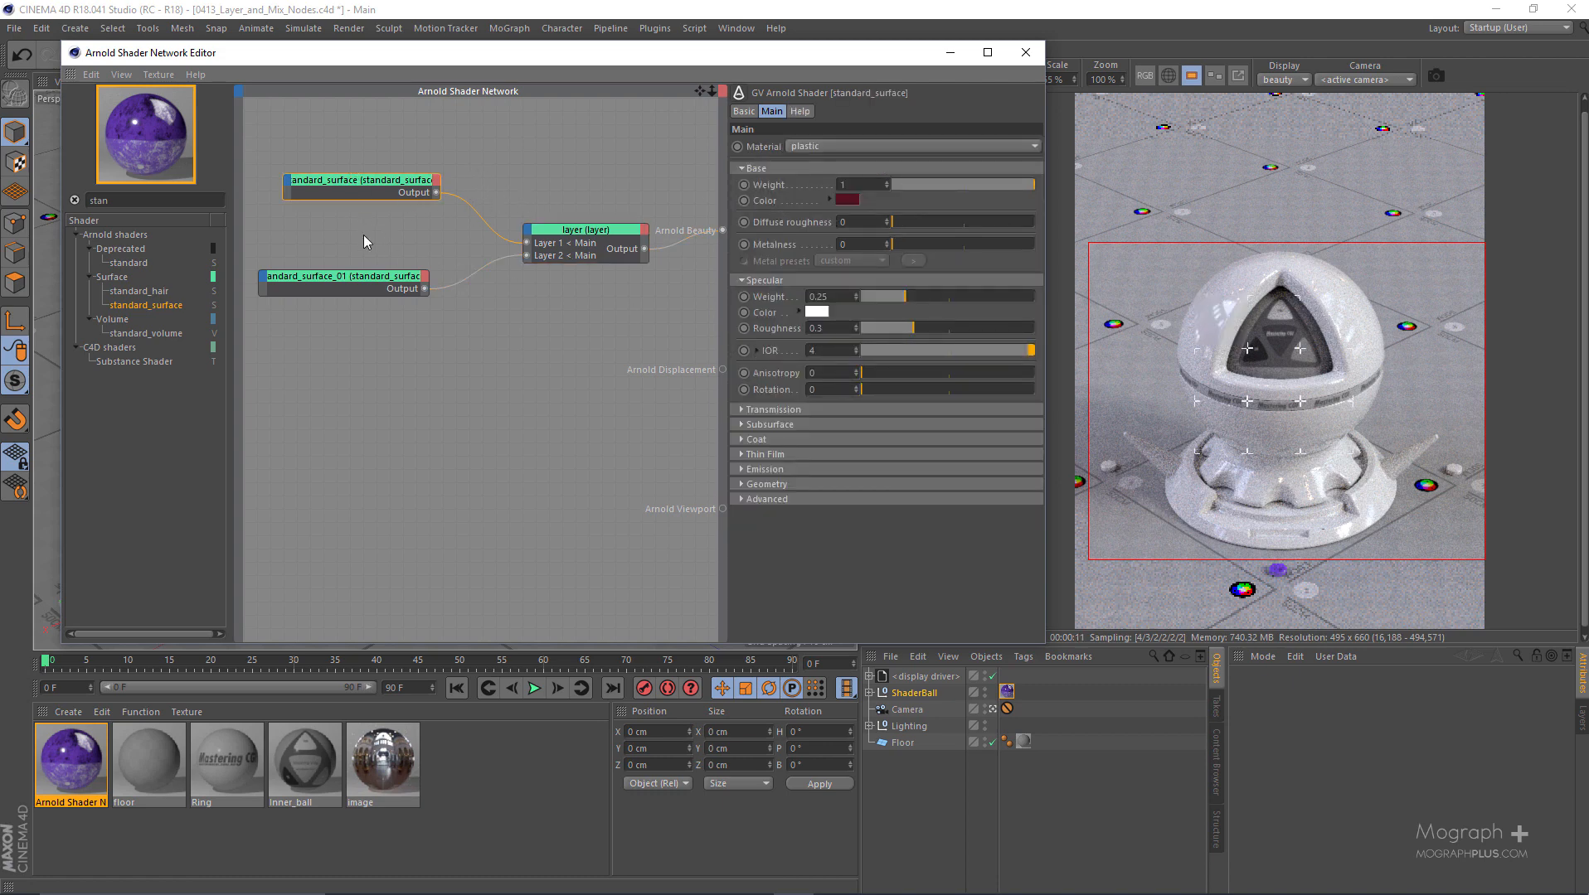
click(299, 275)
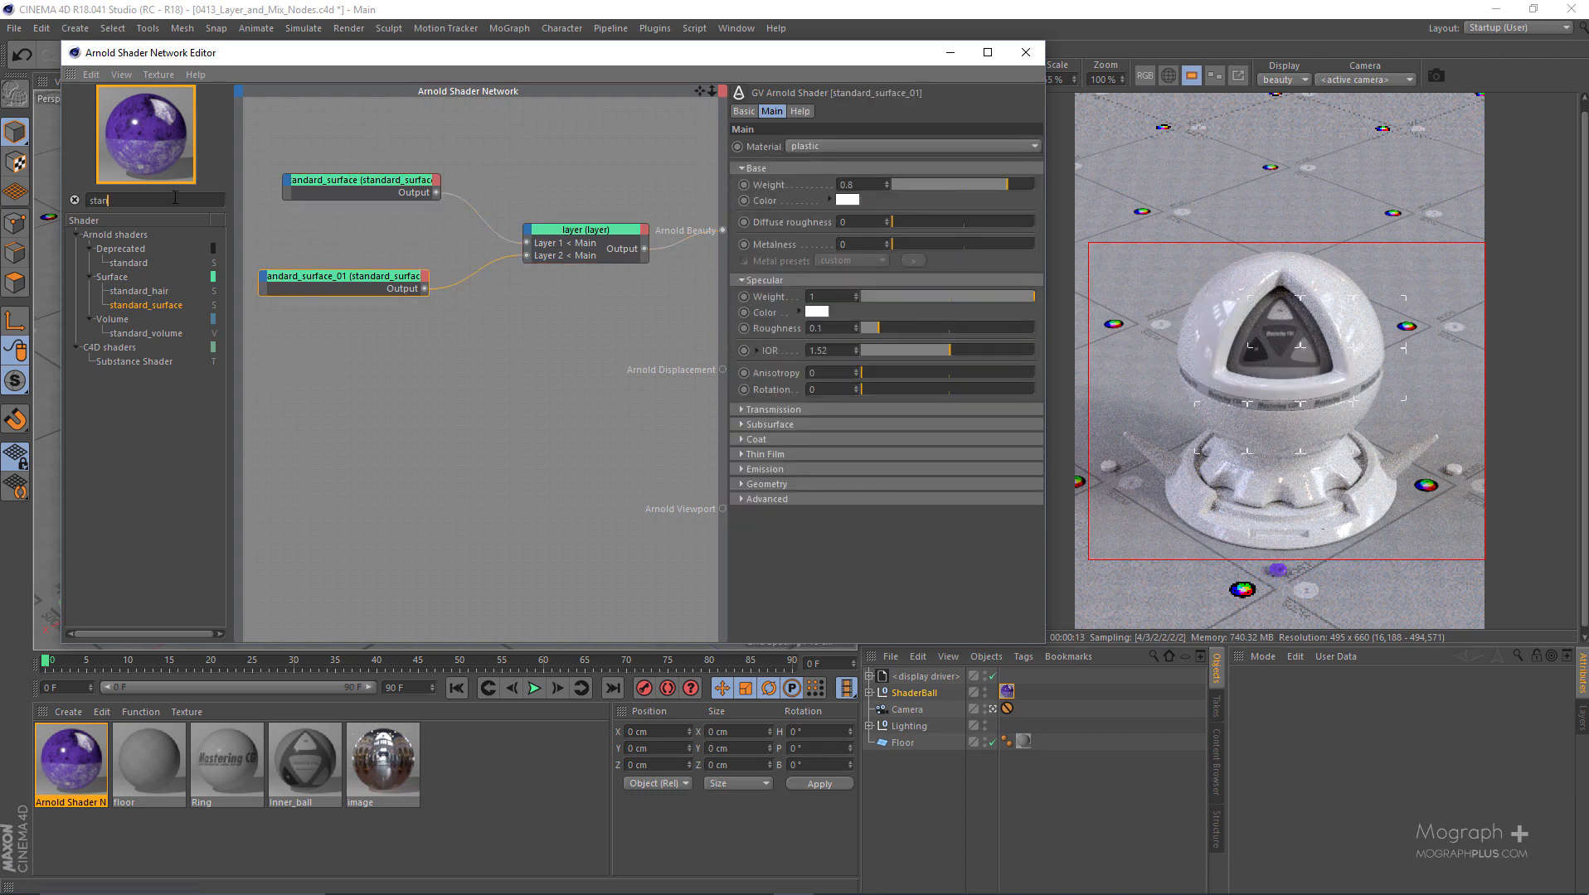
- Add an image node to the shader network and load BW23.png as its texture
text(image)
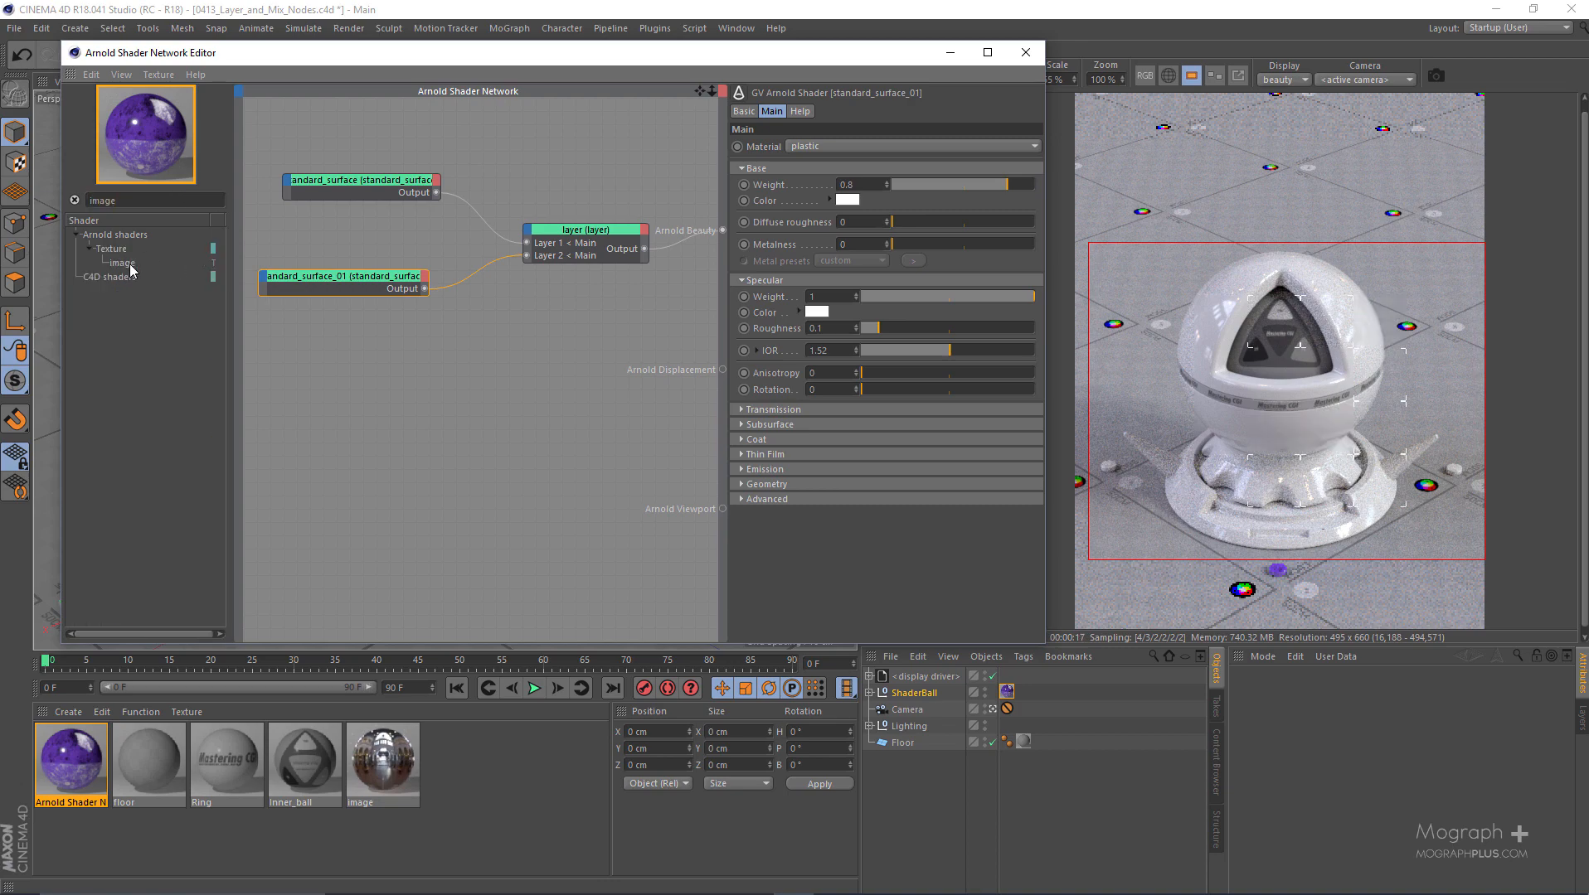
drag(130, 266, 449, 379)
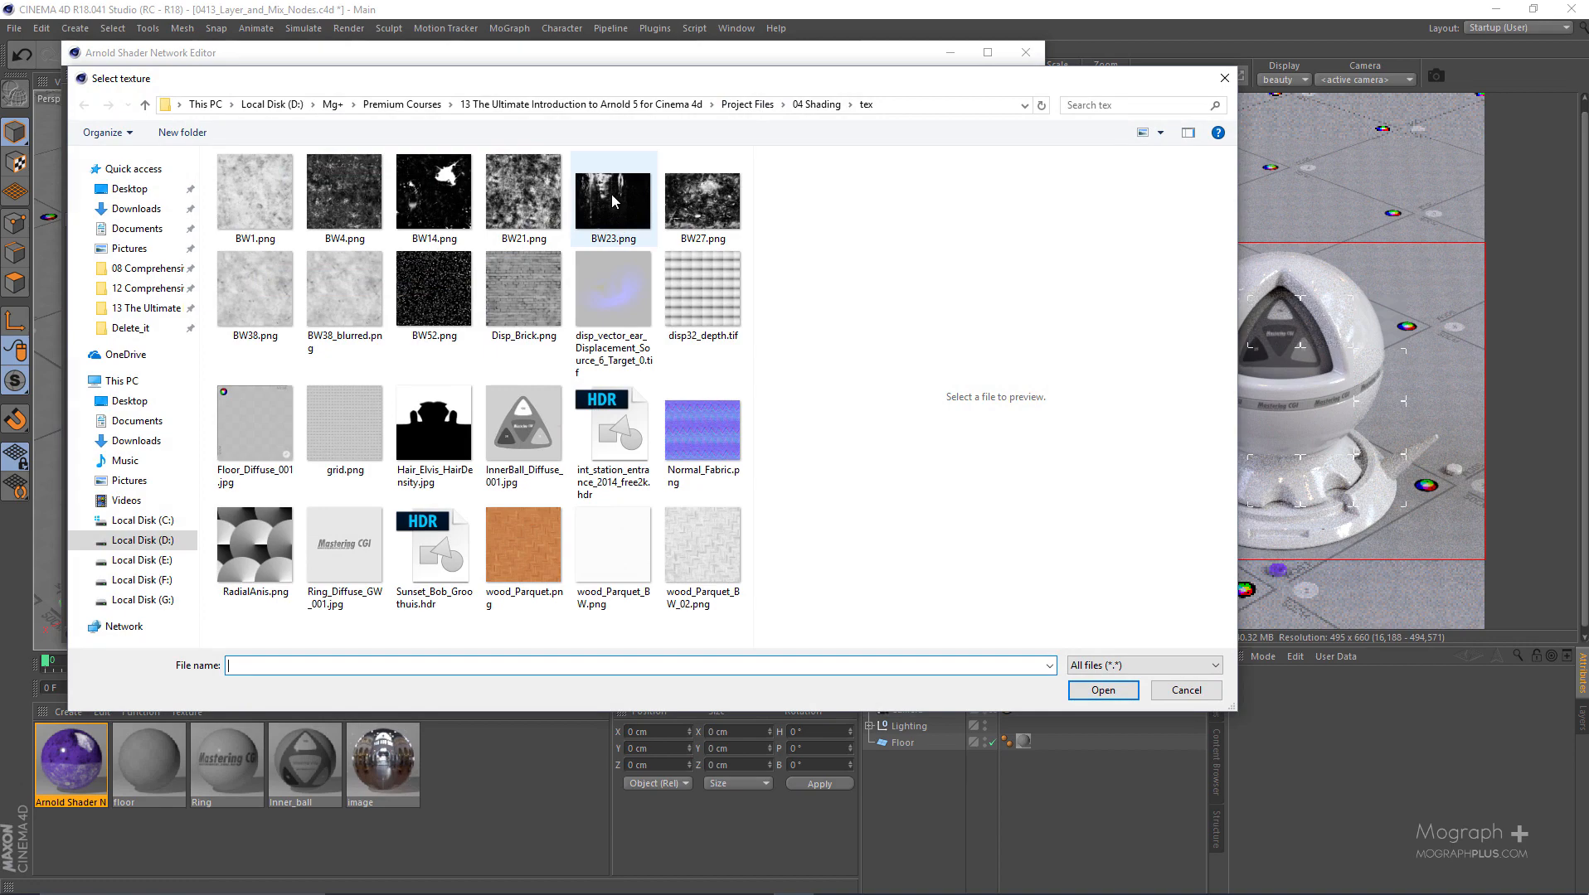
click(616, 223)
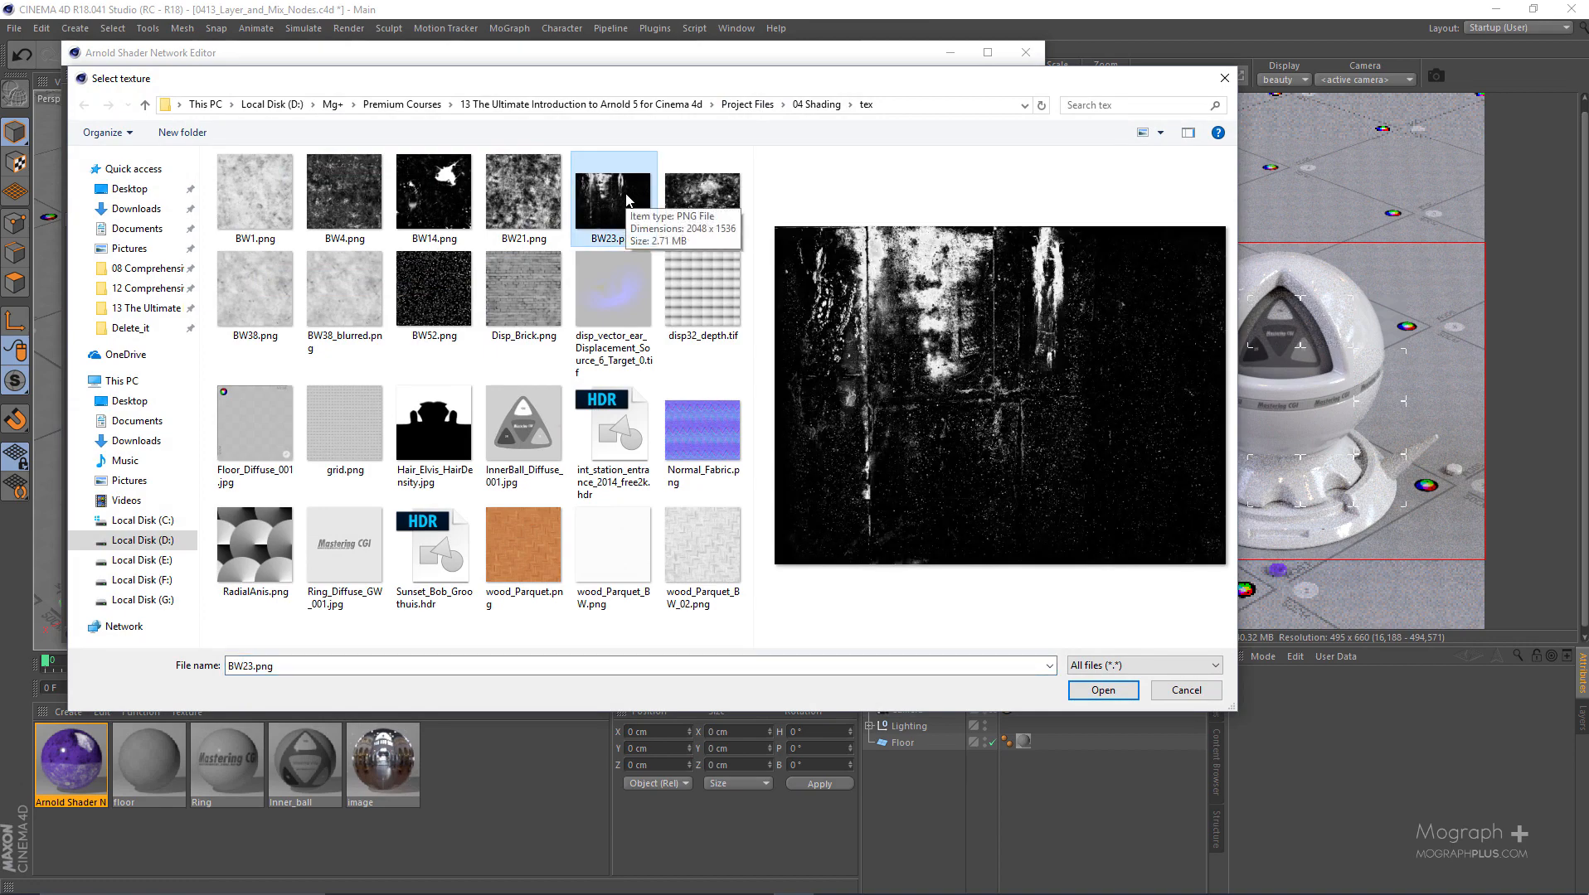
double_click(627, 200)
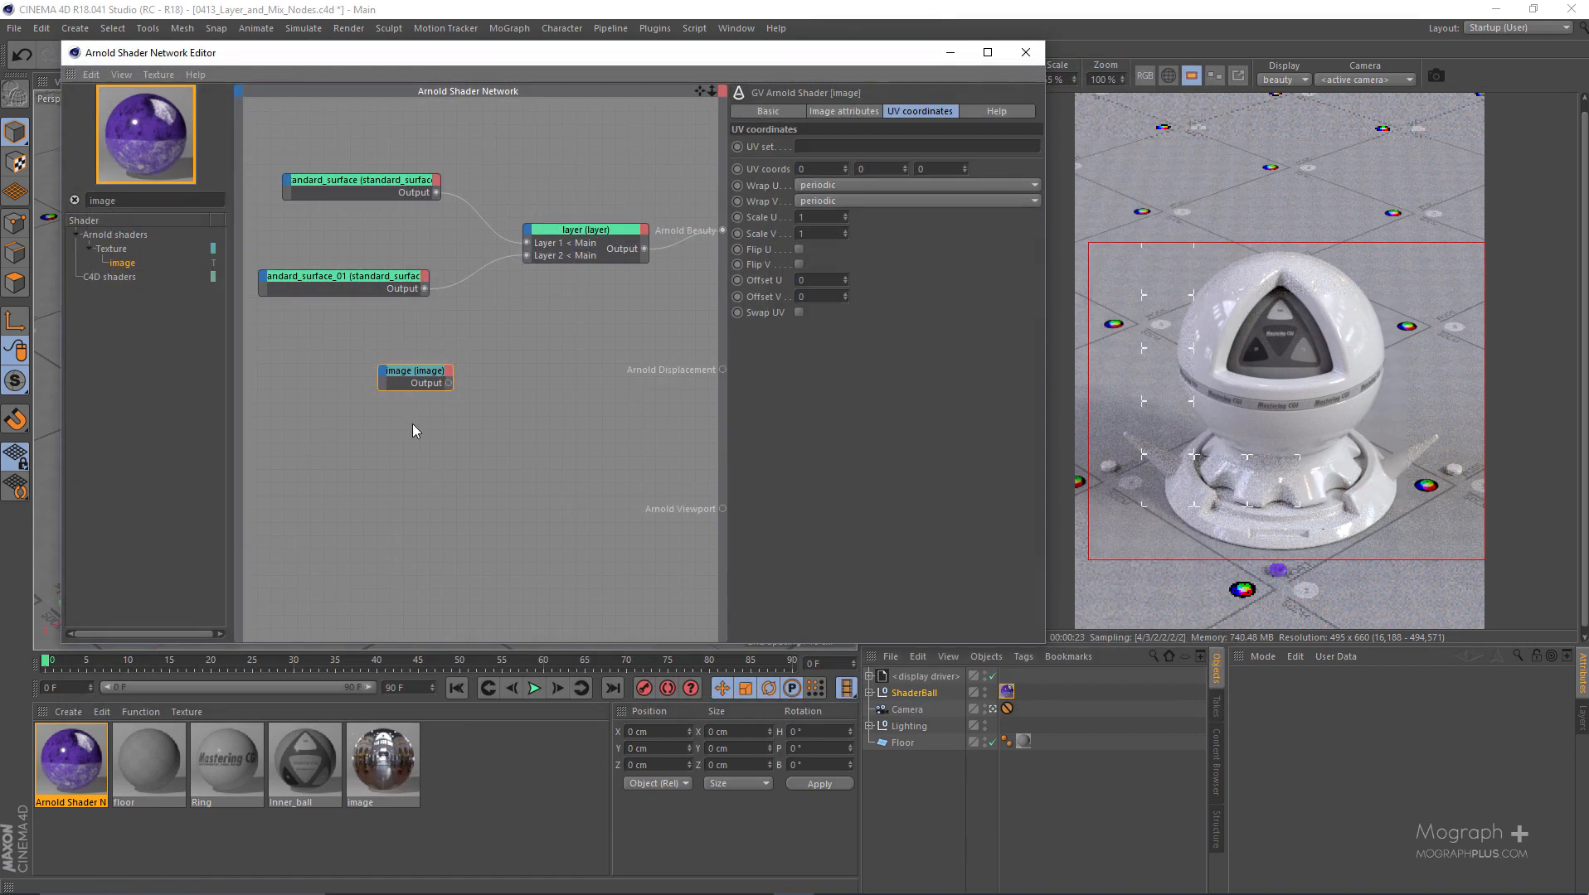
- Connect the image node to Arnold Beauty and set its U and V scale to 2, offset U to 0.09 and offset V to 0.13
key(alt+w)
key(b)
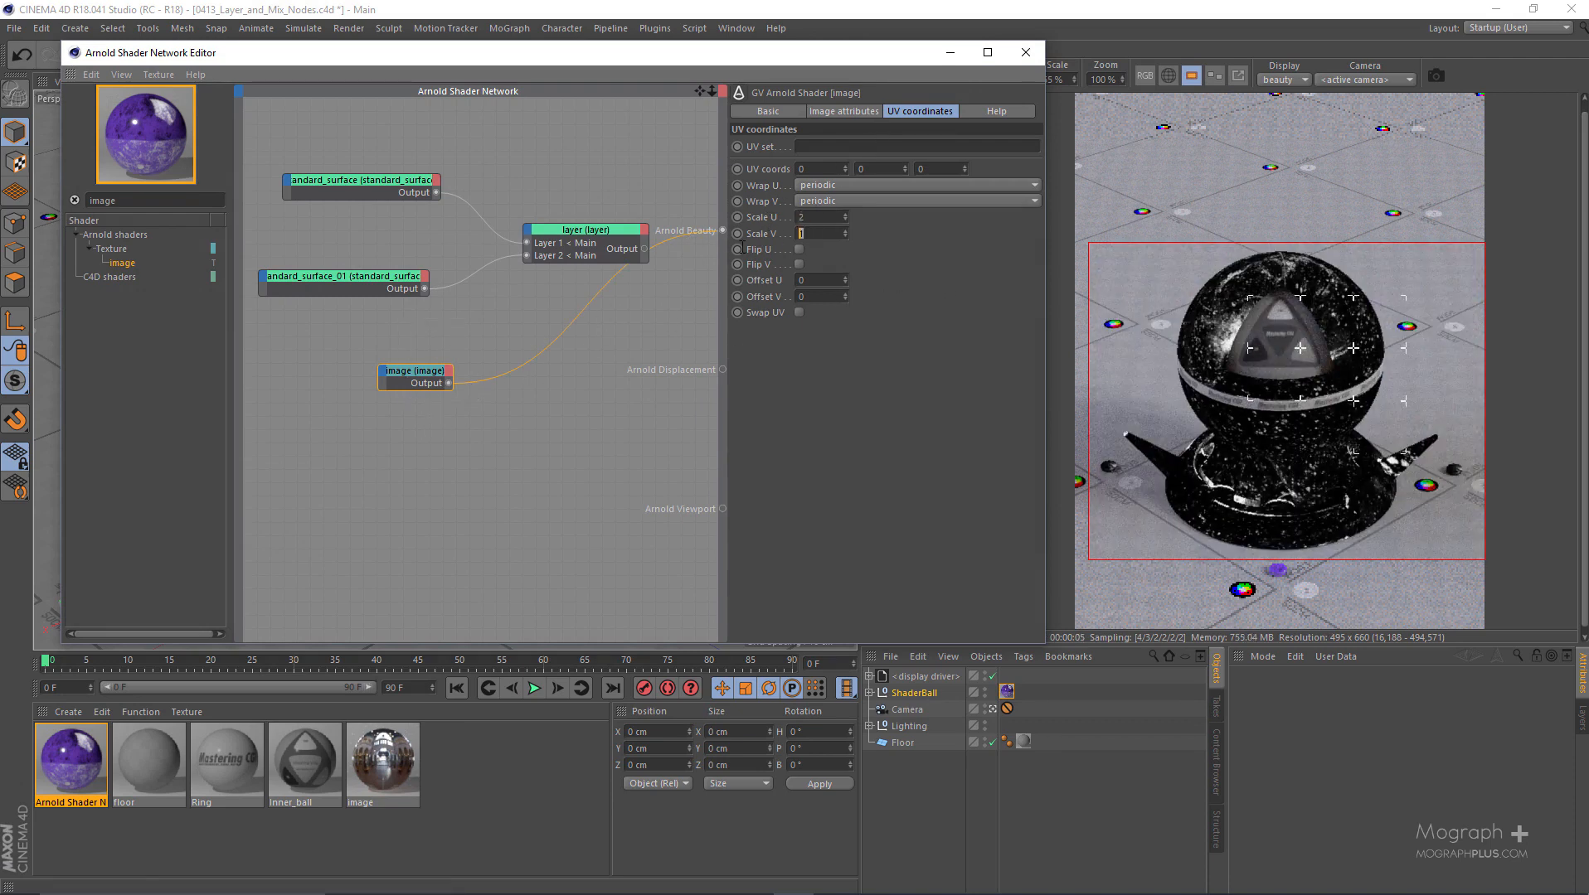
text(2)
key(Return)
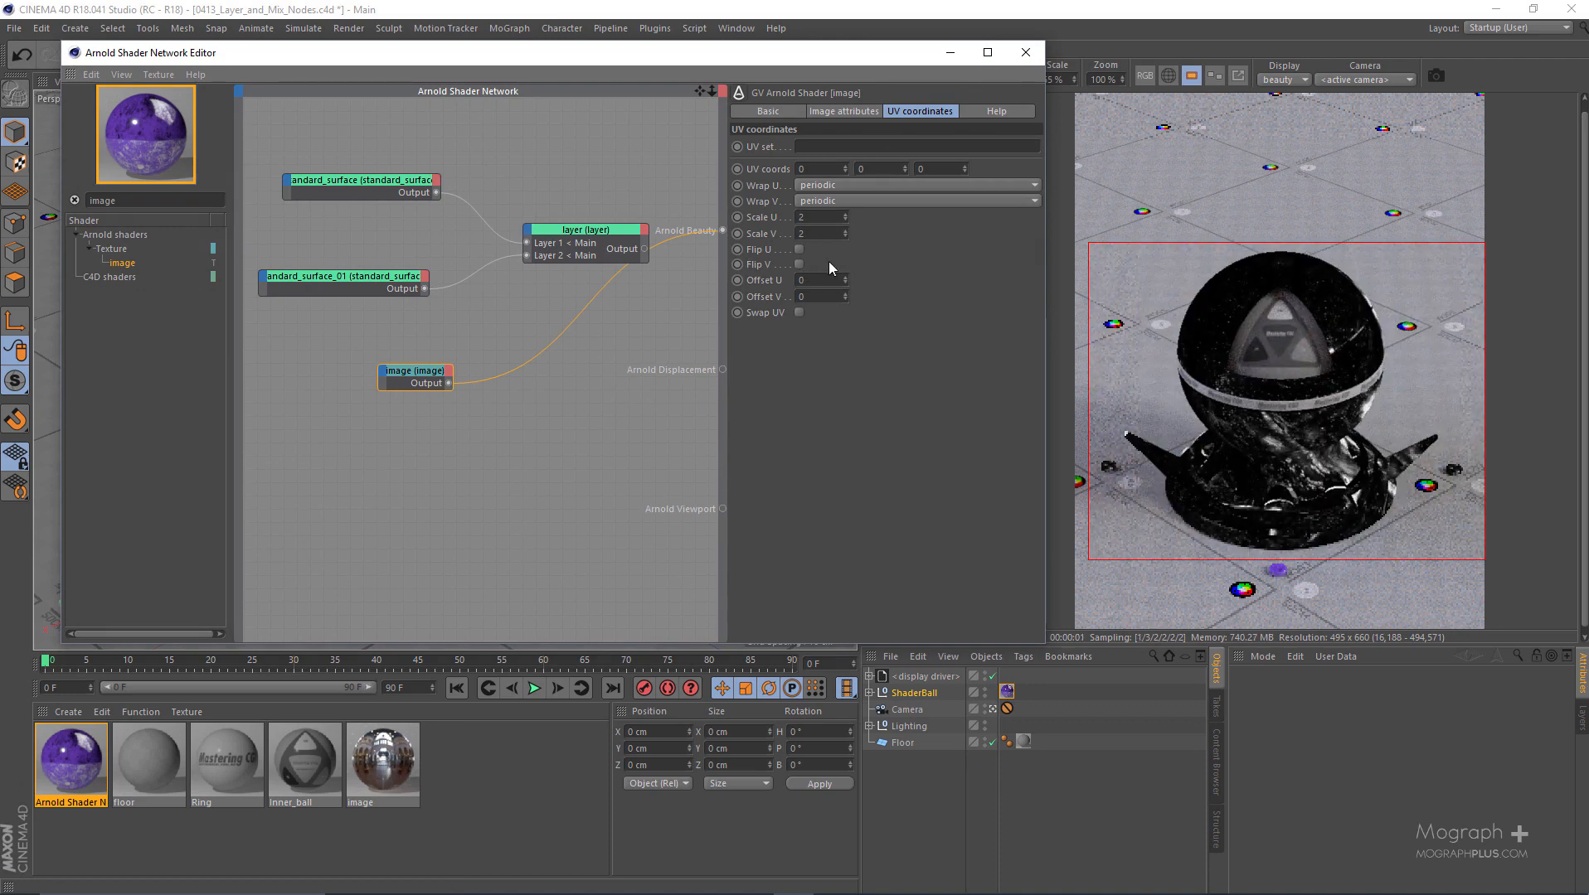
drag(845, 282, 844, 275)
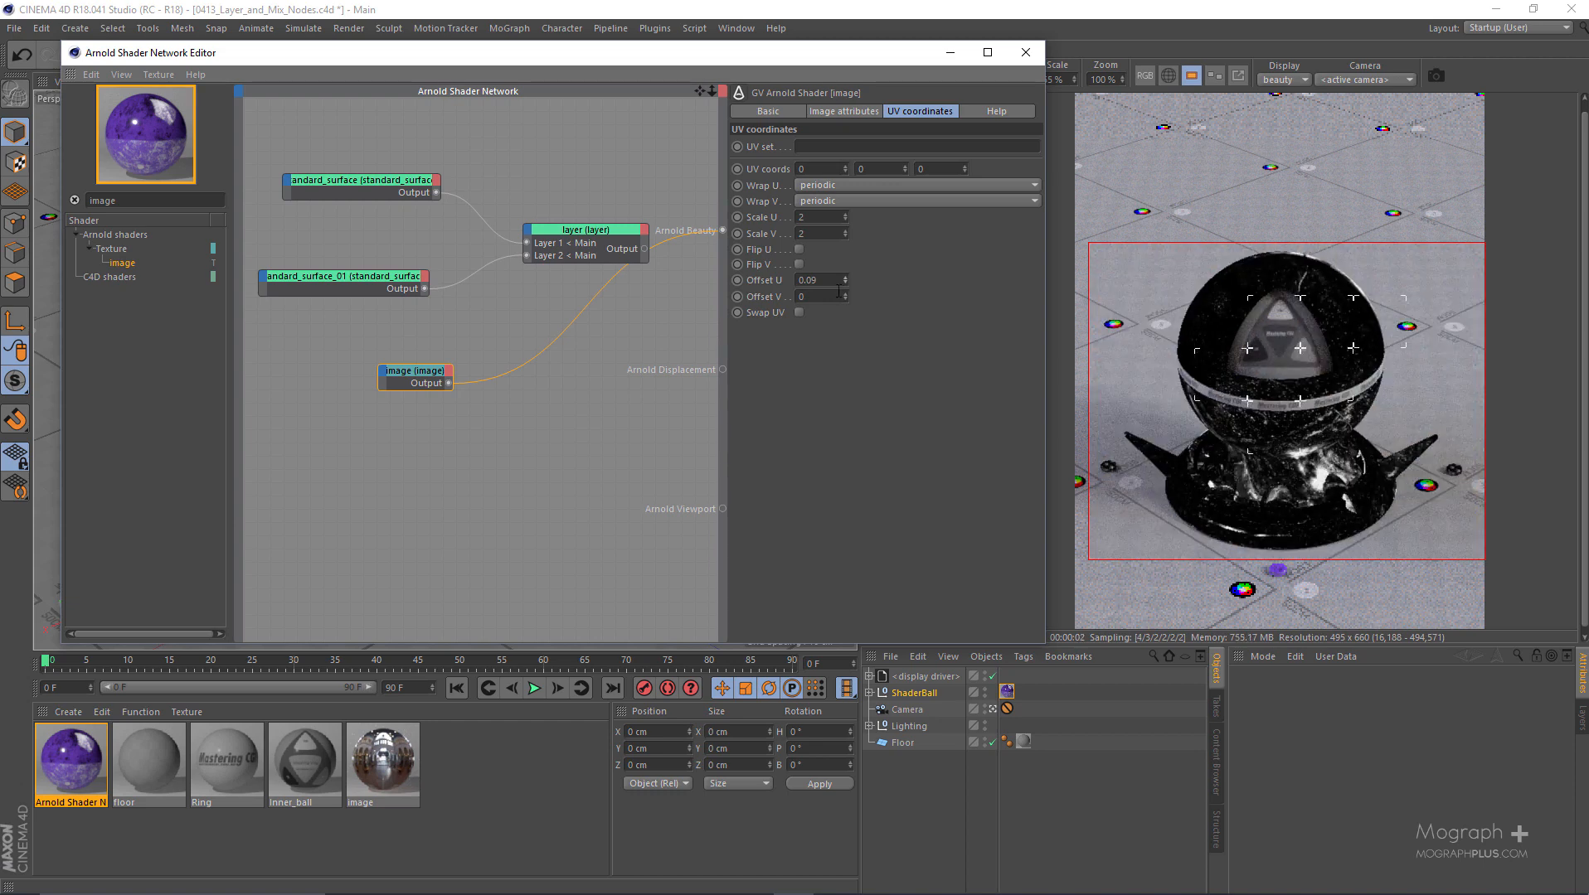
drag(845, 297, 845, 288)
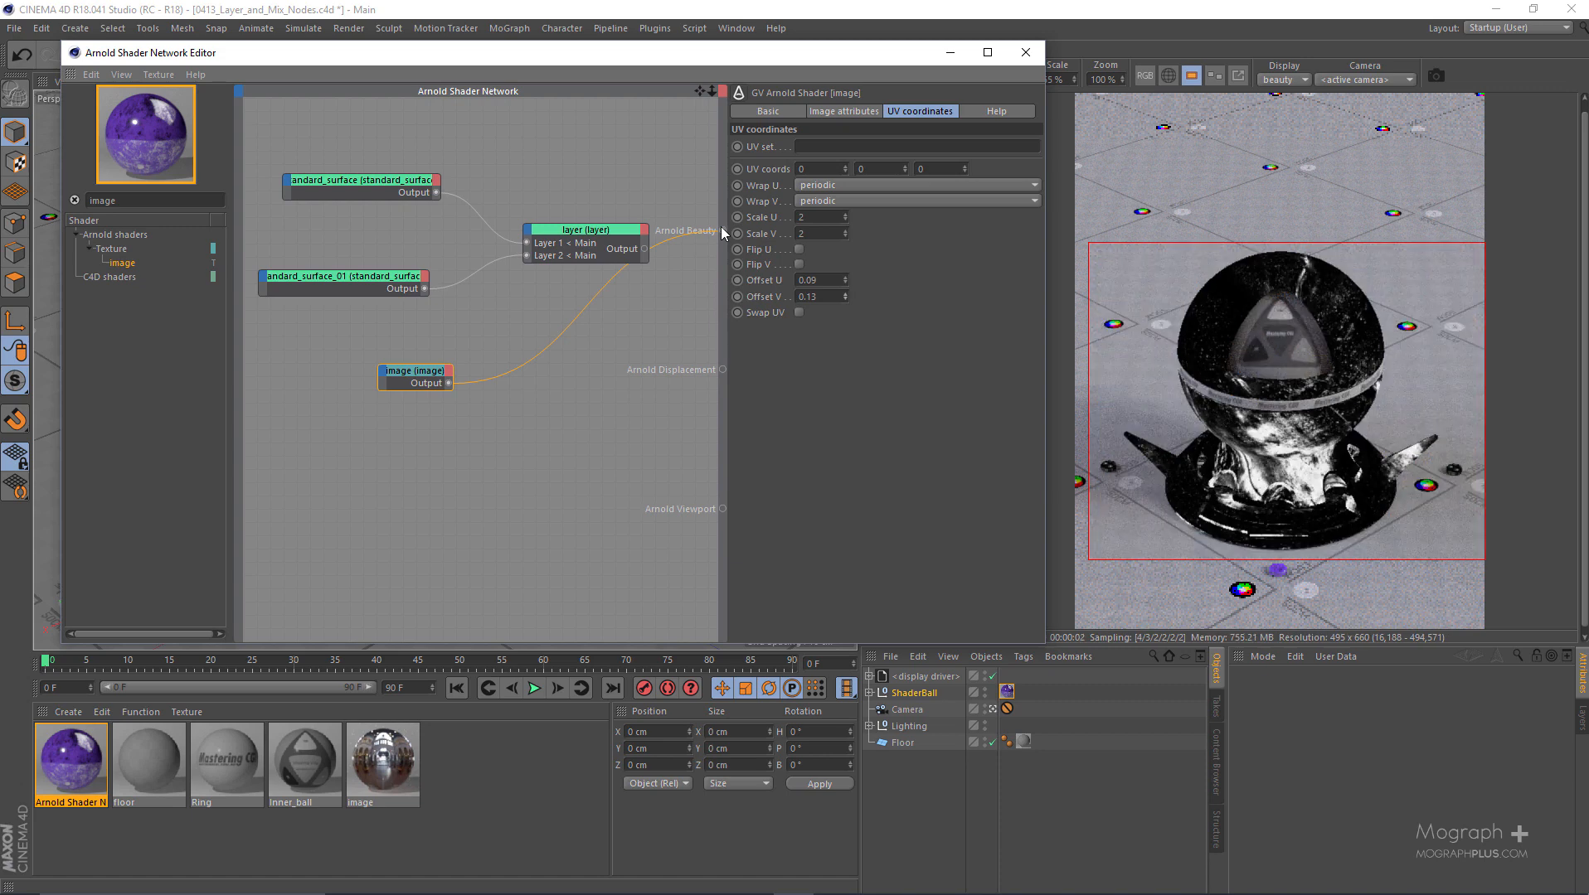
- Connect the image node to Layer 2 alpha of the layer node and reconnect the layer node to Arnold Beauty
drag(414, 370, 529, 243)
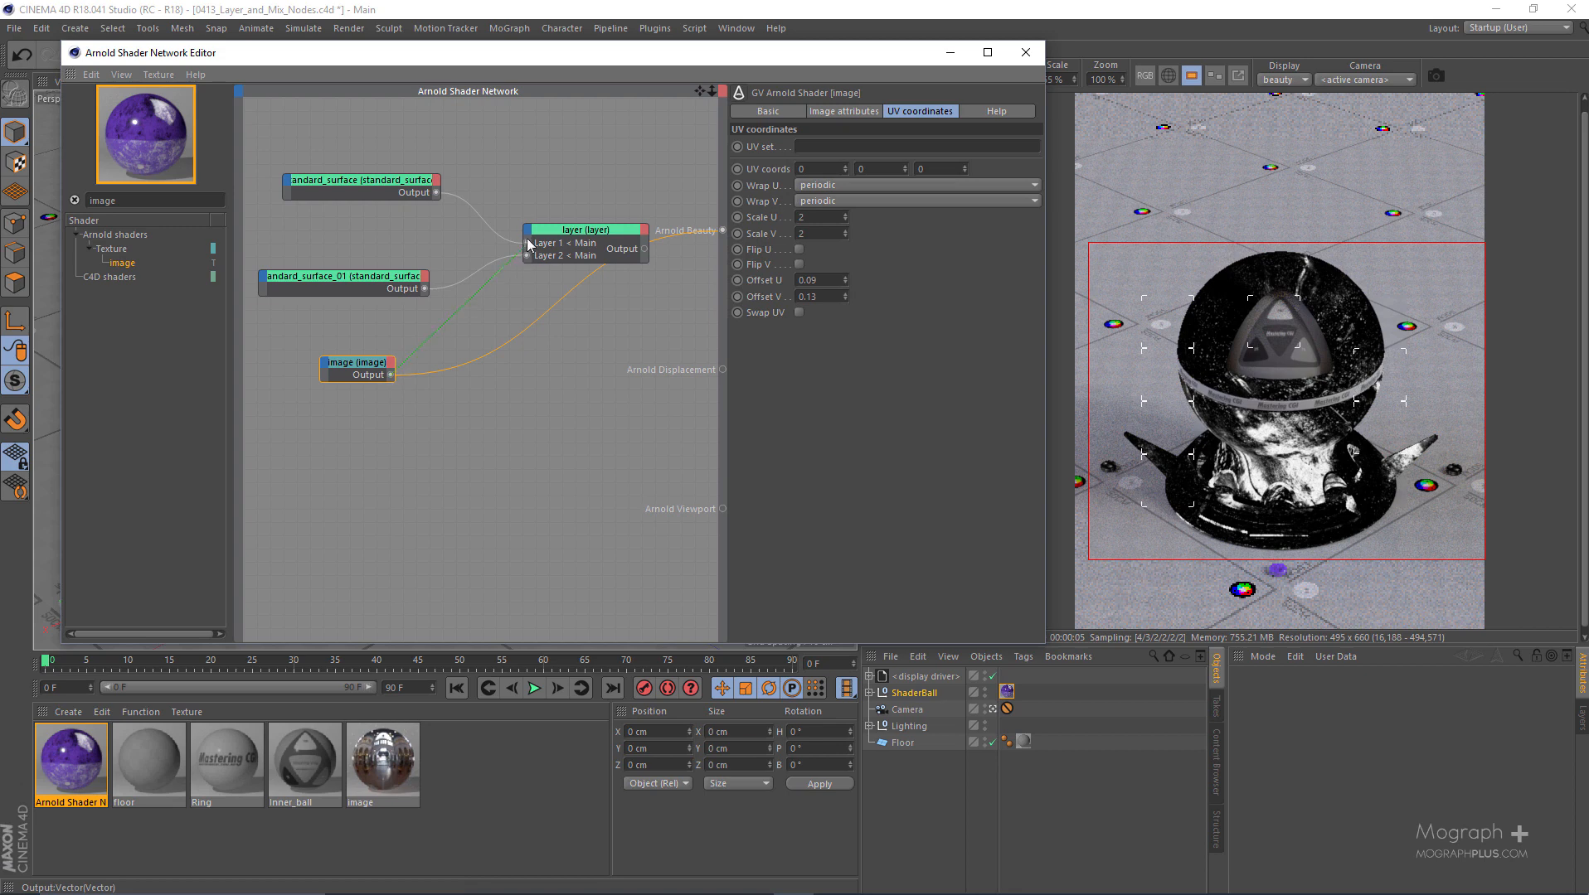
click(528, 235)
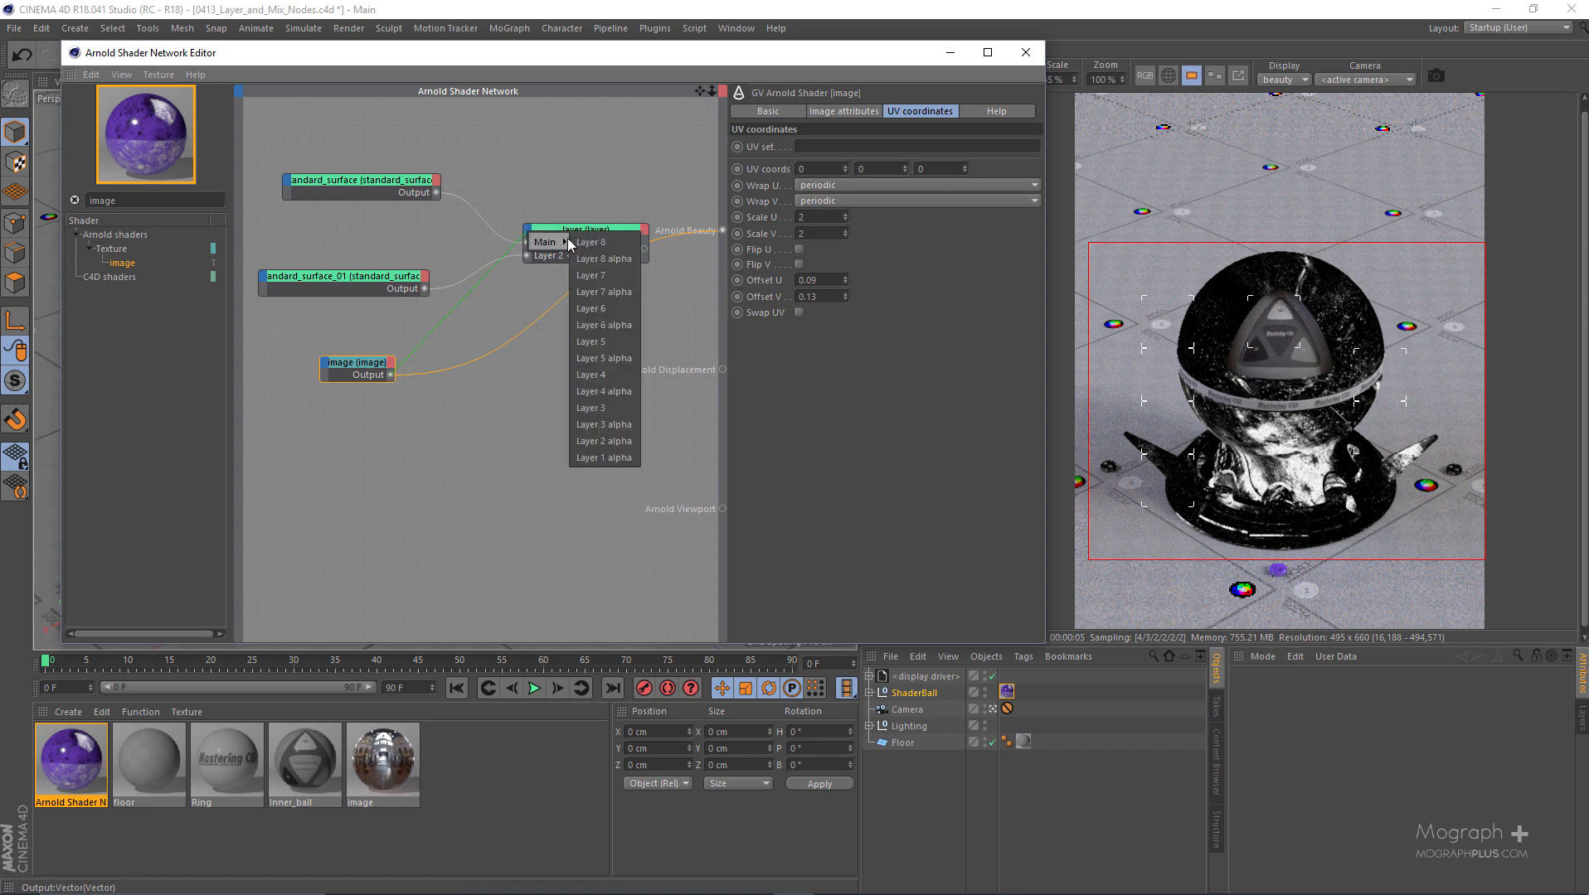
click(613, 446)
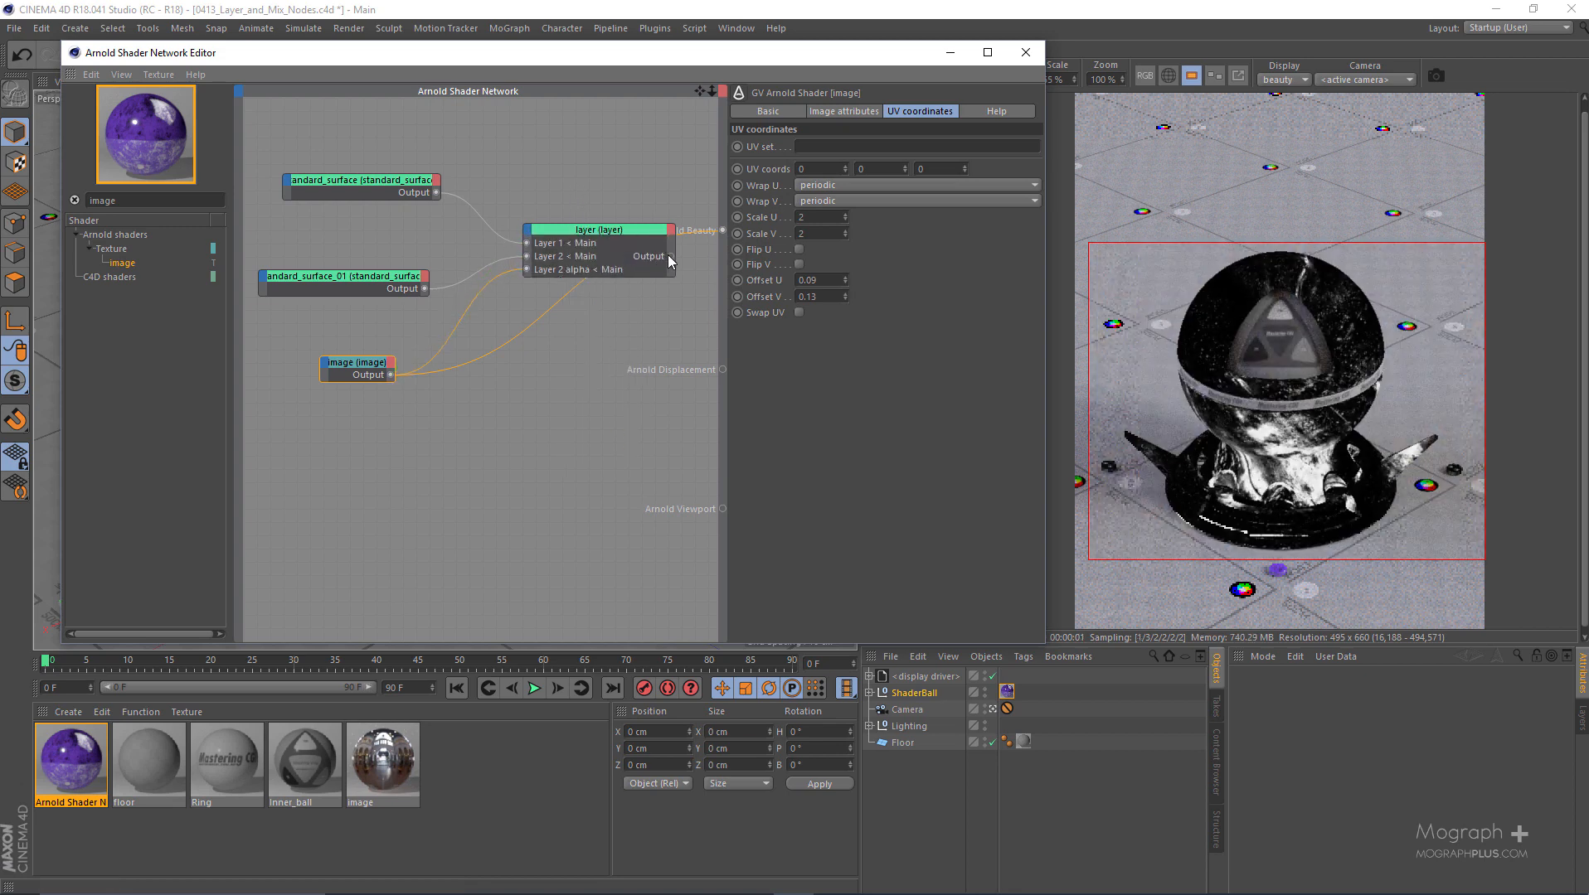
drag(724, 229, 723, 230)
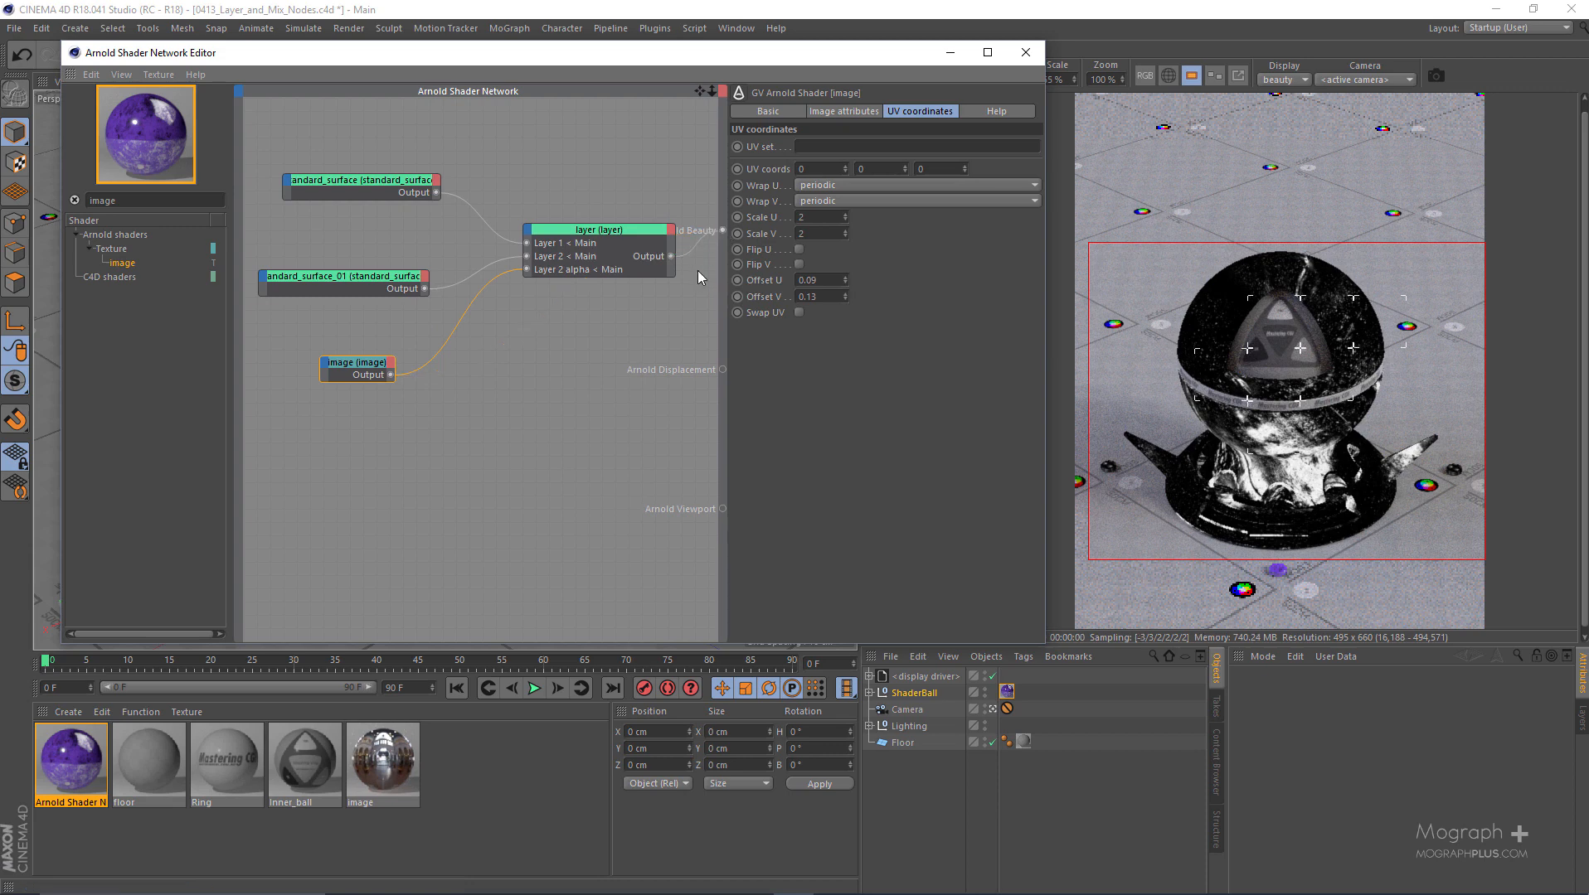
click(1412, 329)
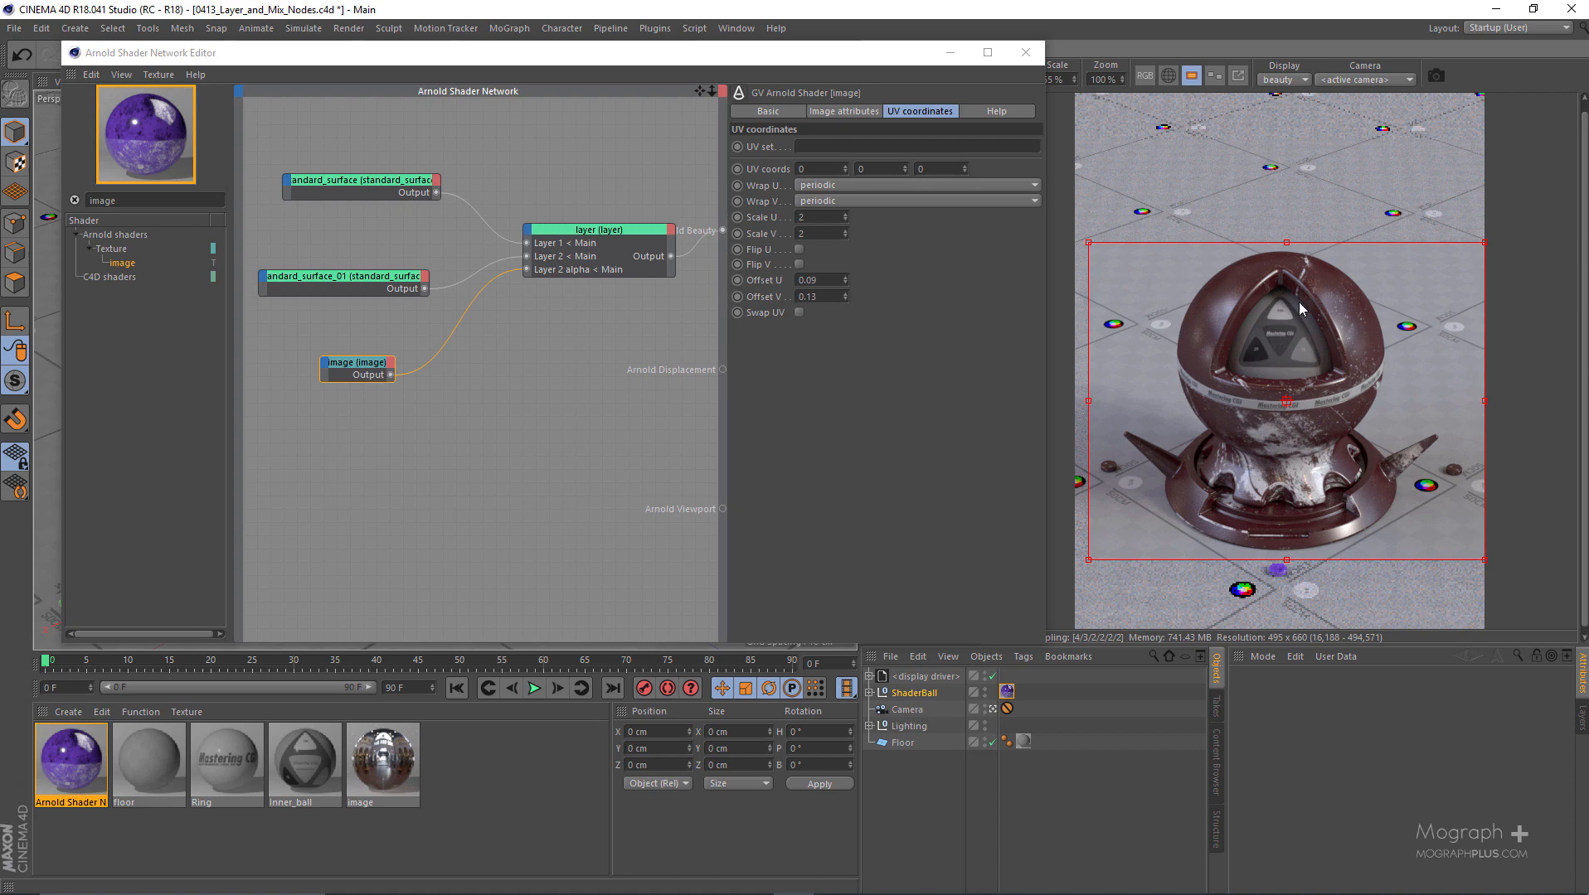
mouse_move(620, 54)
mouse_down()
mouse_move(684, 53)
mouse_move(613, 56)
mouse_move(631, 60)
mouse_up()
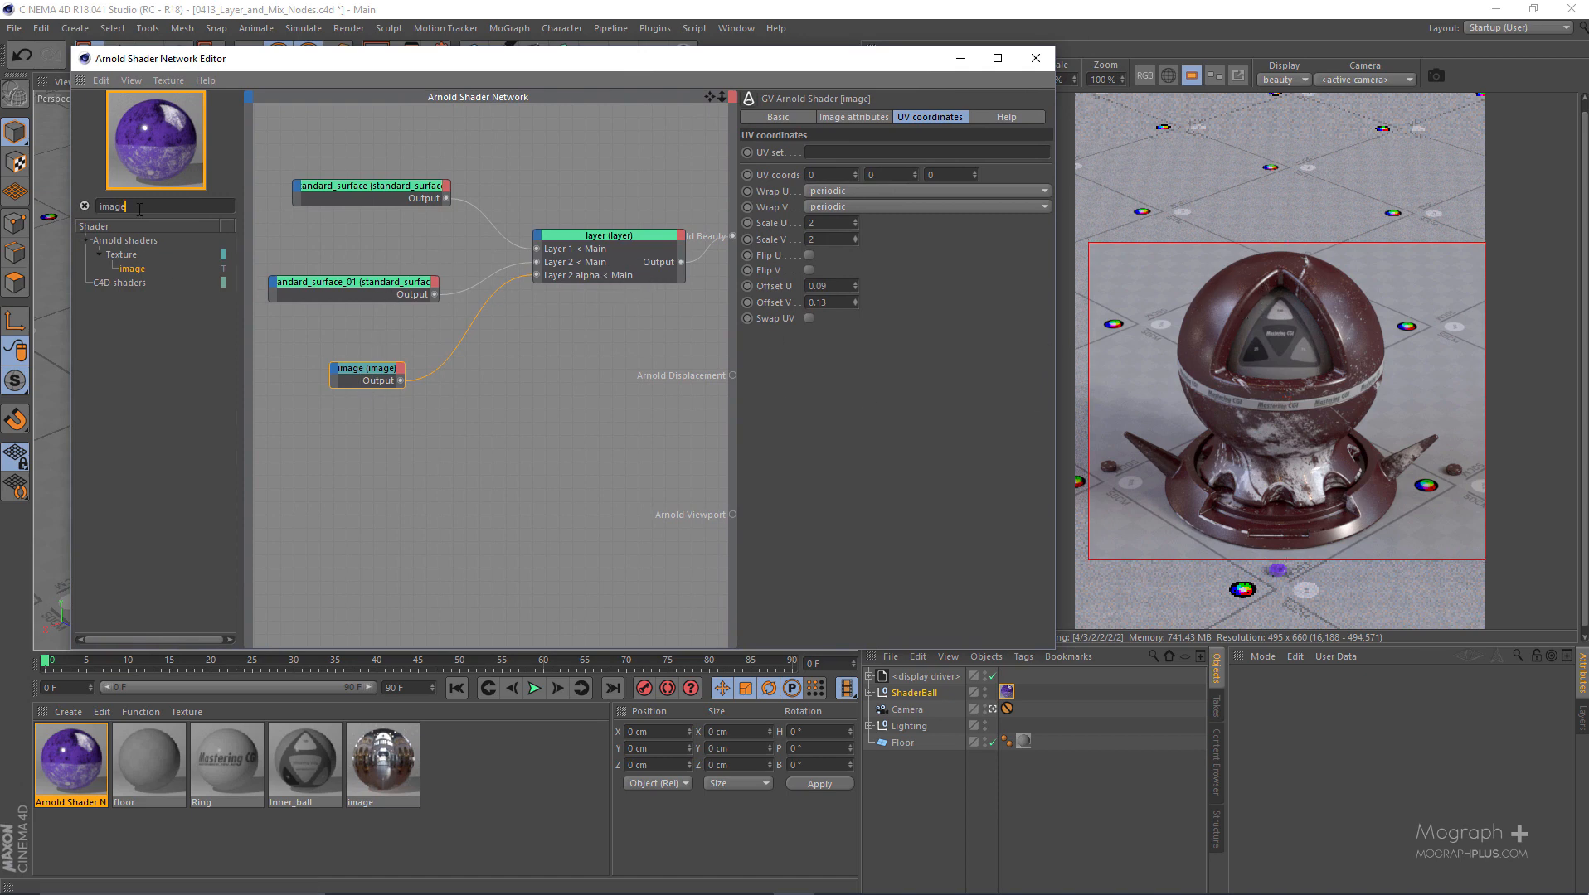
- Add a second image node with the BW14.png texture and arrange it below the first image node
drag(142, 263, 365, 429)
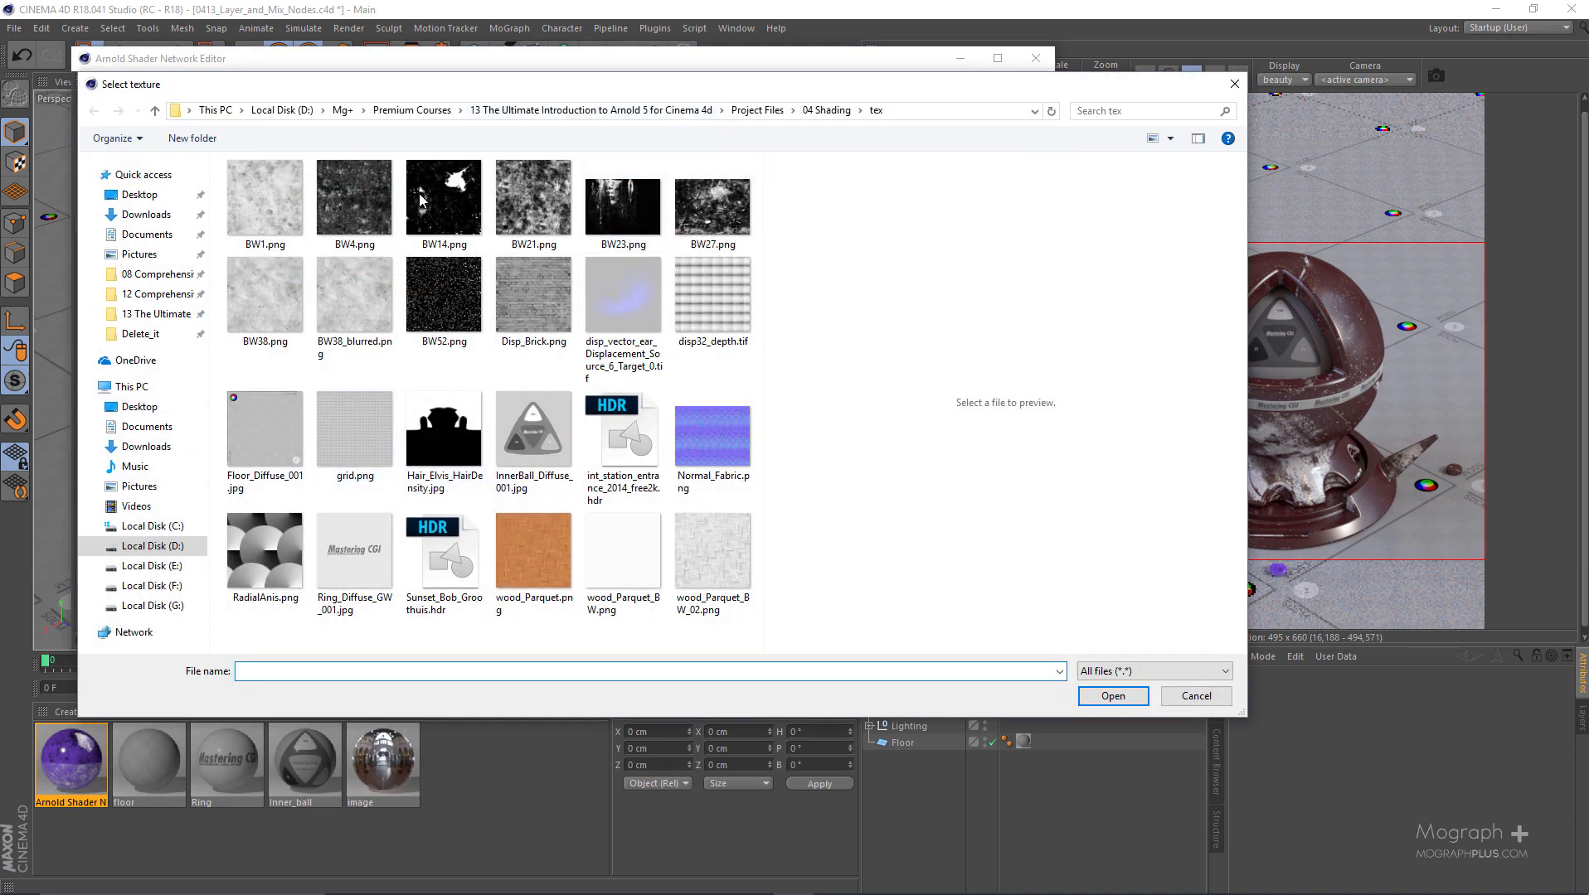
click(420, 199)
double_click(450, 209)
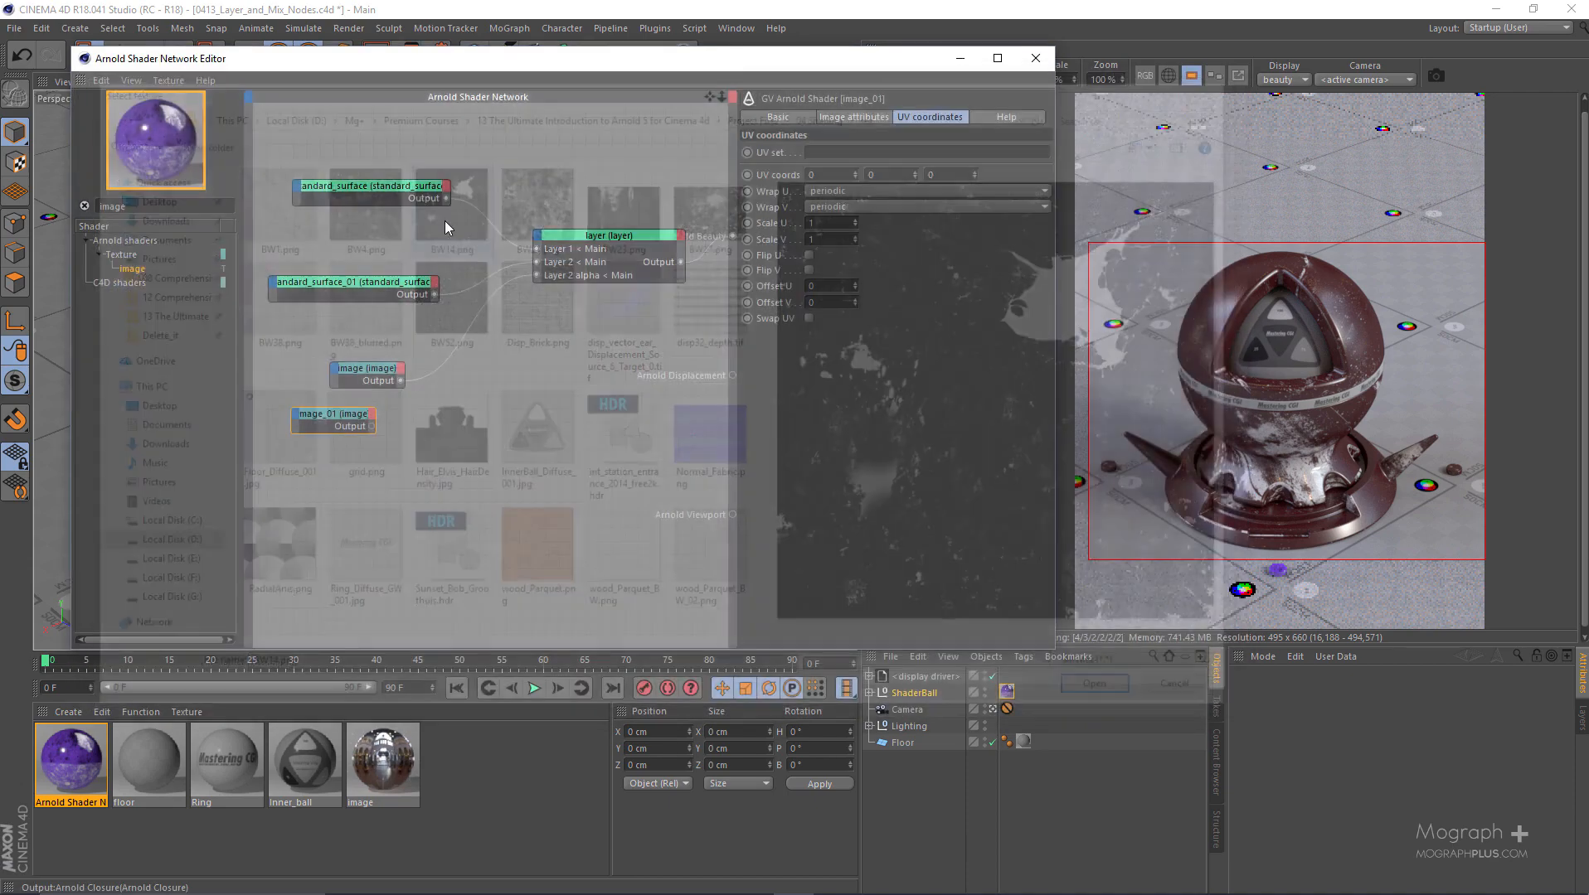
drag(365, 373, 315, 414)
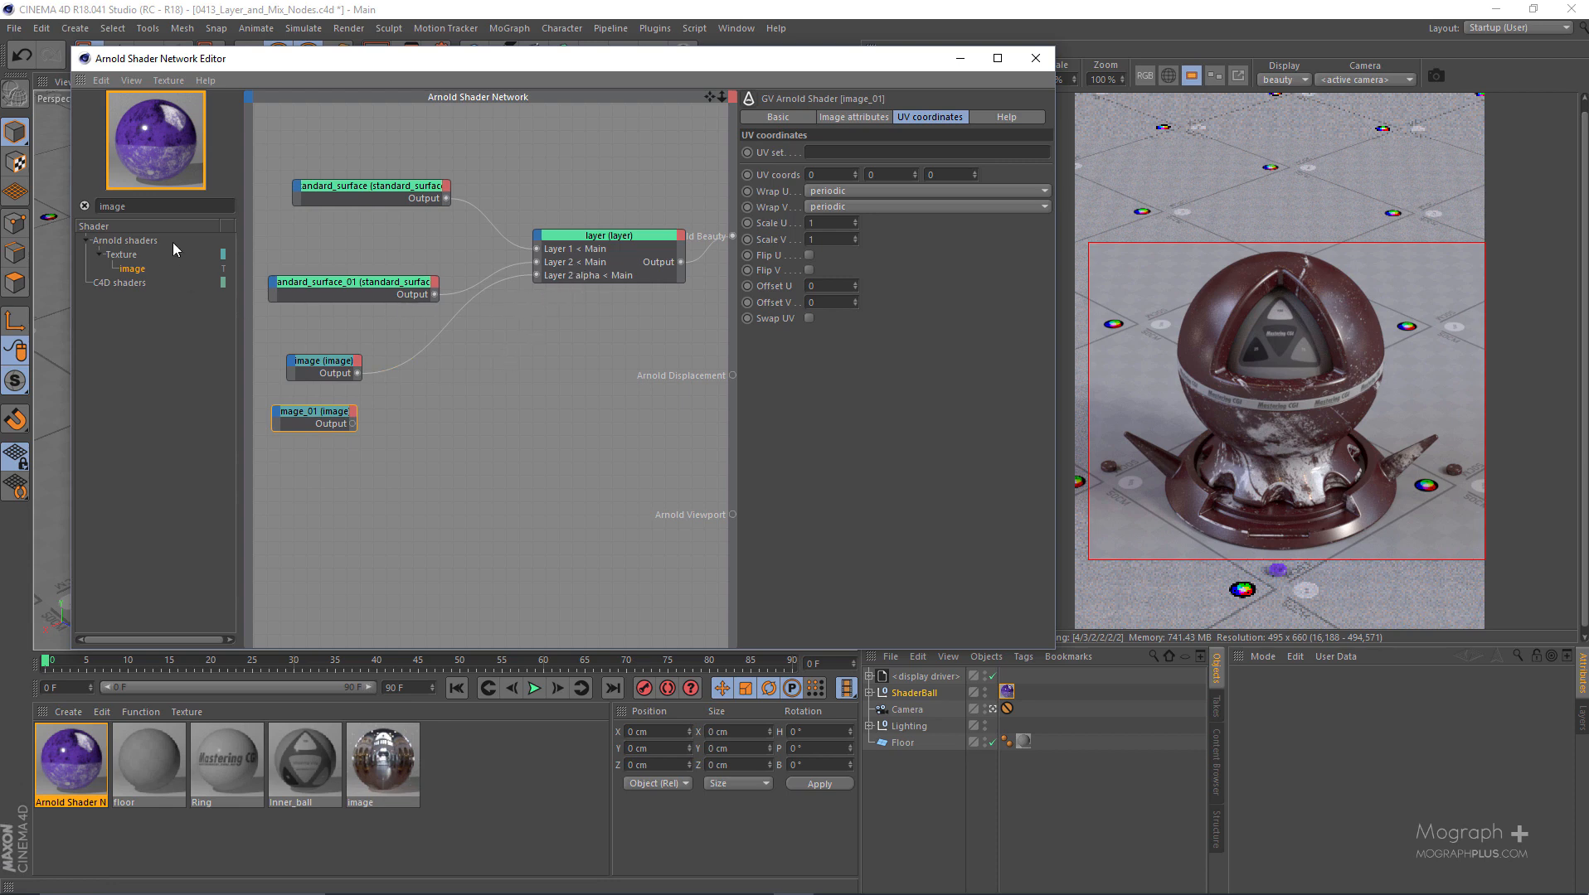
- Add a layer_color node and connect the first image node to its Layer 1 input
double_click(175, 207)
text(layer)
drag(143, 297, 500, 402)
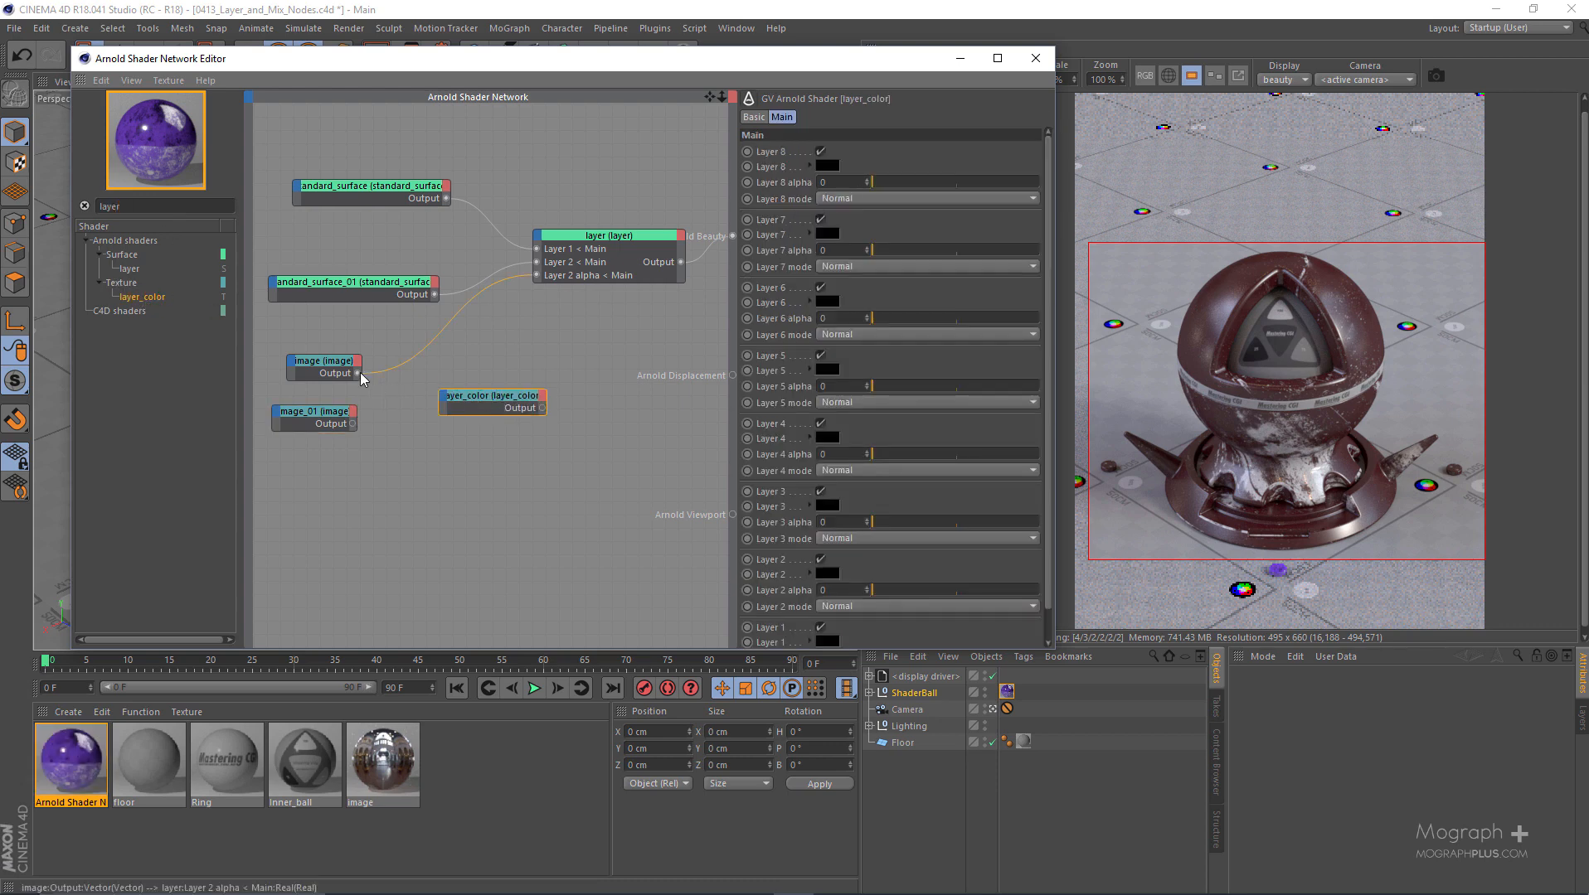
drag(357, 374, 531, 641)
- Connect the second image node to Arnold Beauty and set its U and V scale to 2, offset U to 0.34 and offset V to -0.13
drag(321, 412, 345, 460)
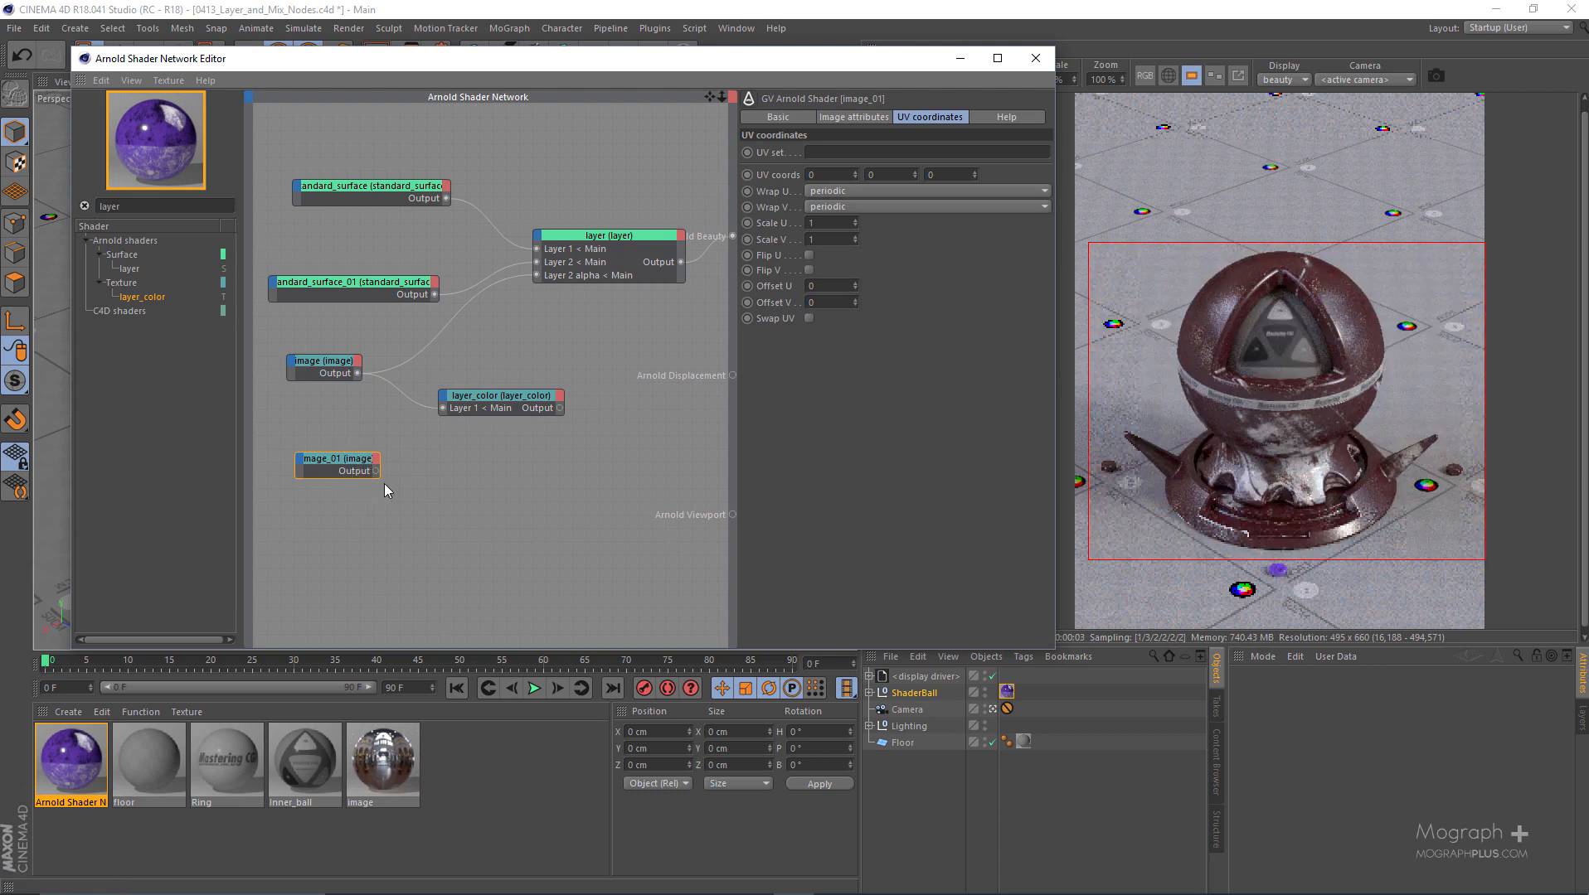
key(alt+w)
key(v)
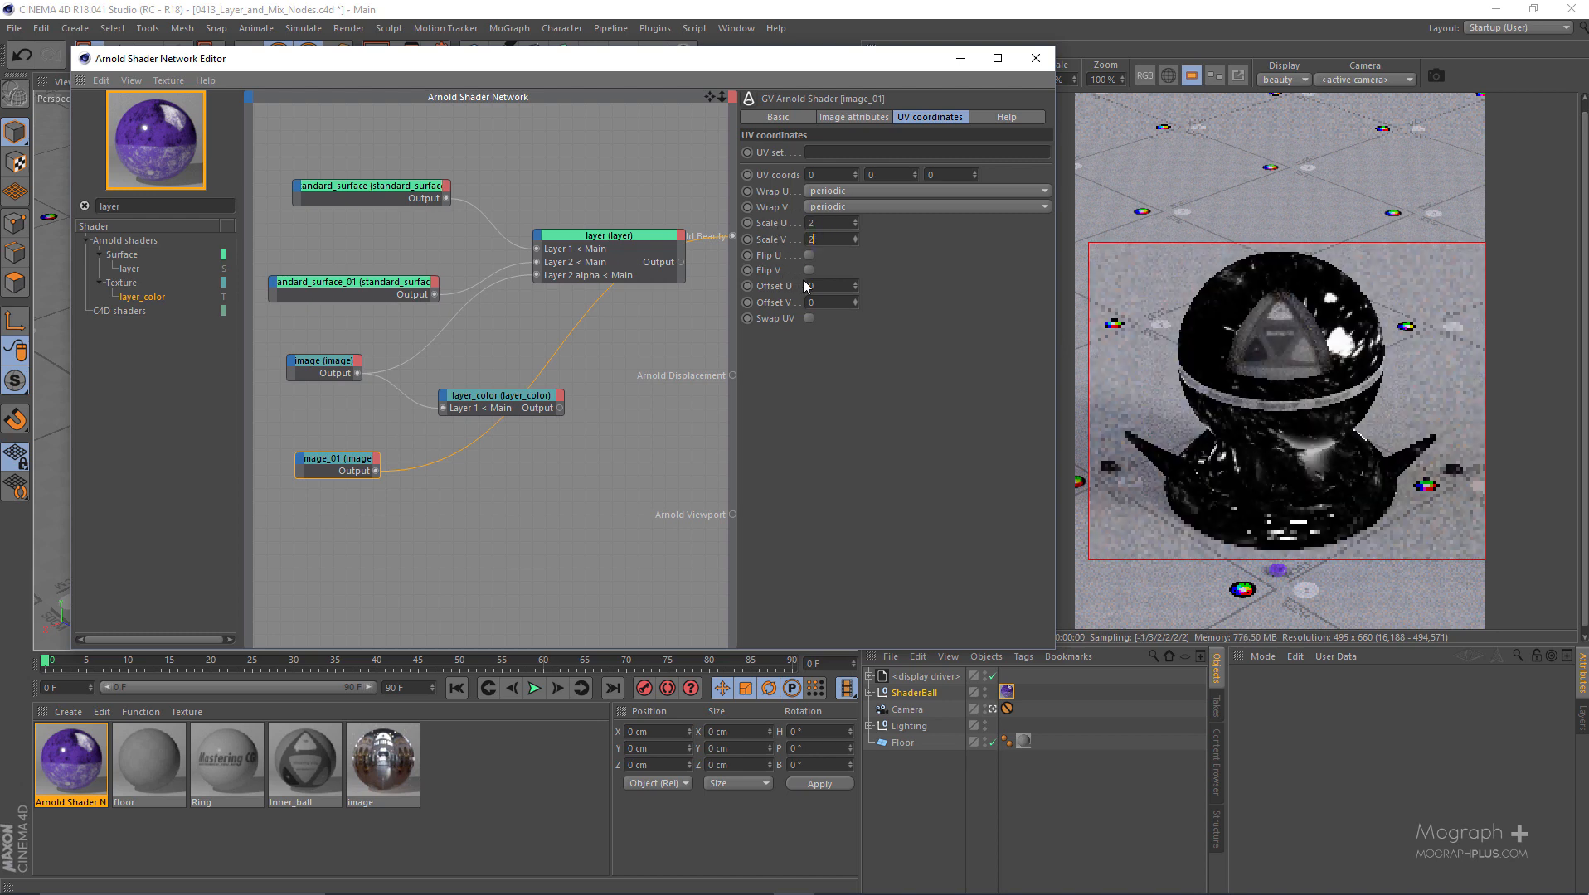
text(2)
key(Return)
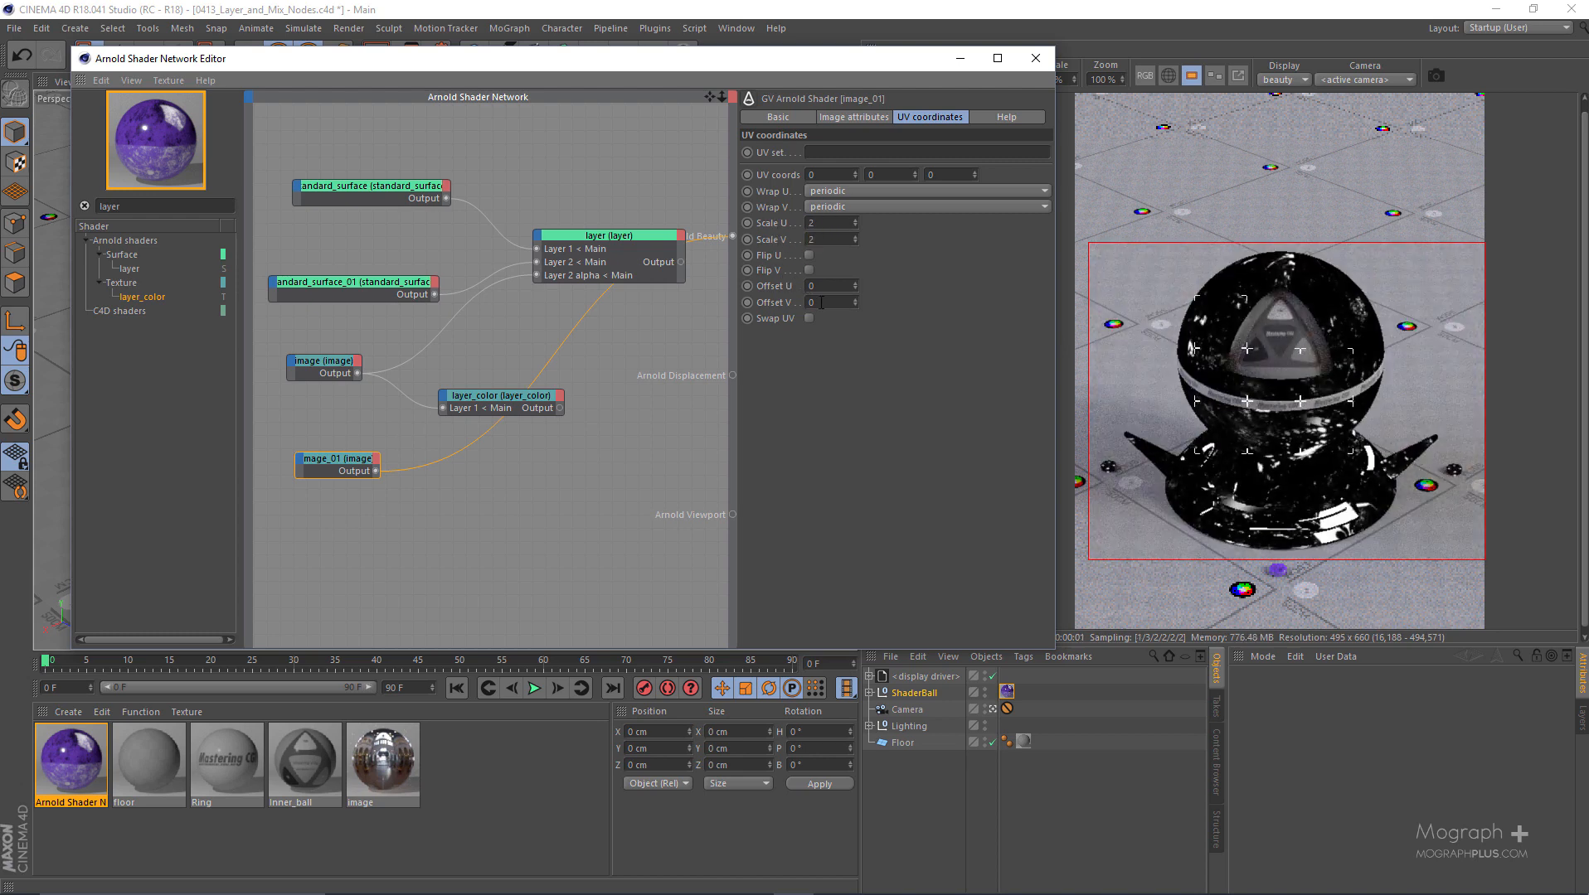
drag(857, 288, 855, 299)
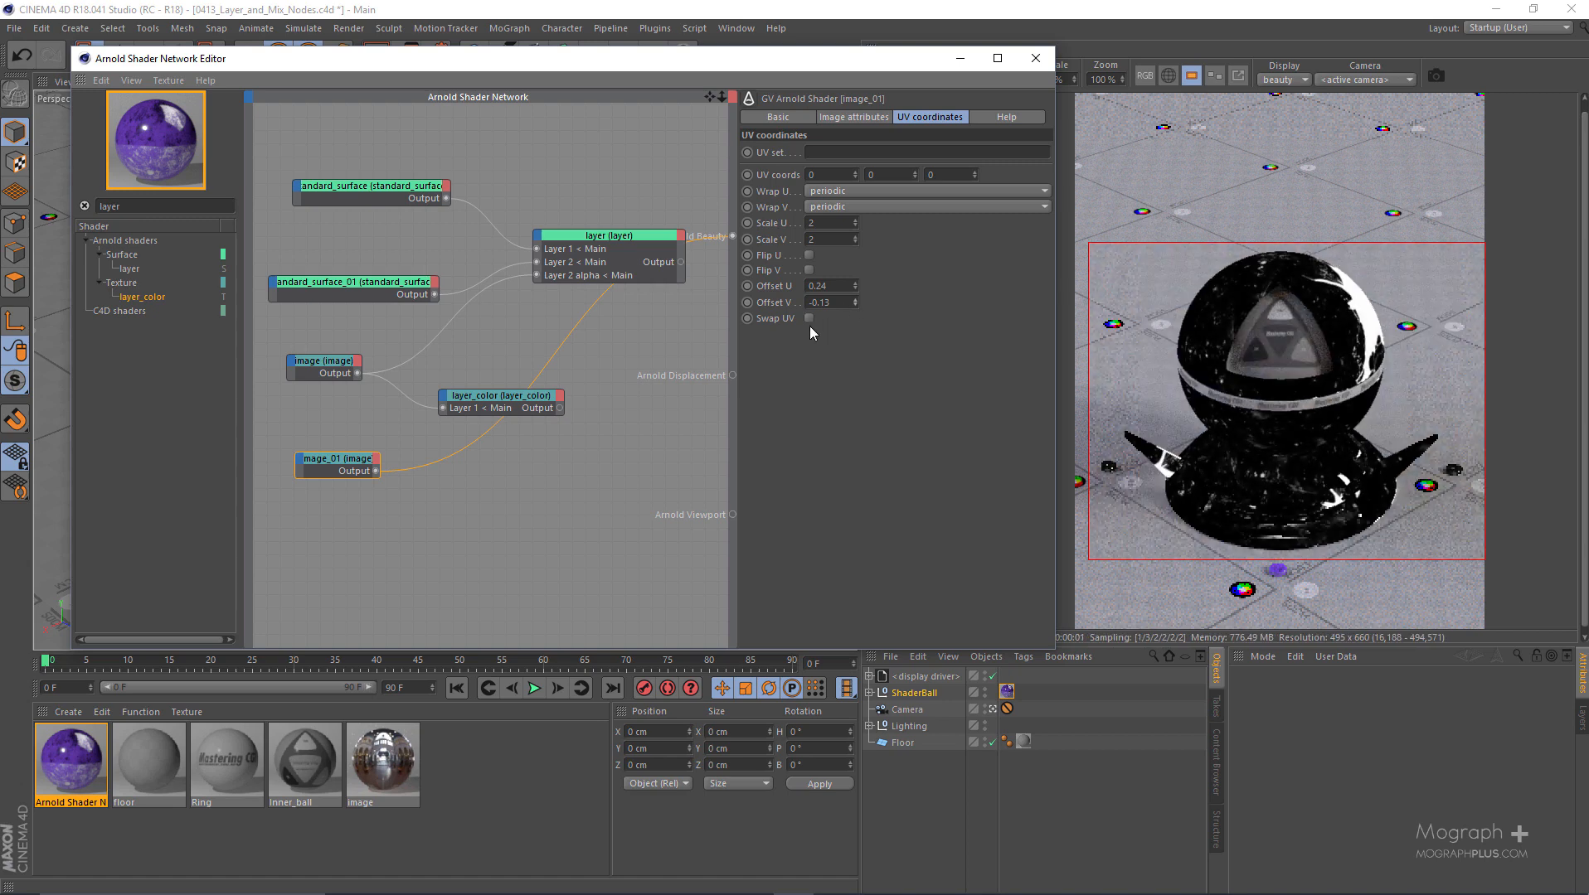
drag(855, 286, 855, 285)
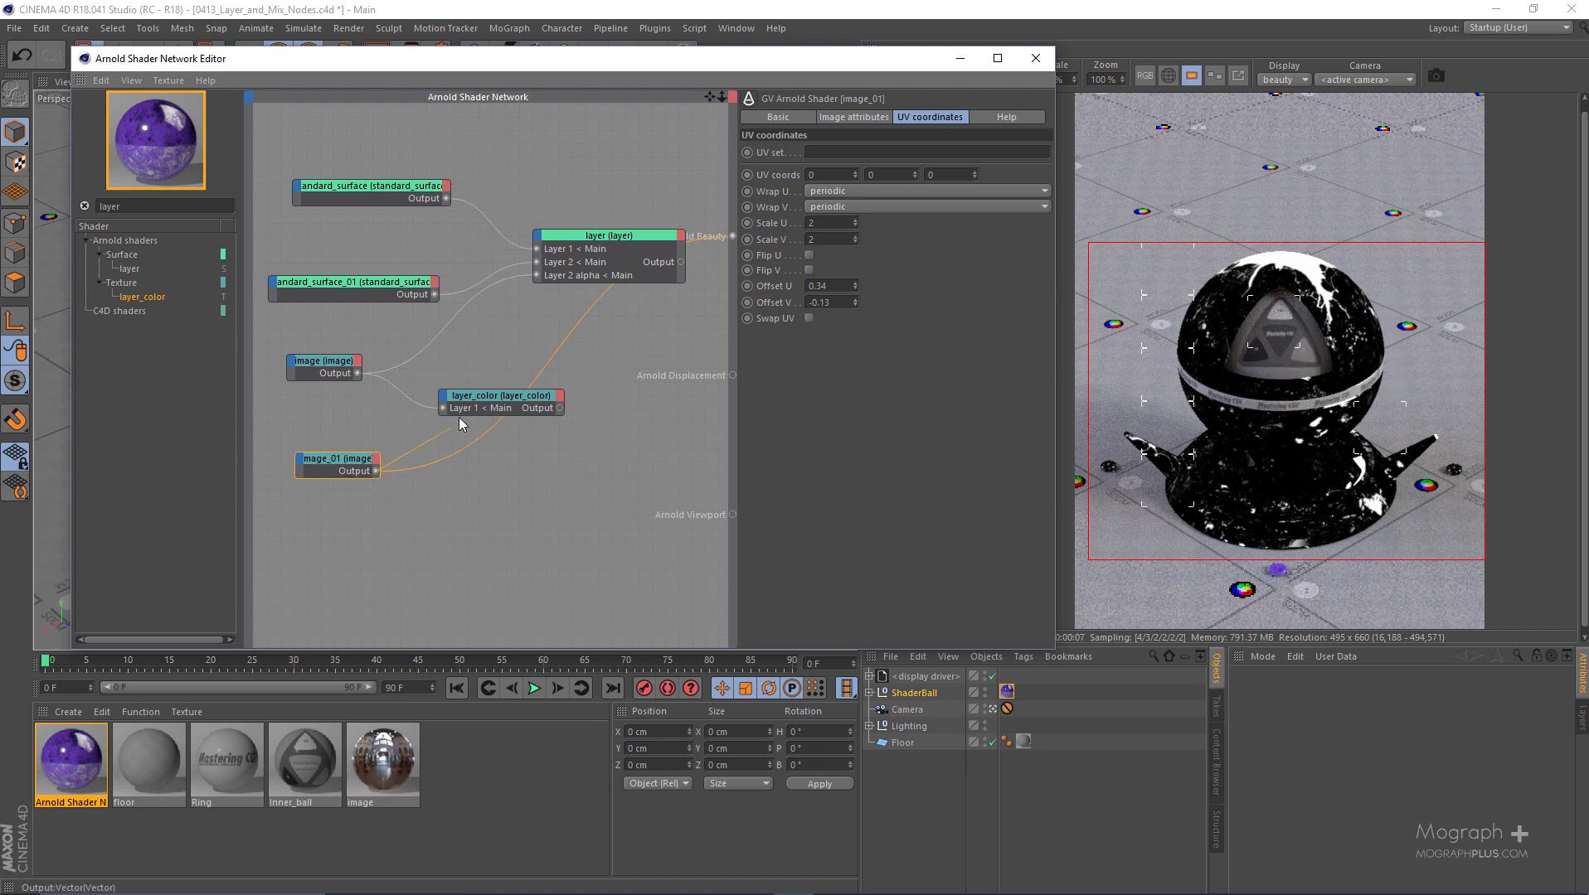
- Connect the second image node to Layer 2 of layer_color and make layer_color the beauty root shader
drag(445, 404, 510, 414)
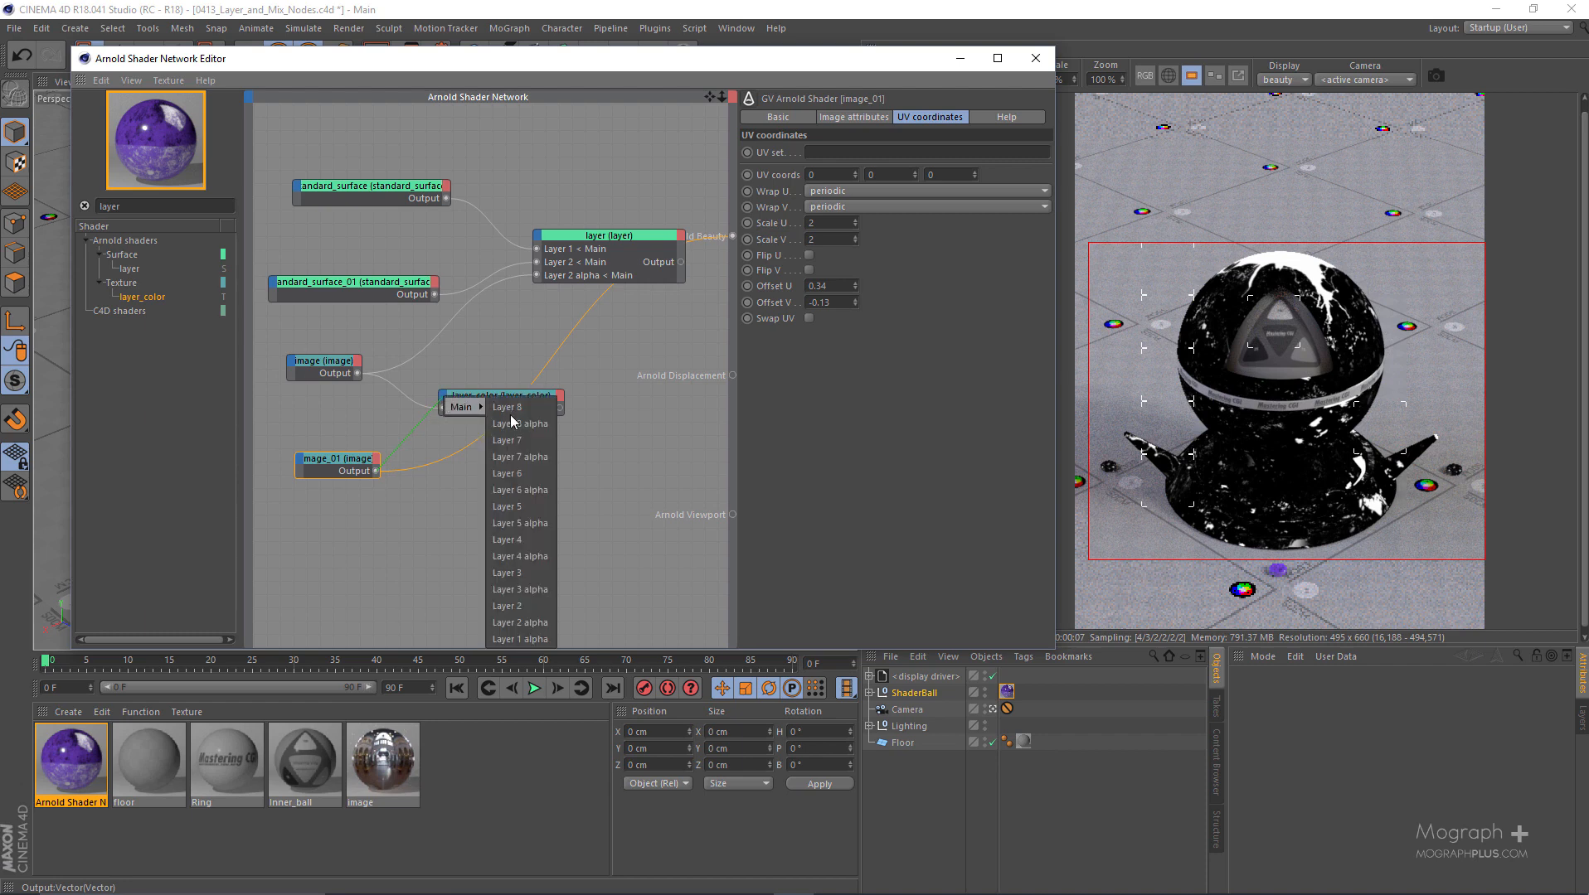
click(514, 604)
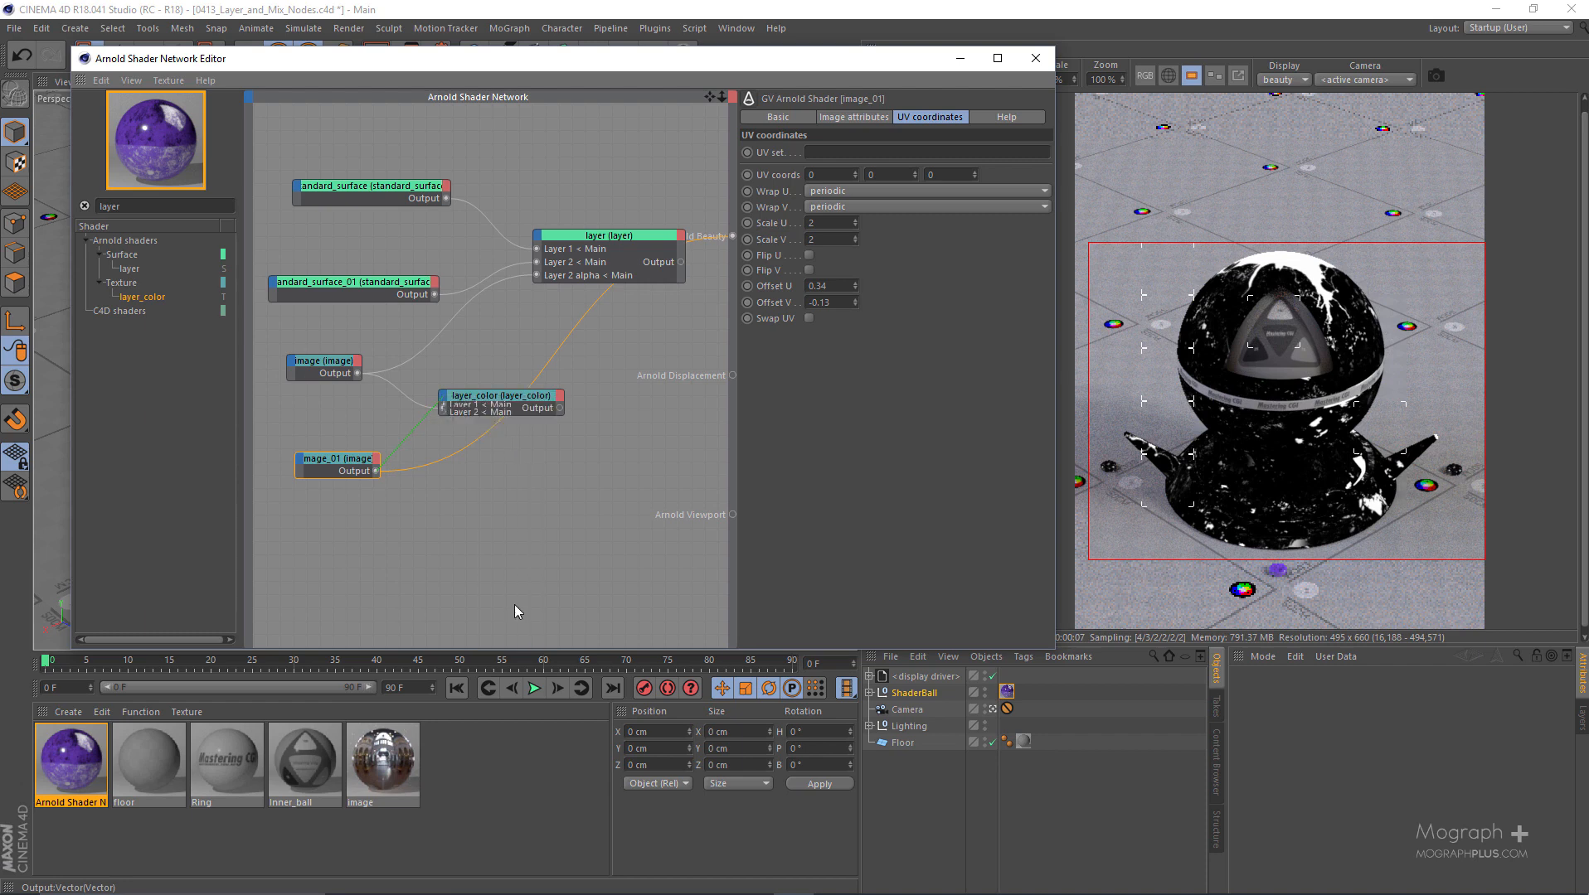
click(559, 412)
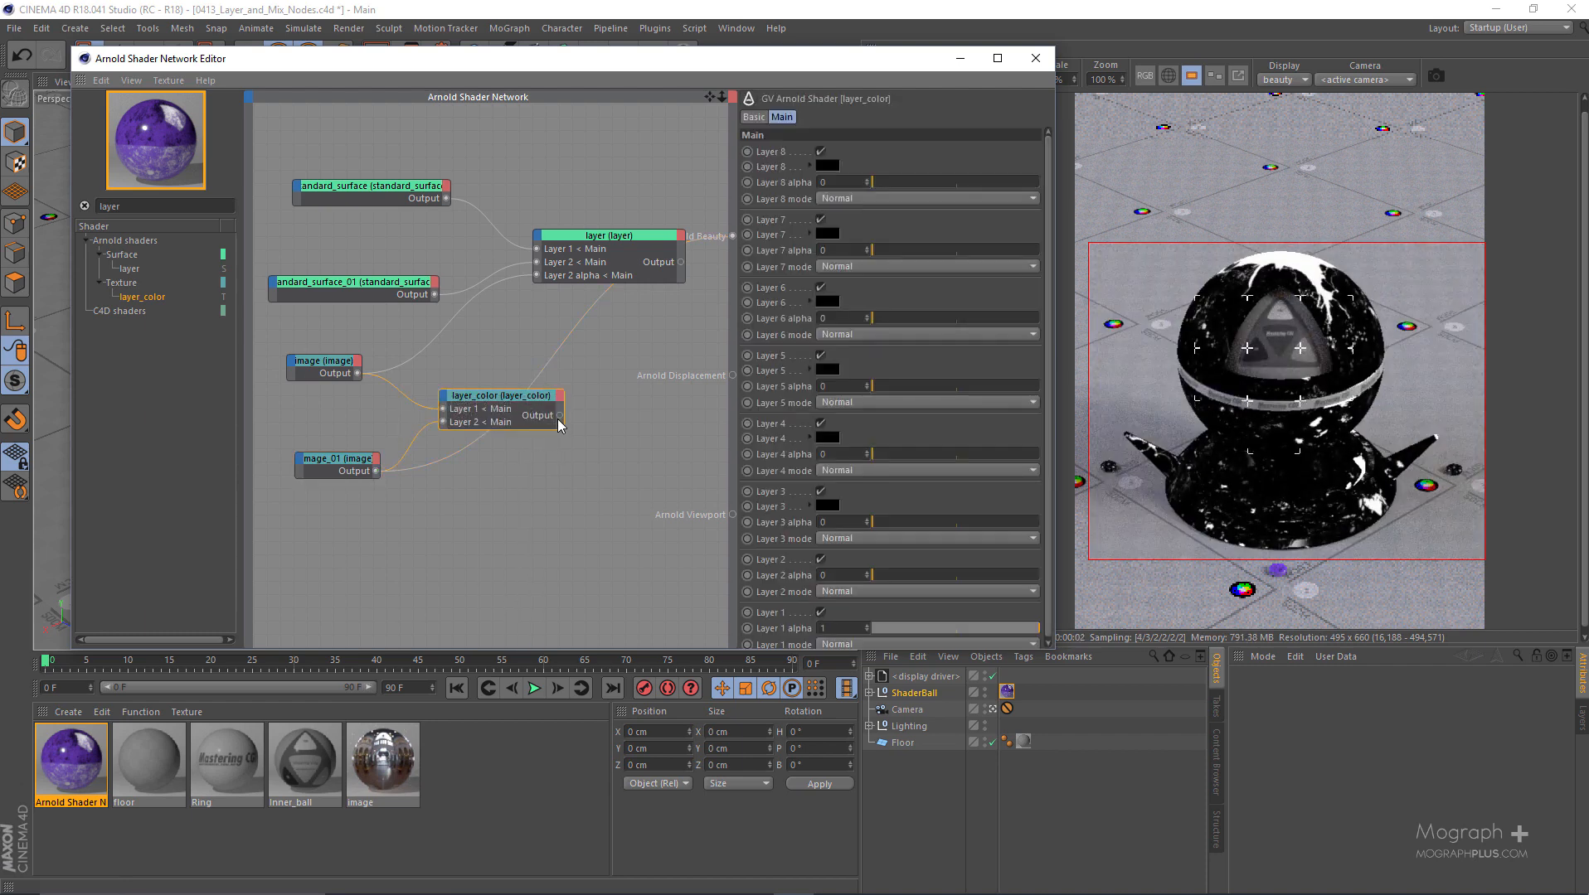
drag(560, 415, 731, 236)
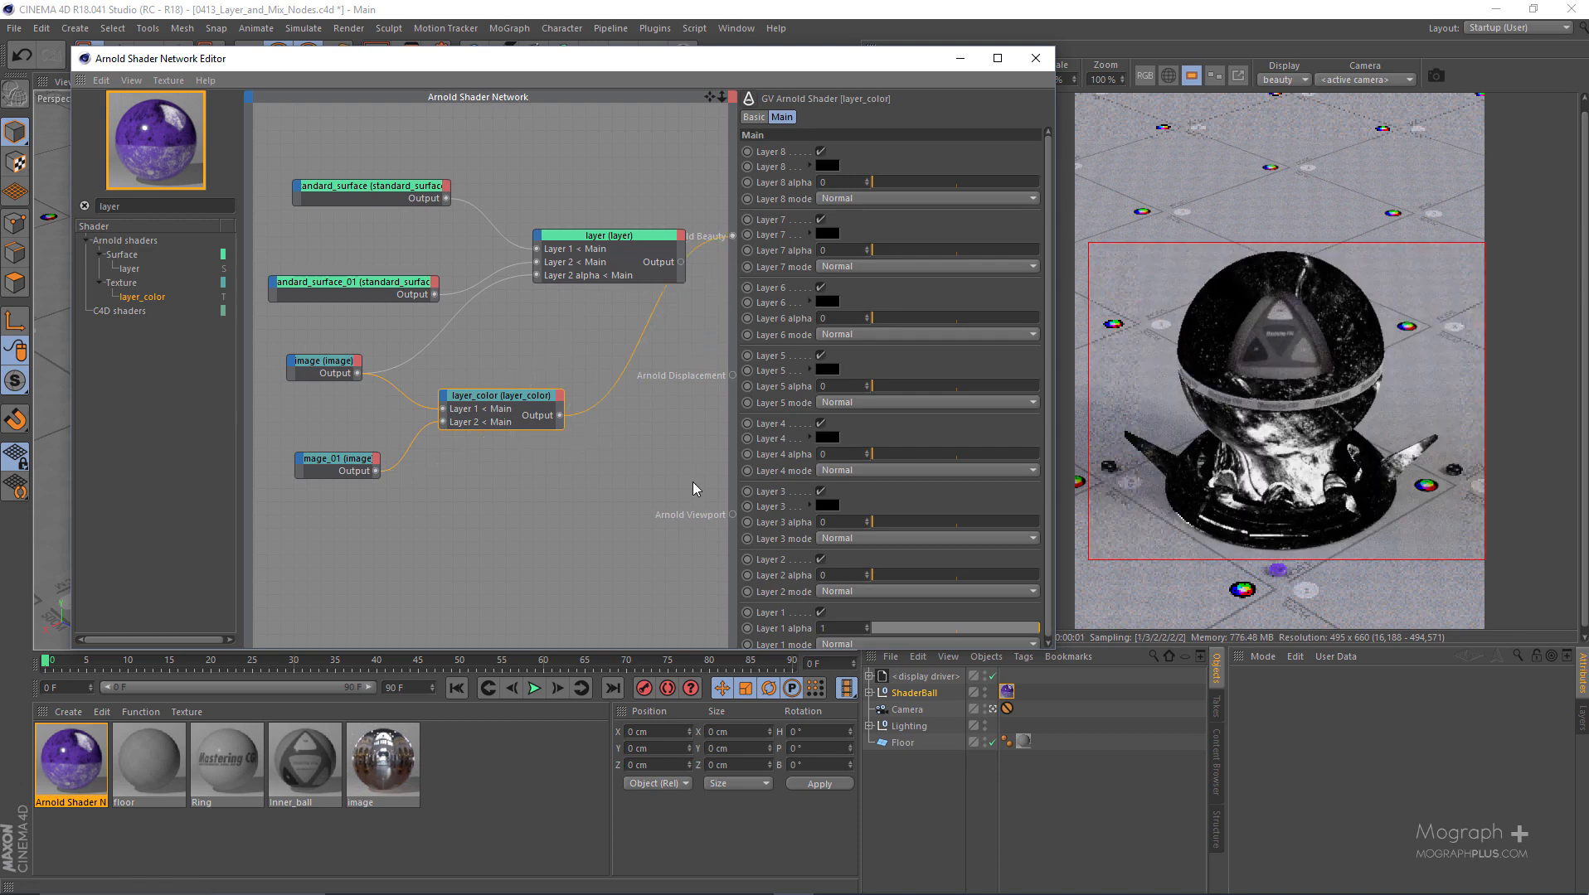
- Set the Layer 2 alpha of layer_color to 1 and its Layer 2 mode to Add
click(320, 361)
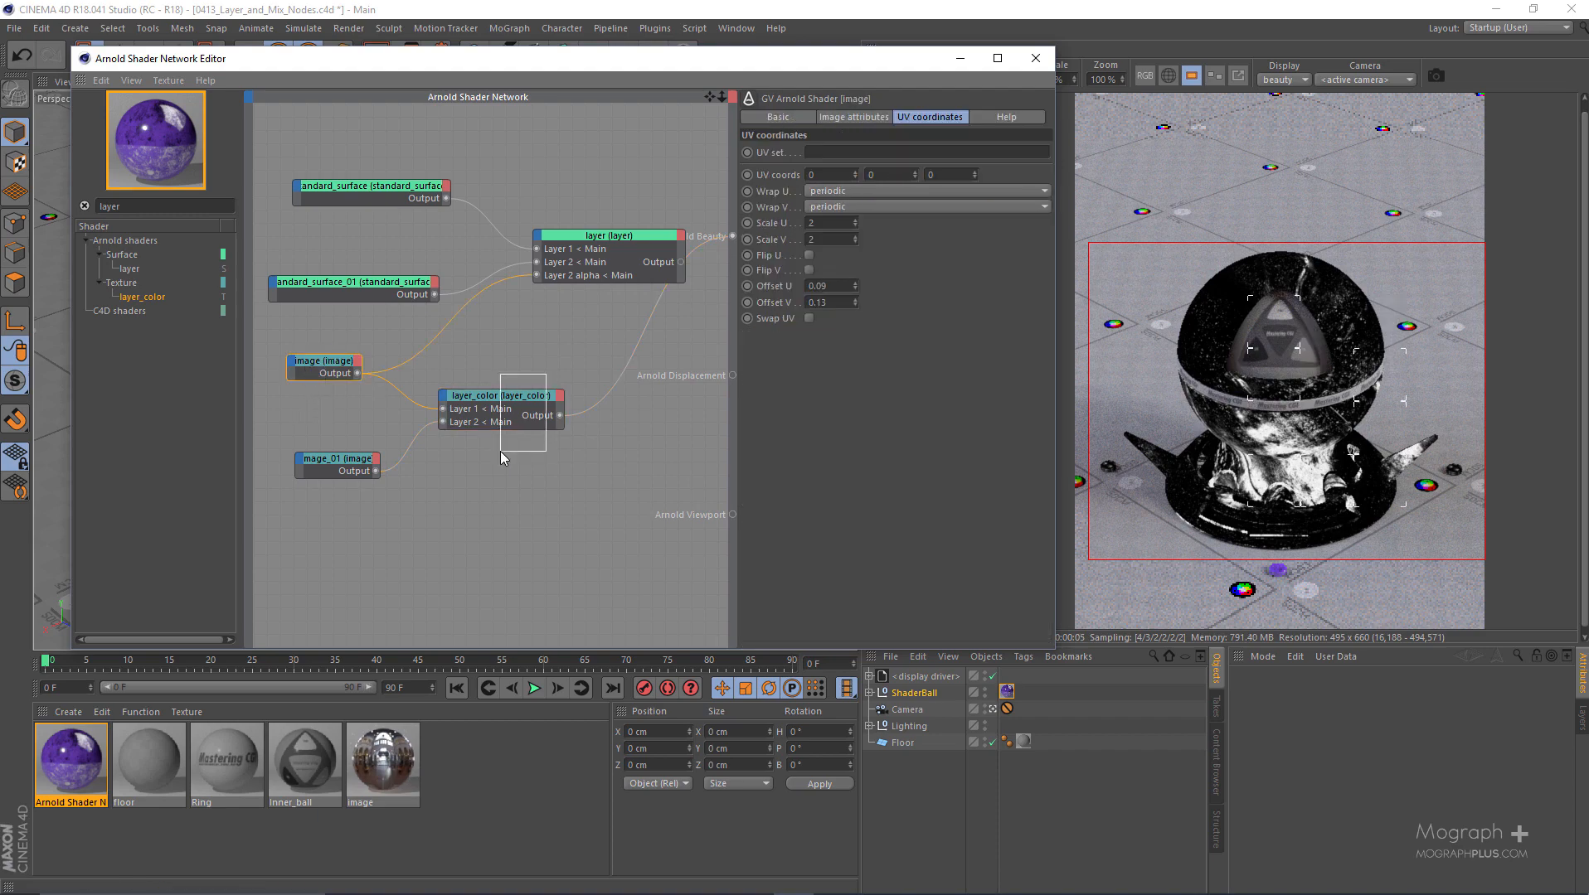
drag(500, 451, 500, 452)
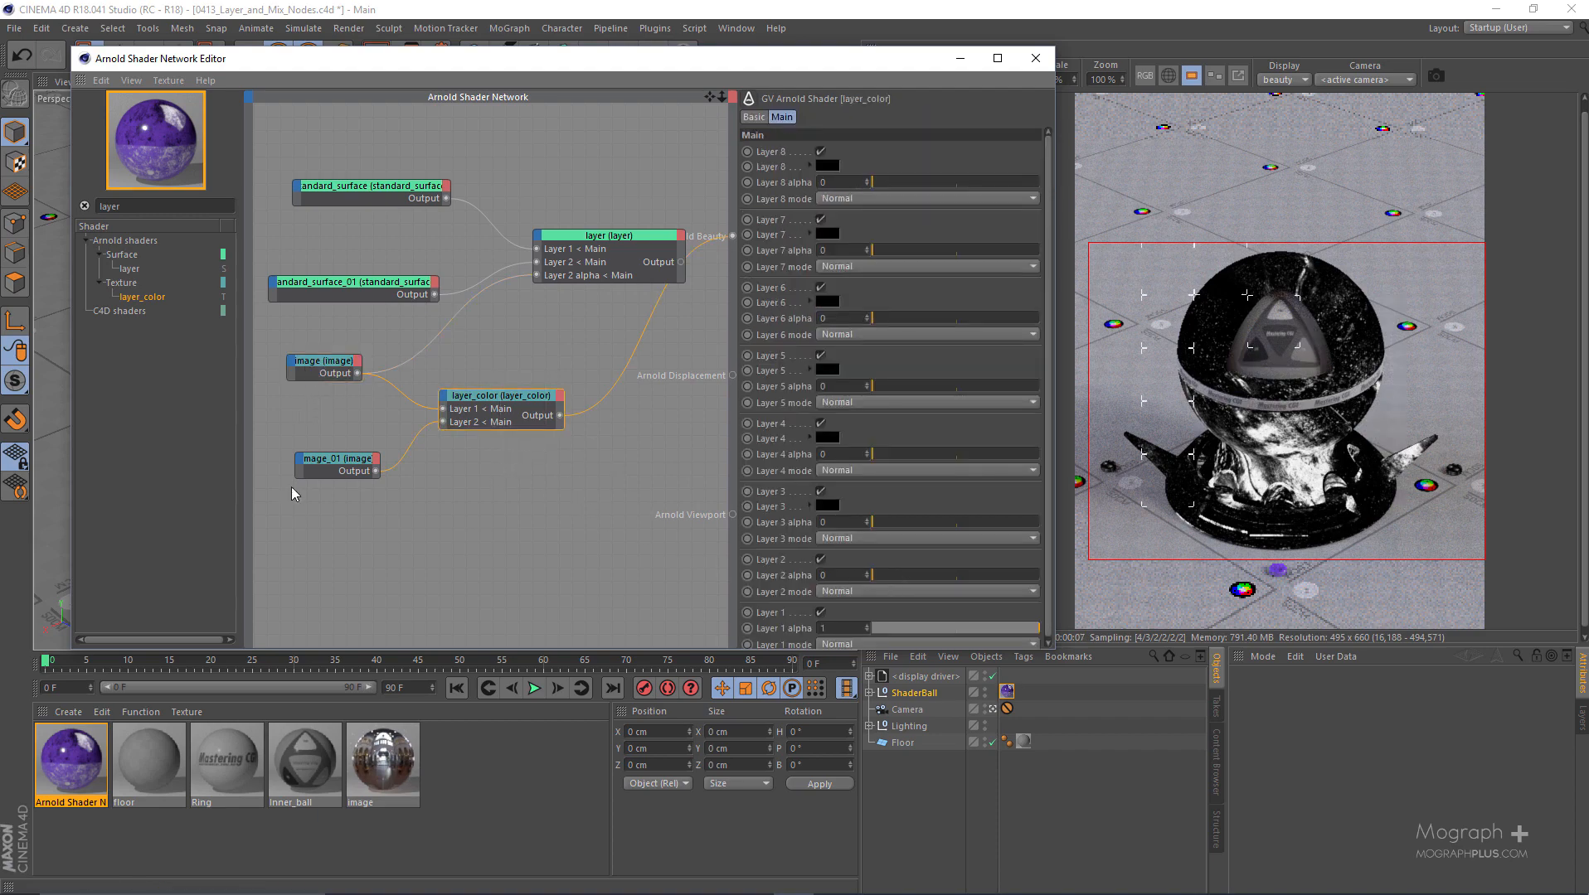
click(989, 576)
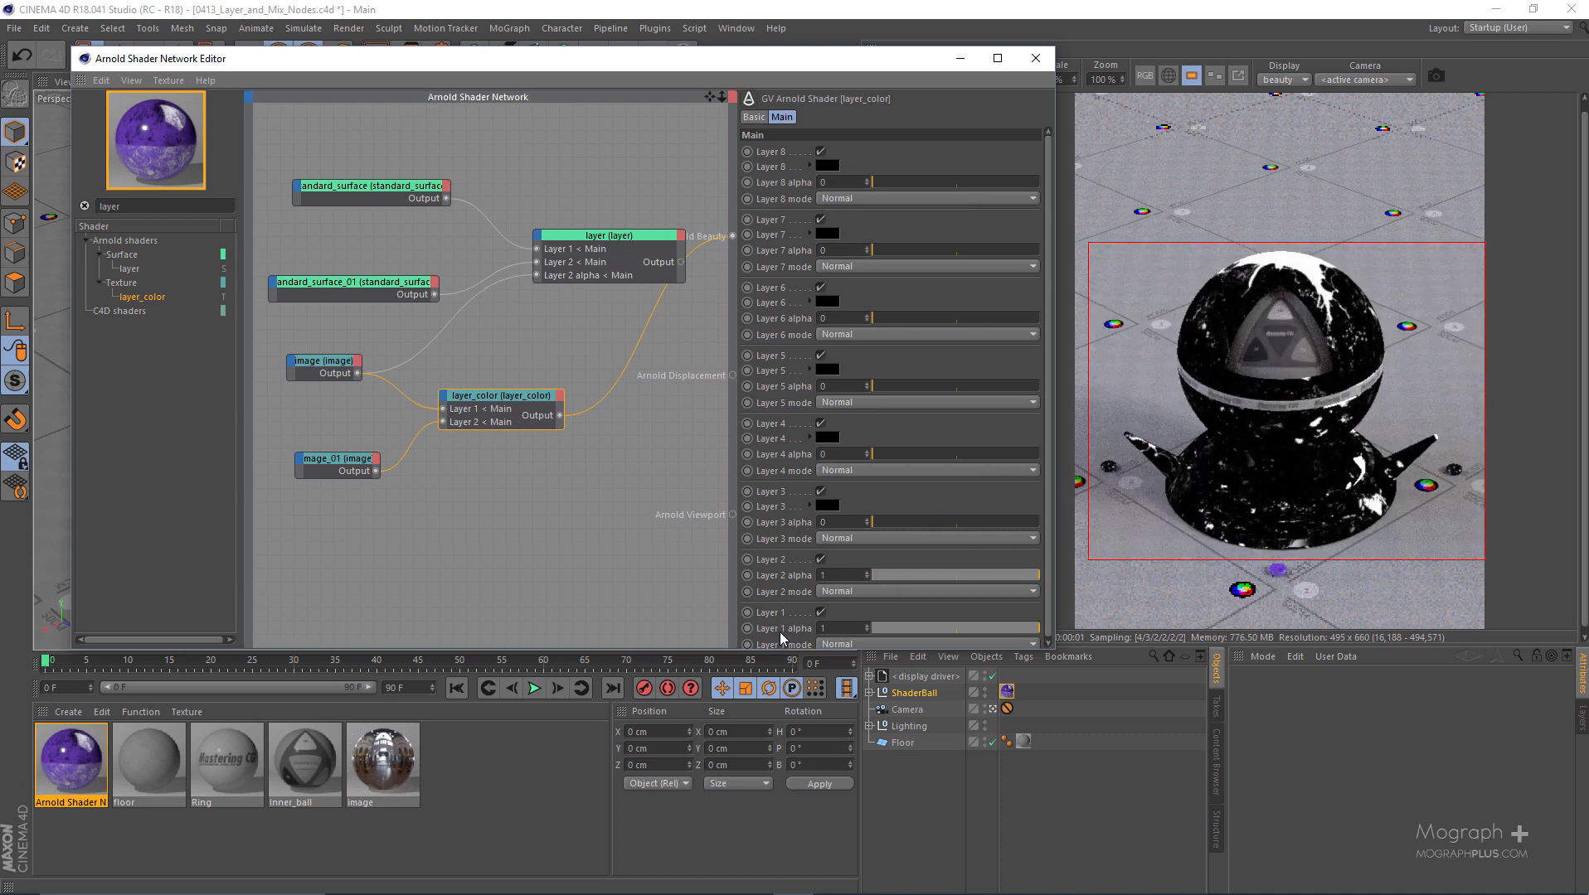
click(849, 593)
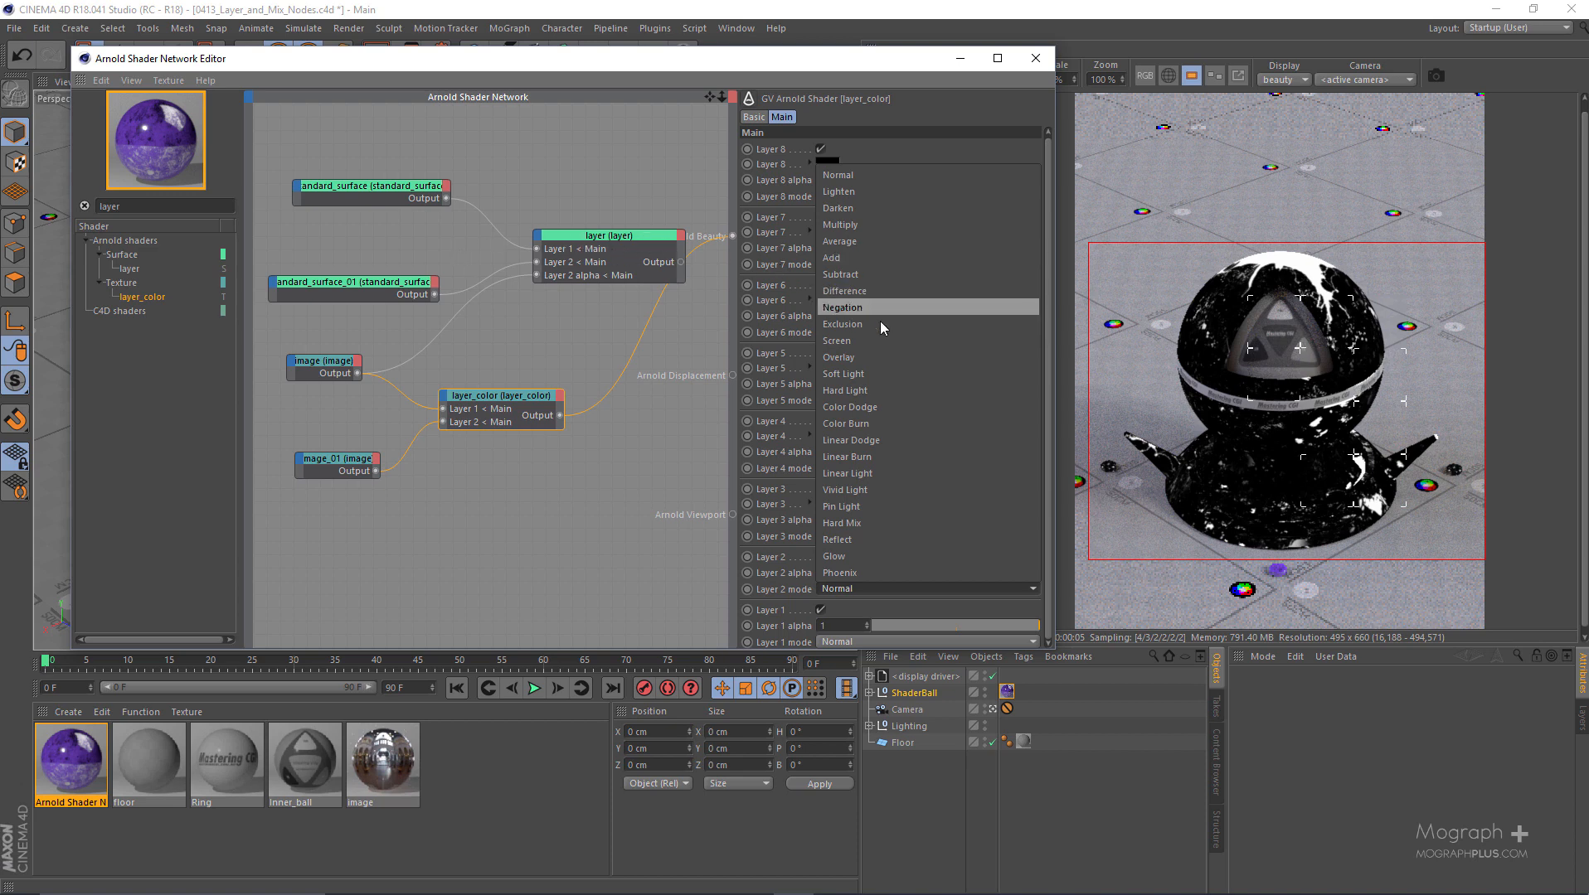
click(914, 262)
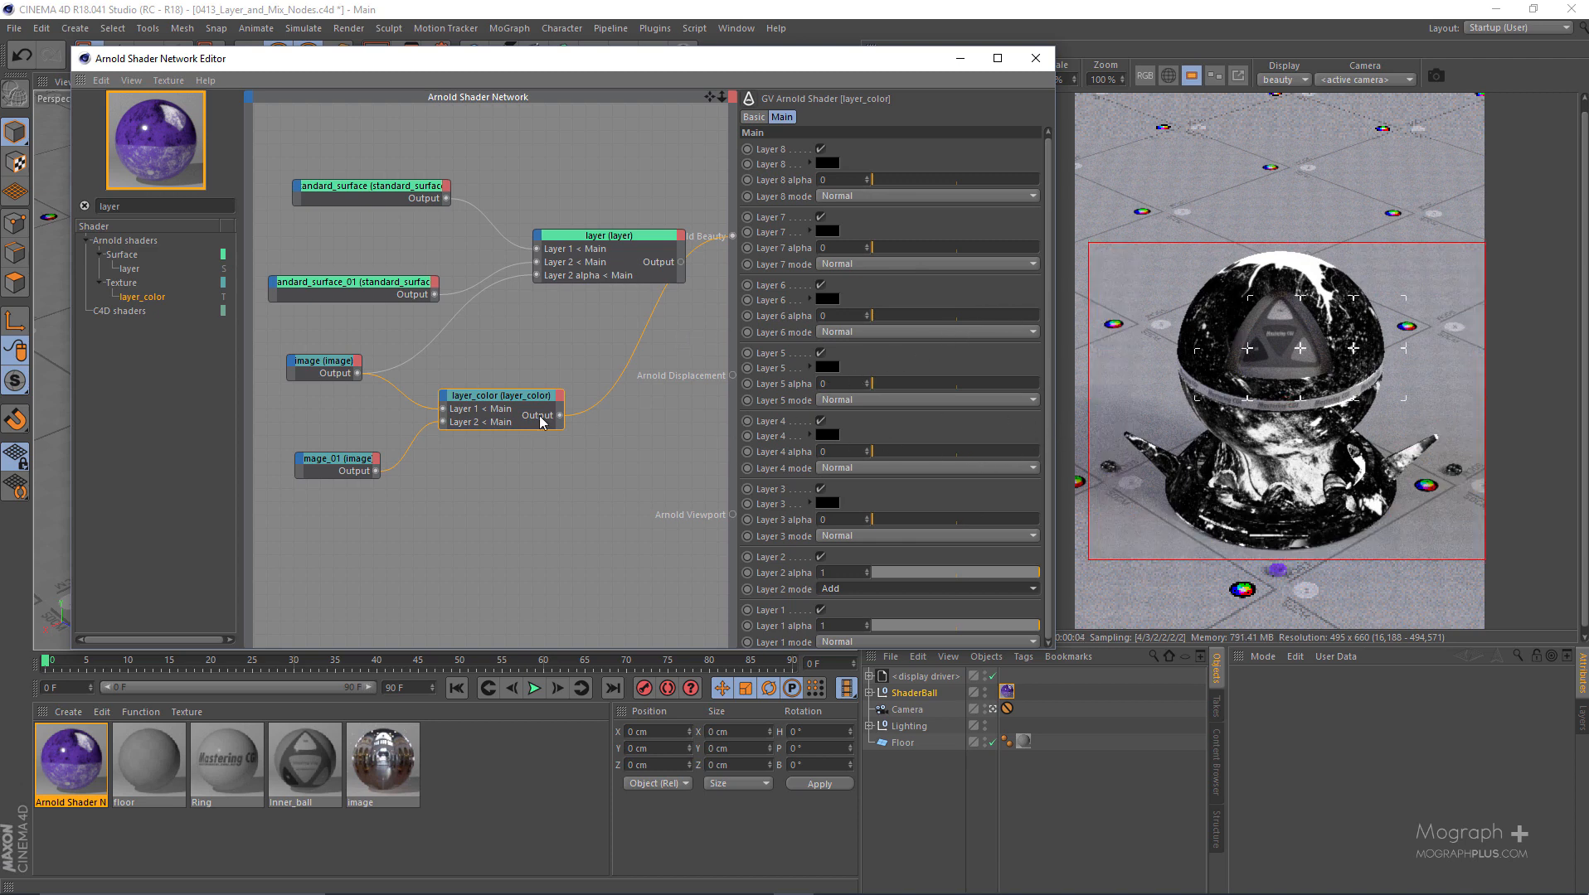
- Set the first image node's offset U to 0.14 and reselect the layer_color node
click(330, 355)
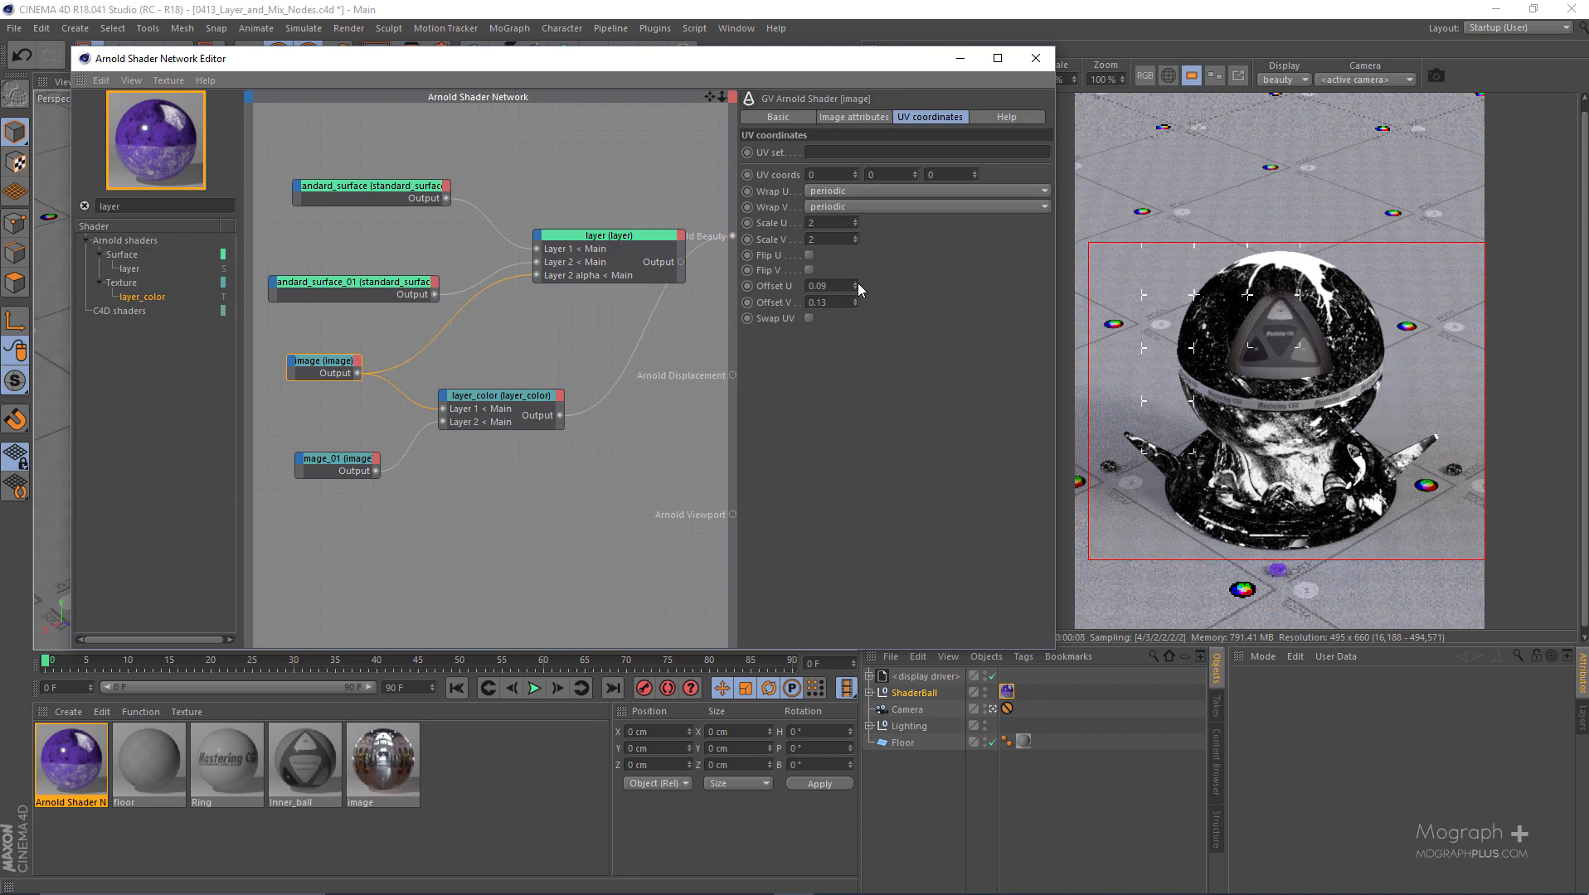
drag(855, 285, 864, 283)
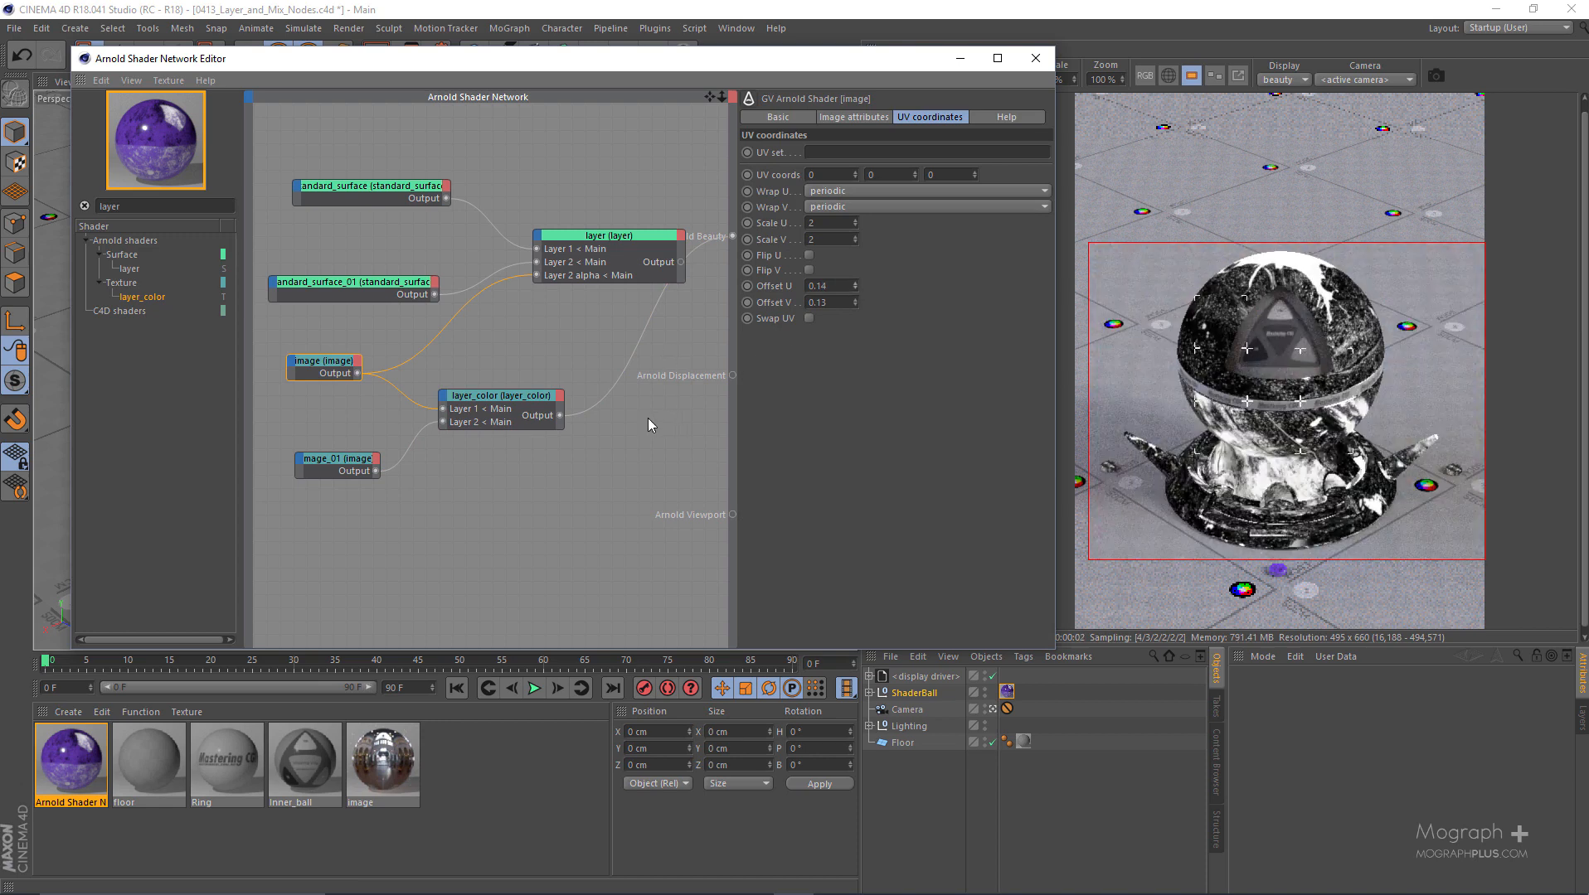
click(517, 446)
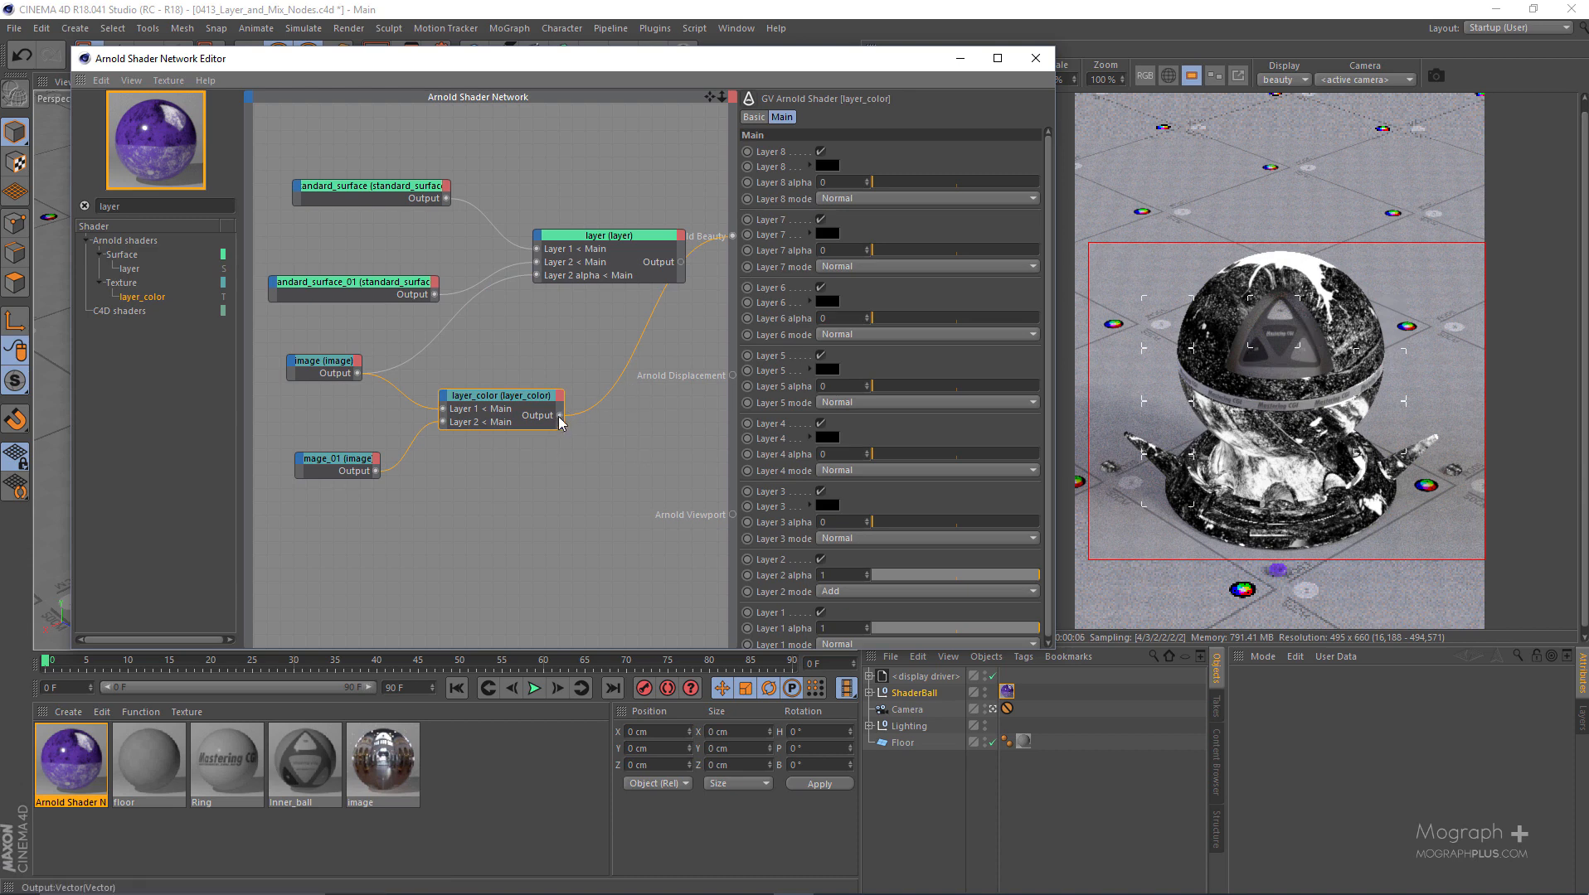
- Connect layer_color to Layer 2 alpha of the layer node, connect layer to Arnold Beauty, and inspect the render up close
drag(560, 417, 538, 276)
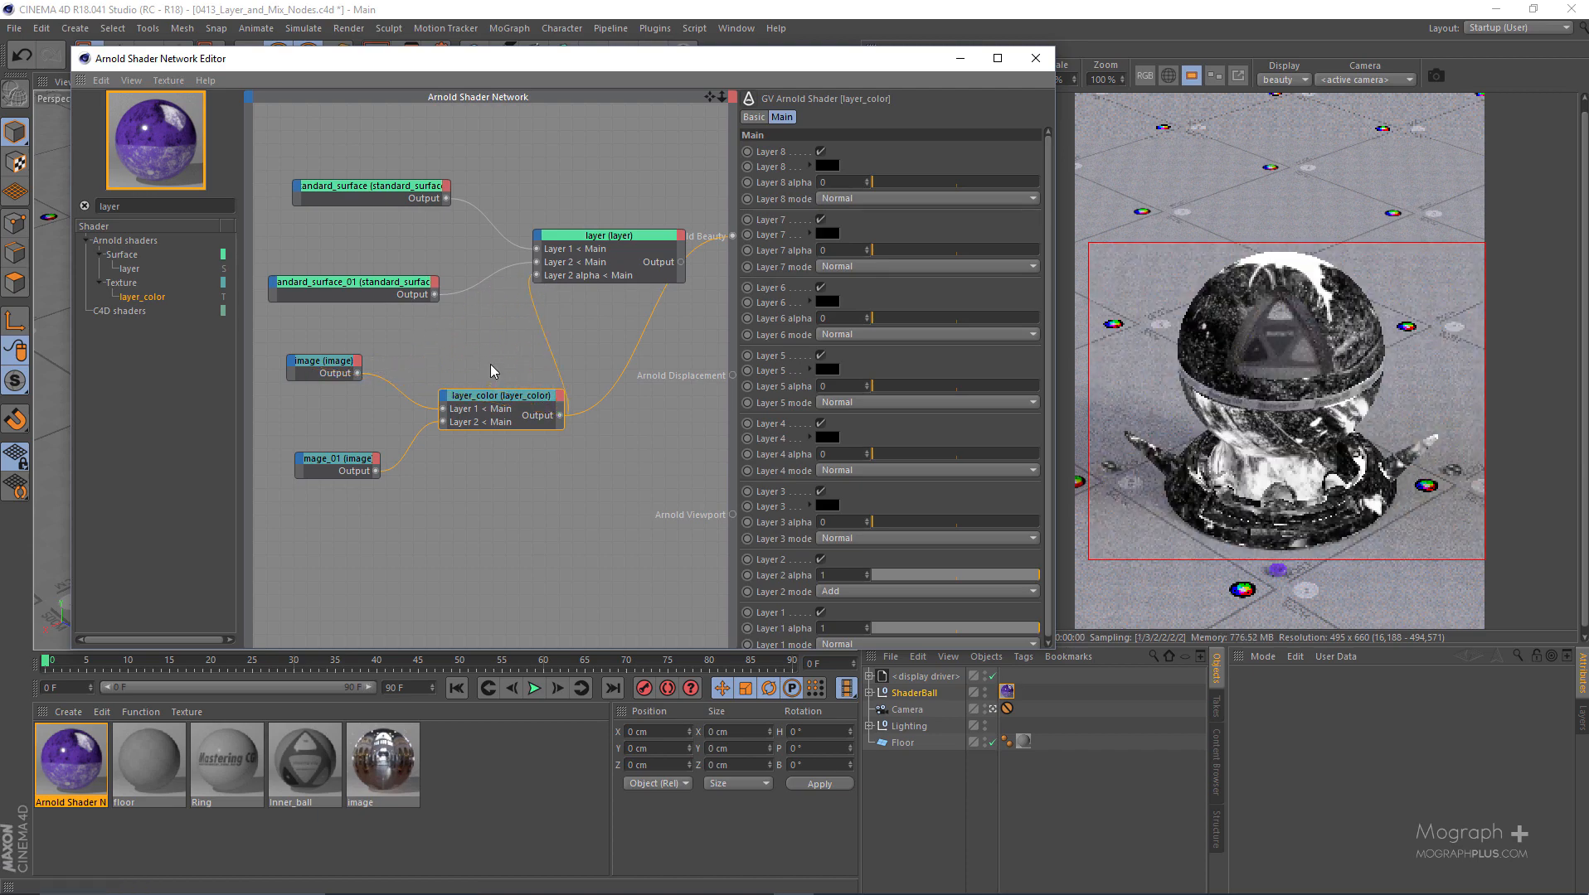
click(680, 274)
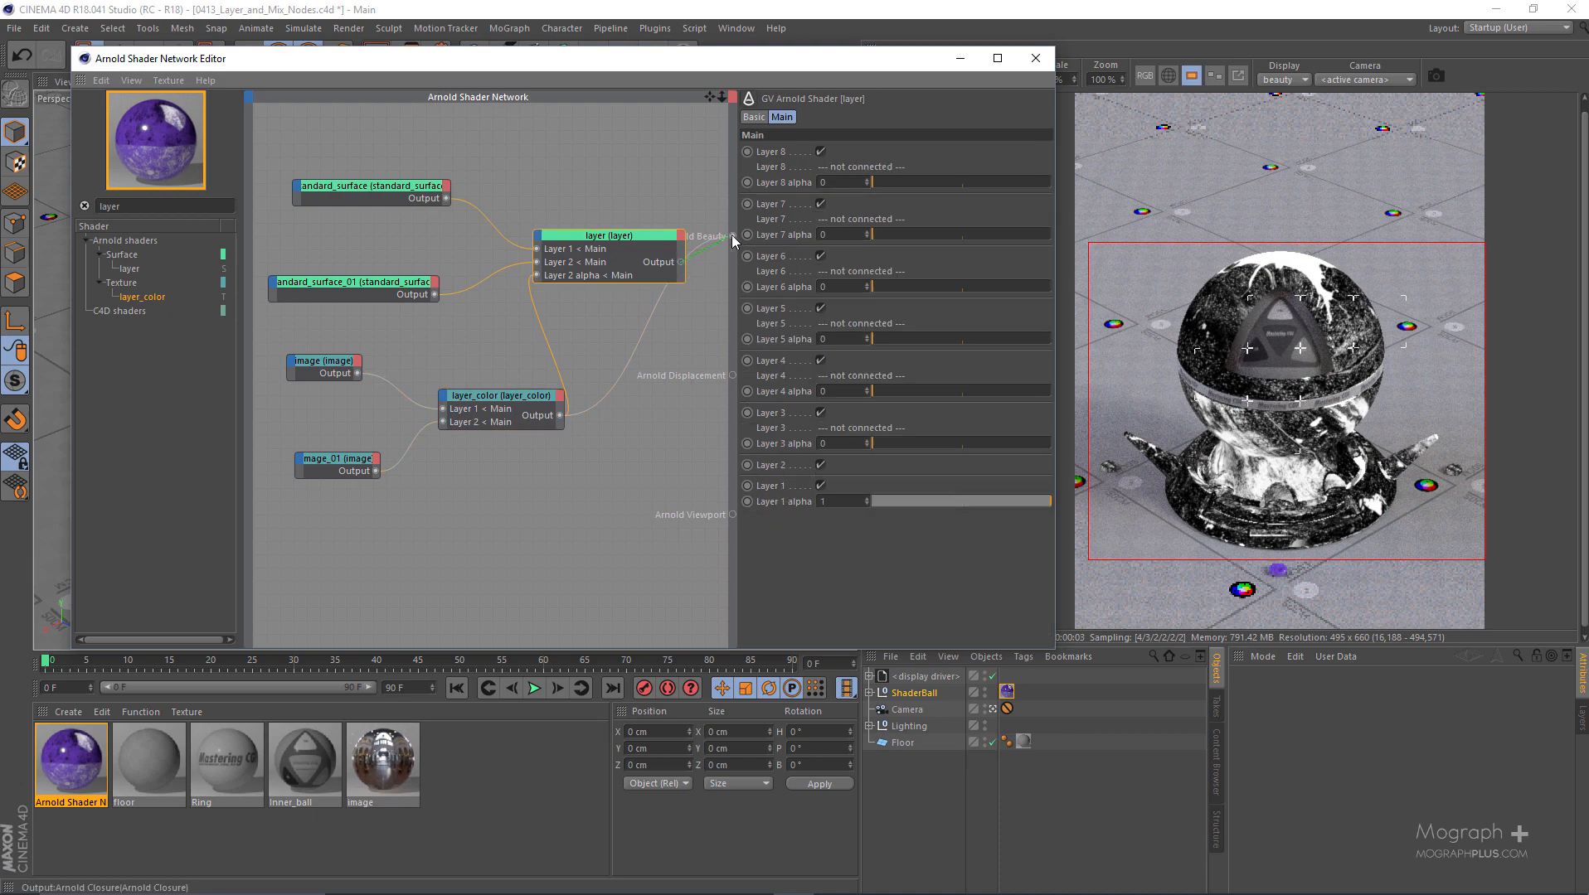
drag(732, 237, 731, 236)
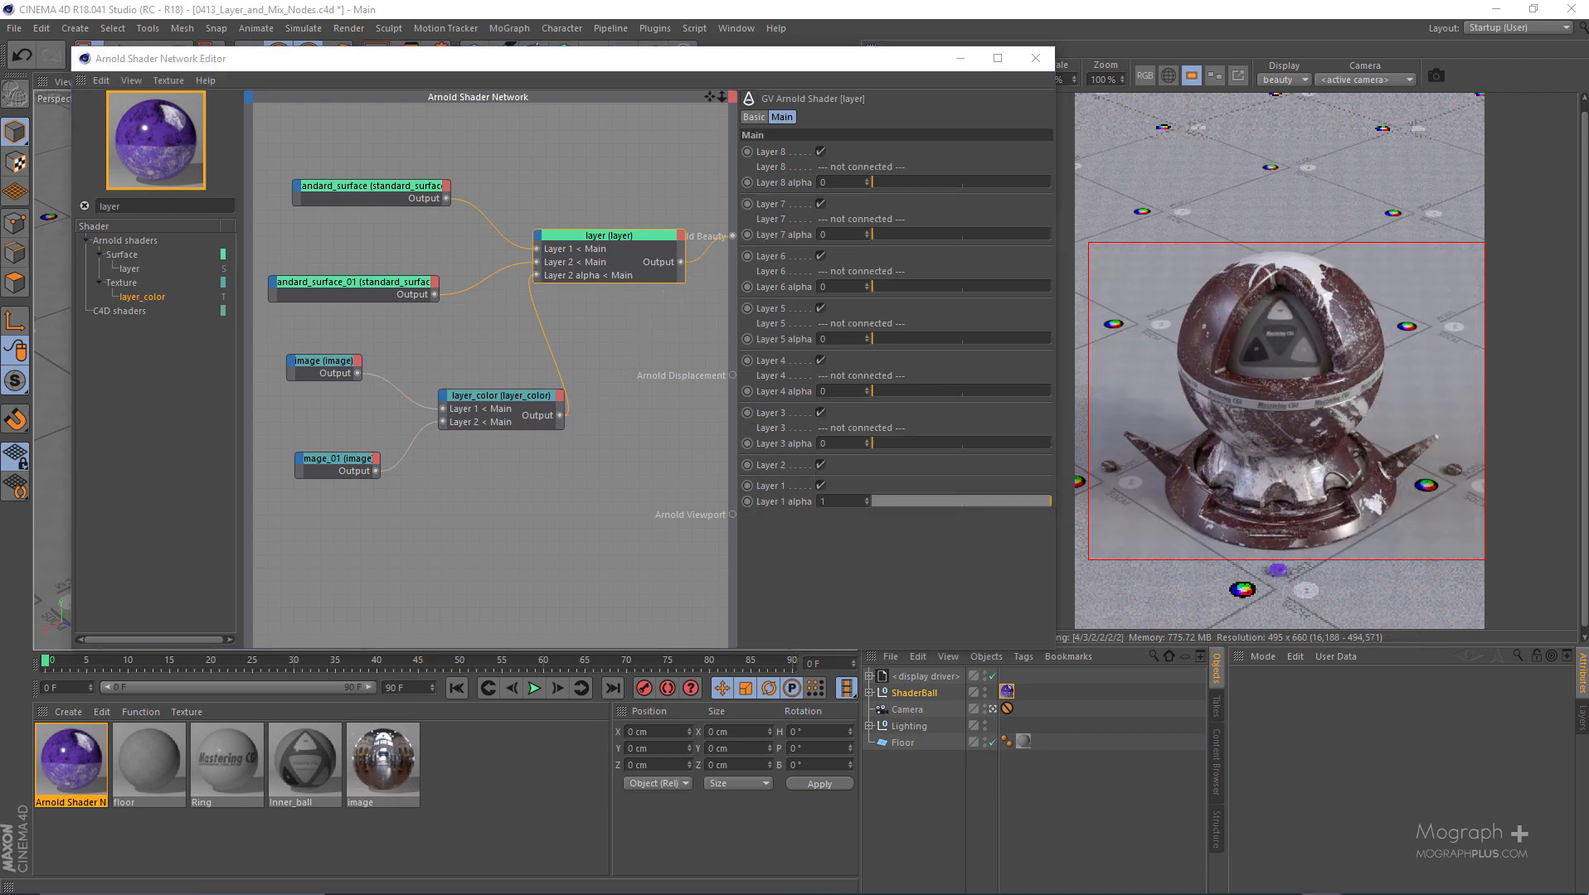
scroll(1203, 415, up, 1)
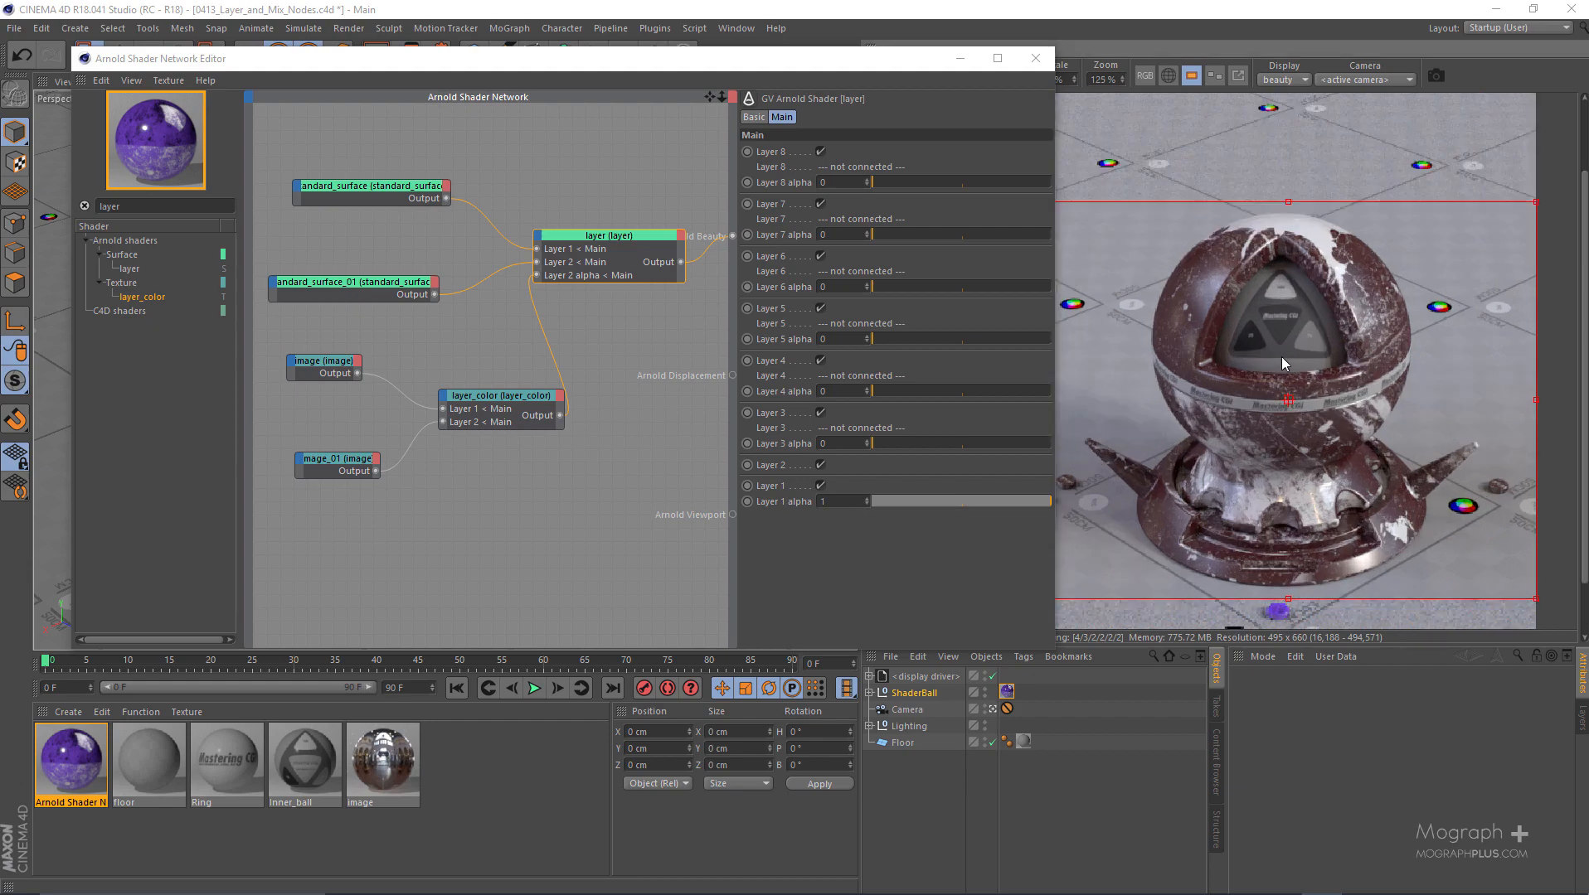
scroll(1265, 285, up, 1)
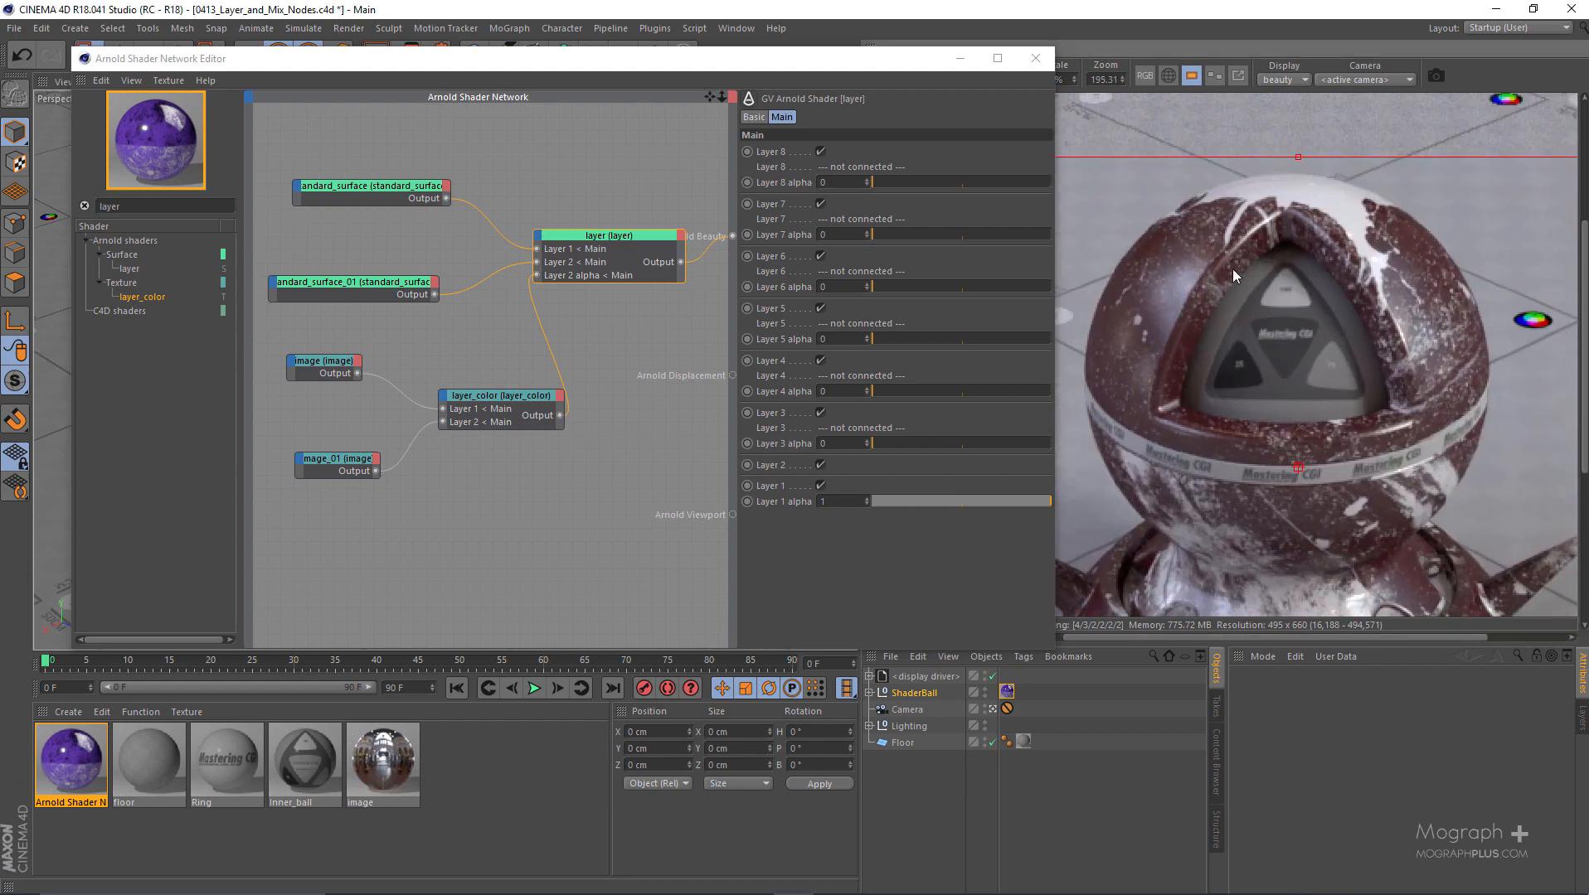
scroll(1177, 289, down, 1)
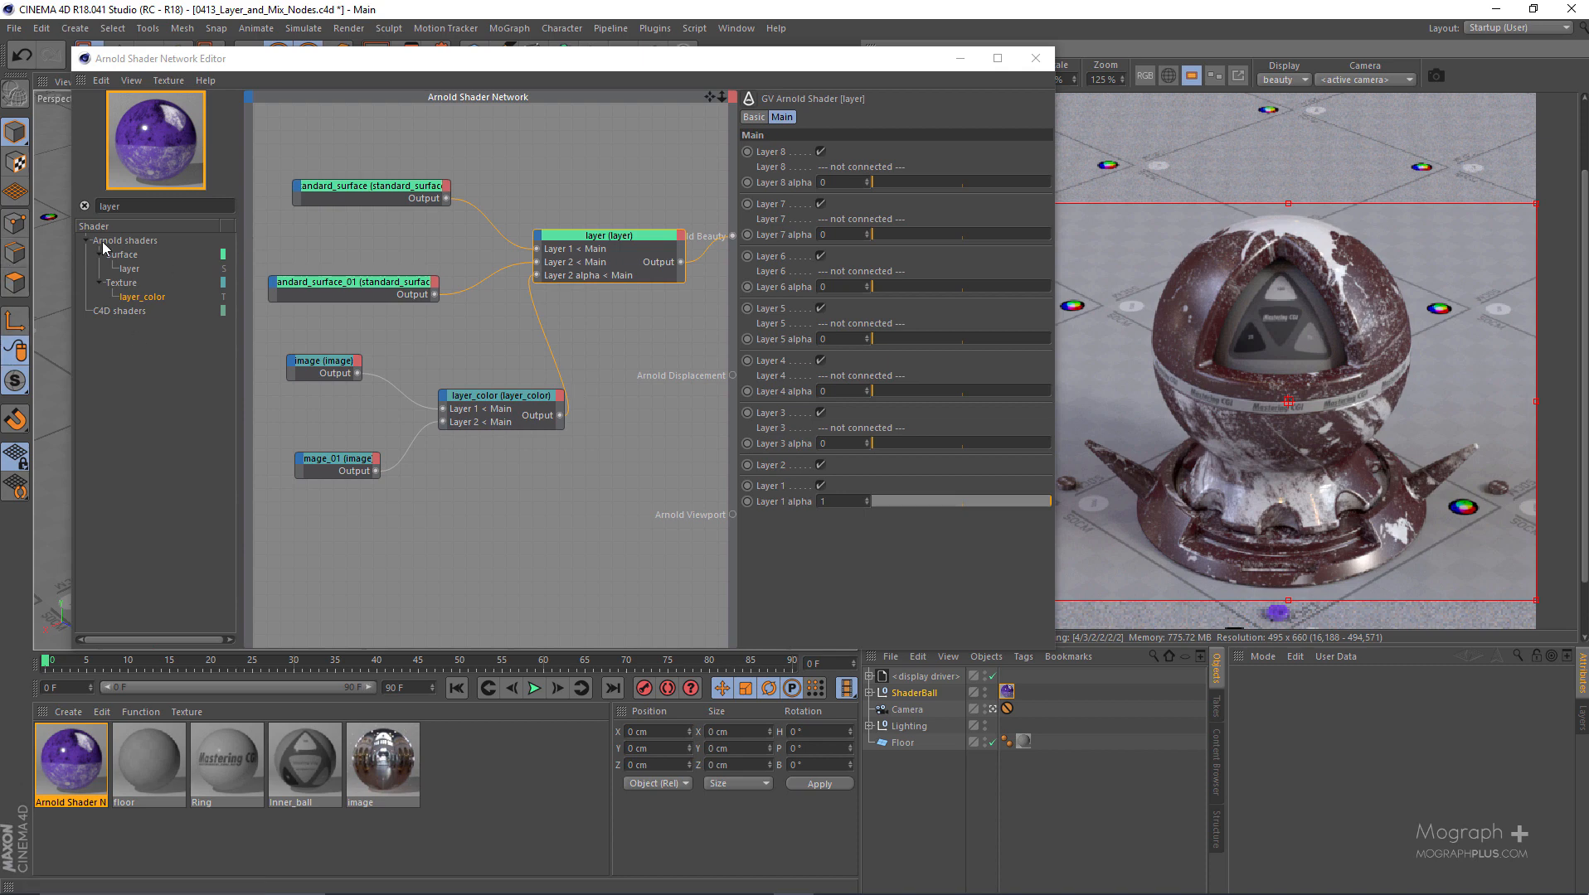
- Search the shader list for "mix" and add a mix_shader node in the free space below layer_color
click(147, 207)
double_click(155, 205)
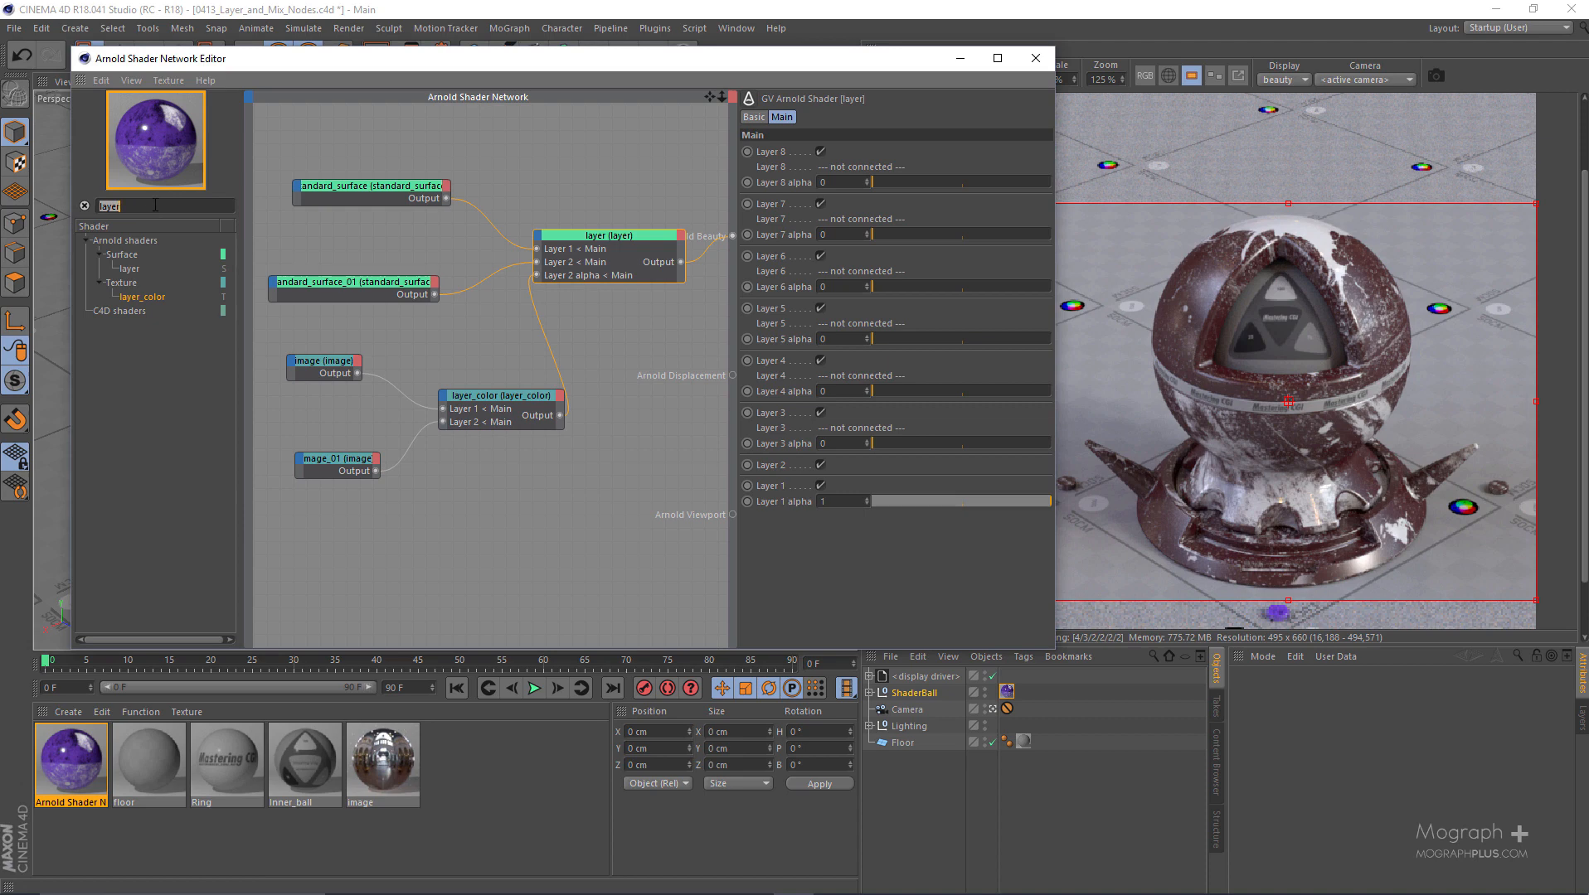
text(mix)
drag(147, 275, 285, 411)
drag(143, 271, 557, 507)
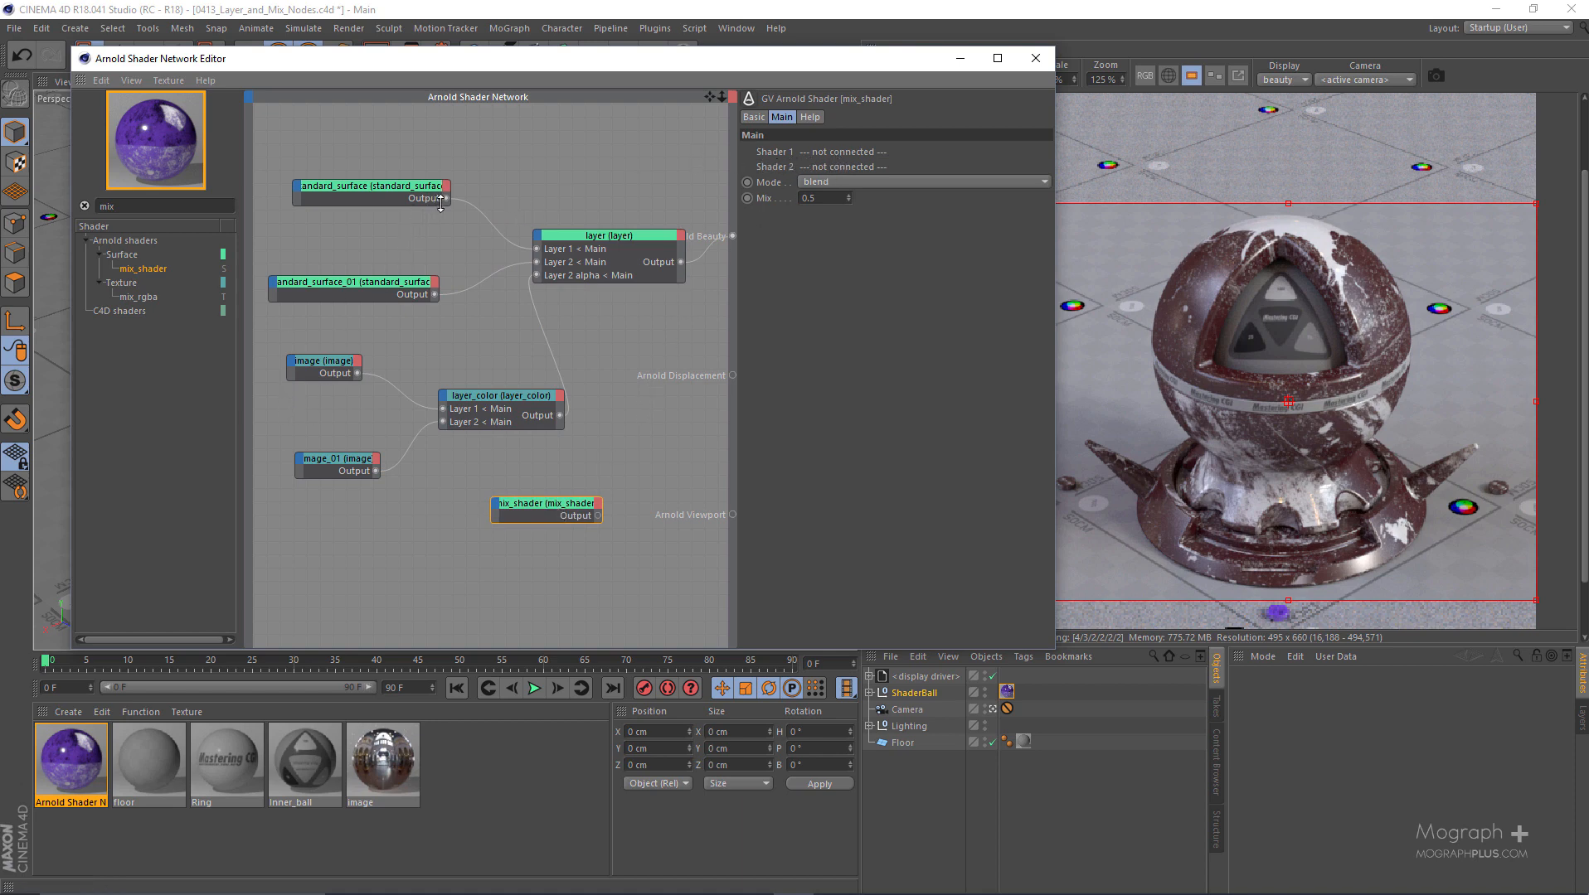
drag(529, 501, 551, 554)
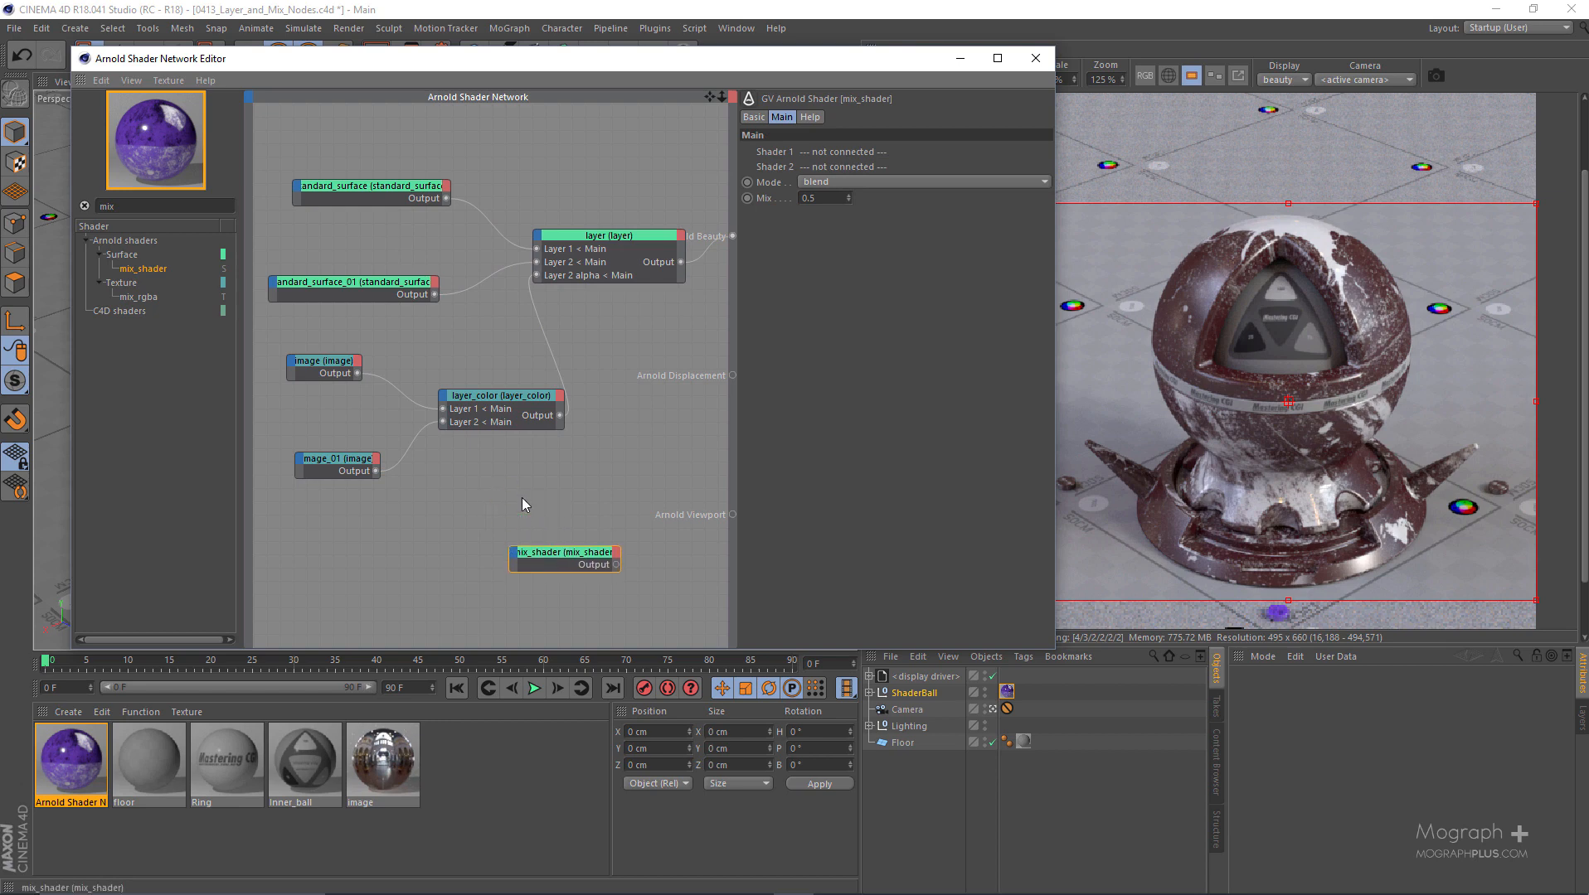
scroll(521, 497, down, 1)
middle_drag(562, 557, 583, 517)
scroll(536, 483, up, 1)
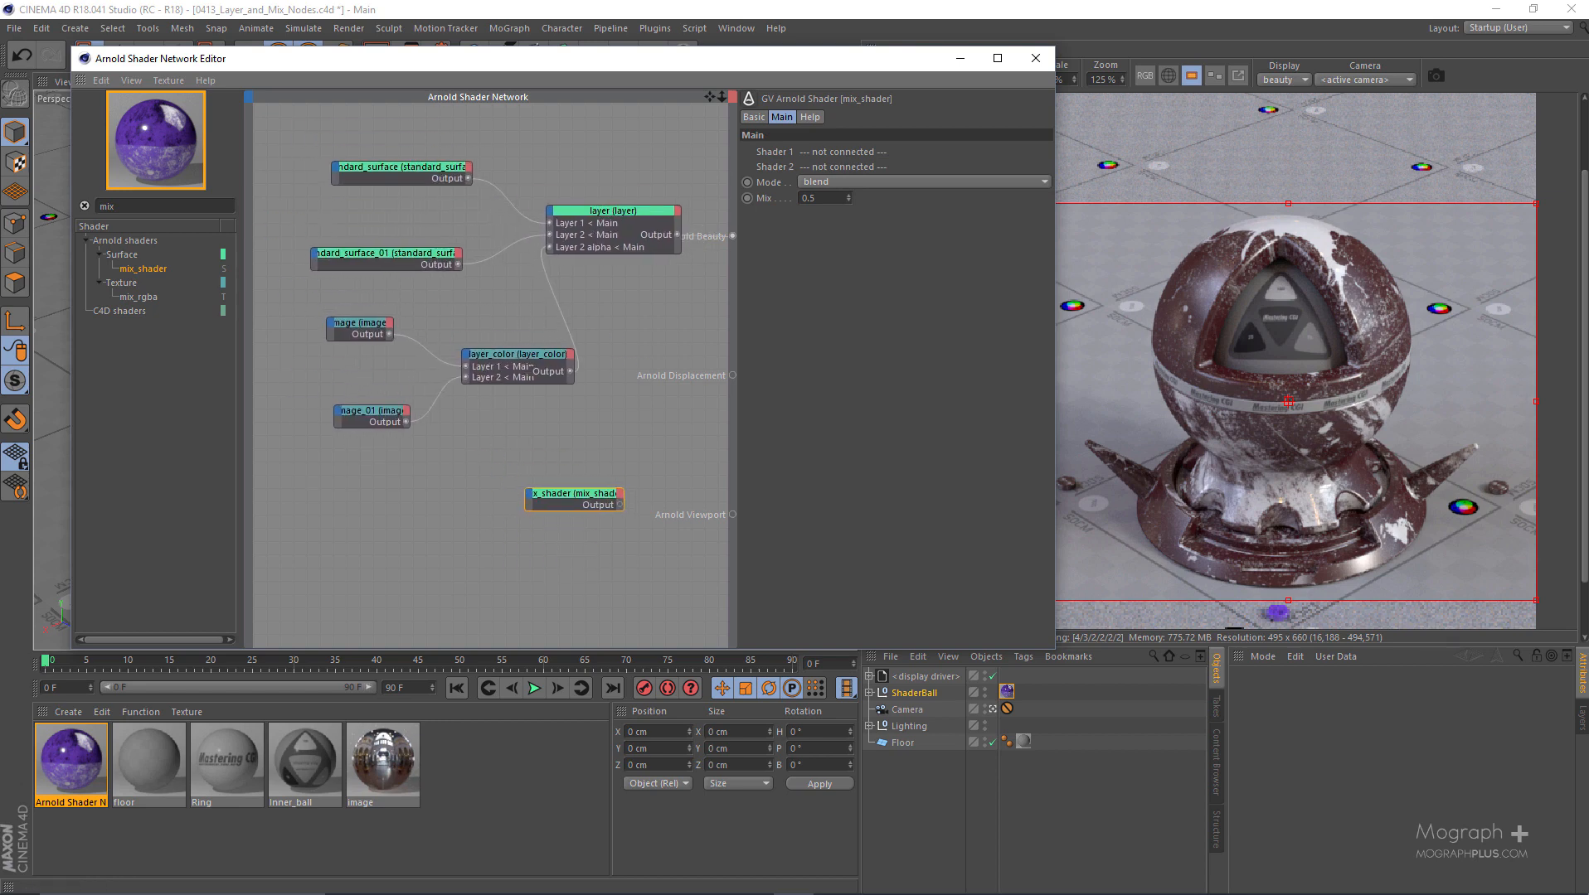
- Connect standard_surface to Shader 1 and standard_surface_01 to Shader 2 of mix_shader, and make mix_shader the Arnold Beauty root
click(444, 164)
drag(469, 178, 603, 513)
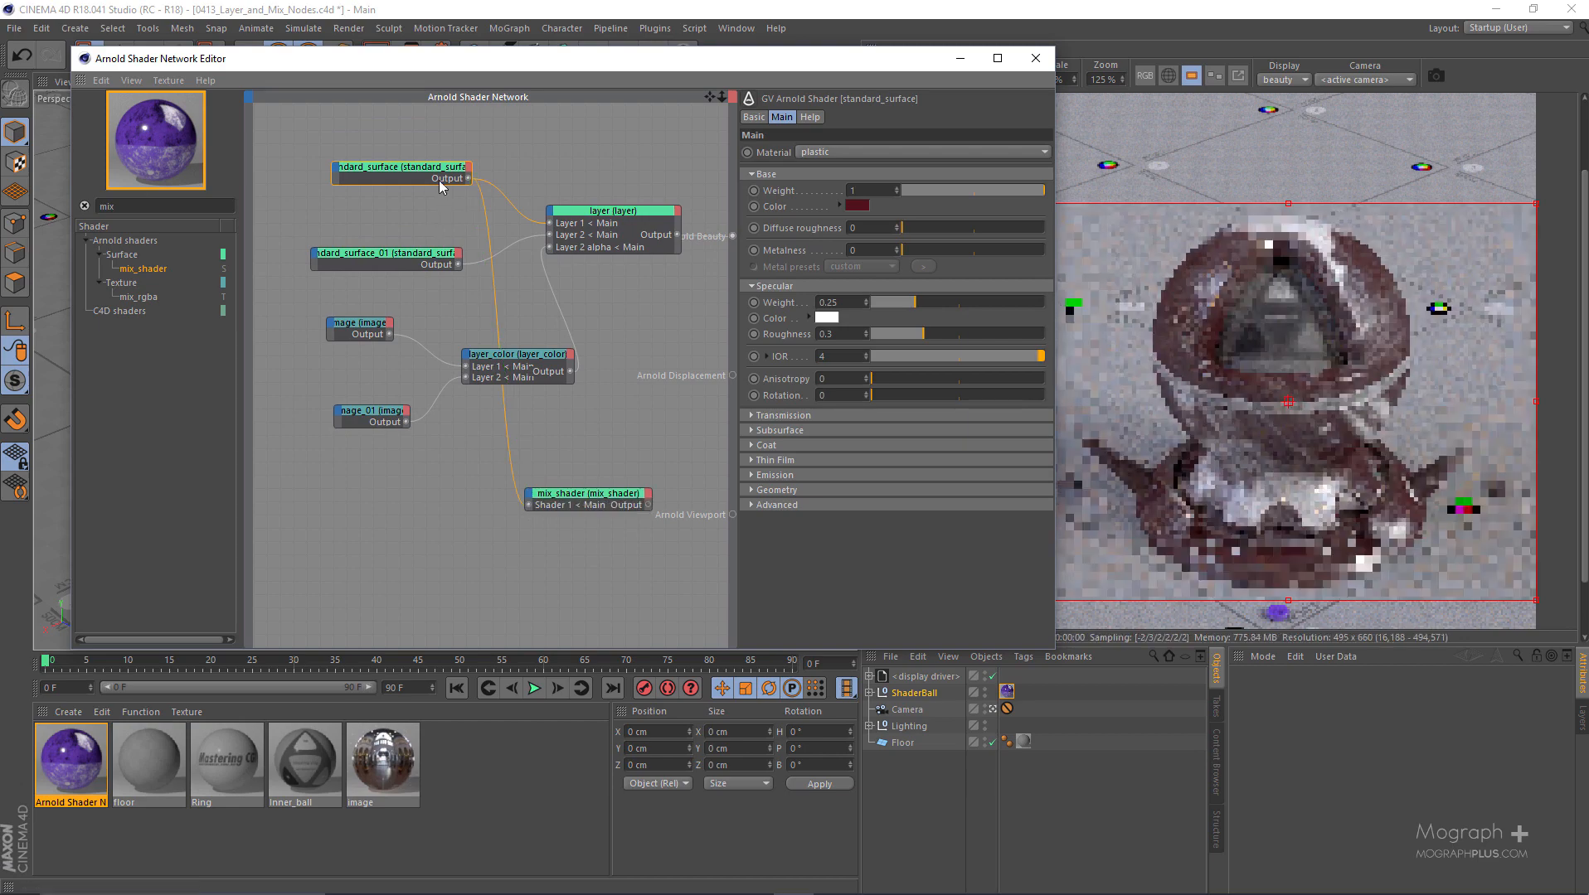
drag(459, 265, 594, 504)
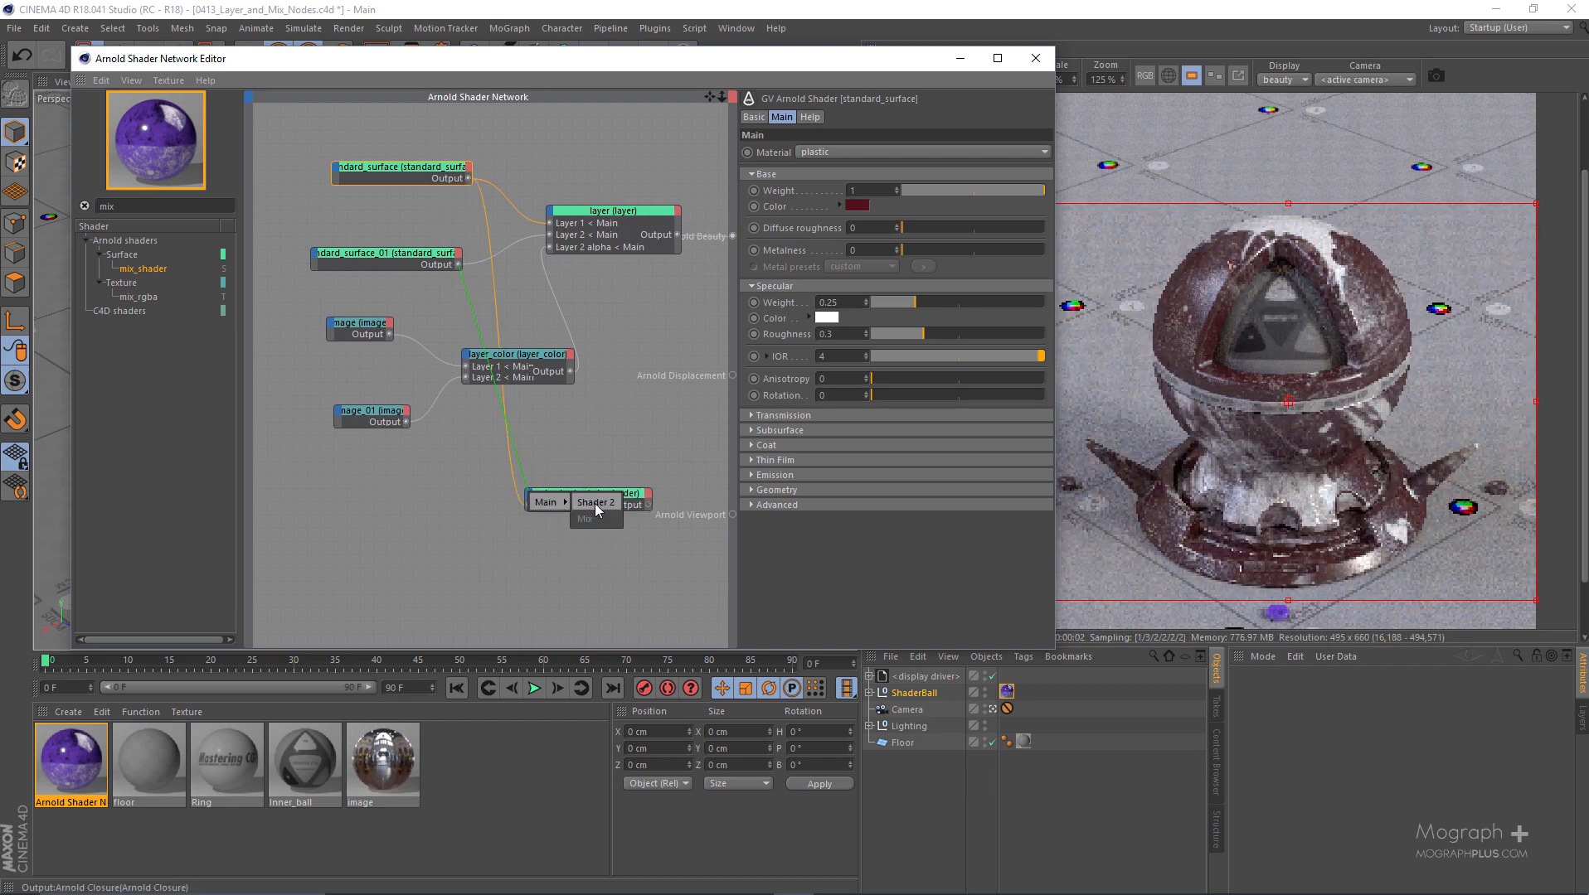
click(586, 519)
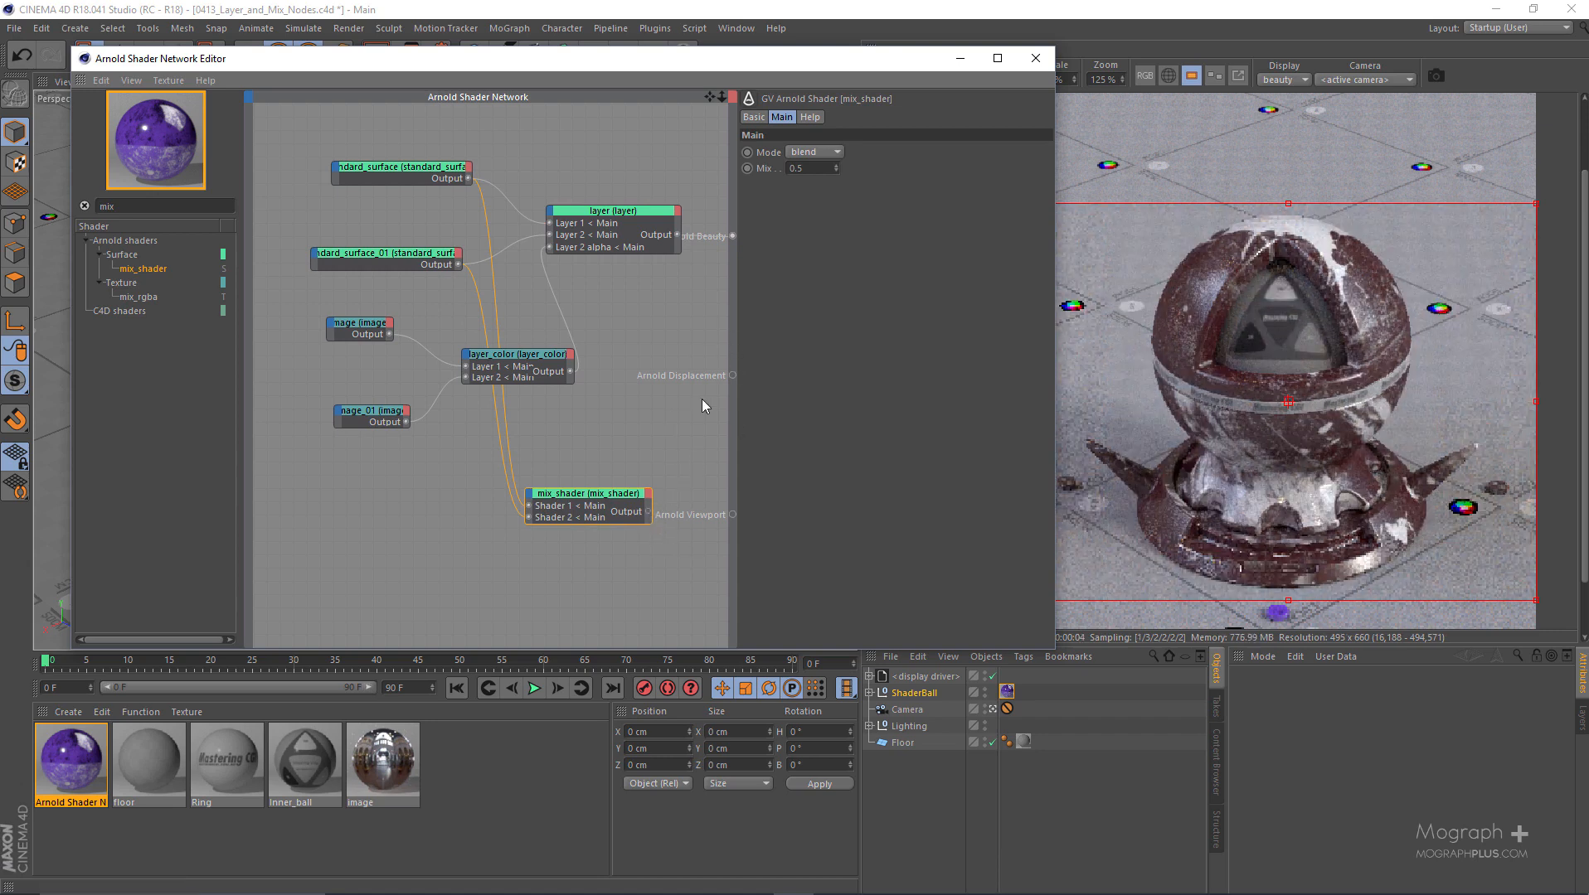
scroll(651, 514, up, 1)
drag(651, 512, 734, 235)
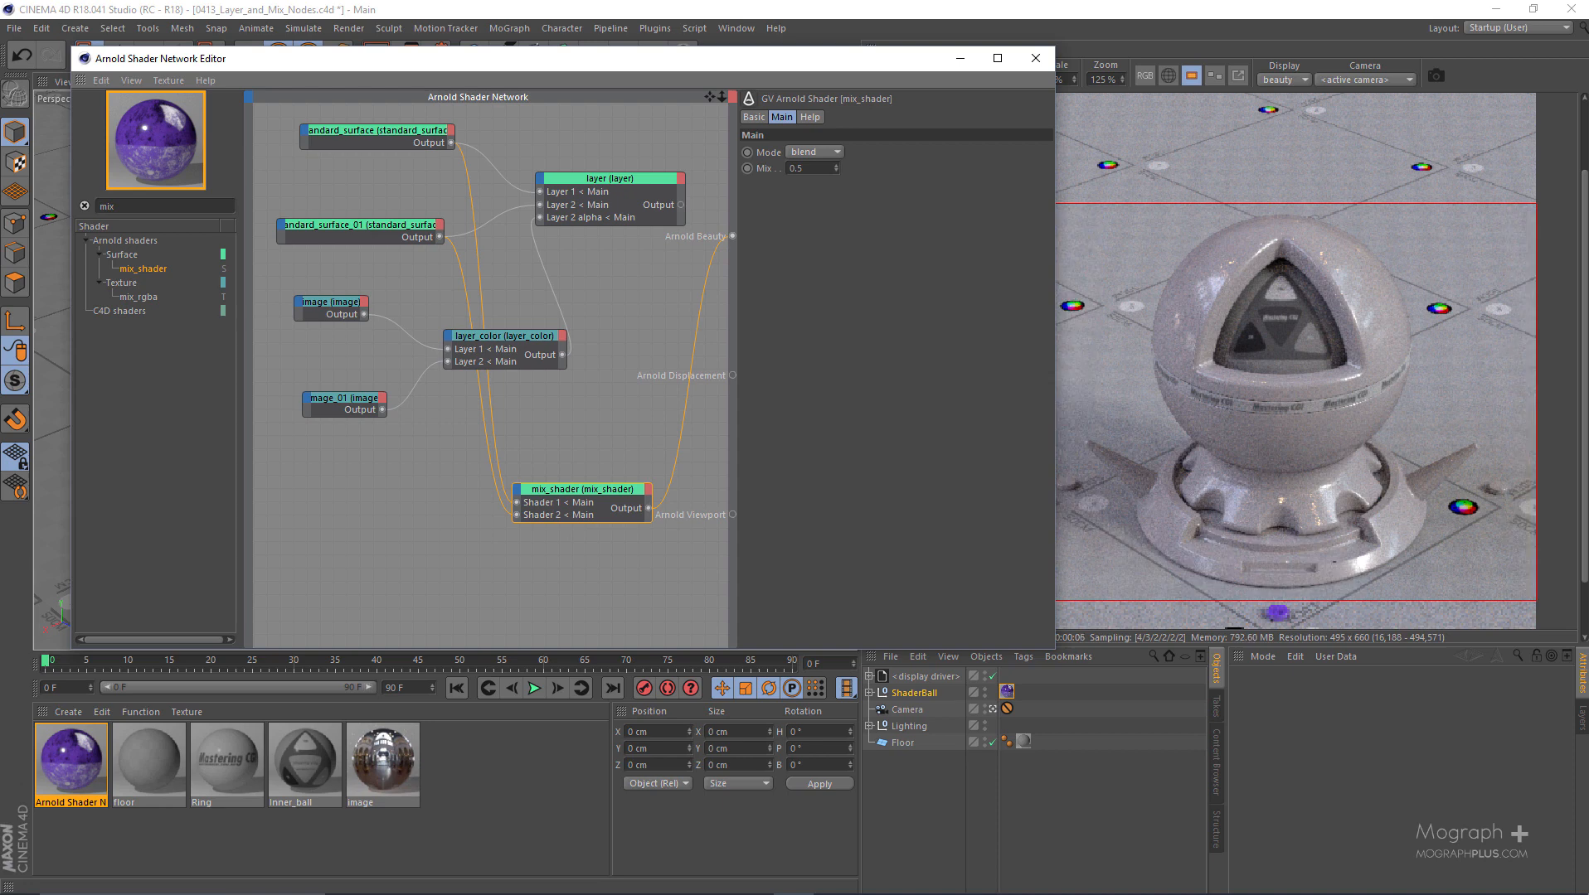
- Set the Mix value of mix_shader to 0 and select standard_surface to compare it with the render
double_click(795, 169)
text(0)
key(Return)
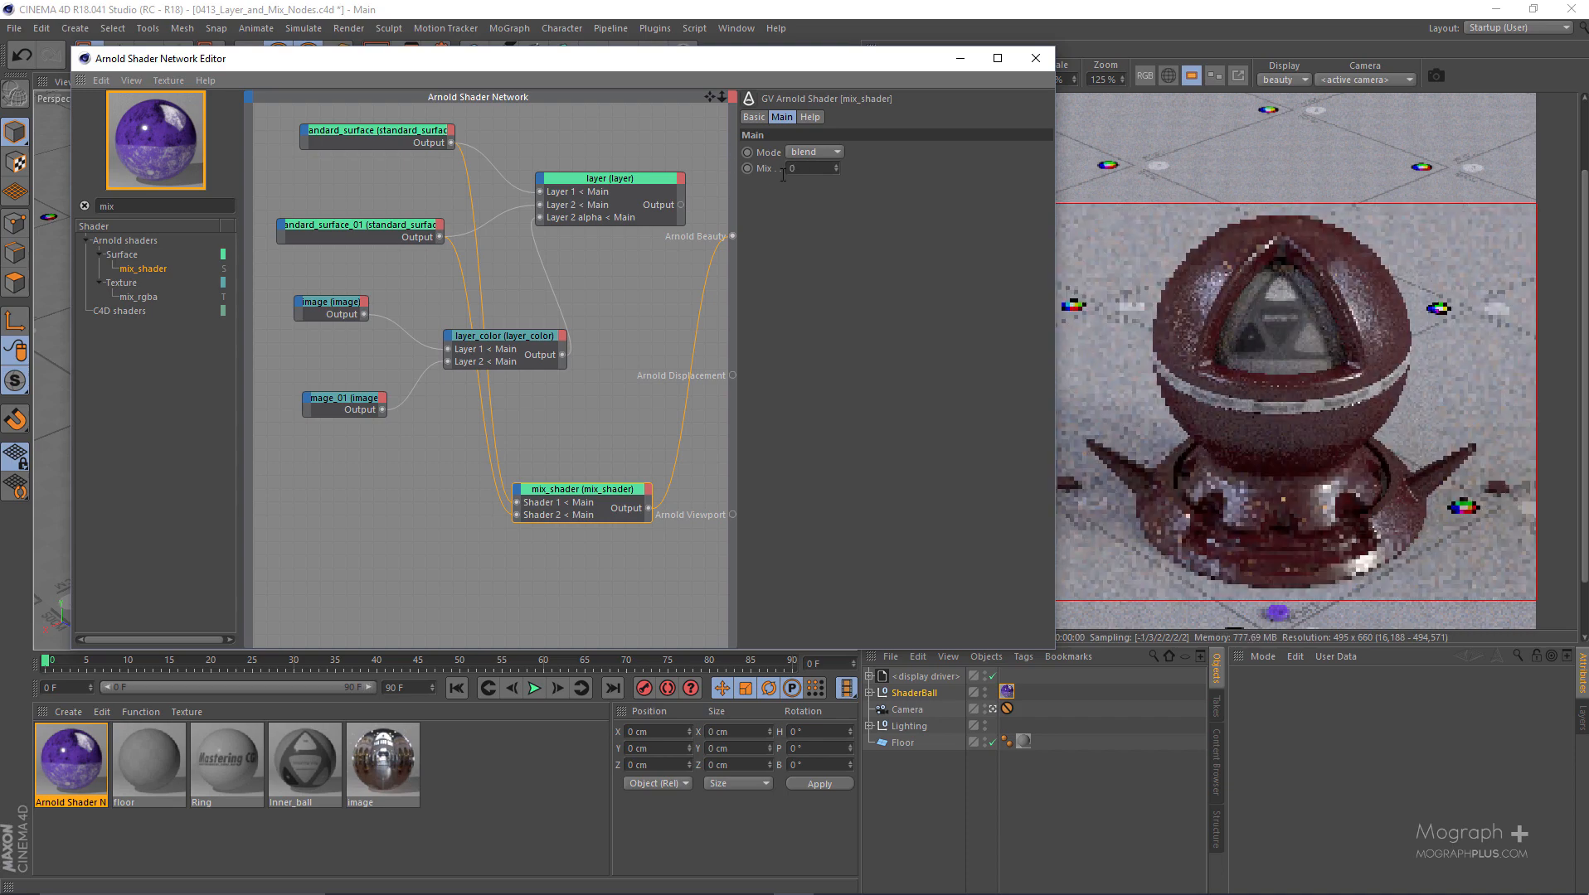
drag(381, 127, 384, 128)
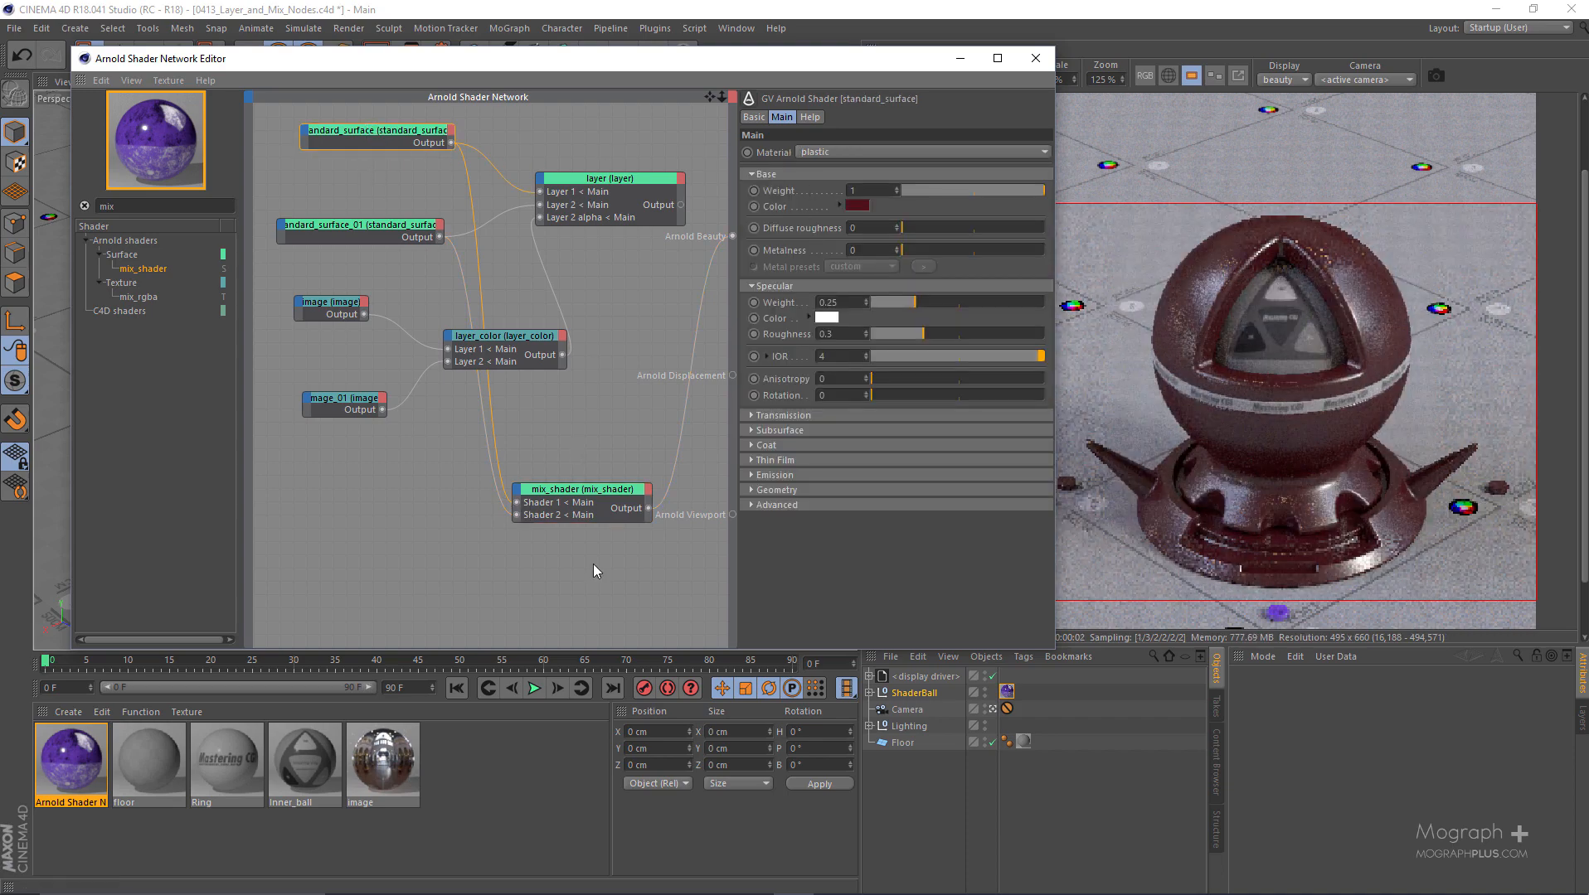
- Try a Mix value of 0.01 on mix_shader, set it to 1, and compare the render with standard_surface_01
click(598, 505)
double_click(816, 169)
text(0.01)
key(Return)
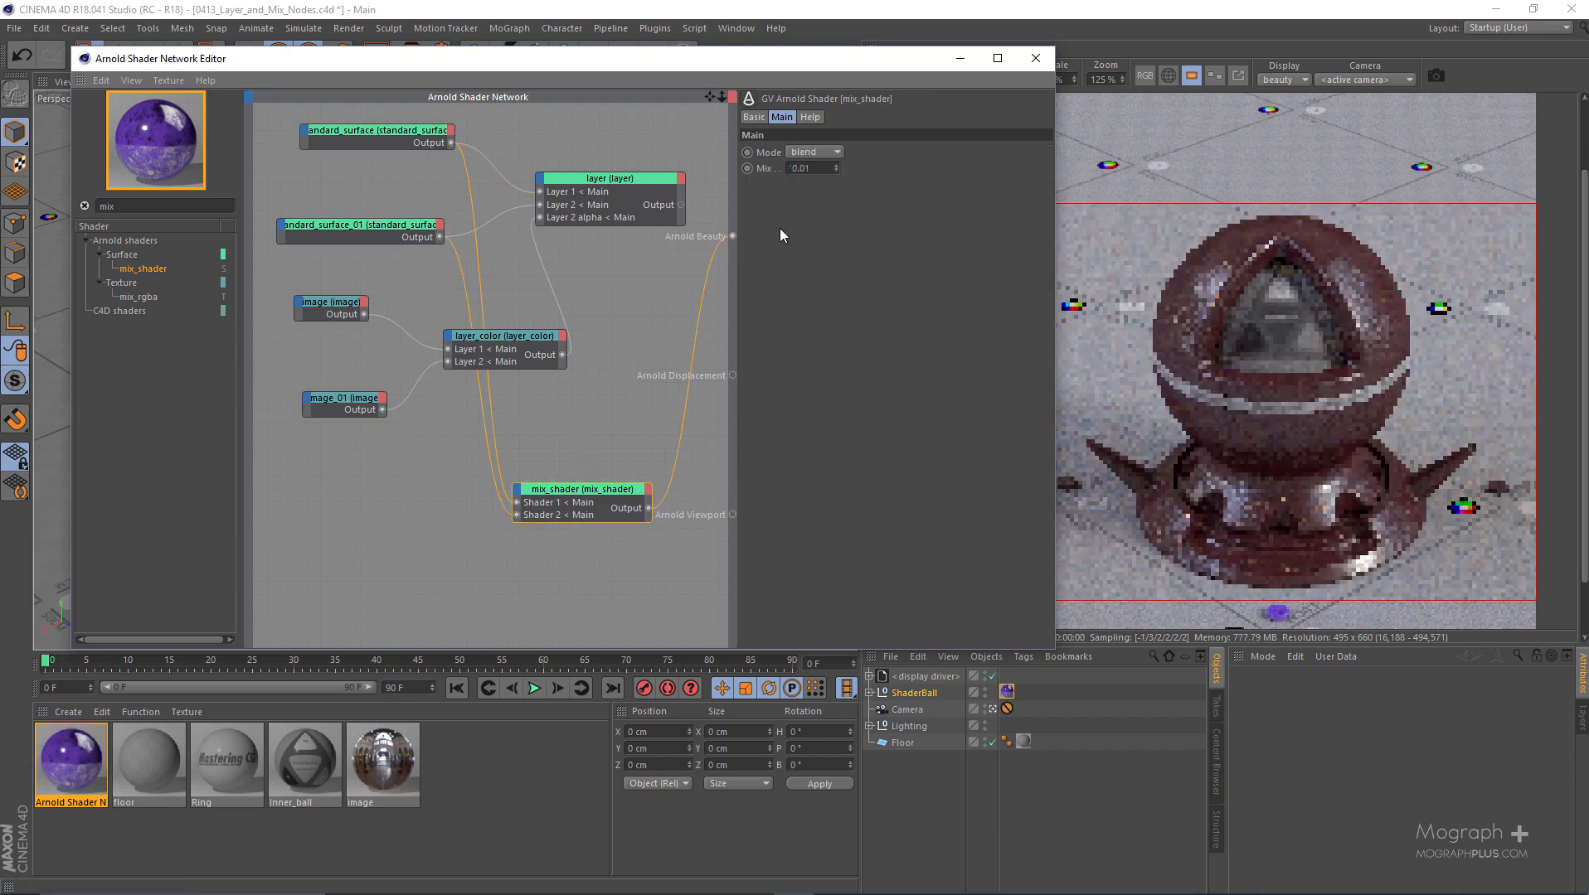
text(1)
key(Return)
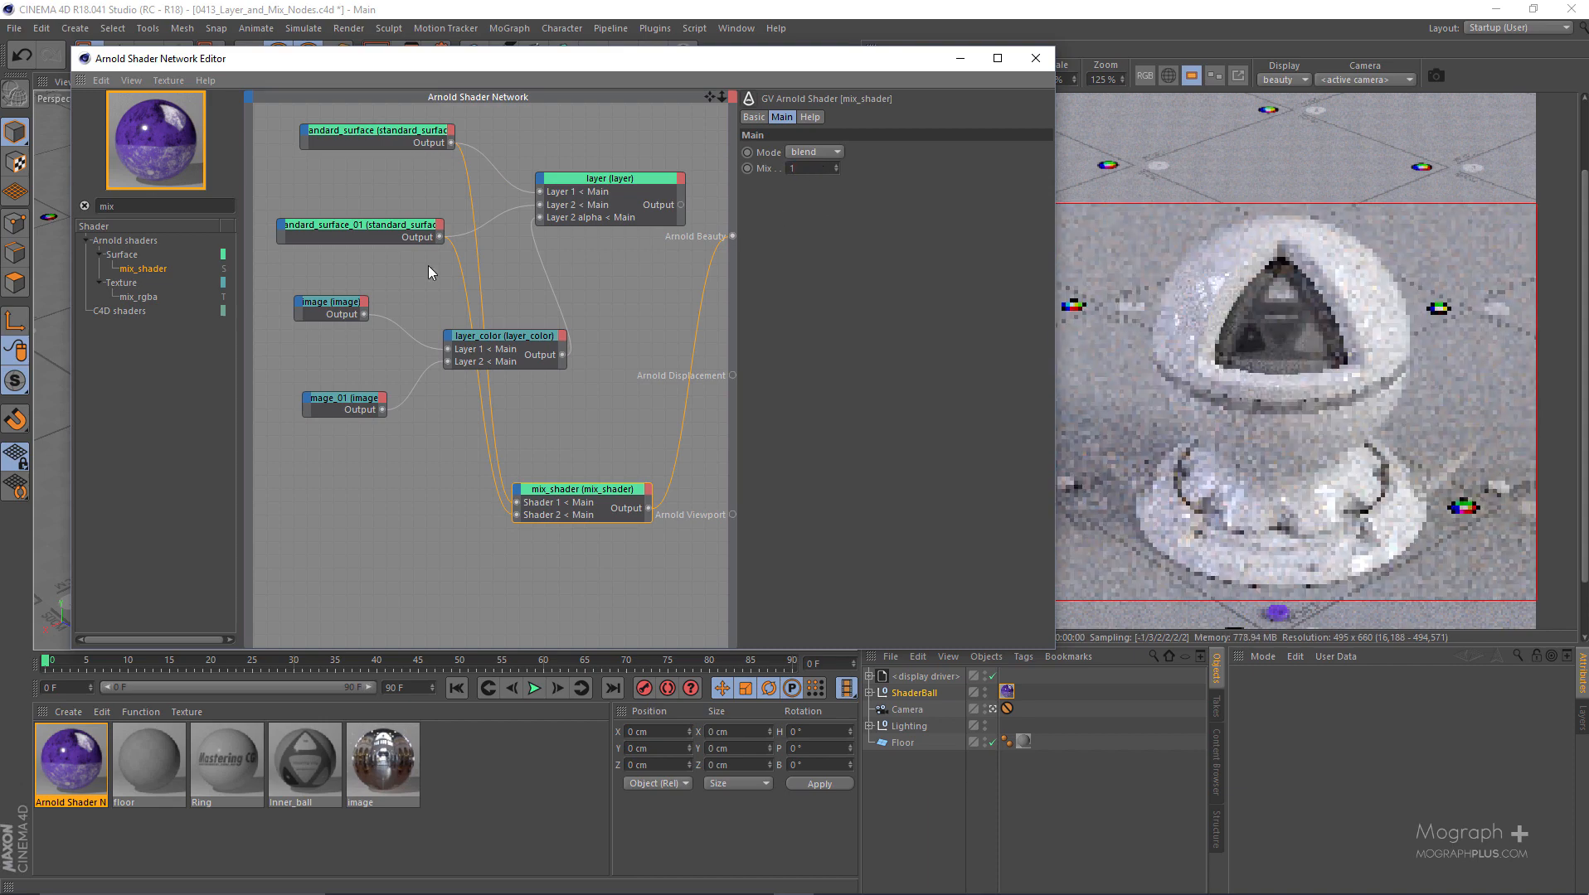
click(362, 220)
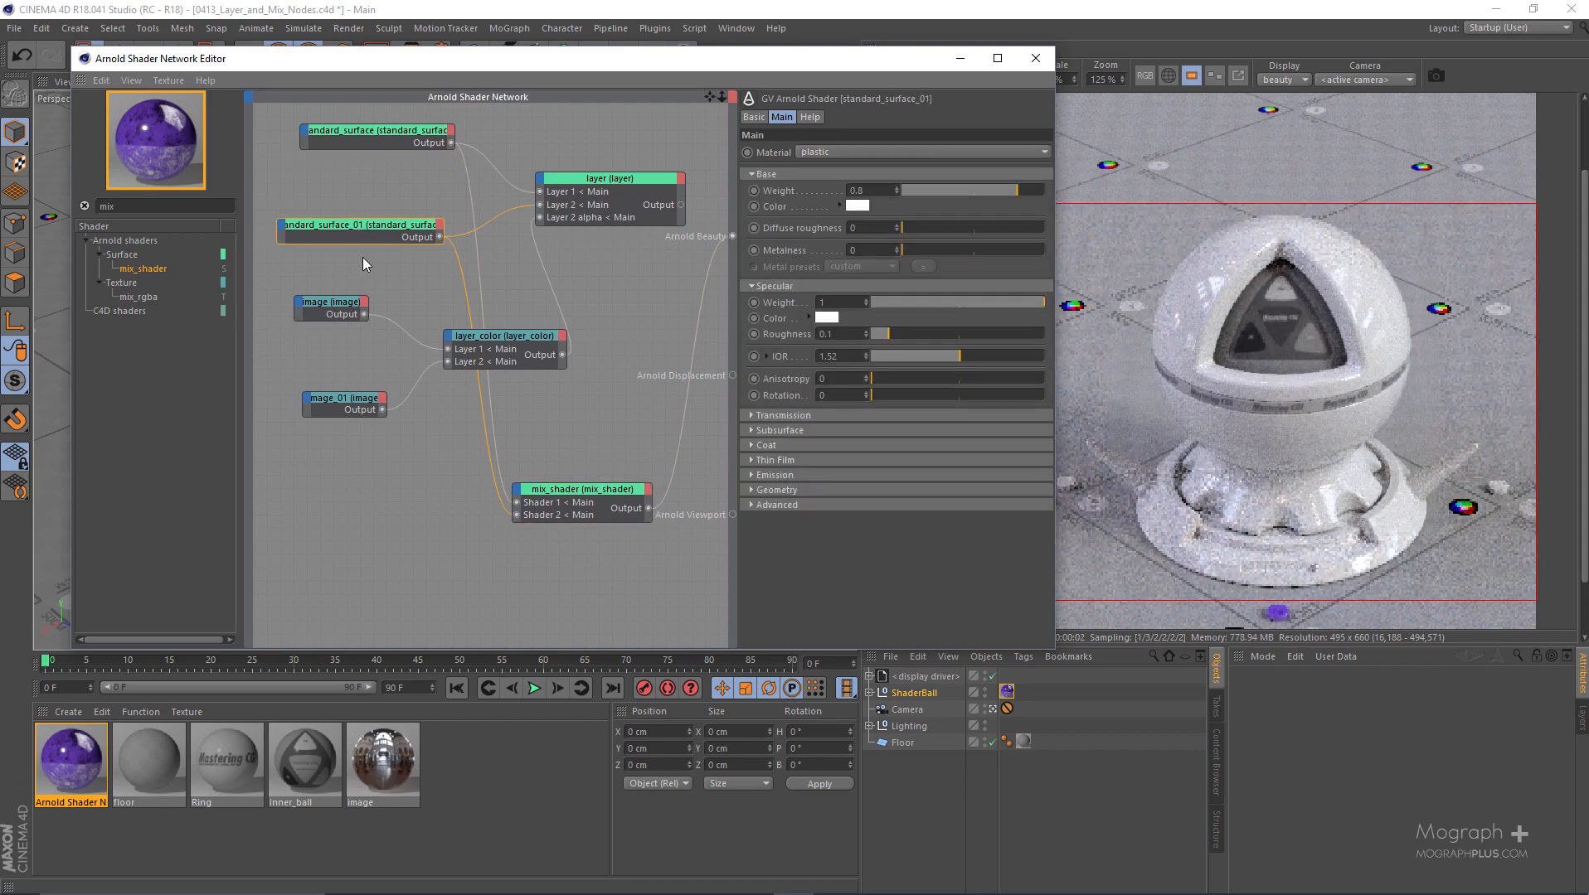
click(617, 519)
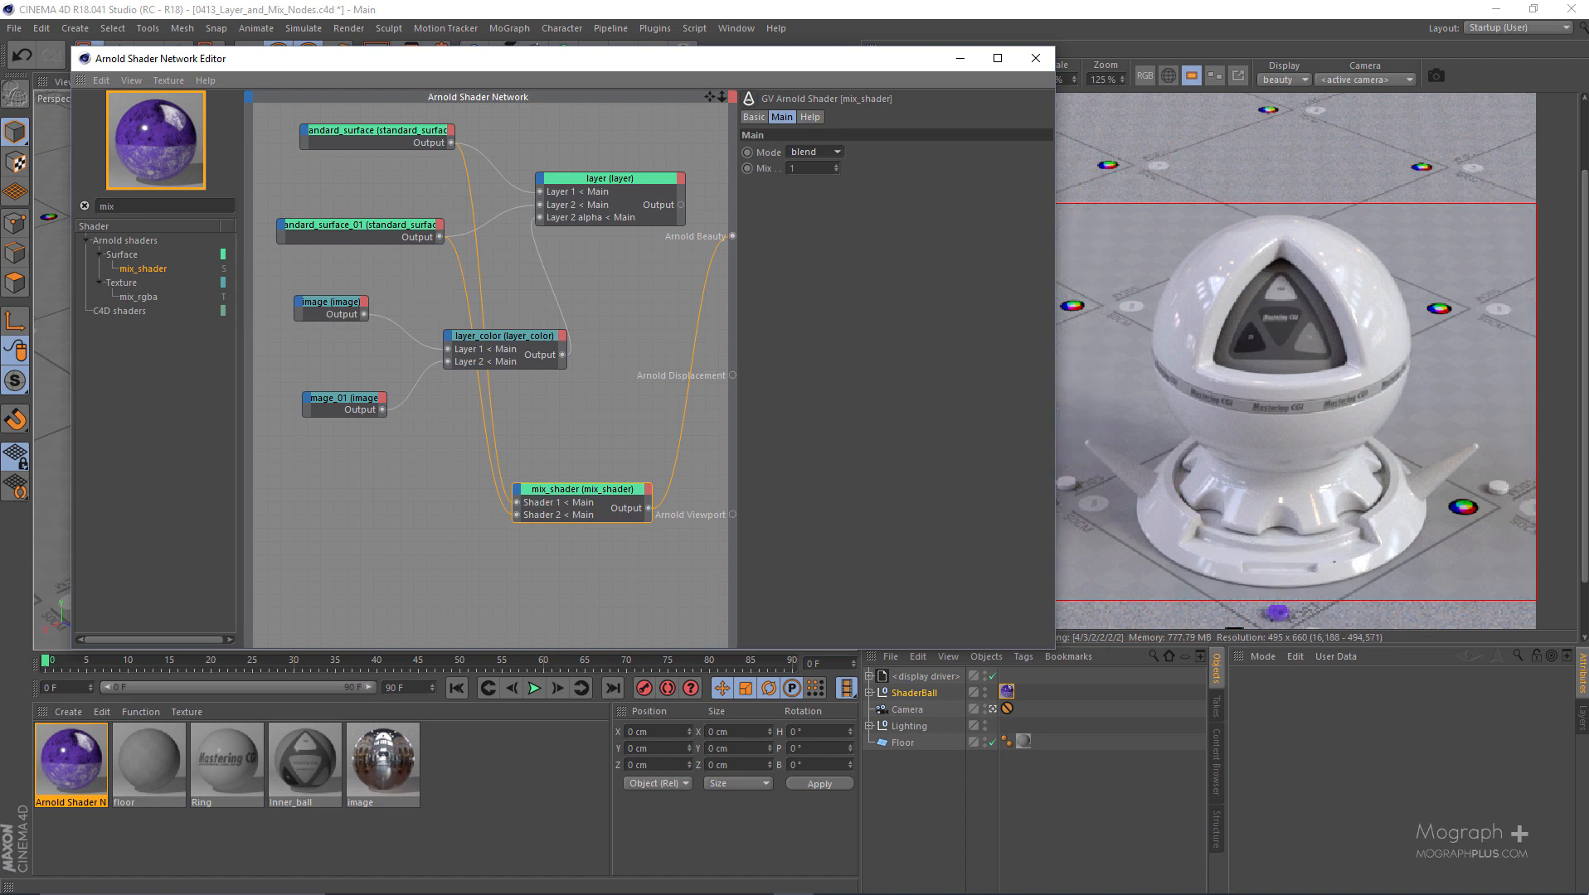
- Examine the Environment section of the Arnold render settings, including the shaders available for Atmosphere, and close the settings
drag(532, 65, 542, 124)
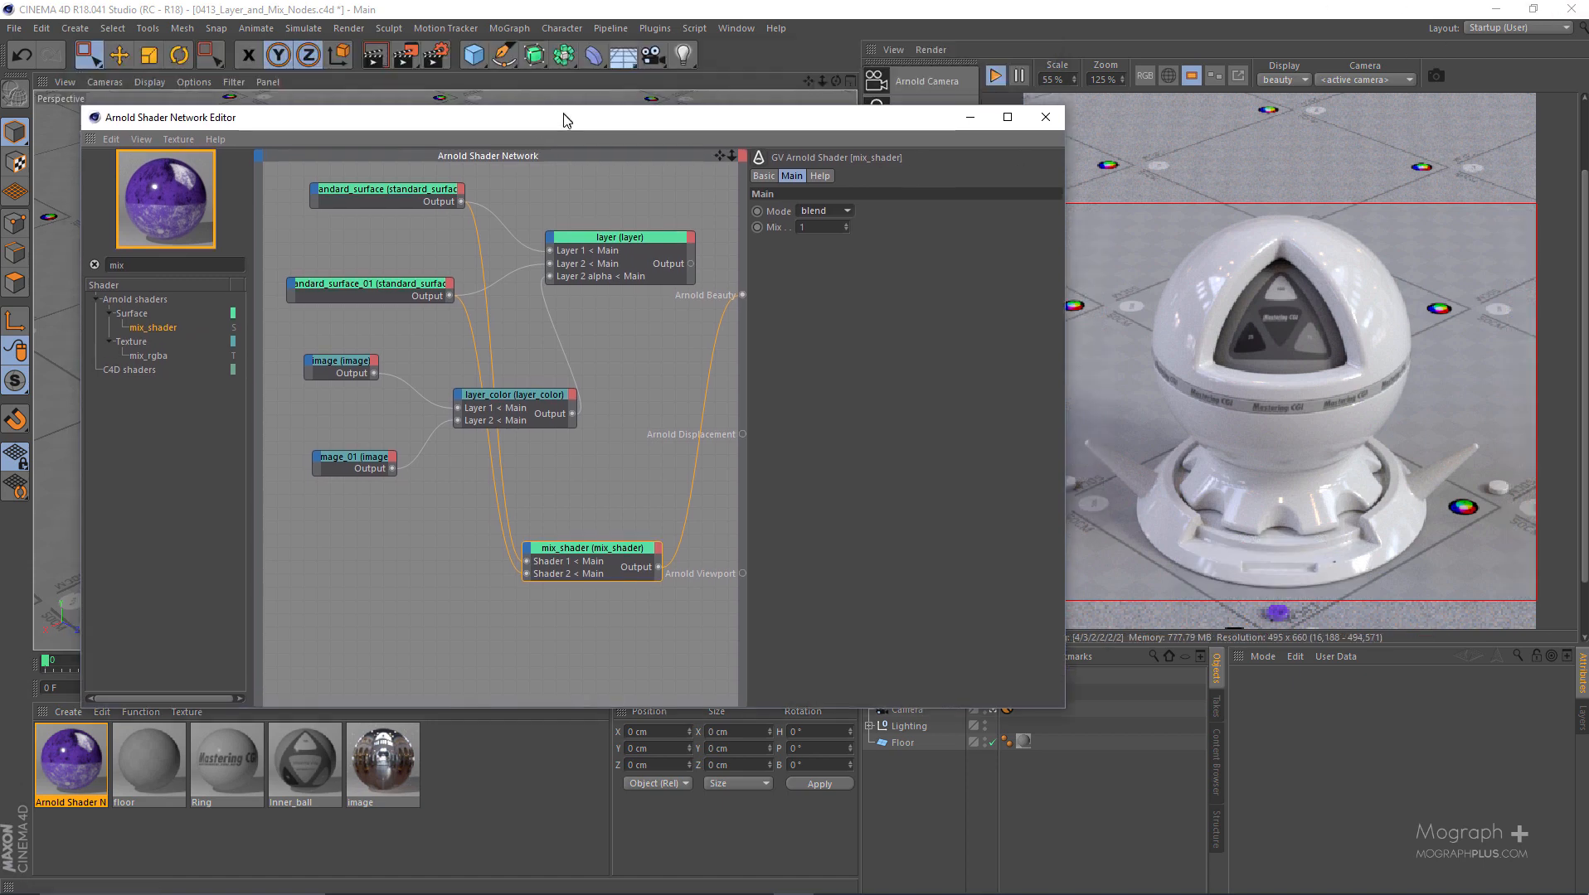
click(437, 55)
click(661, 252)
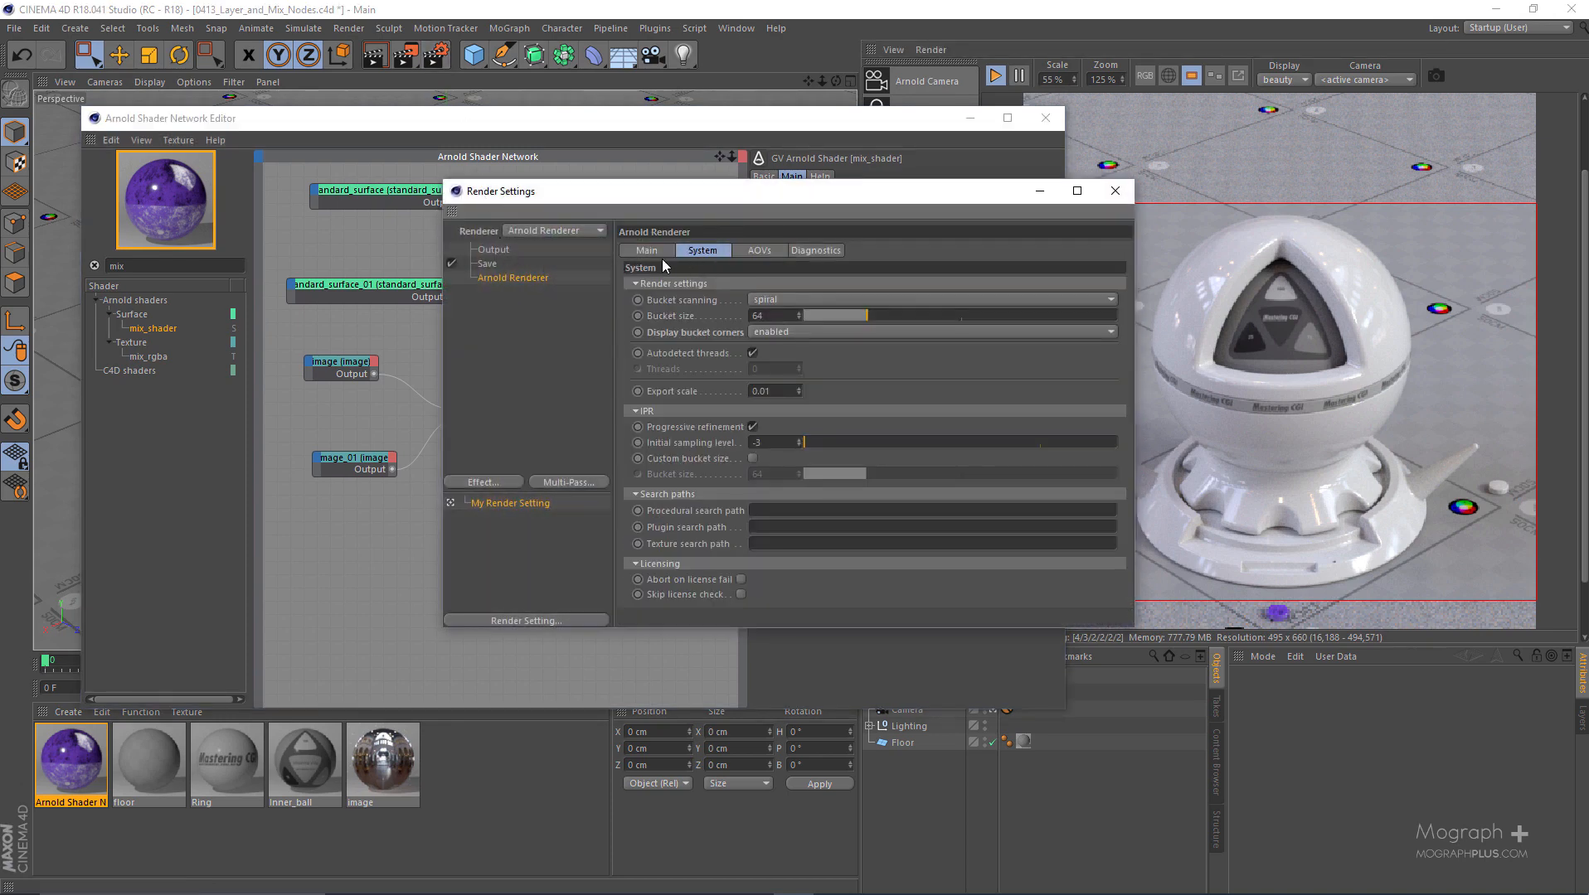
click(693, 284)
click(696, 285)
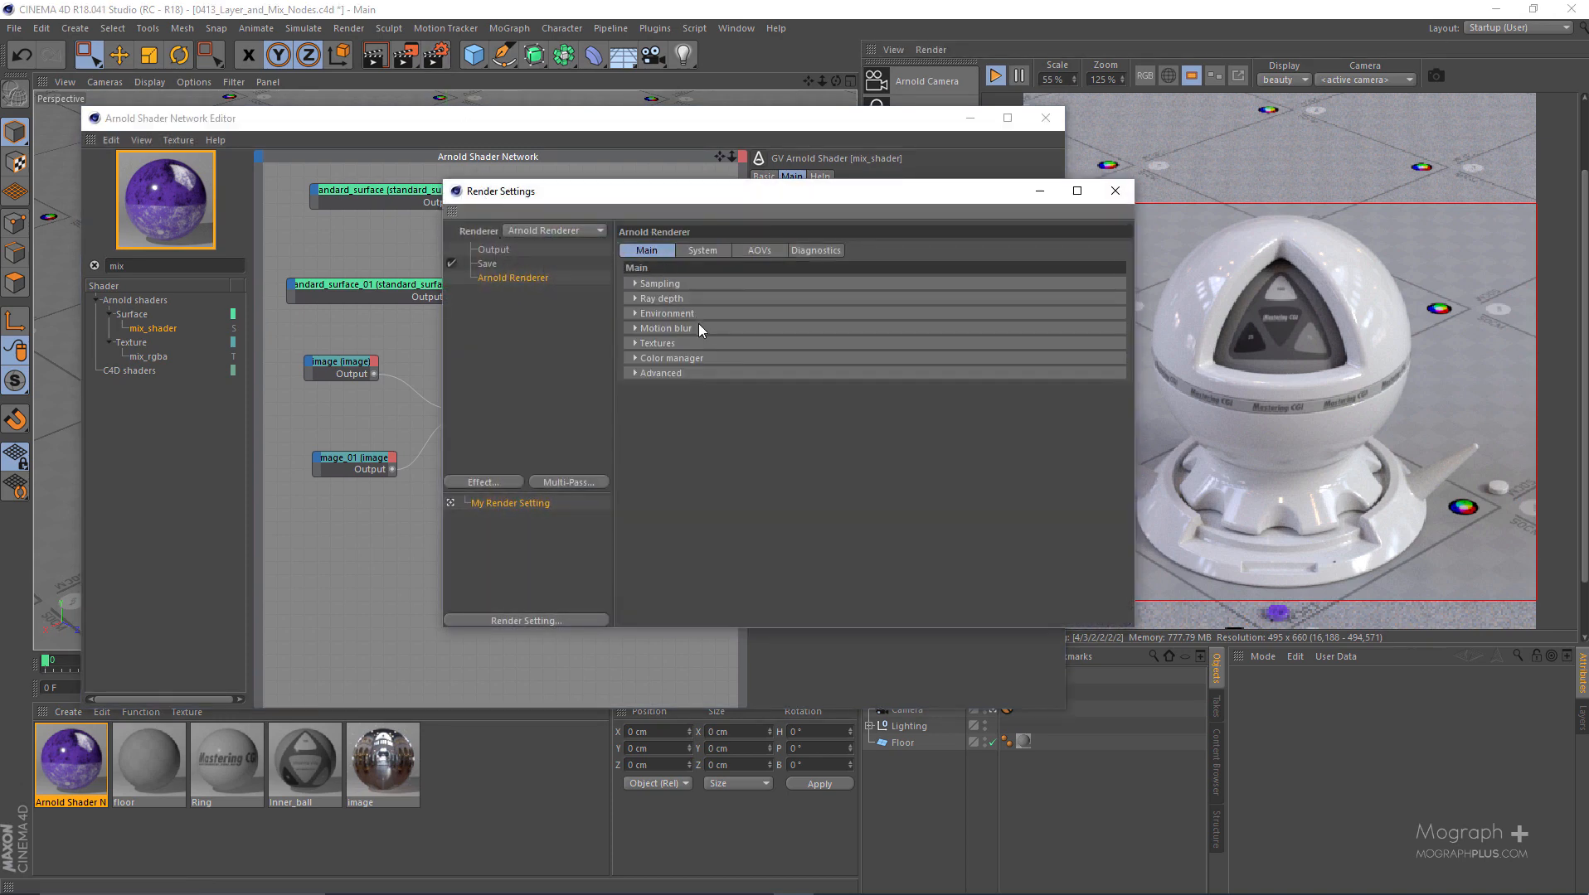
click(690, 314)
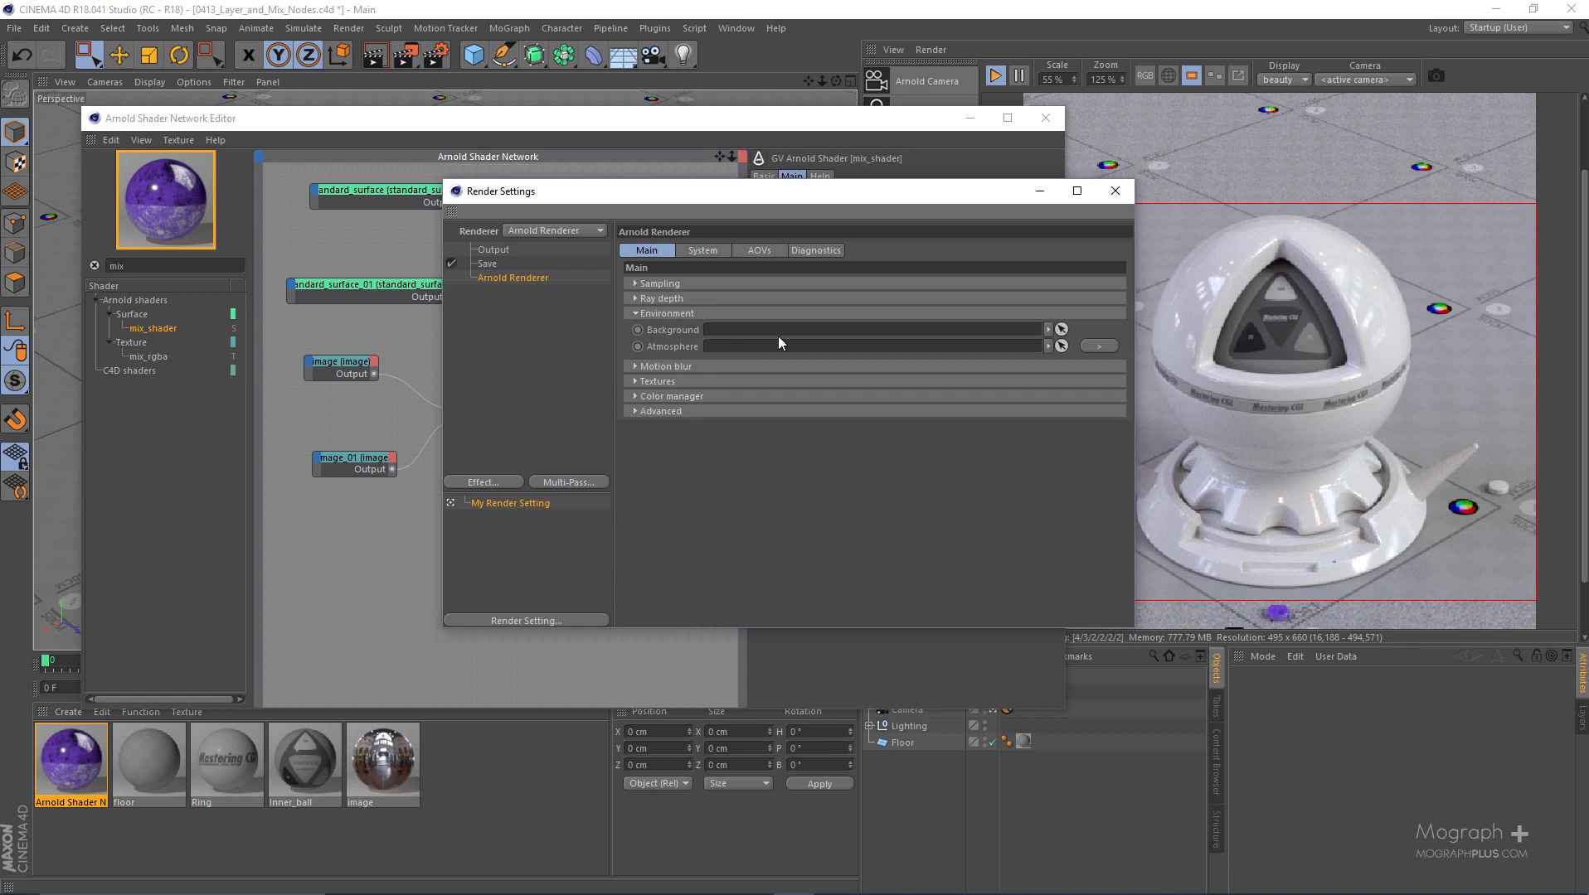
click(1093, 348)
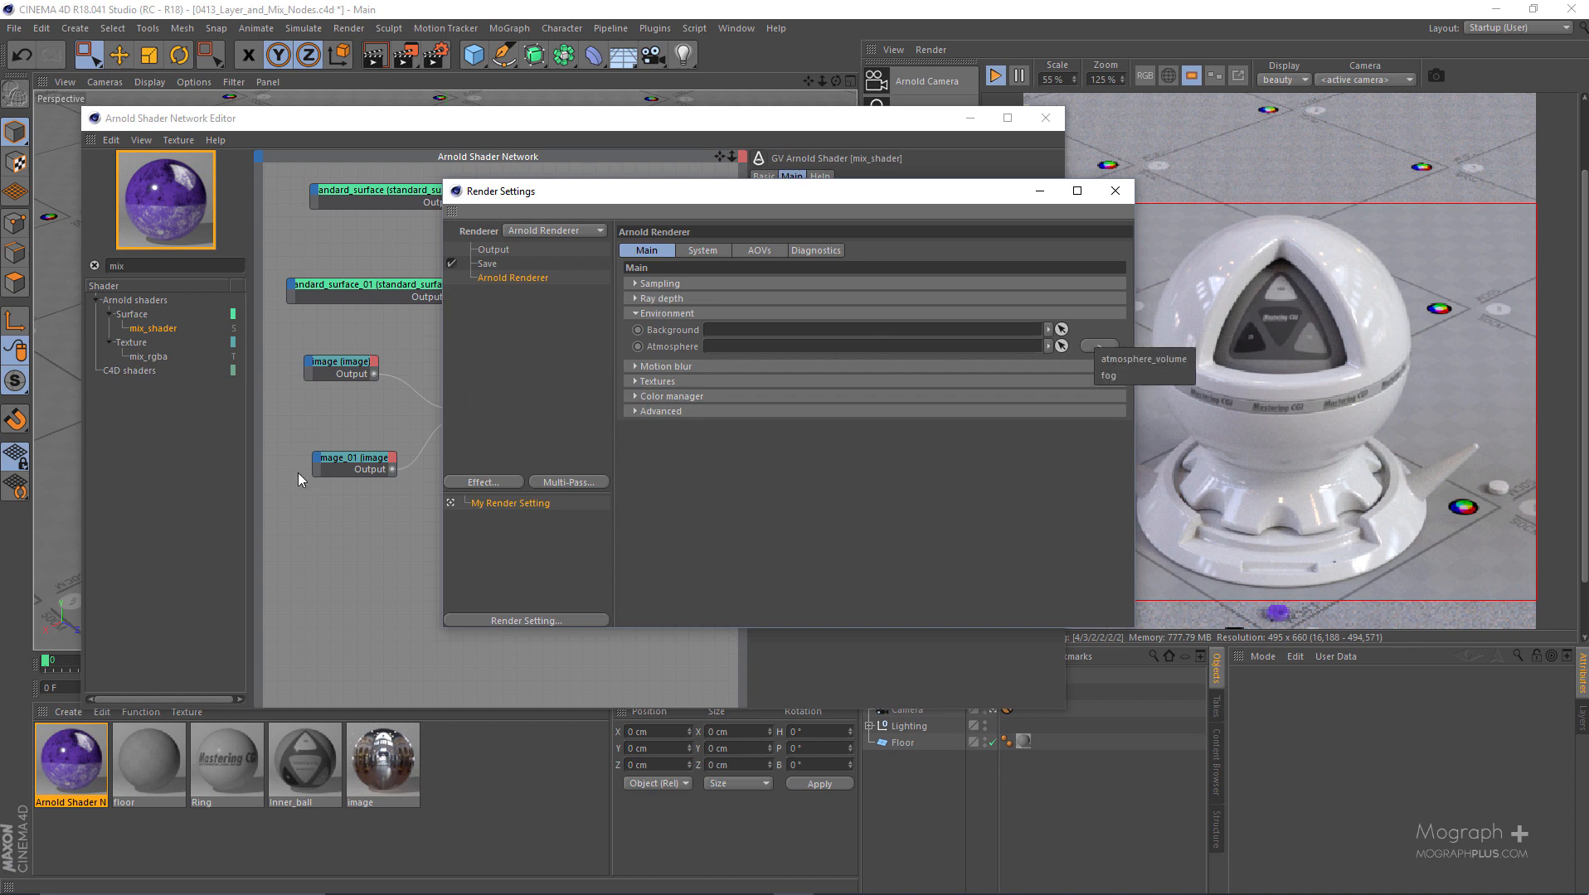
click(1099, 200)
drag(1092, 195, 825, 237)
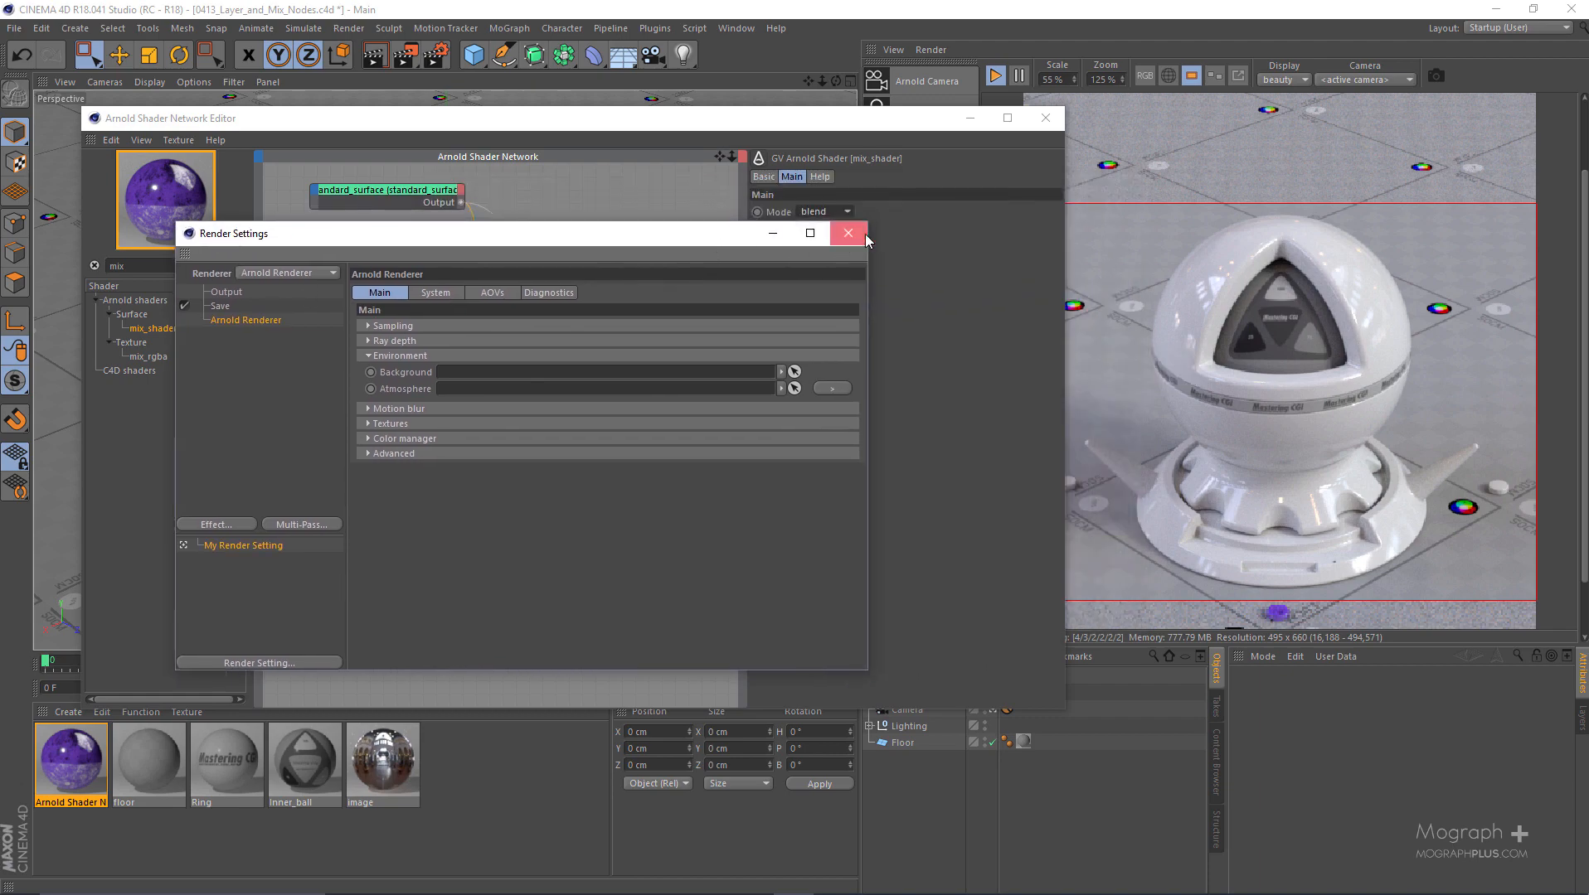
click(862, 235)
- Try the add mode on mix_shader, briefly revisit the render settings, and return the mode to blend
click(820, 211)
click(824, 240)
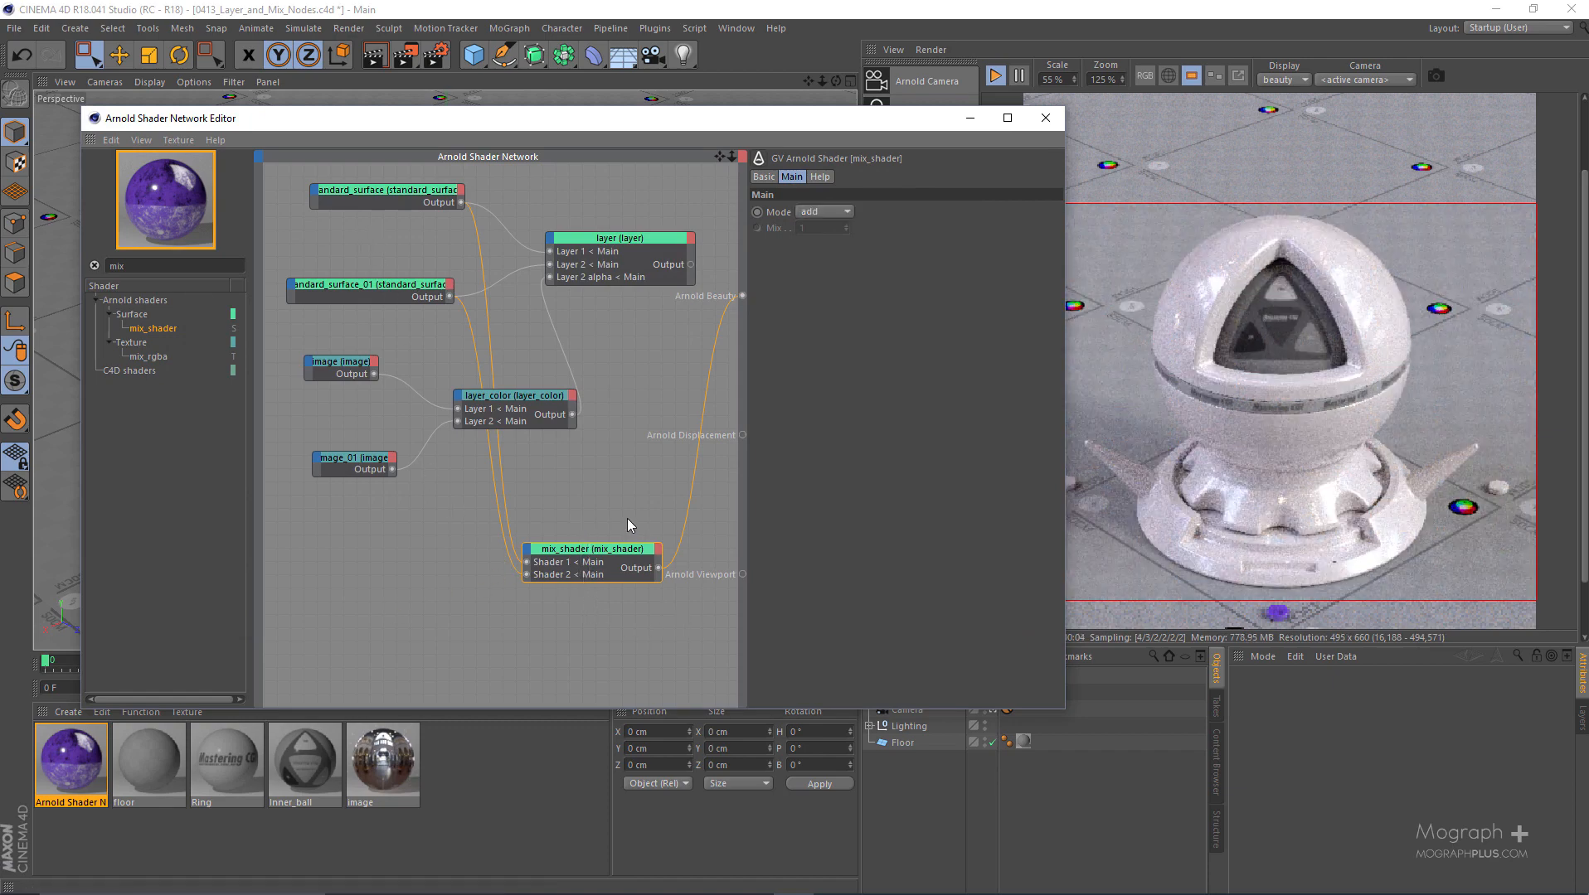
drag(731, 124, 703, 465)
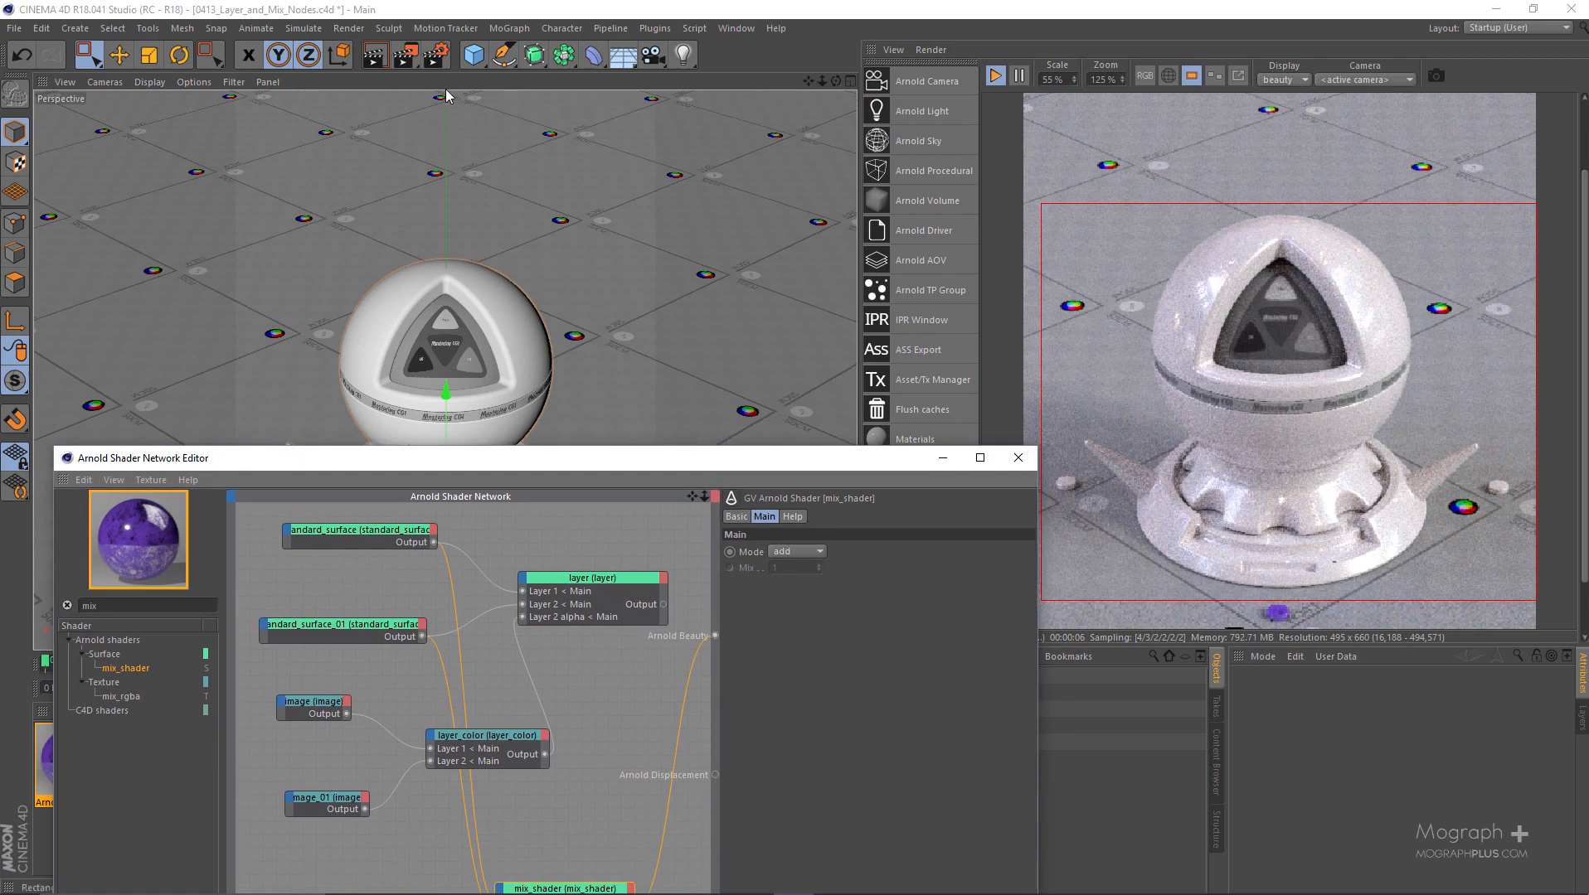
click(445, 56)
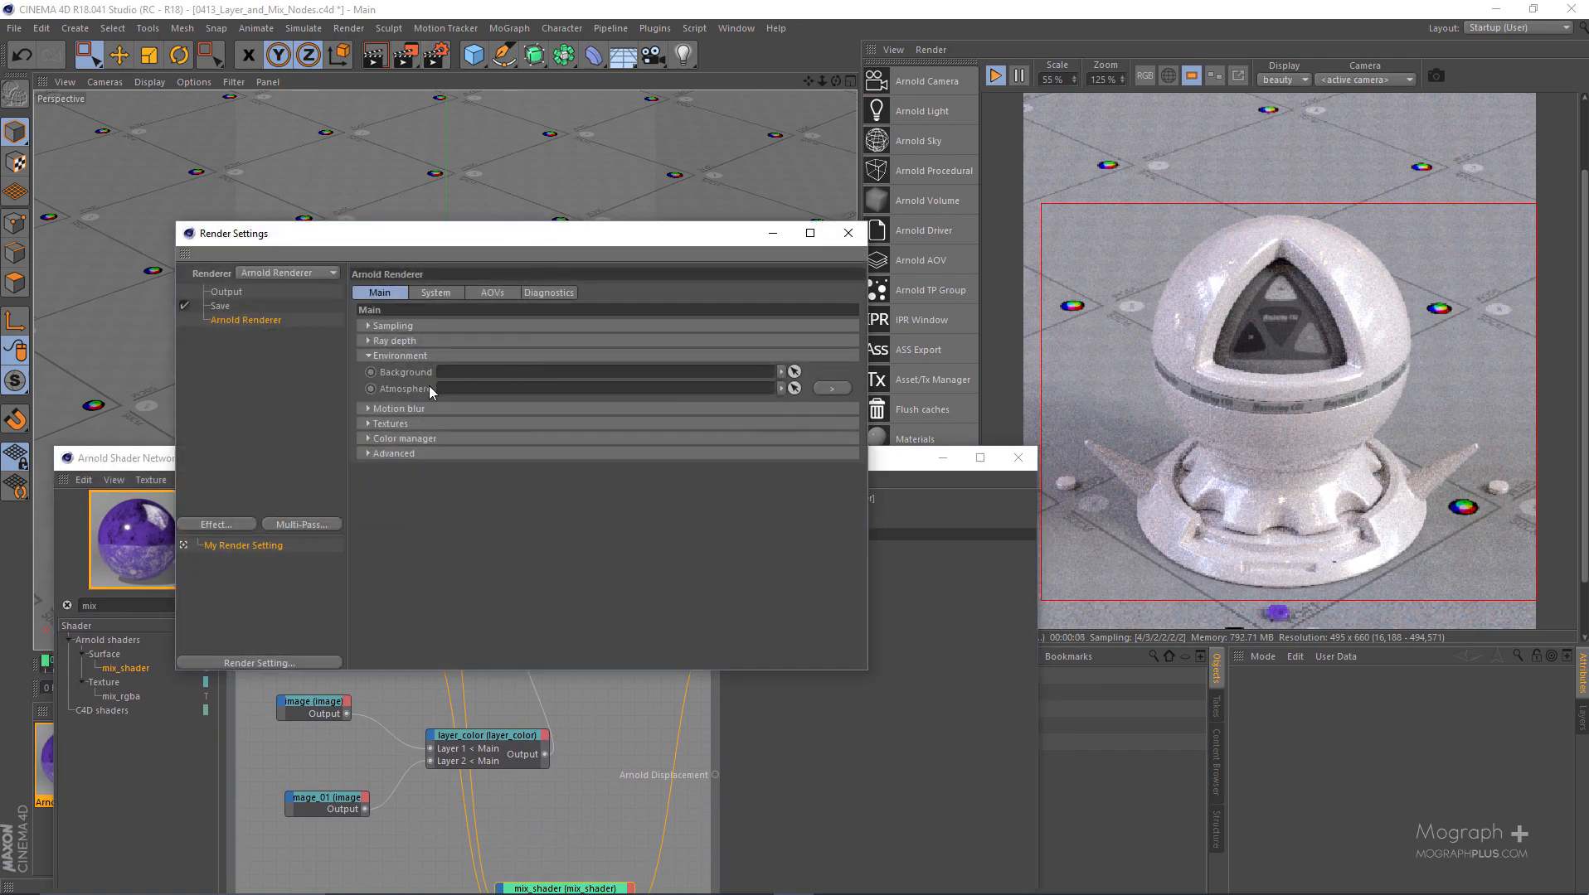
click(847, 233)
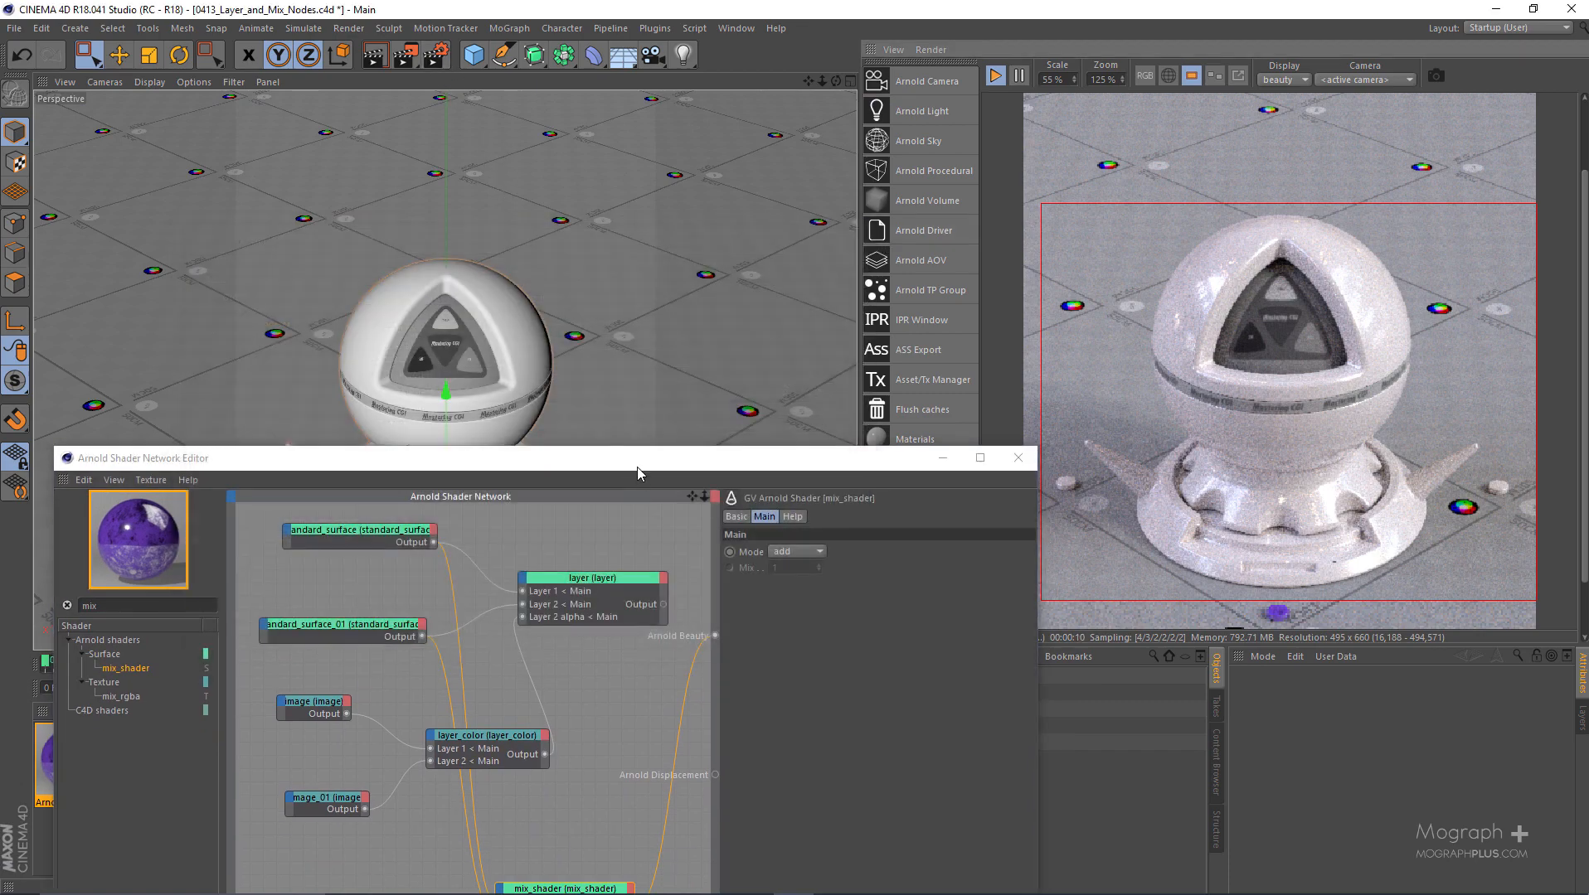
drag(637, 467, 741, 117)
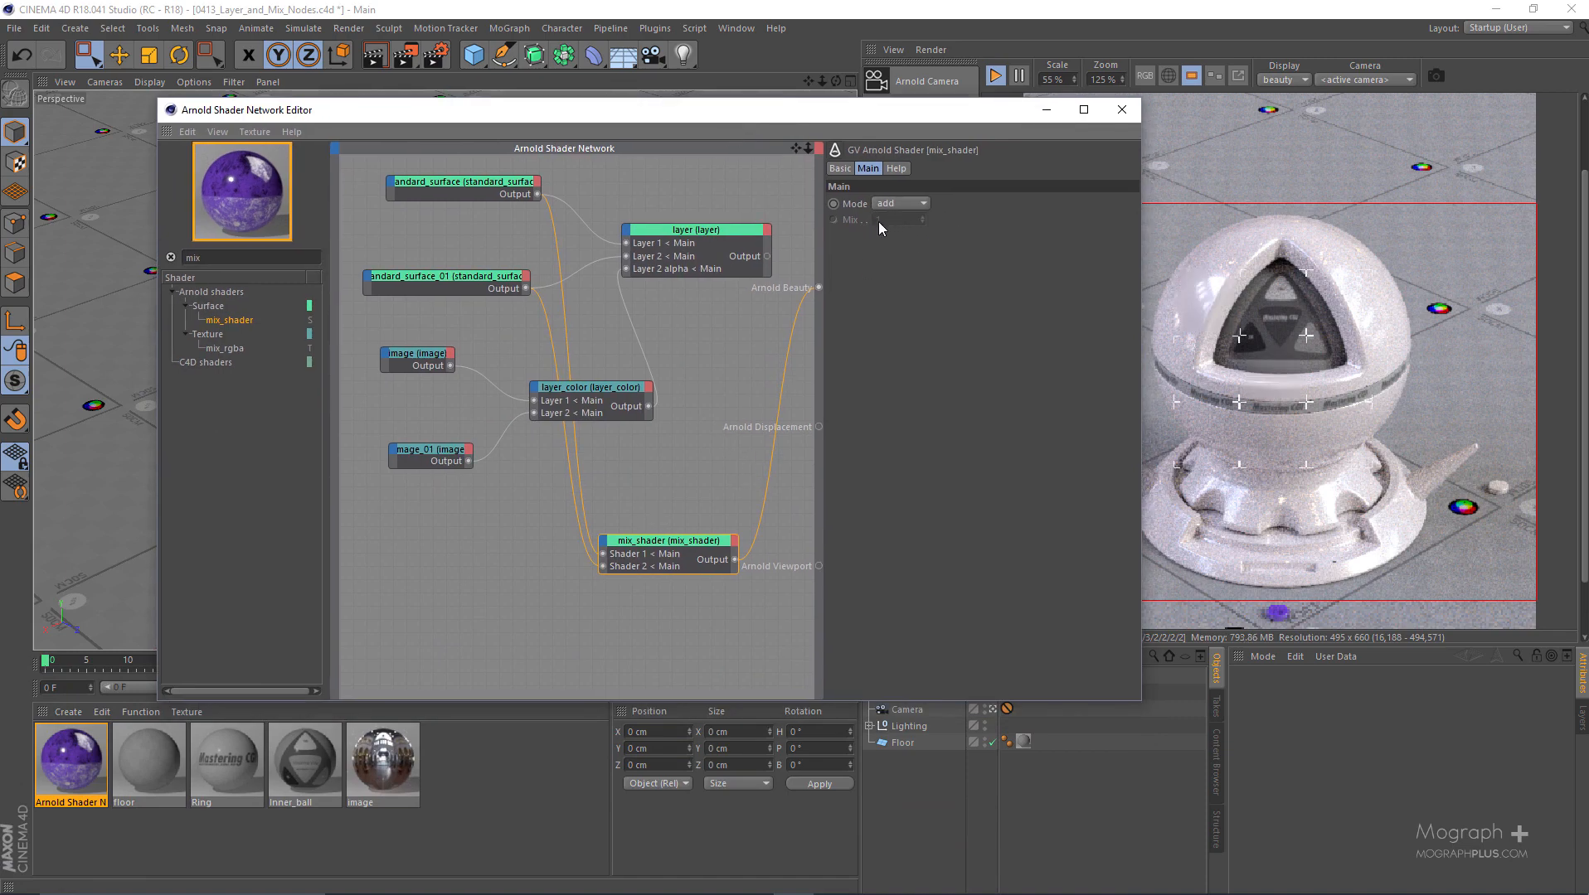
click(908, 222)
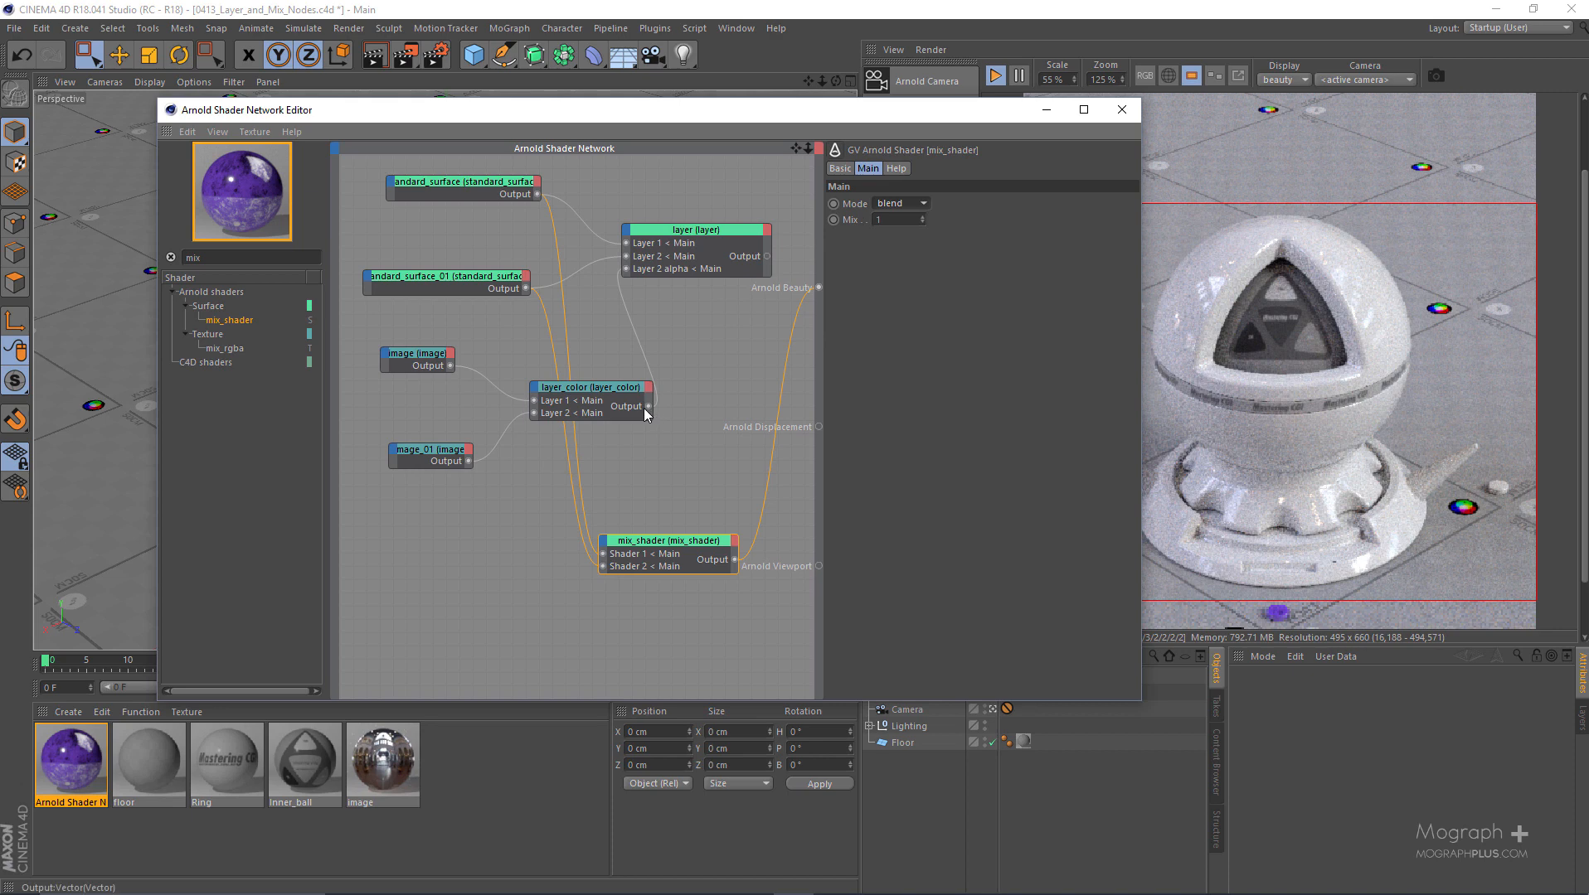
- Connect the layer_color output to the Mix input of mix_shader
drag(647, 413, 620, 556)
drag(647, 409, 611, 549)
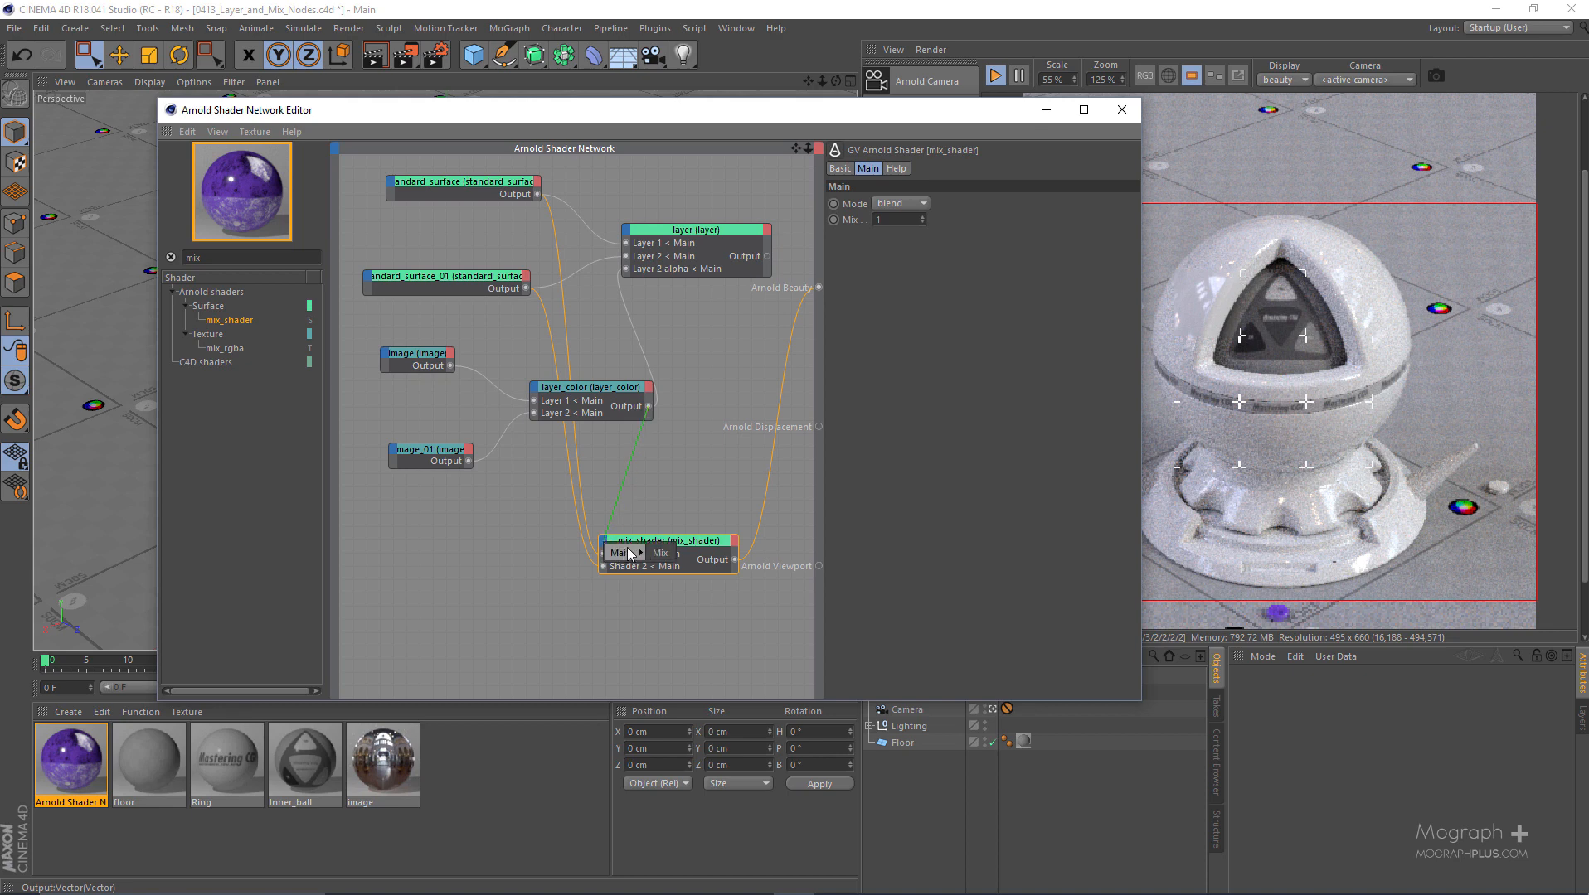
click(663, 553)
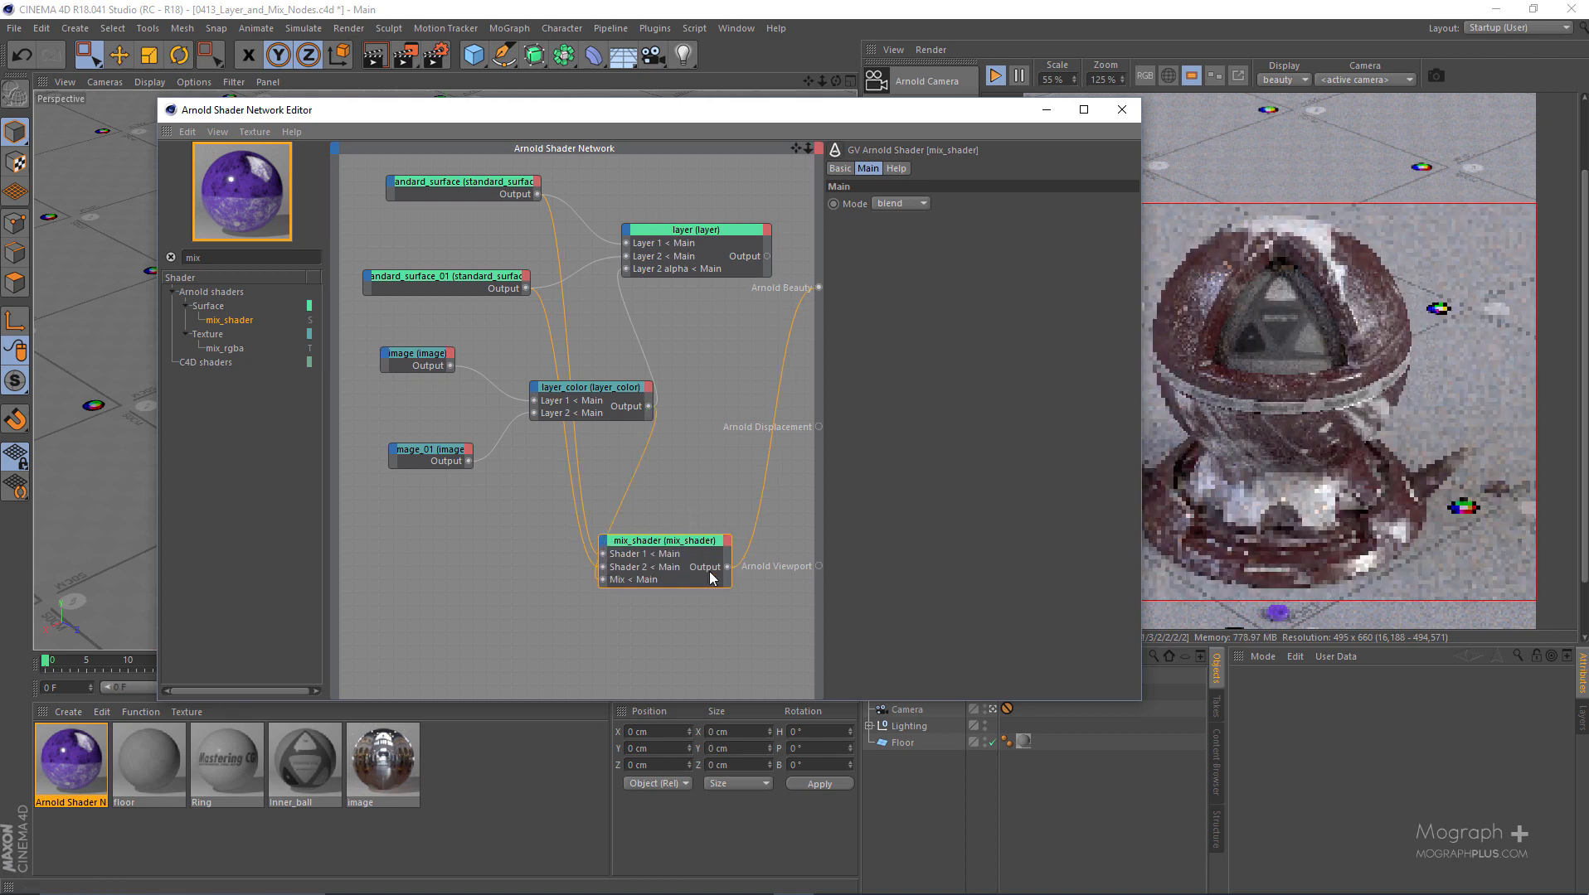
scroll(701, 466, down, 2)
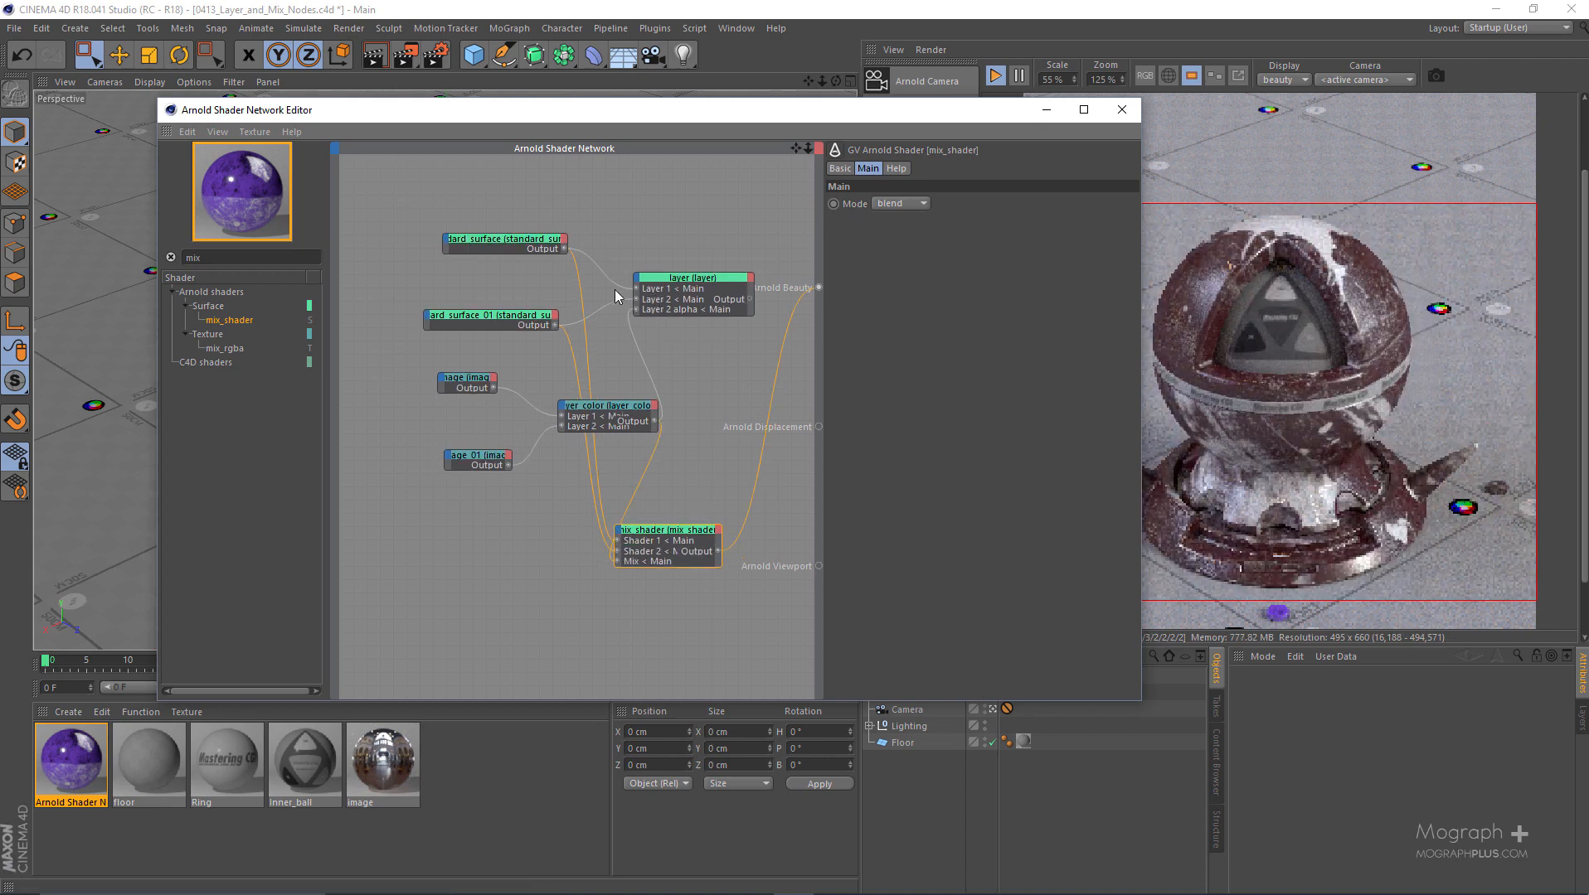
- Compare the parameters of the layer node with those of mix_shader, including the available mix_shader modes
click(692, 290)
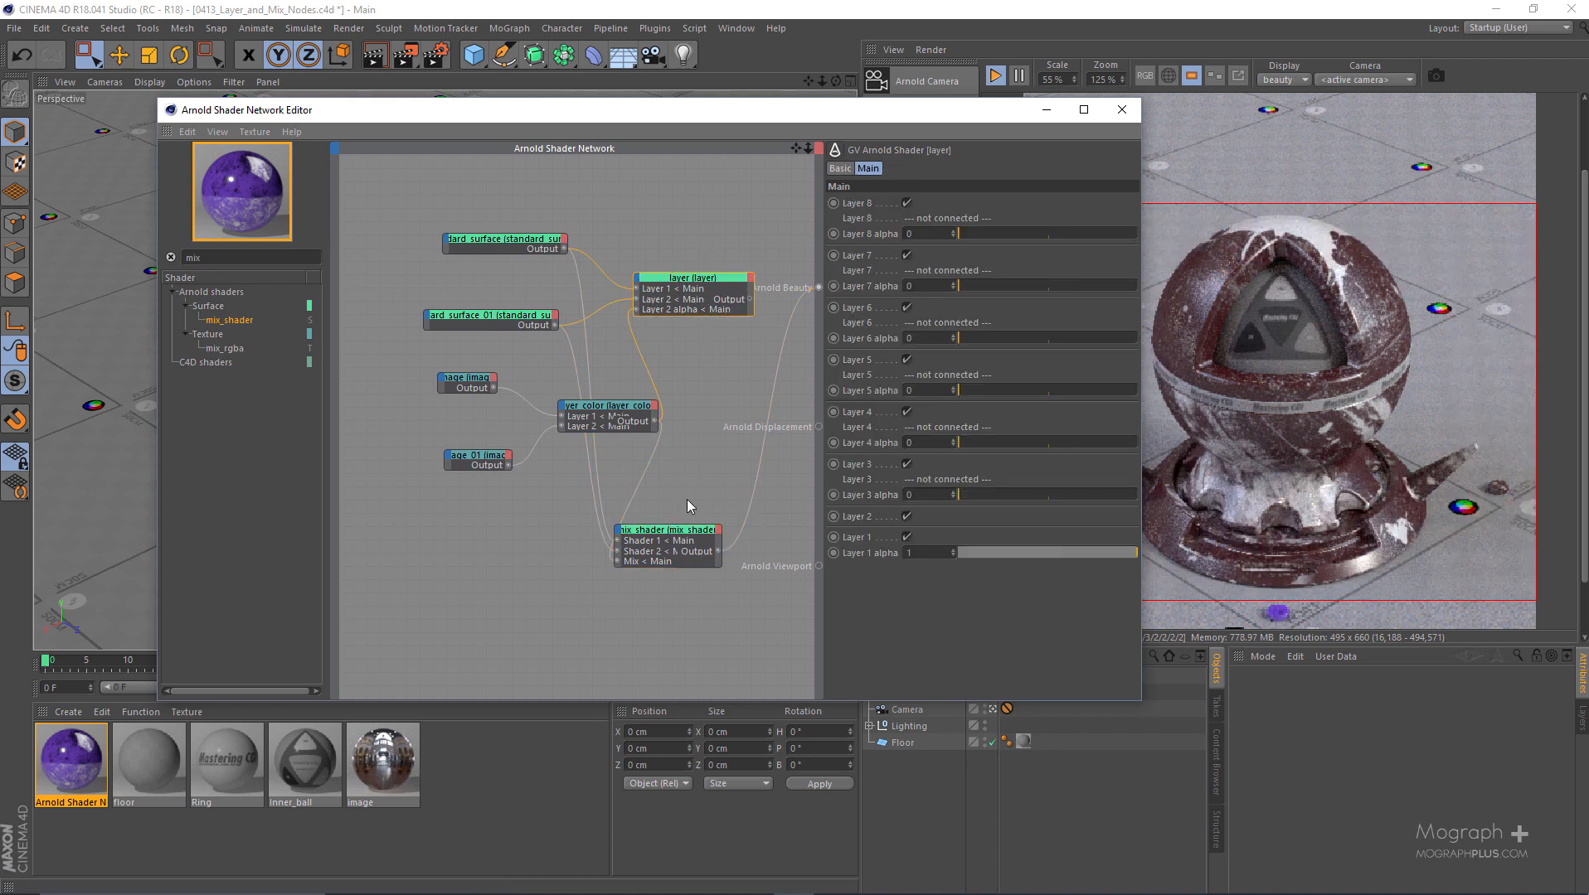
click(670, 563)
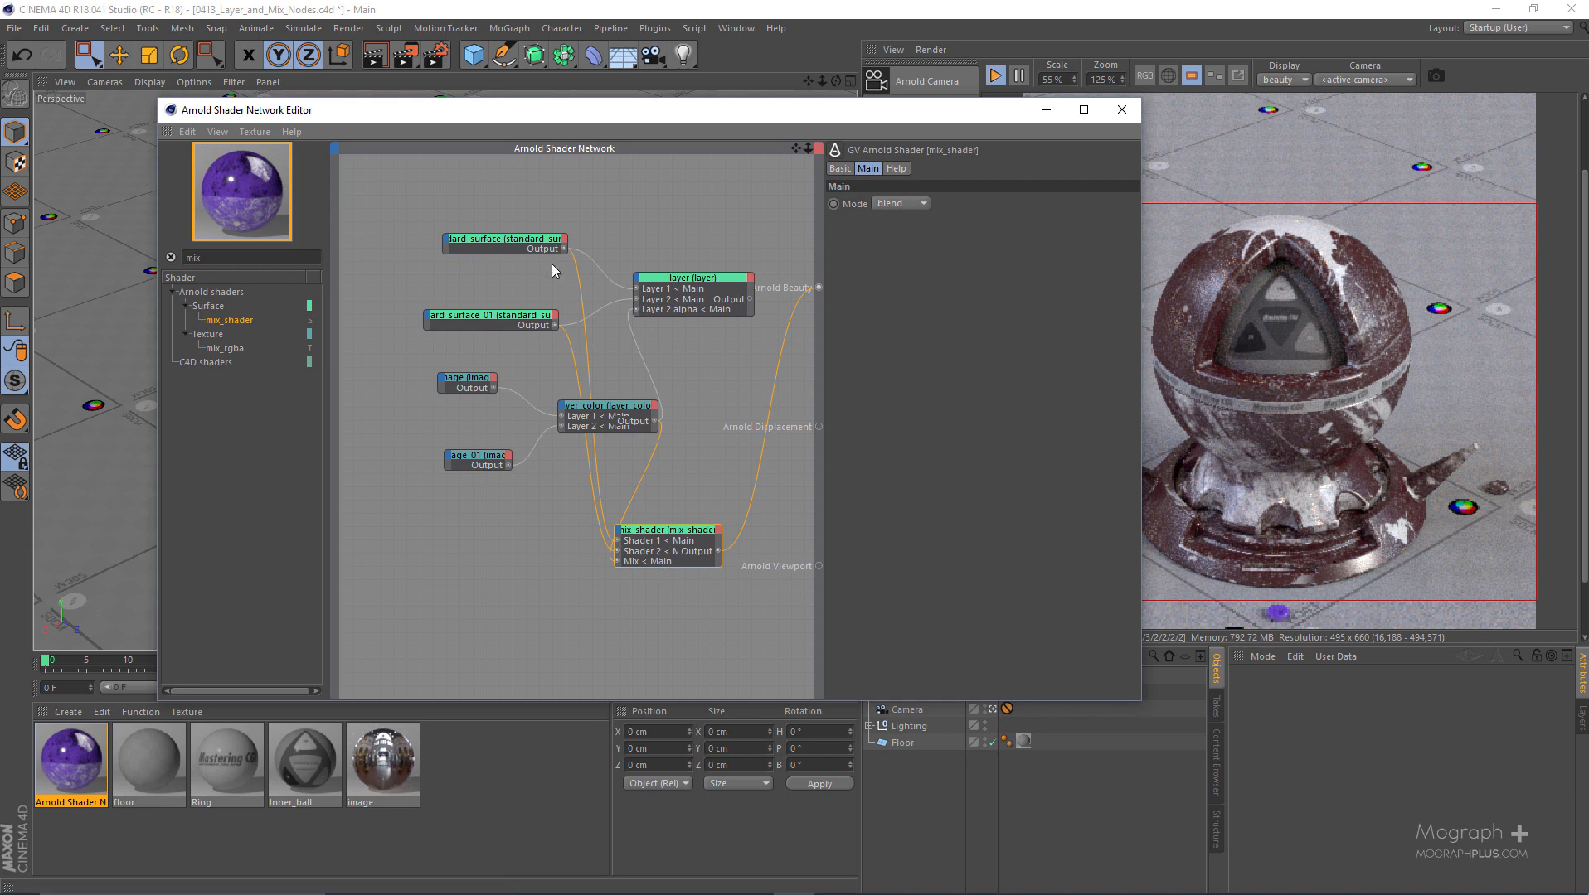
click(686, 277)
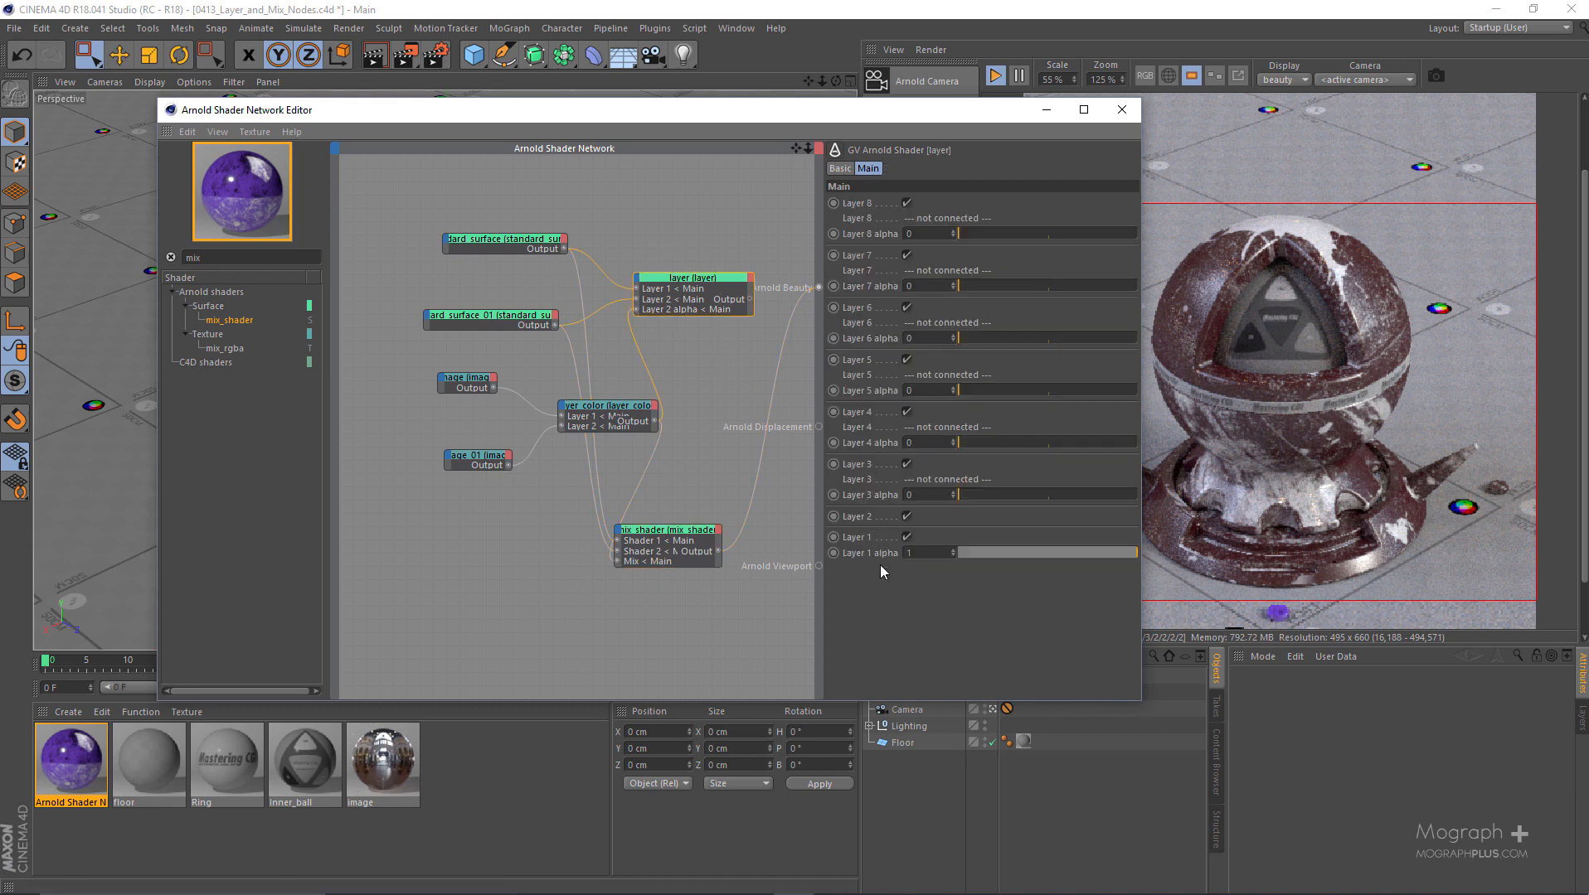
click(705, 561)
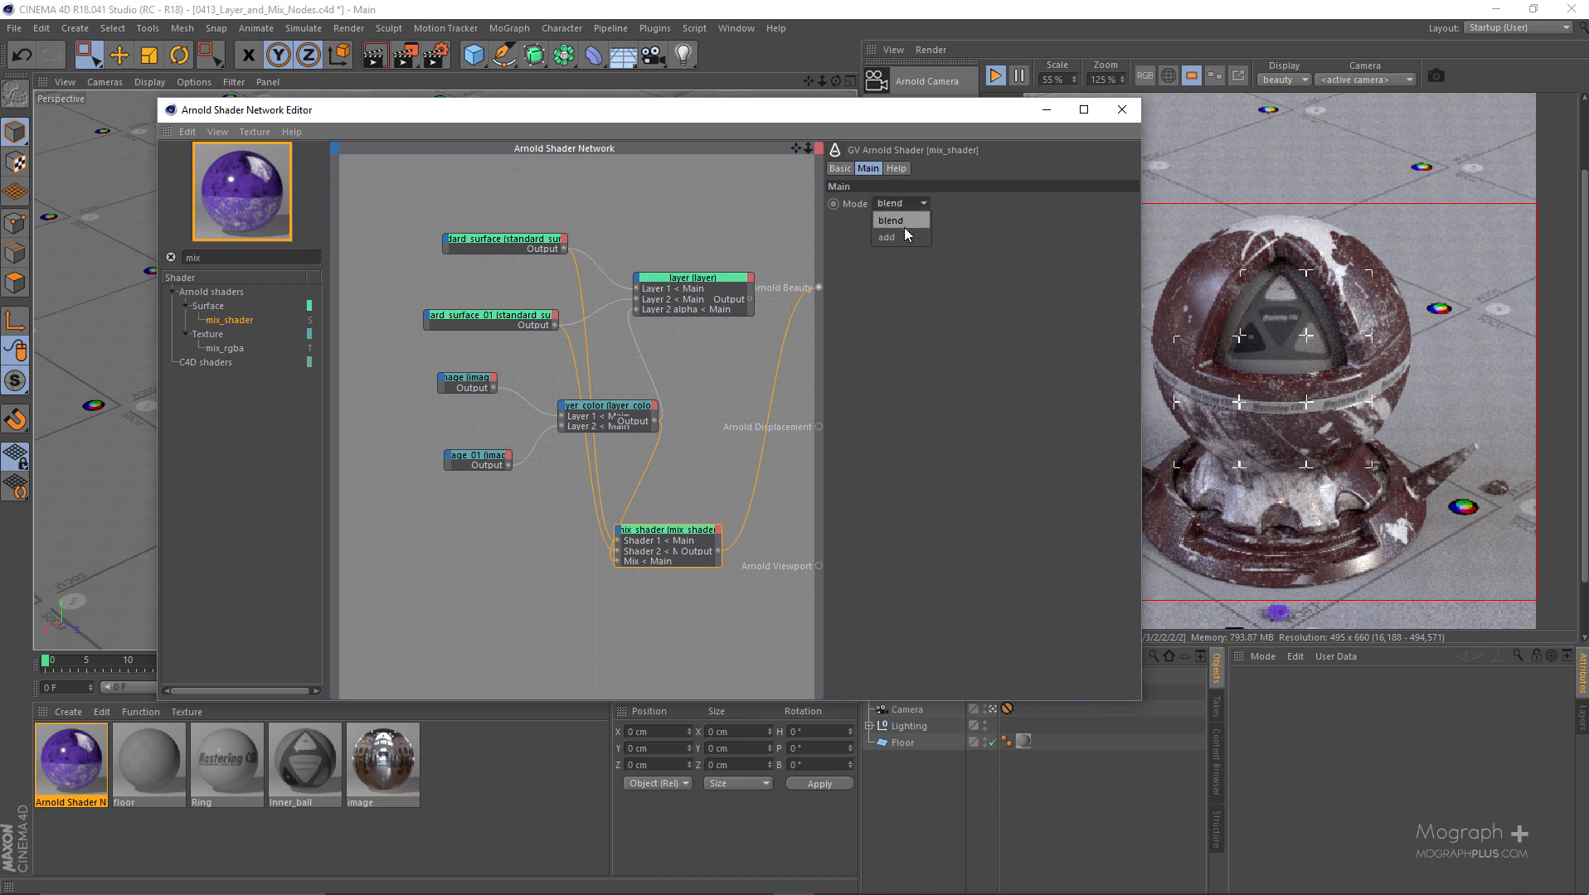
click(708, 363)
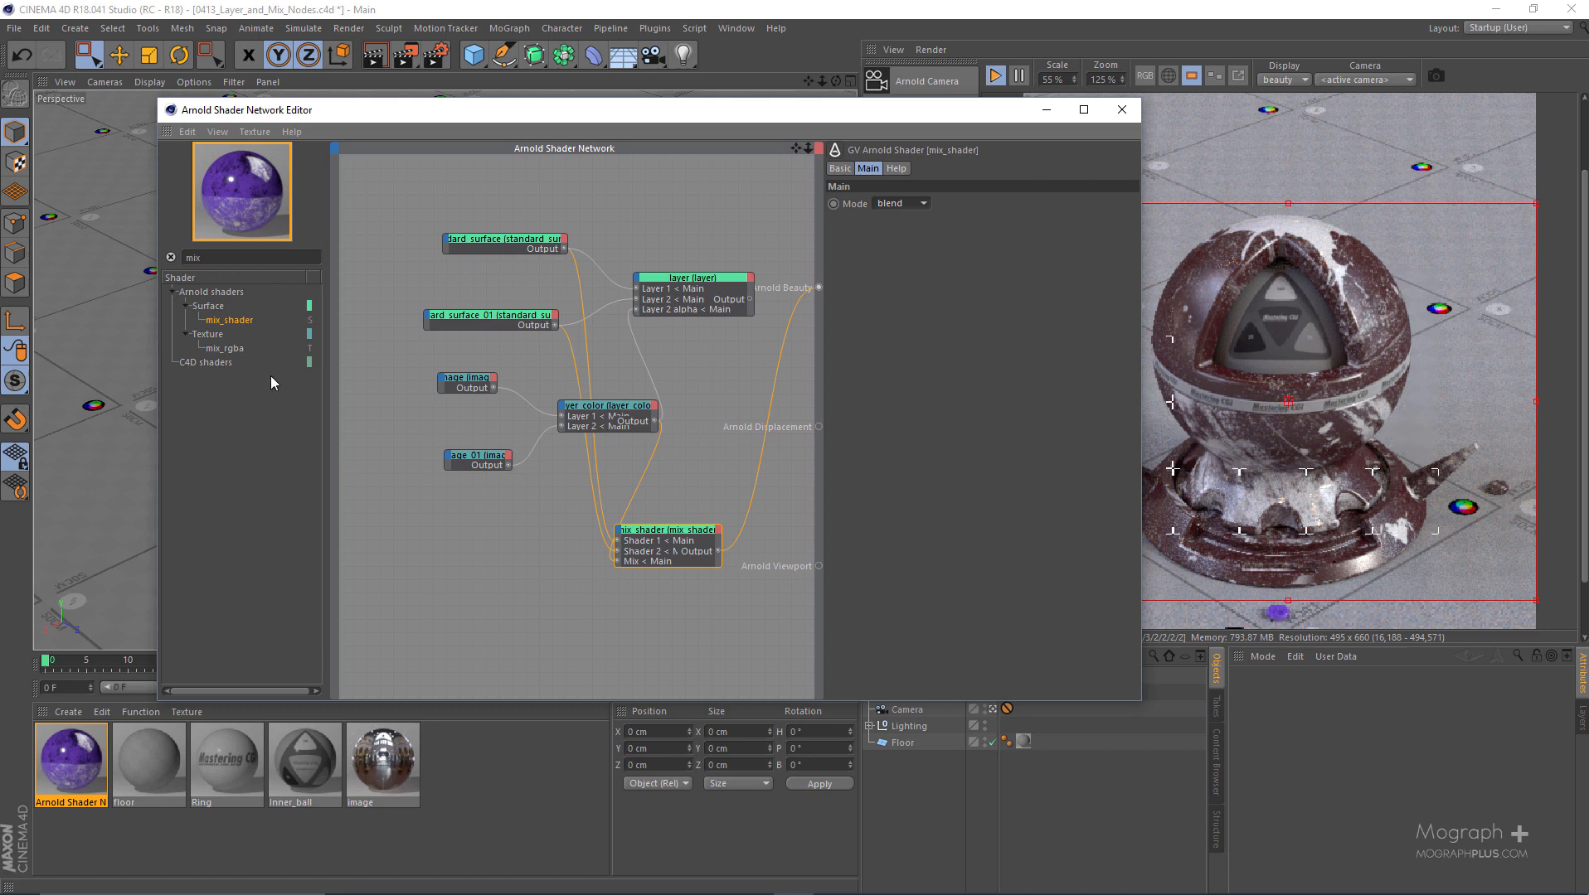
- Add a mix_rgba texture node below the image nodes and connect its output to Arnold Beauty
drag(225, 349, 497, 595)
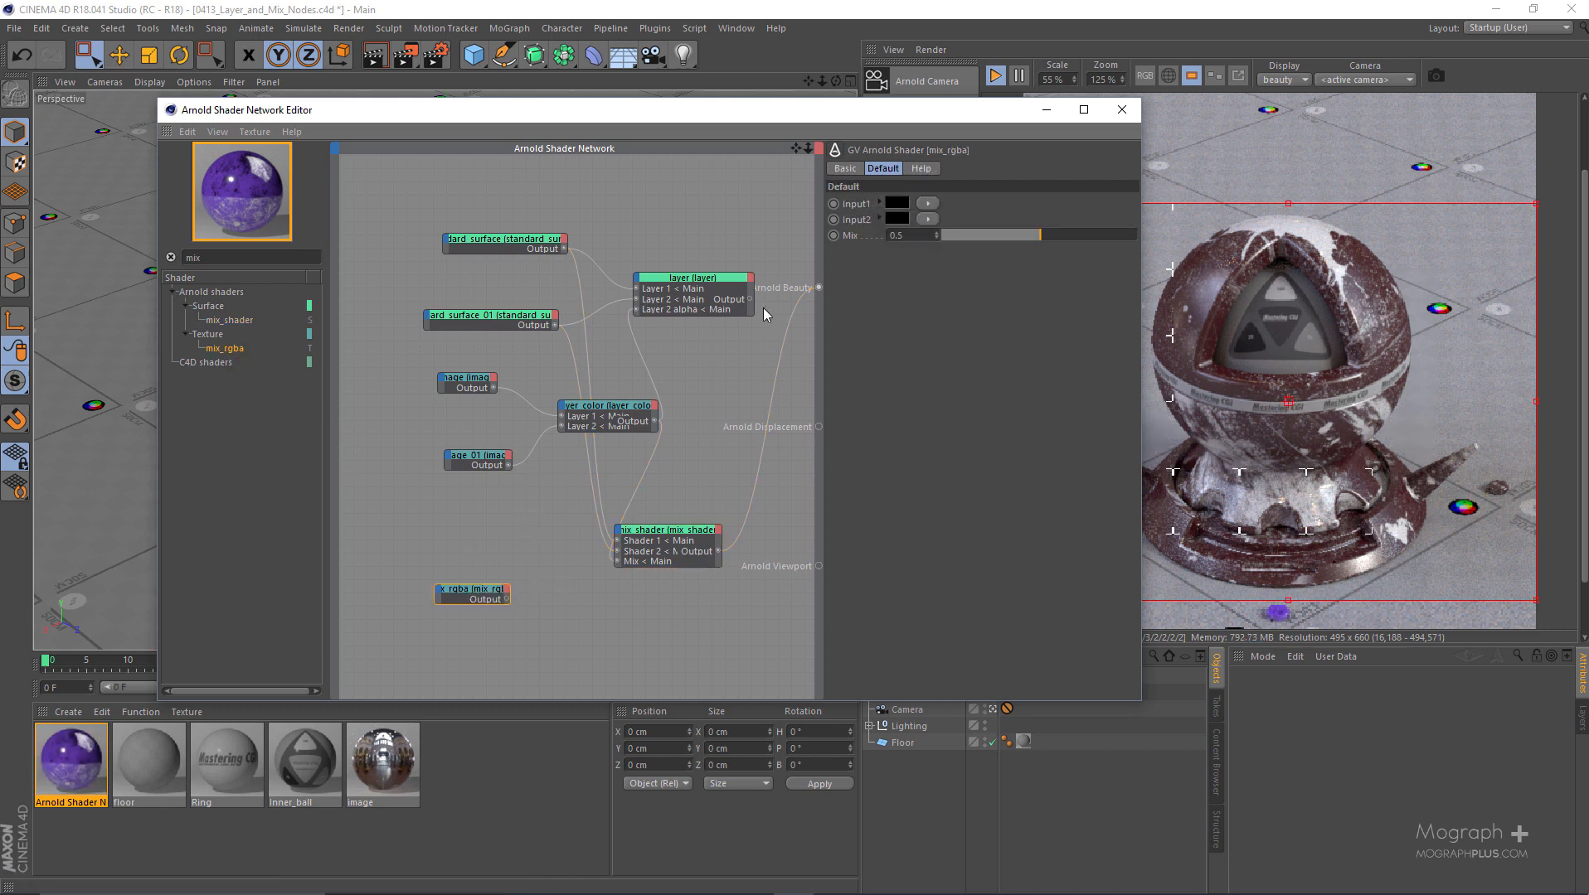
scroll(509, 506, up, 2)
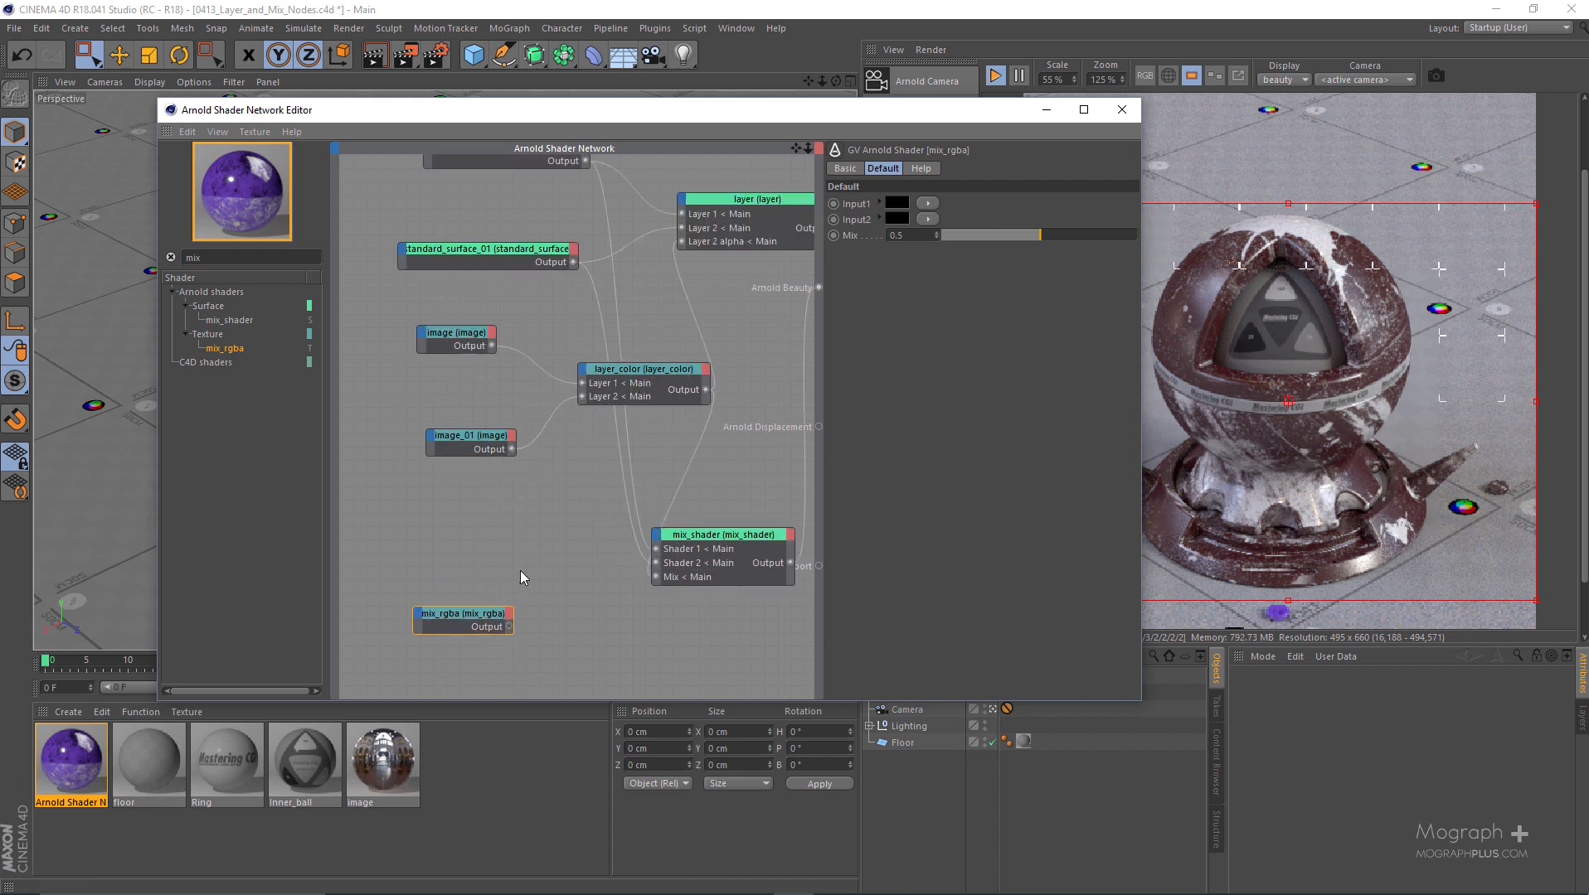
scroll(544, 539, down, 1)
alt+middle_drag(565, 423, 544, 425)
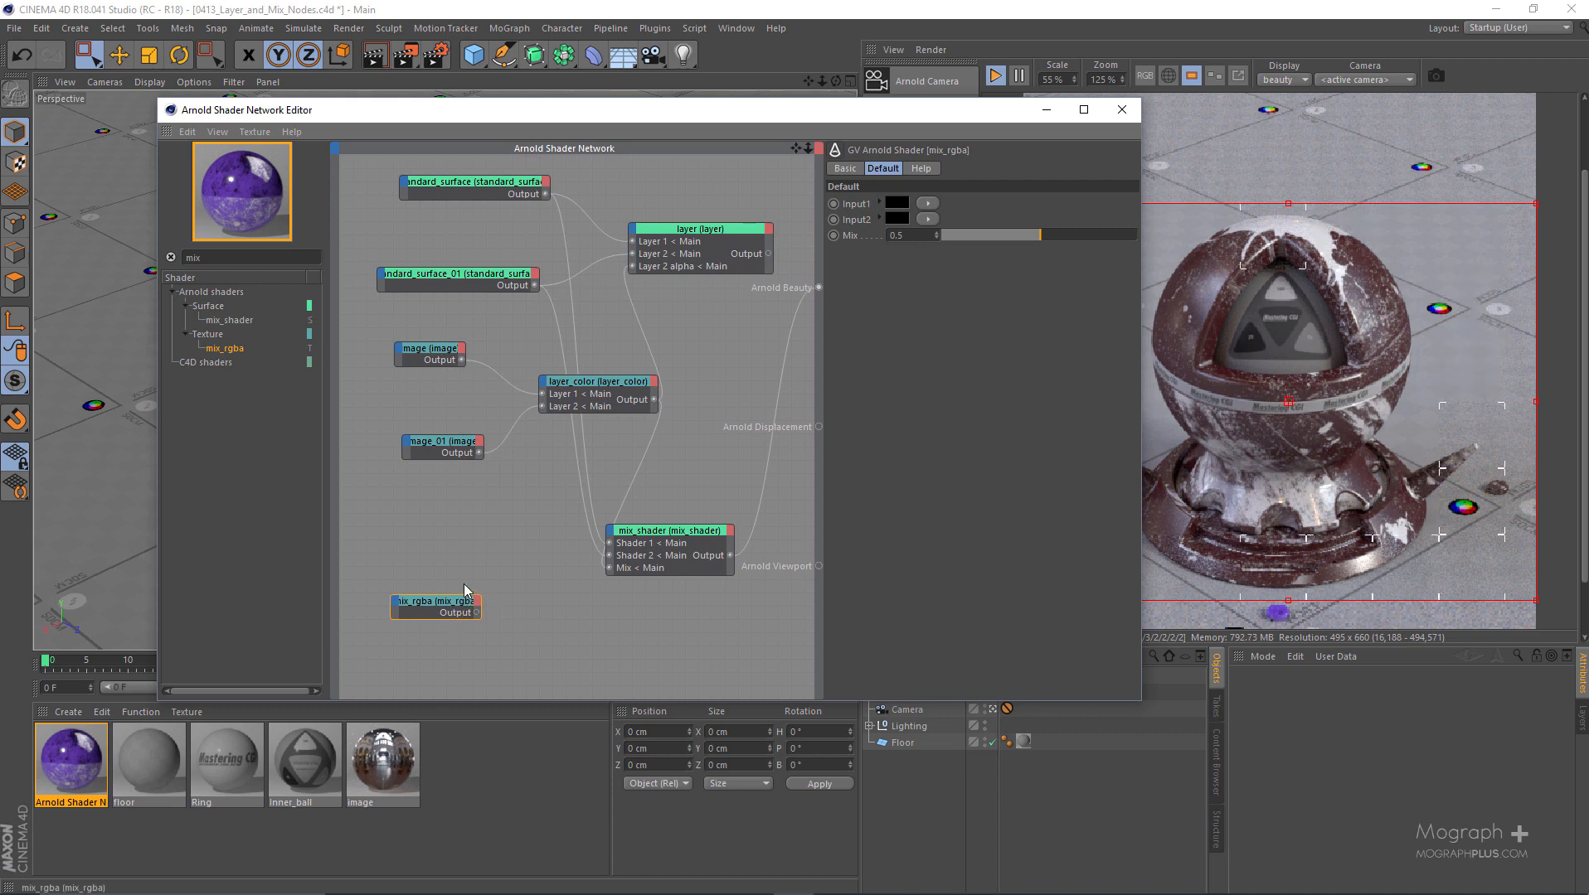
key(alt+w)
key(v)
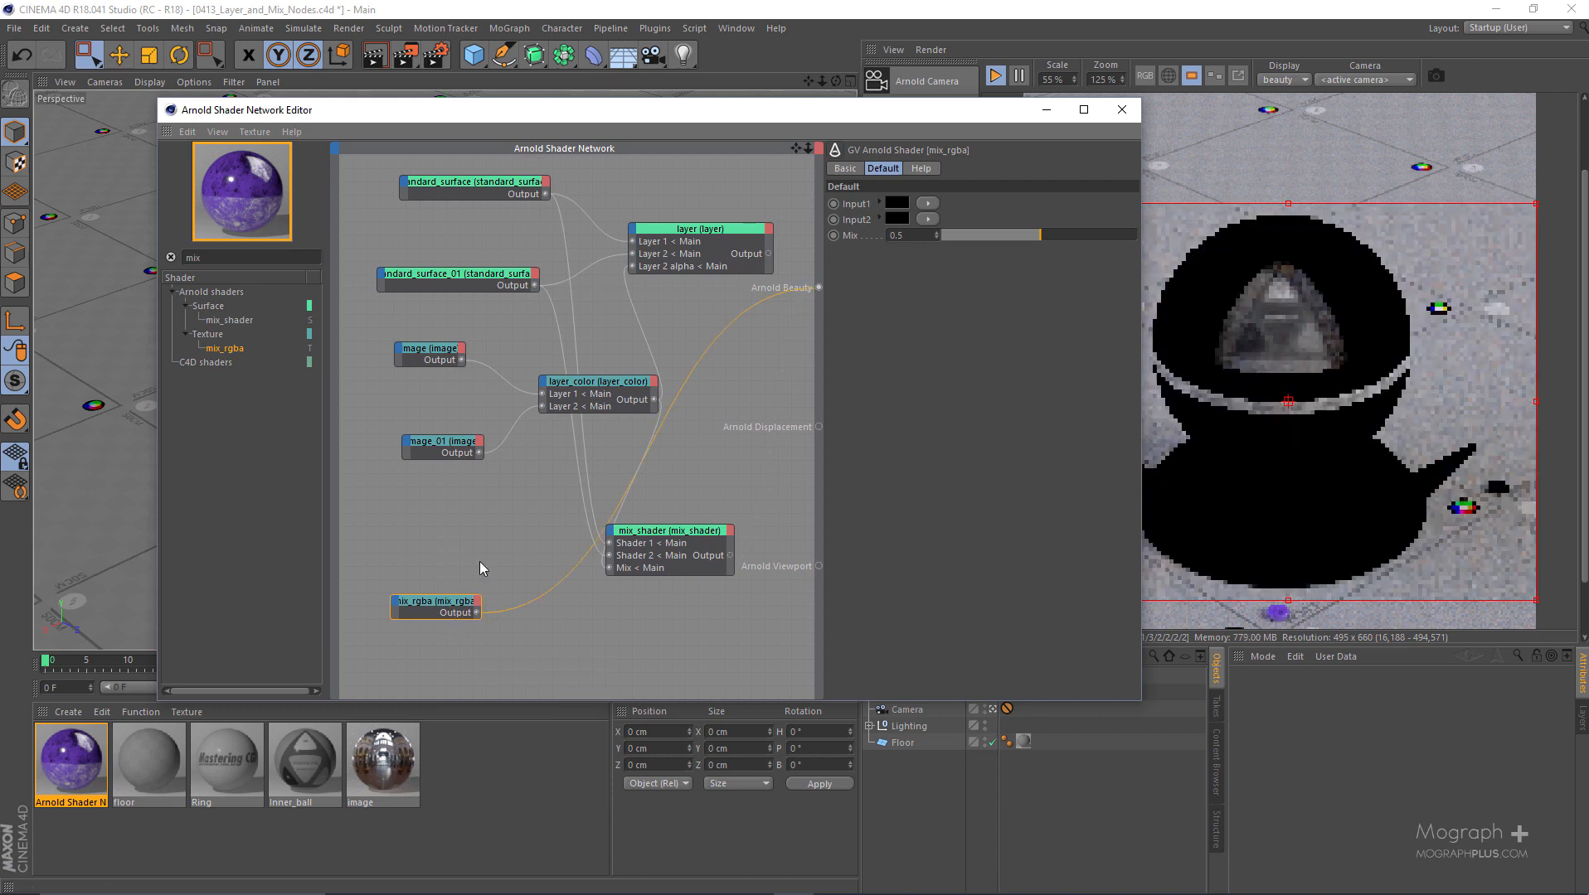
drag(452, 604, 495, 600)
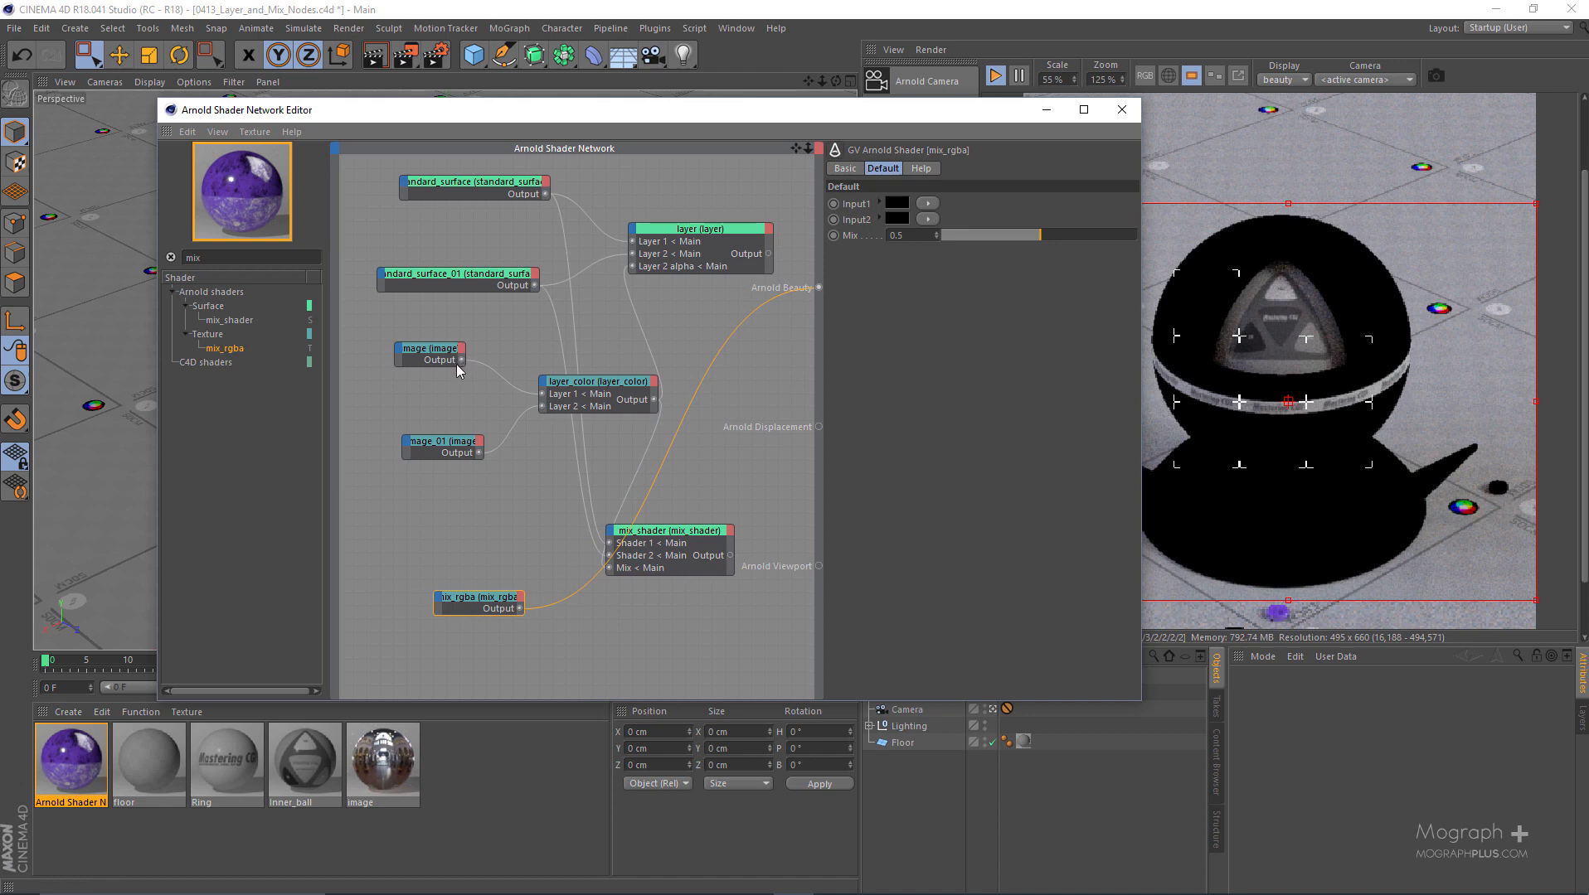
- Connect the image node to Input1 and the image_01 node to Input2 of mix_rgba
click(421, 400)
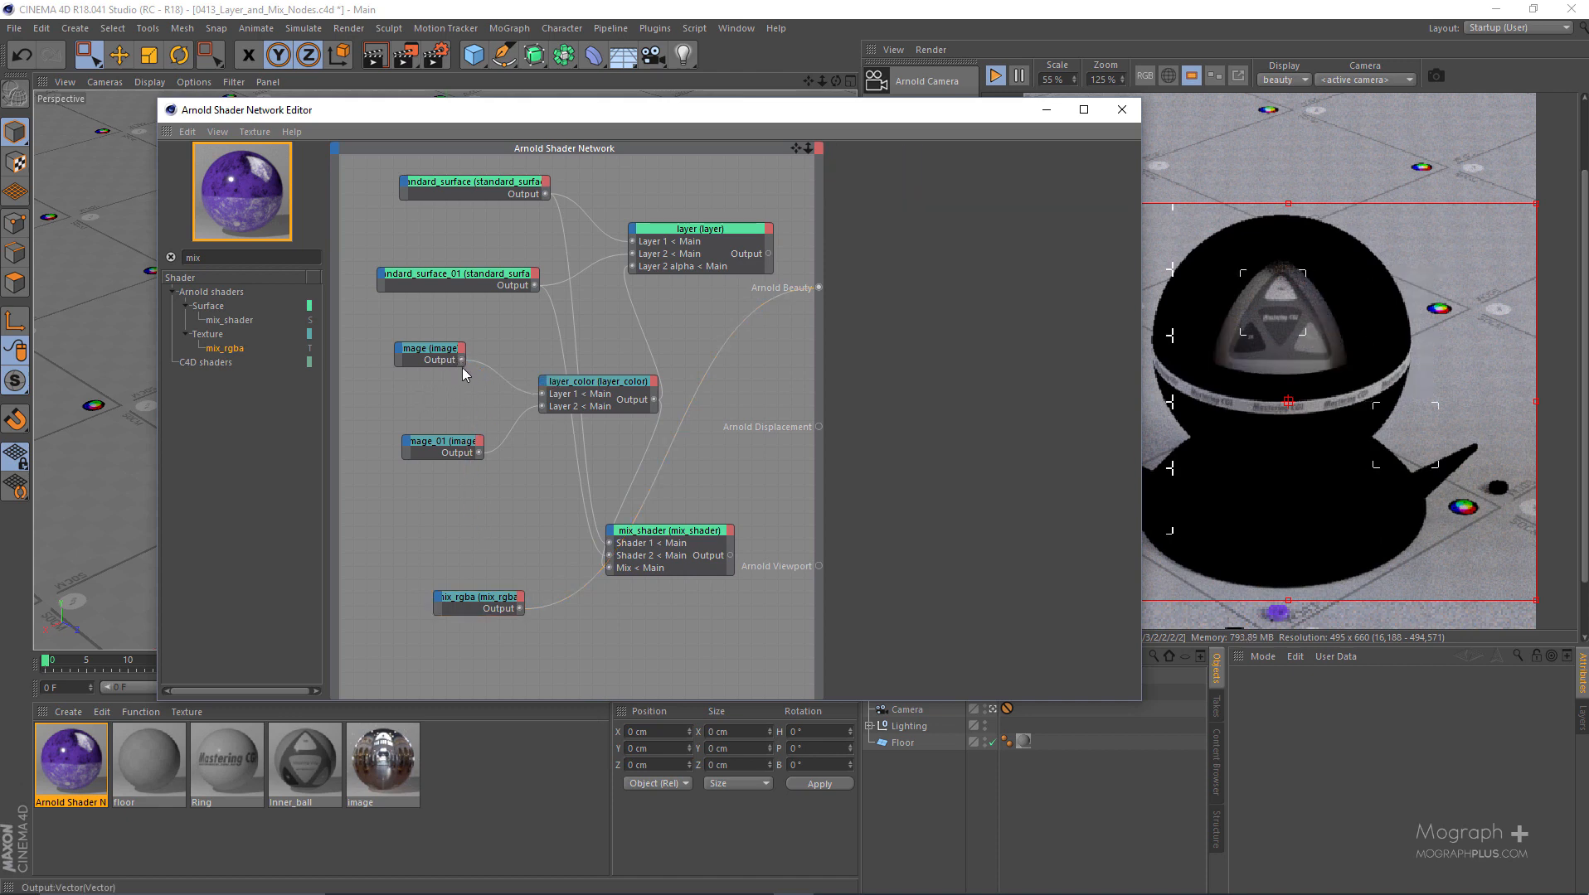
drag(461, 361, 439, 596)
click(501, 605)
drag(480, 452, 485, 492)
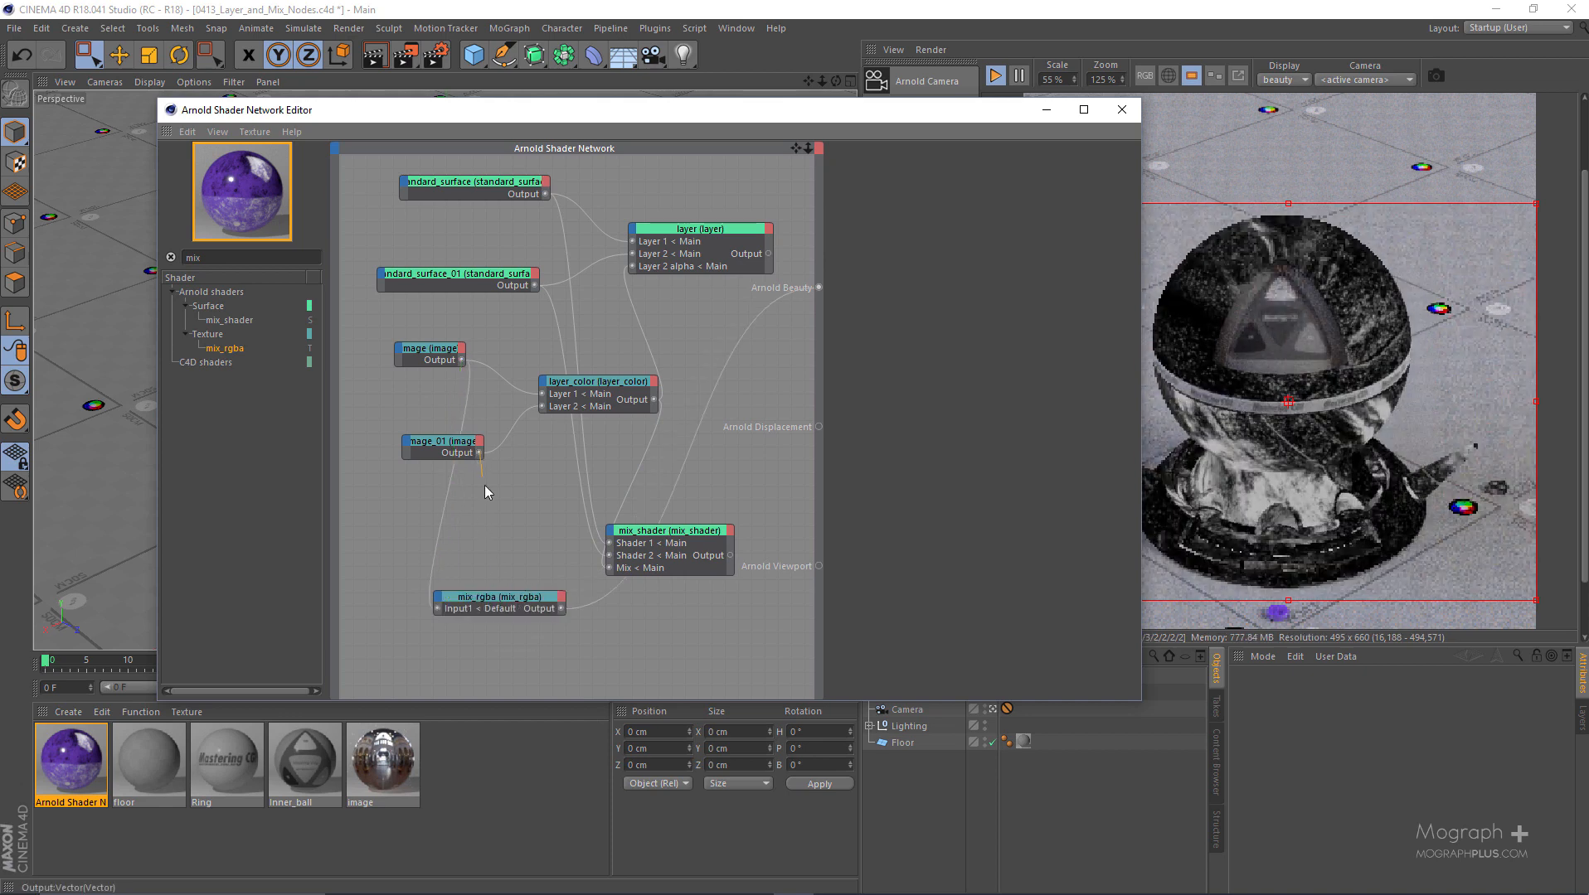
drag(447, 590, 442, 595)
mouse_move(481, 602)
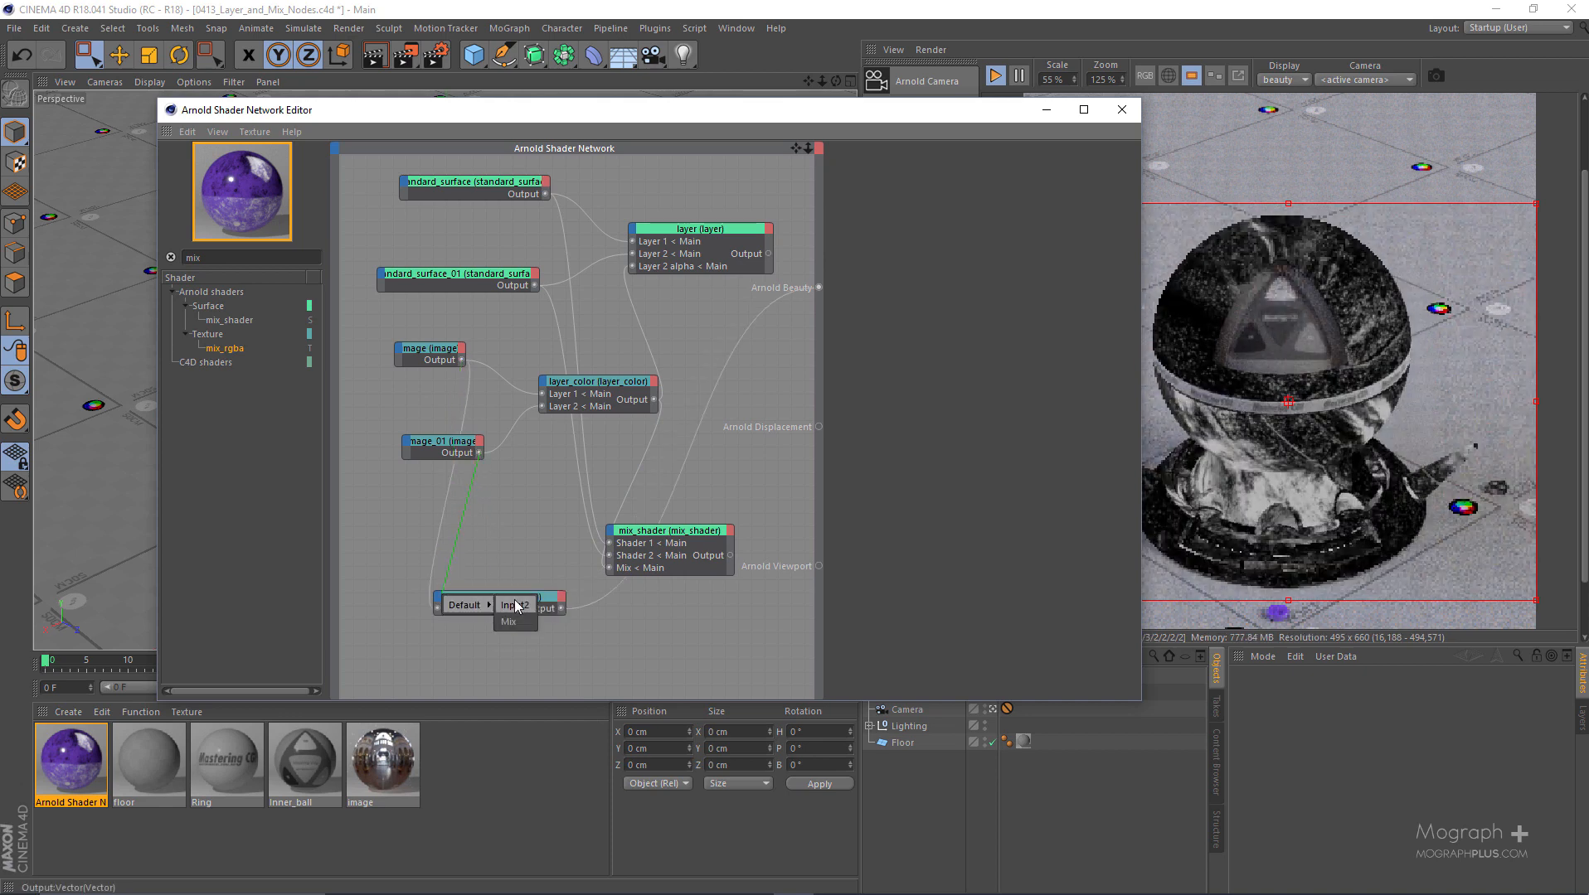
click(536, 620)
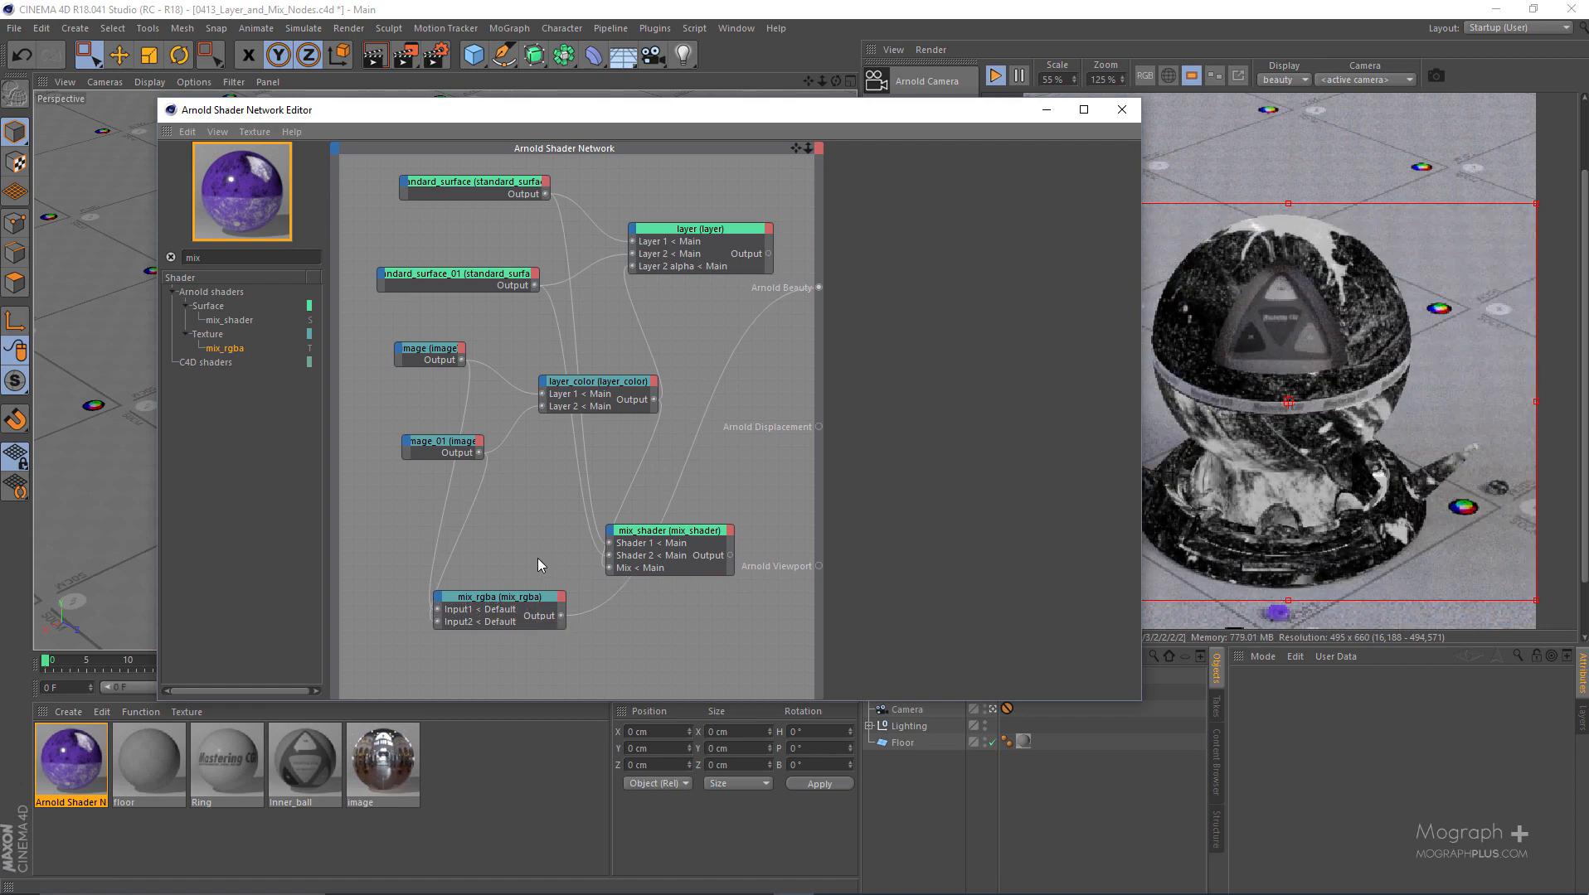
- Try Mix values of 0 and 1 on mix_rgba, and return the value to 0.5
drag(533, 552, 525, 645)
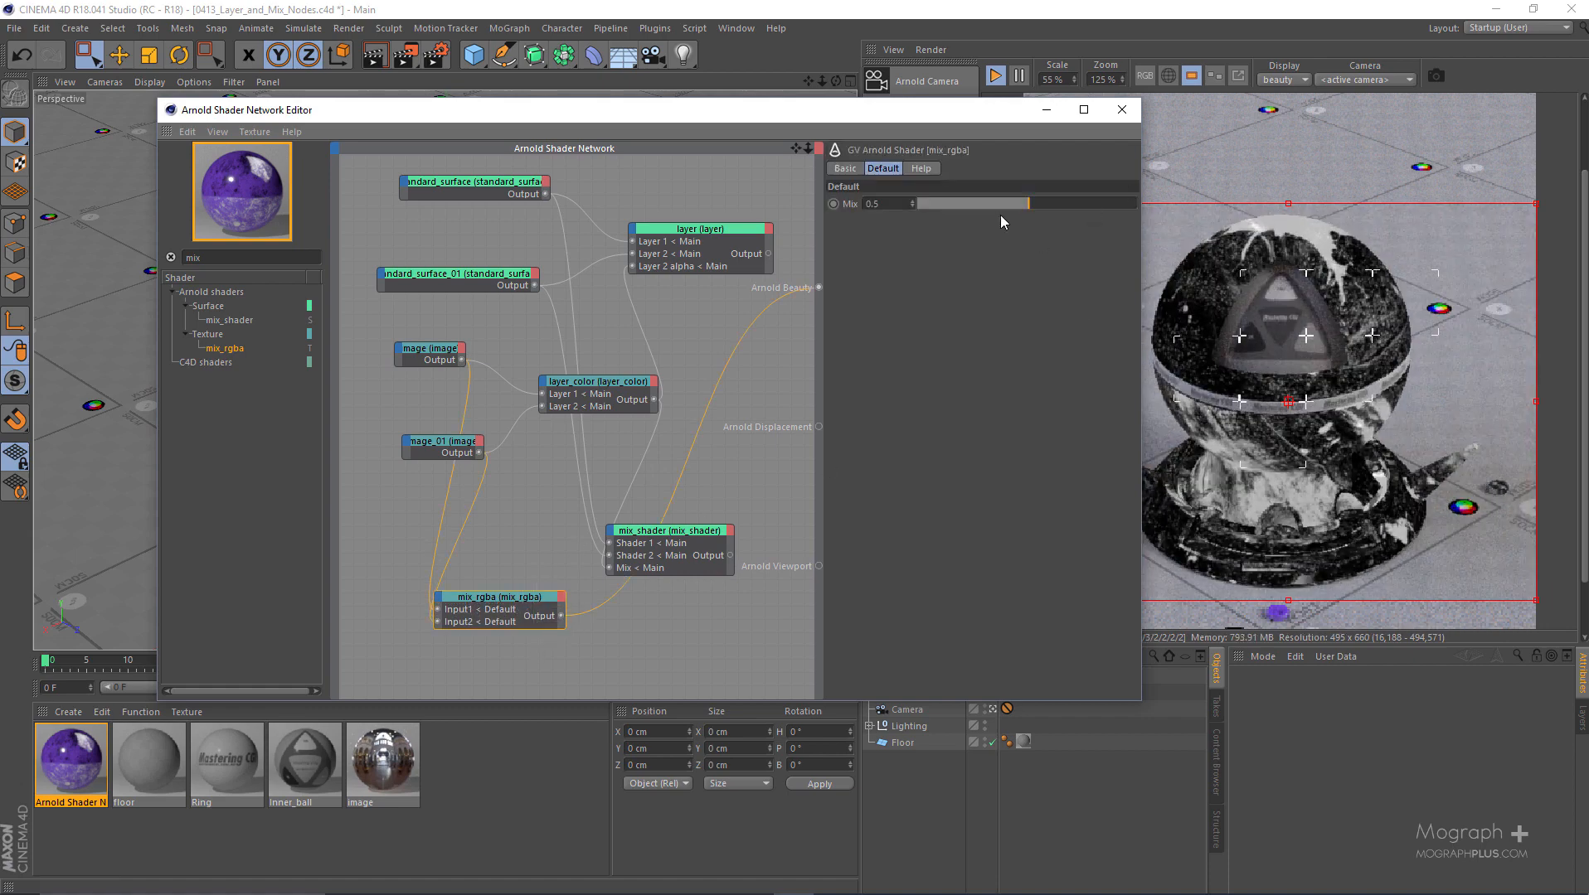
drag(1000, 209, 892, 208)
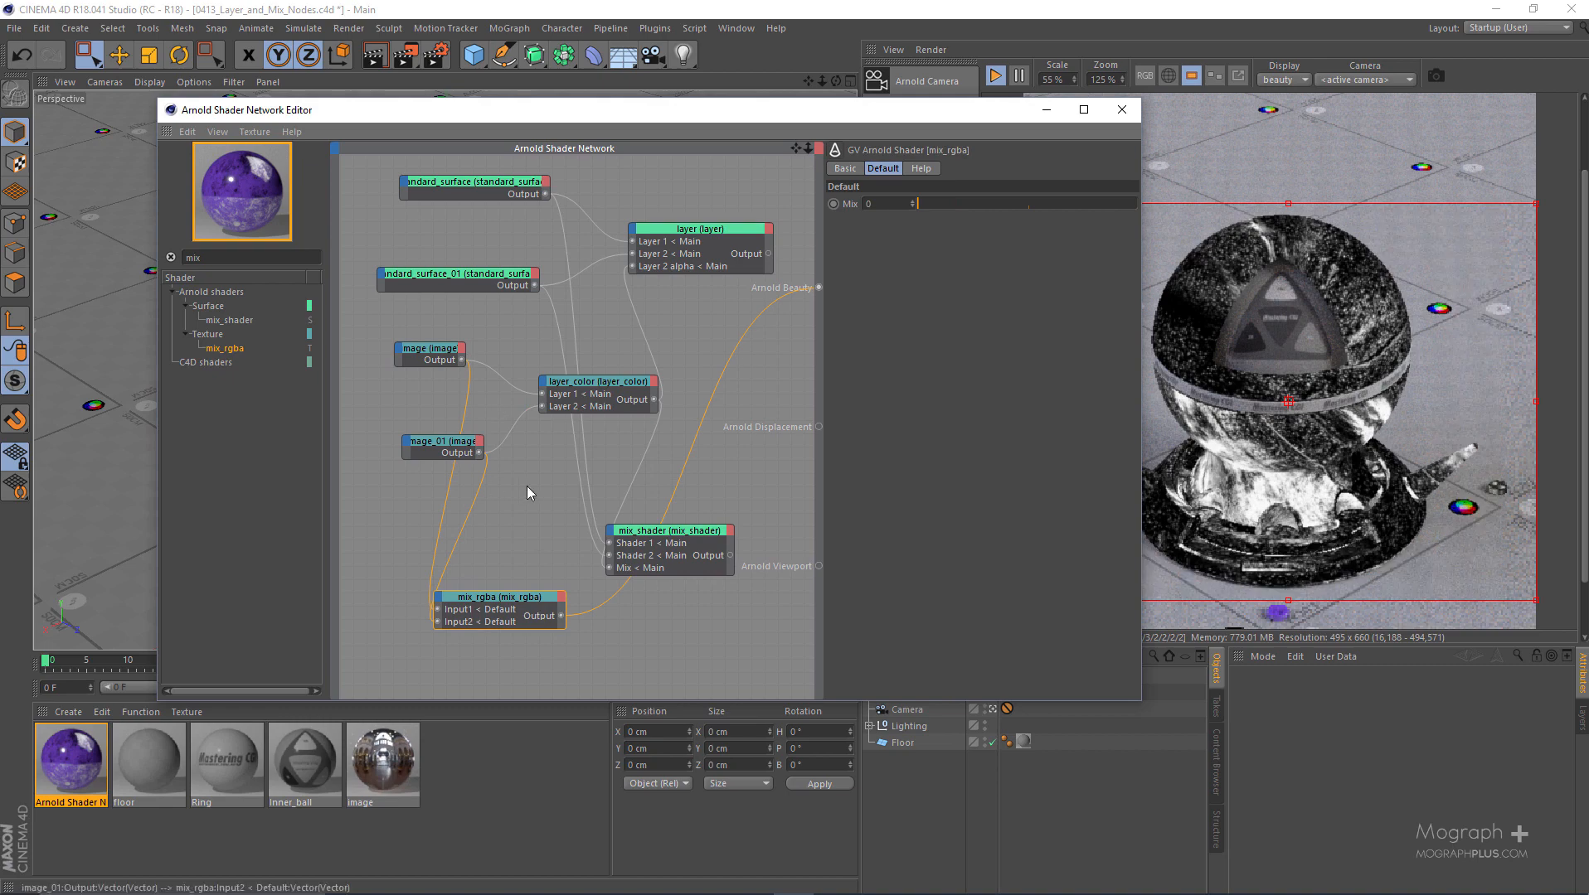
drag(1057, 205, 1137, 205)
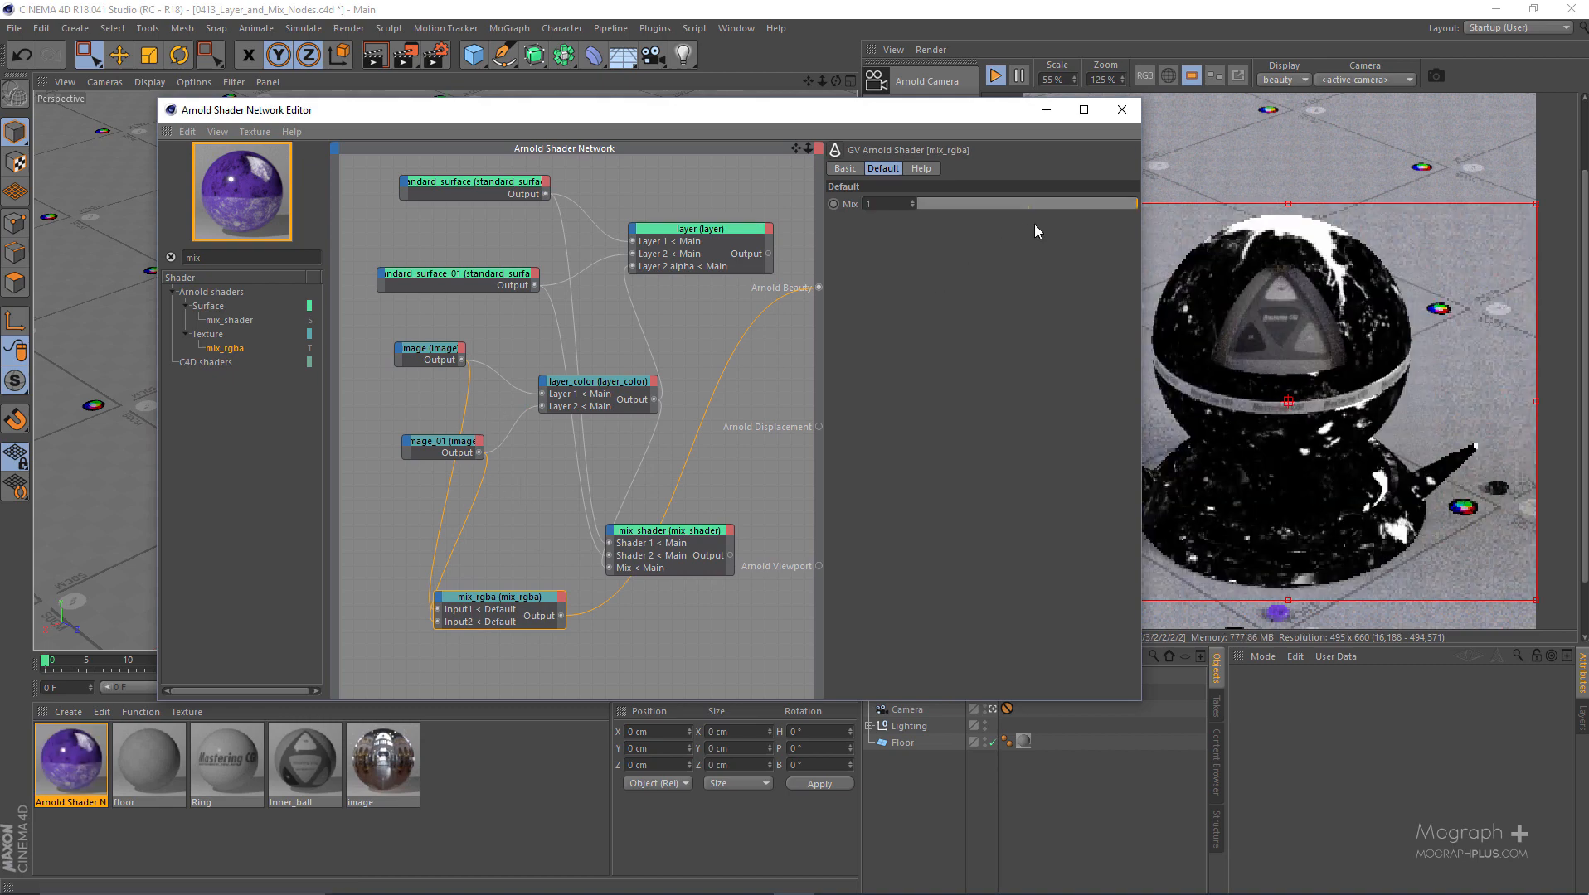
click(1027, 201)
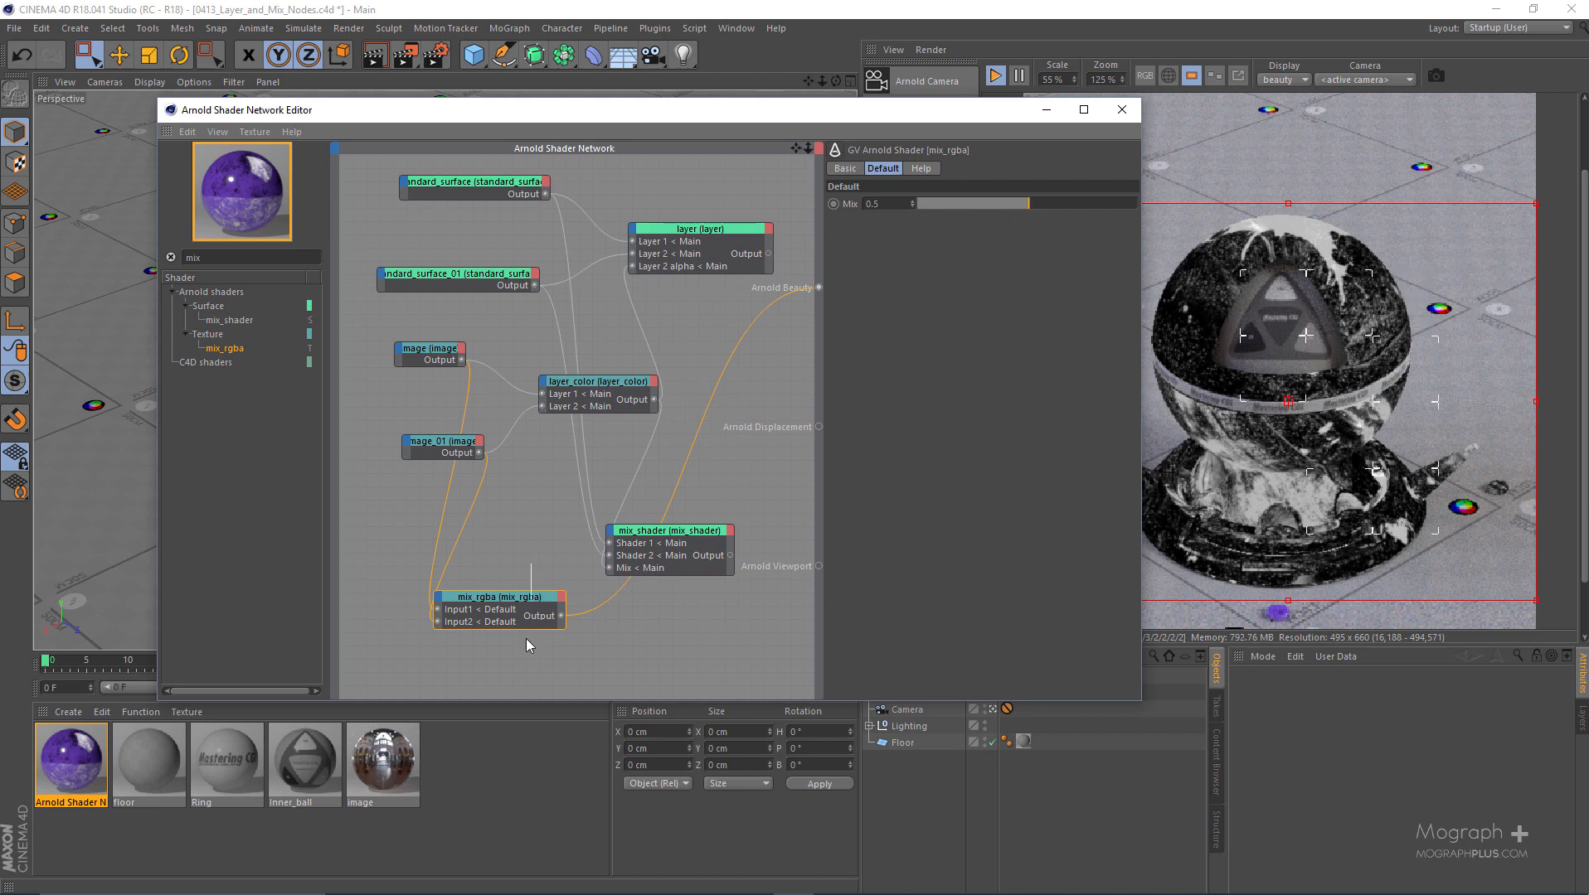
- Add a checkerboard node connected to the Mix input of mix_rgba, and move the two image nodes closer together
scroll(530, 479, down, 2)
scroll(530, 481, up, 2)
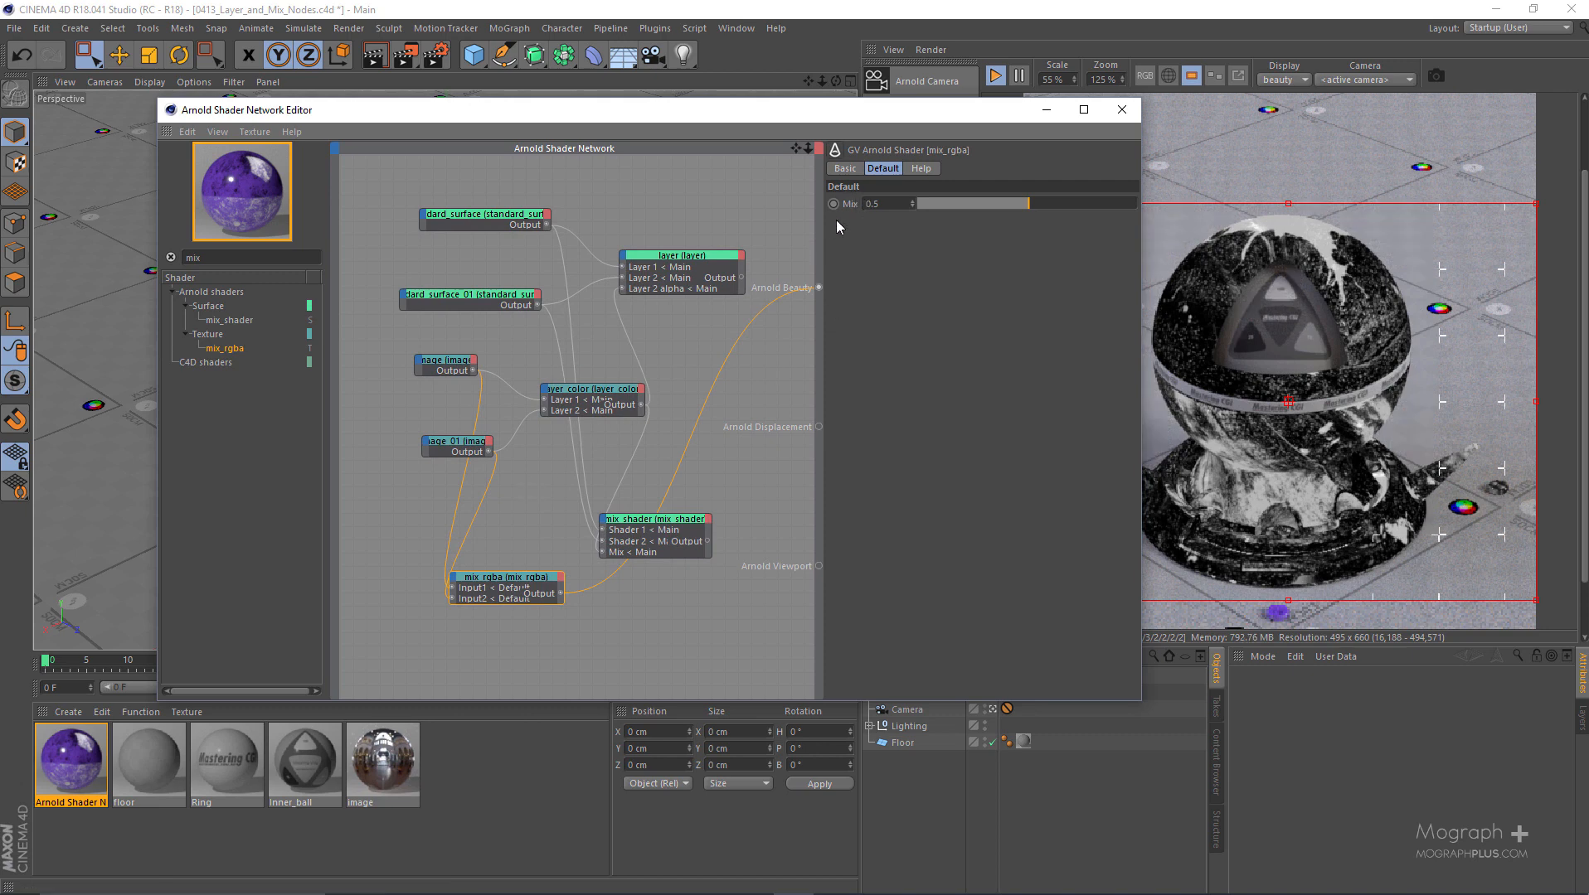
scroll(712, 359, up, 1)
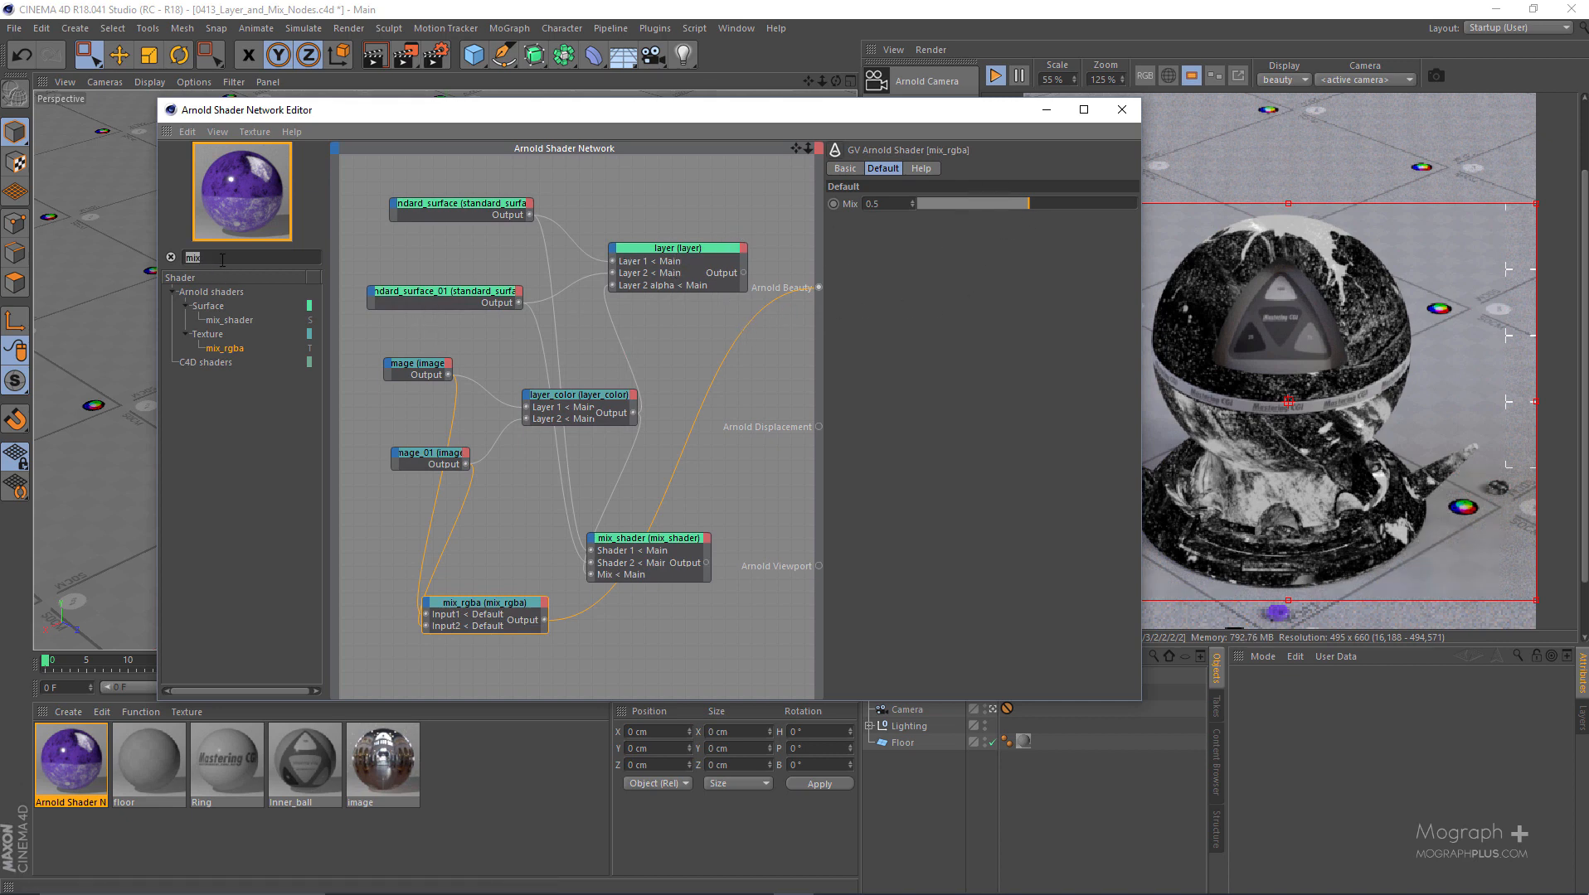
text(chec)
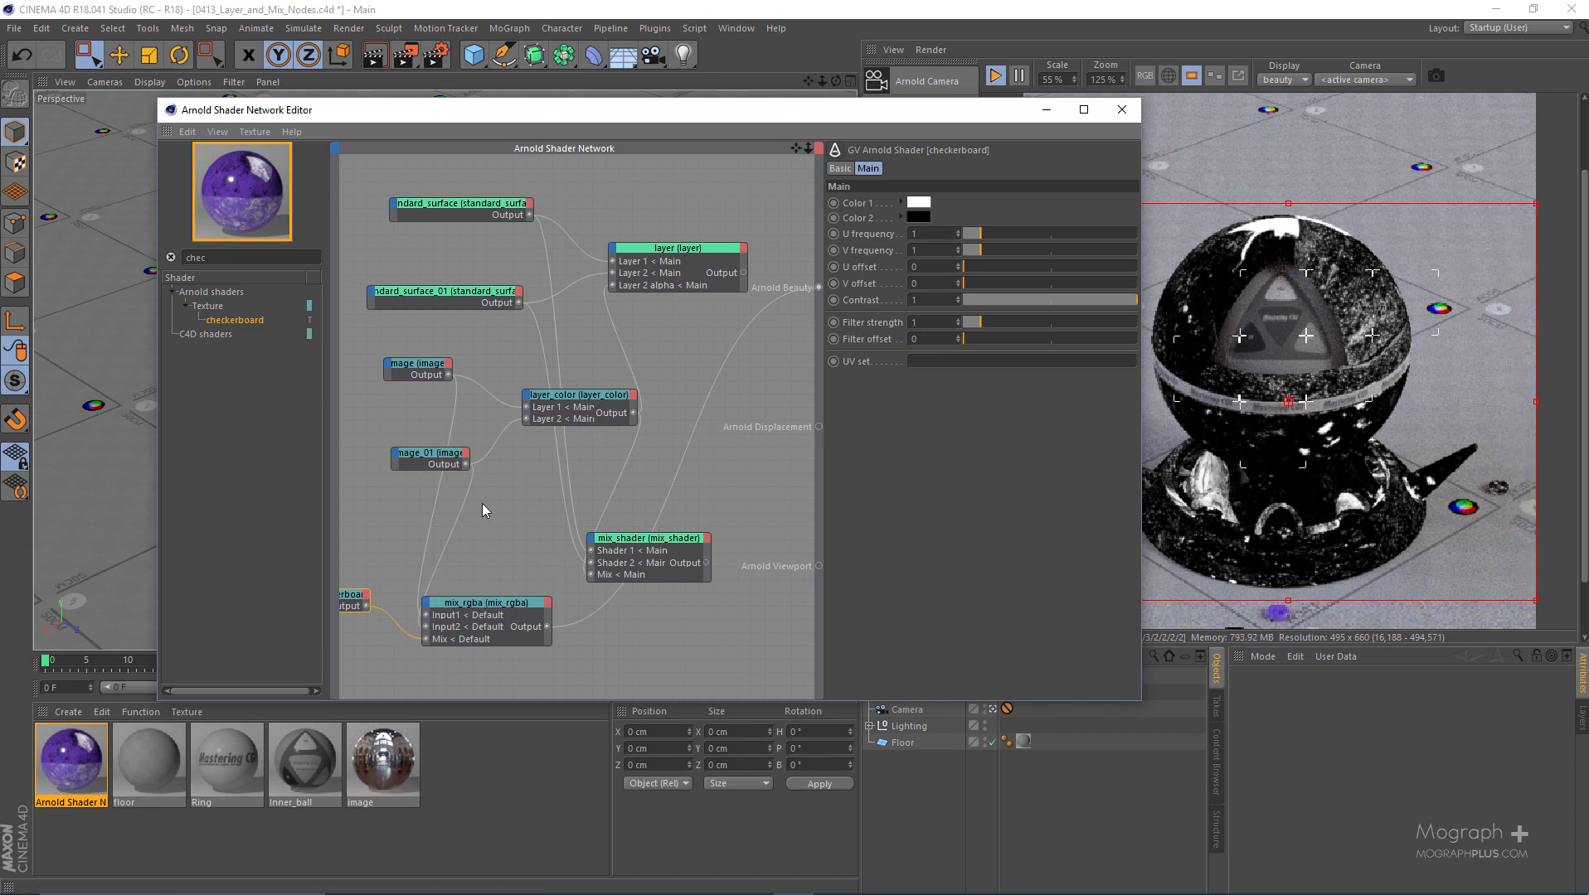
drag(432, 452, 388, 439)
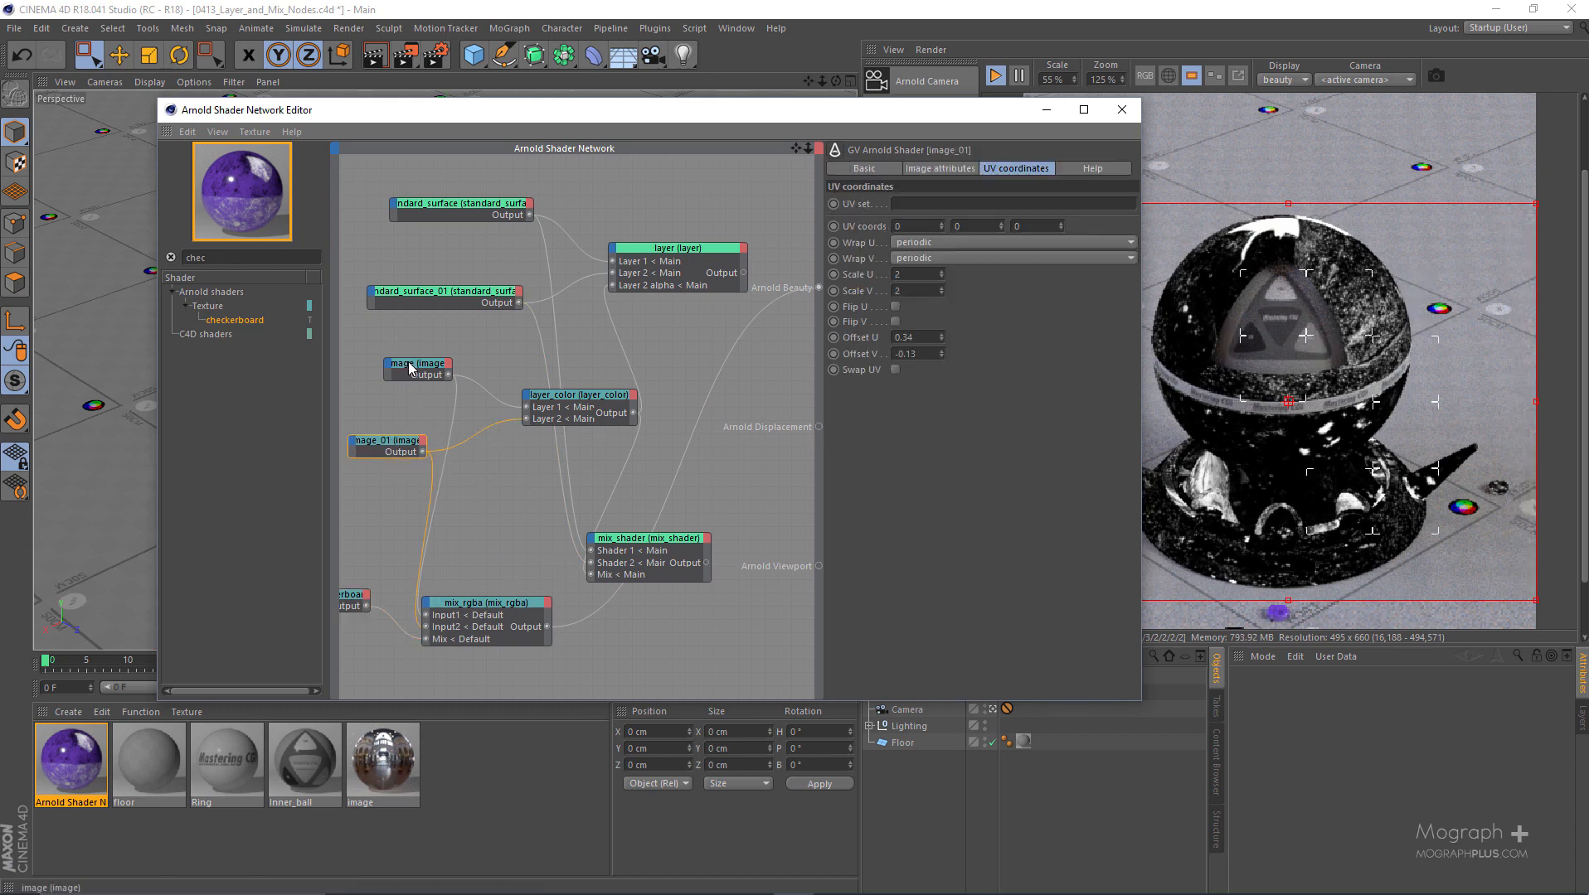
drag(418, 376, 395, 406)
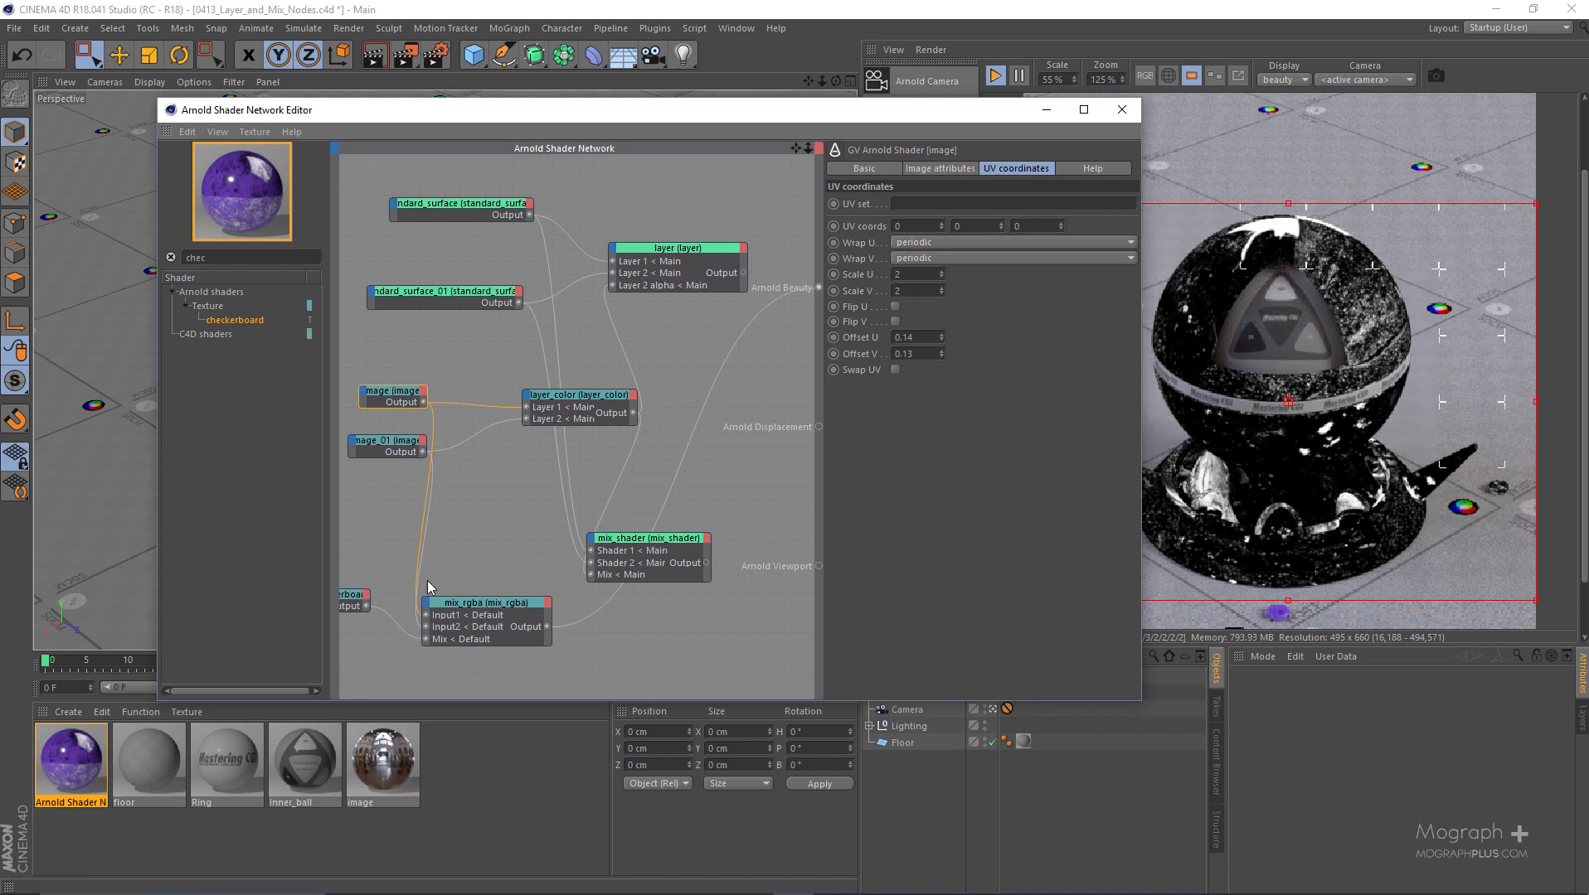
- Set both the U frequency and V frequency of the checkerboard node to 10
click(363, 599)
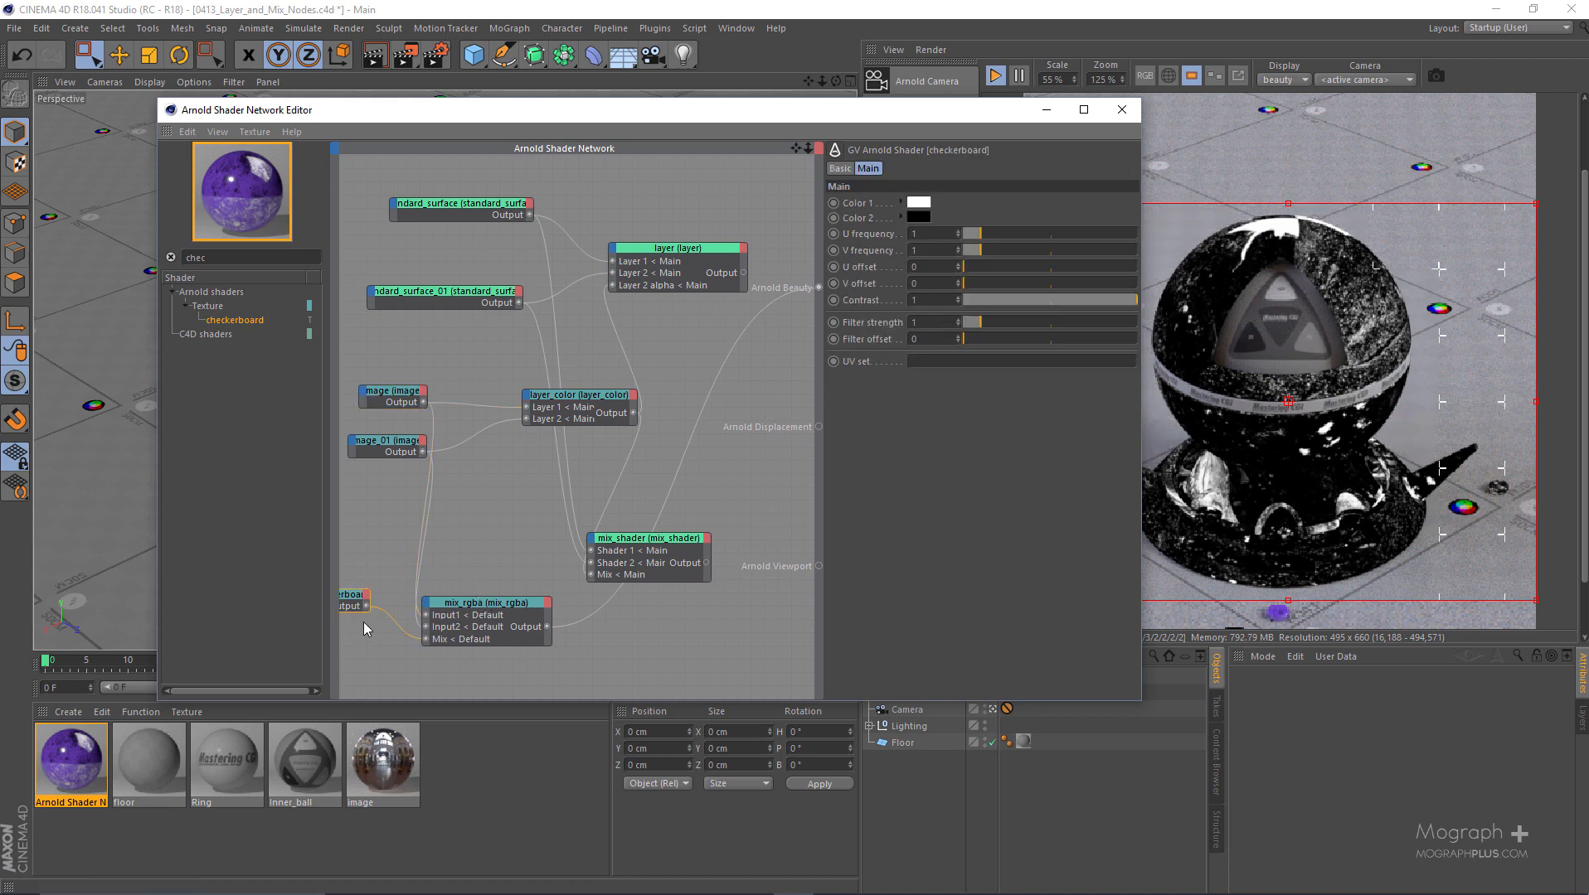
click(932, 251)
text(10)
key(Return)
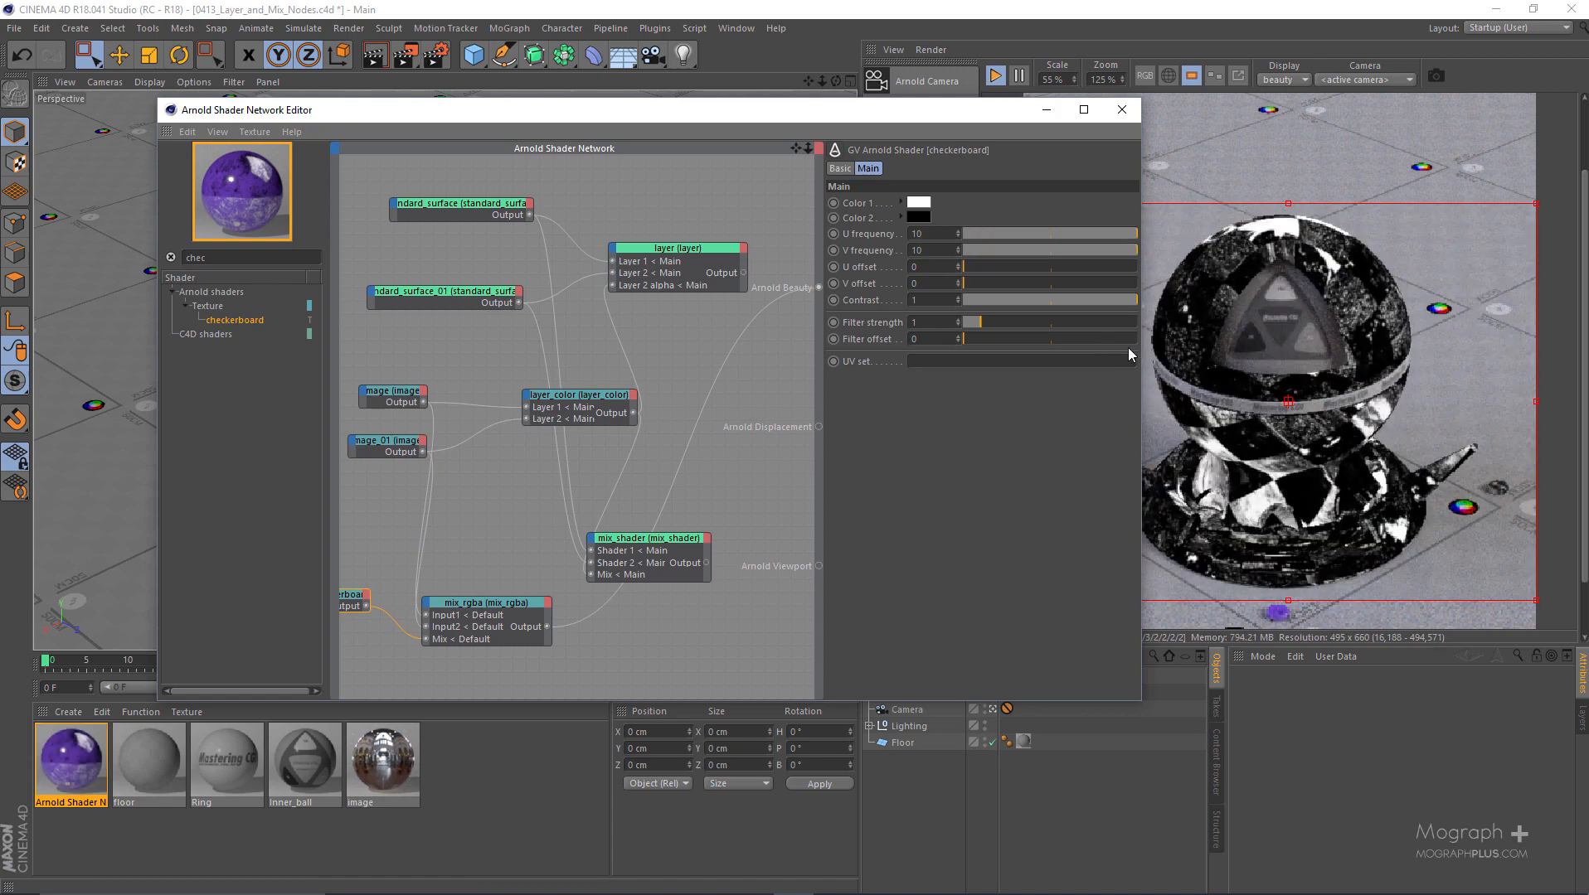
- Review the settings of the image and image_01 nodes and of the mix_rgba node they feed
click(404, 396)
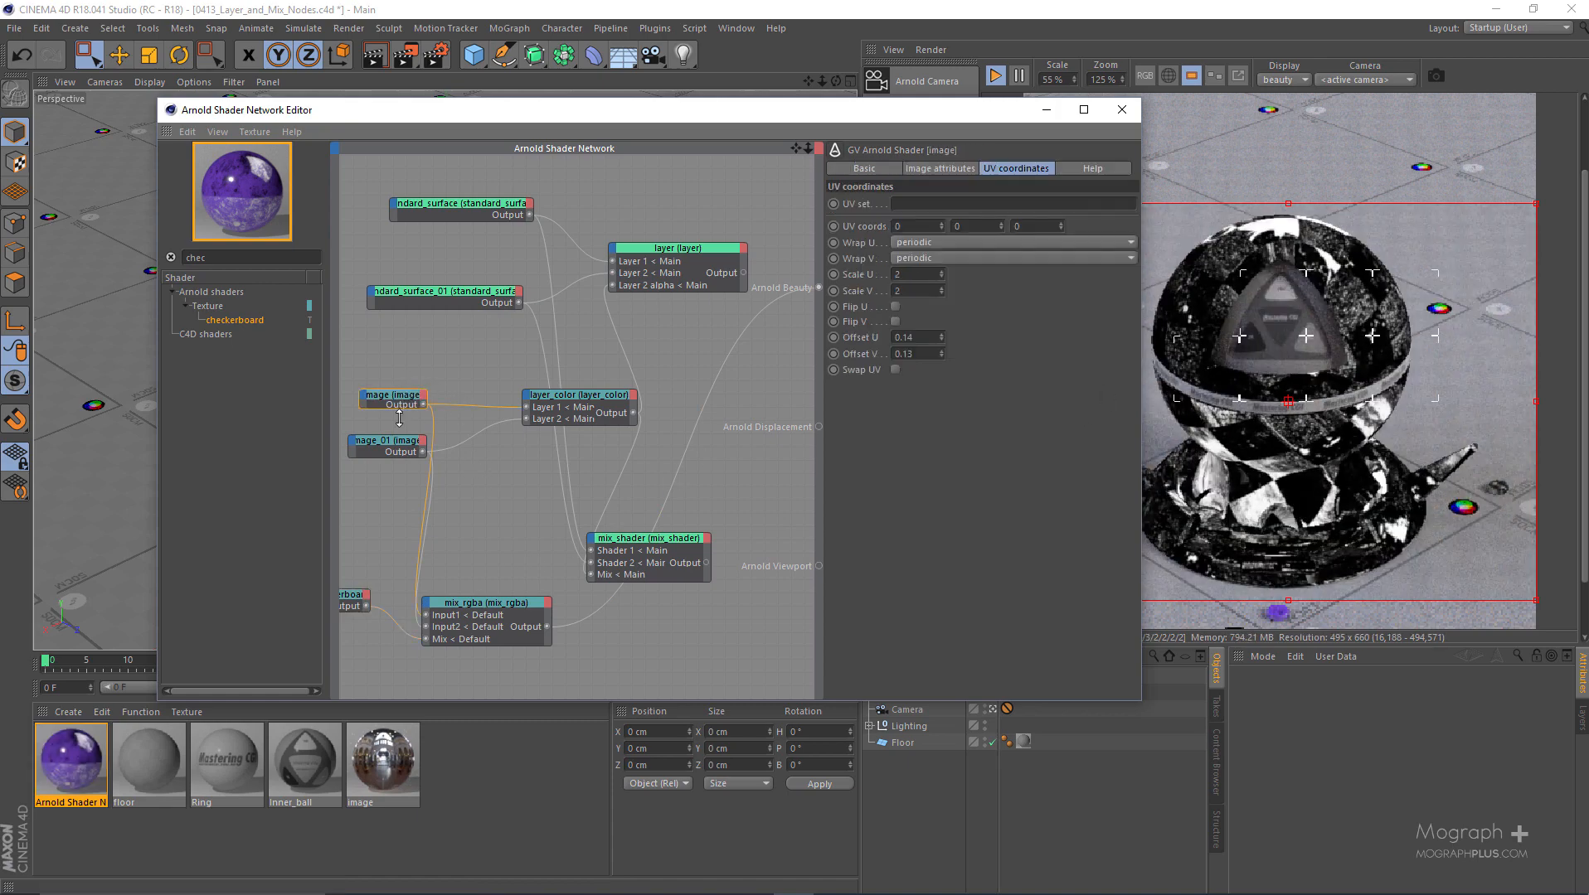
click(390, 446)
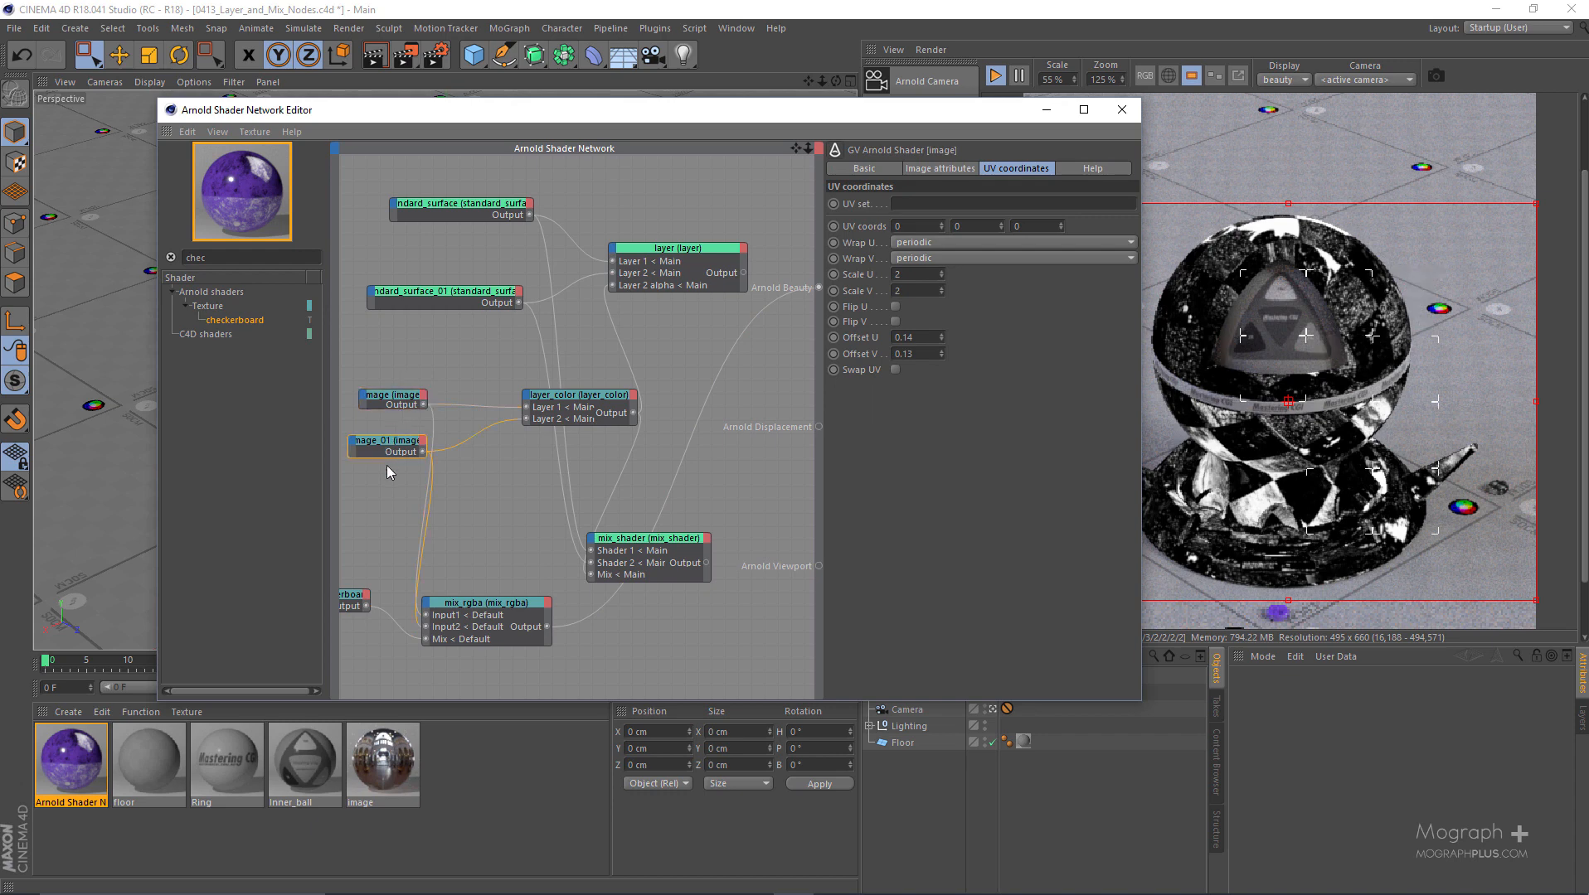
click(473, 614)
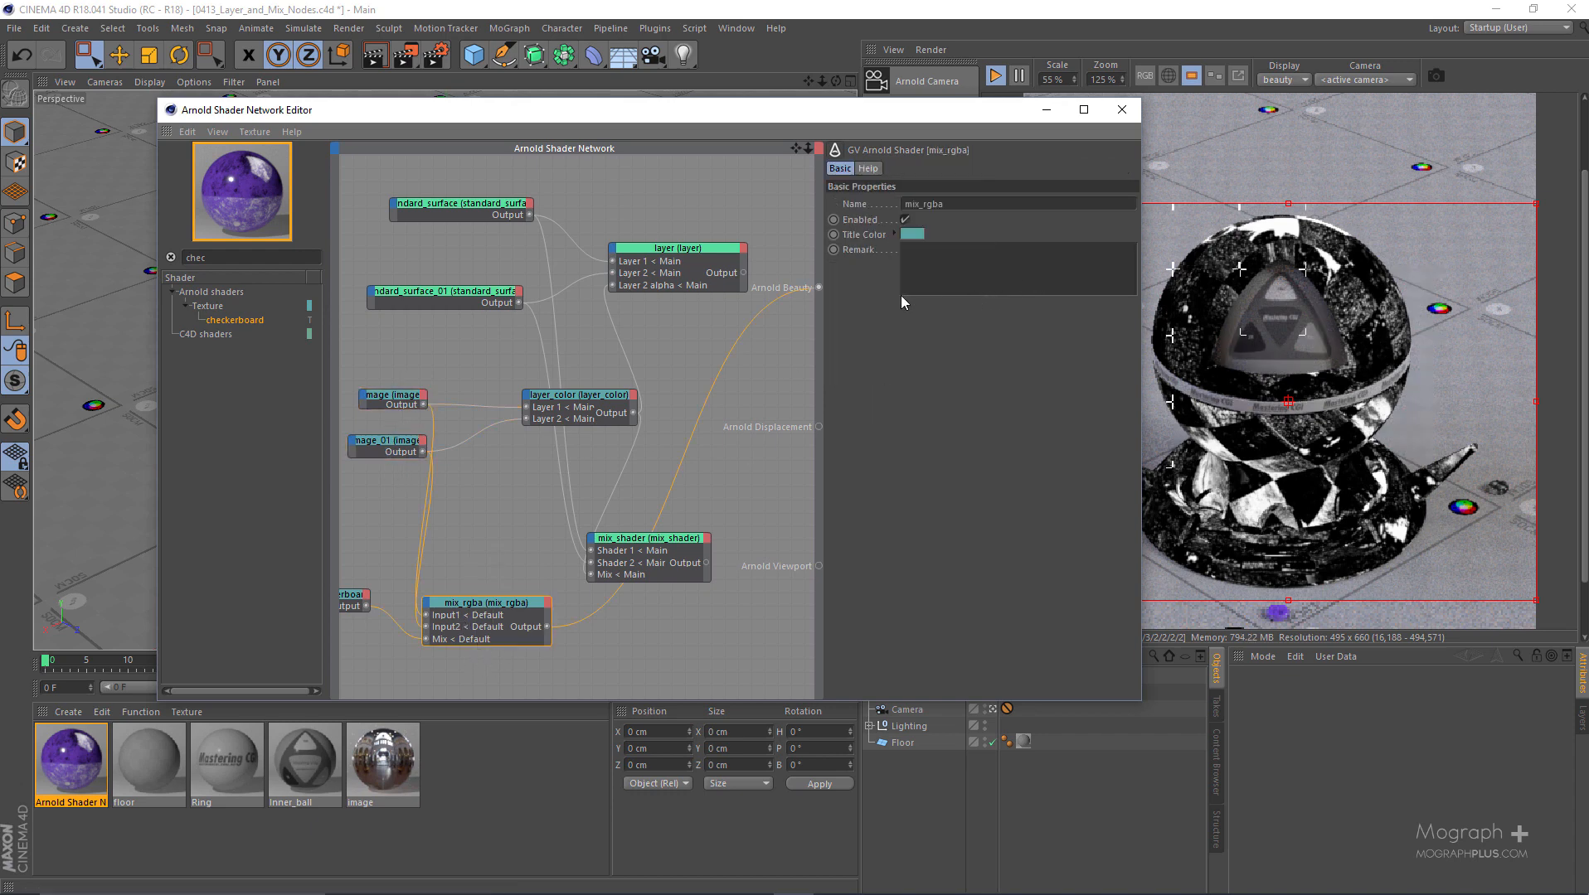